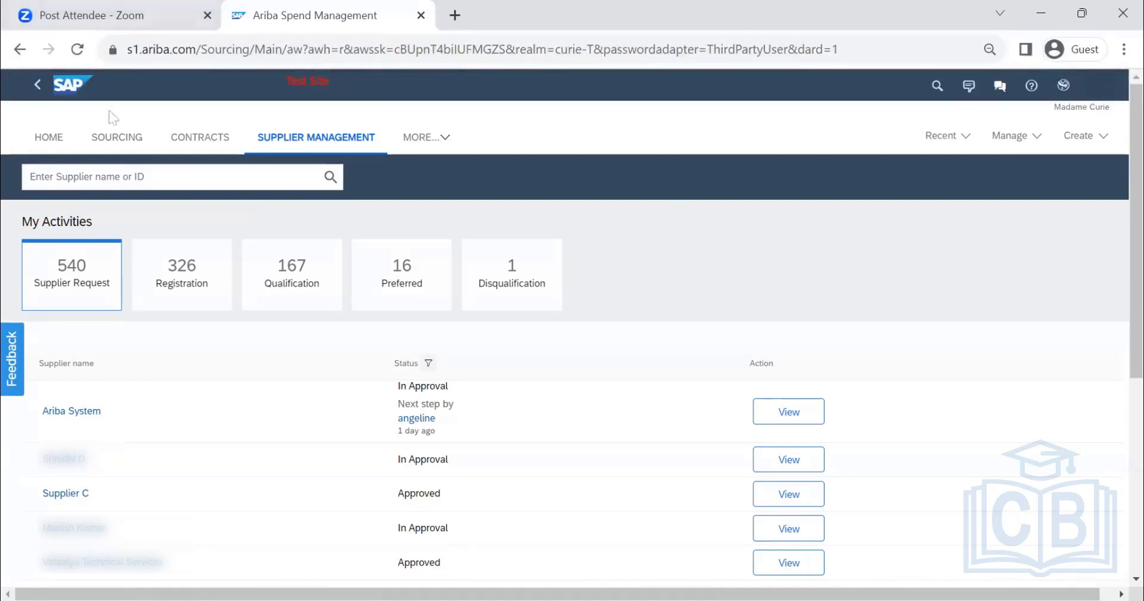
- Return to the home page and start creating a procurement contract workspace
{"action": "left_click", "coordinate": [81, 88]}
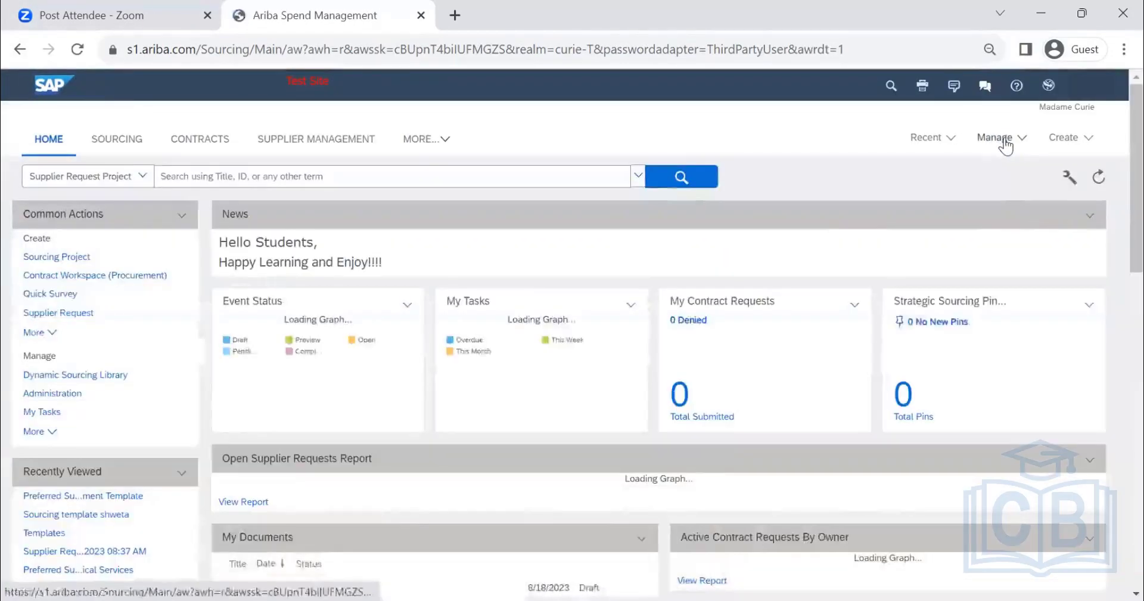
{"action": "left_click", "coordinate": [1005, 143]}
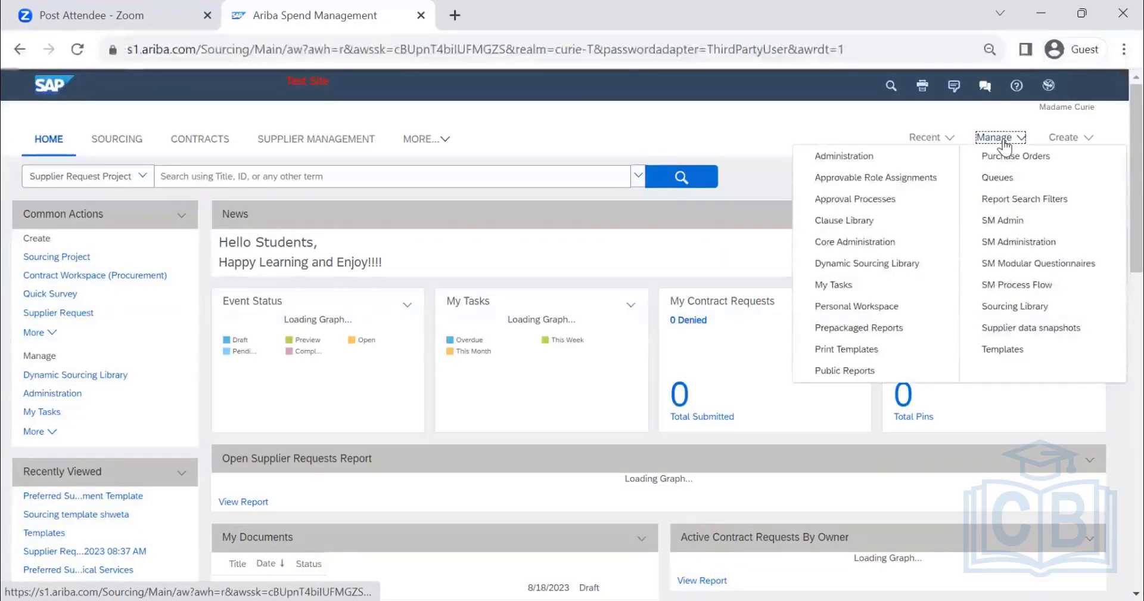
{"action": "left_click", "coordinate": [129, 178]}
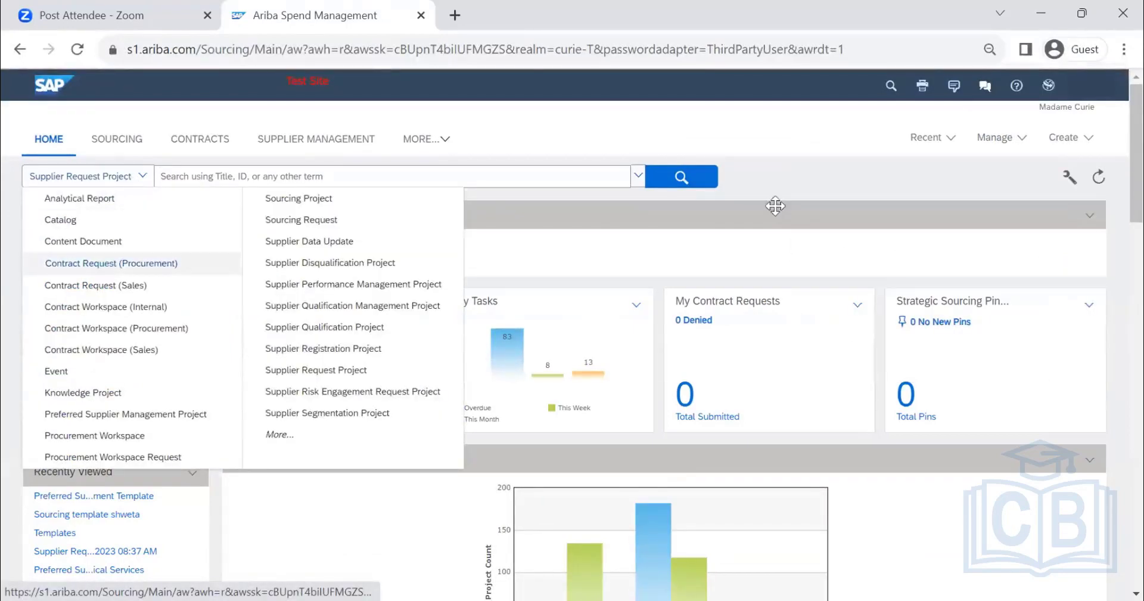
{"action": "left_click", "coordinate": [1047, 138]}
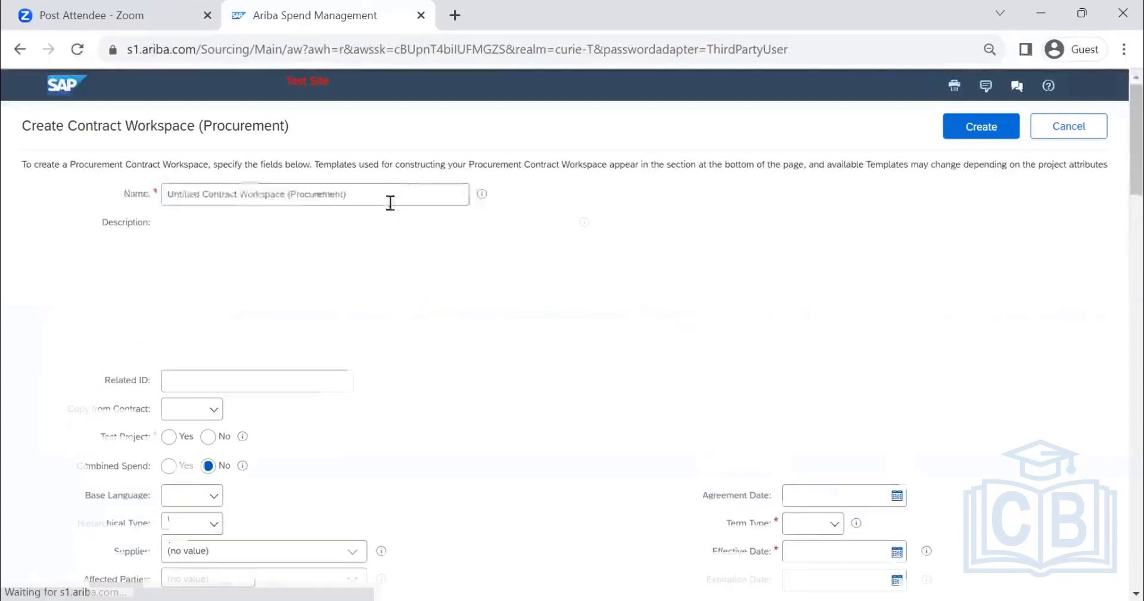
- Name the contract workspace NO RELEASE ORDER DEMO and enter the same text as its description
{"action": "type", "text": "NC"}
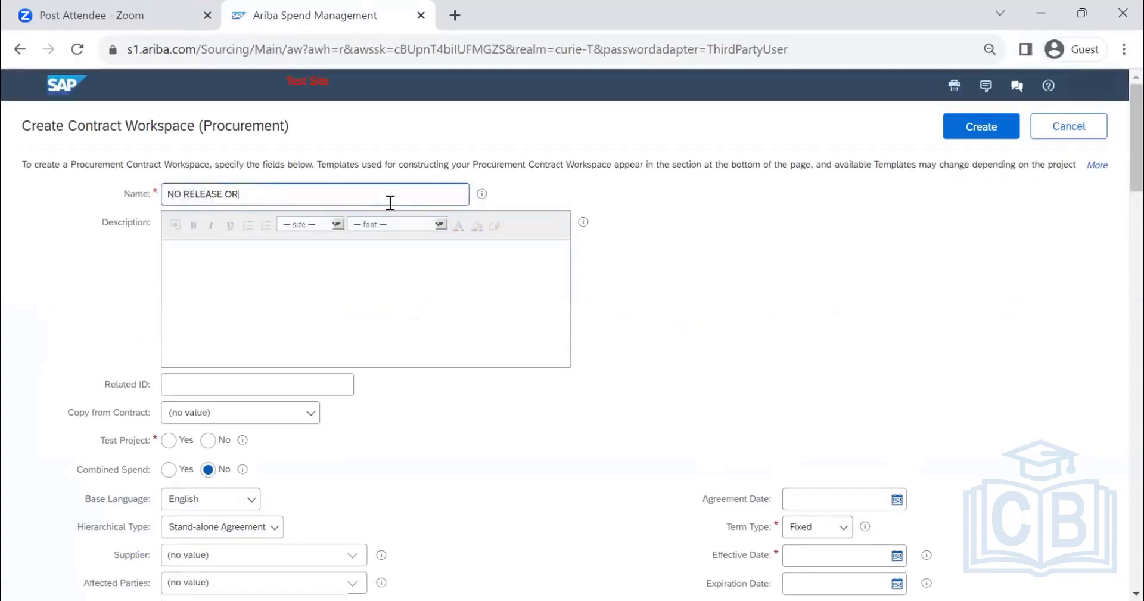
{"action": "type", "text": " RELEASE ORDER DEMO"}
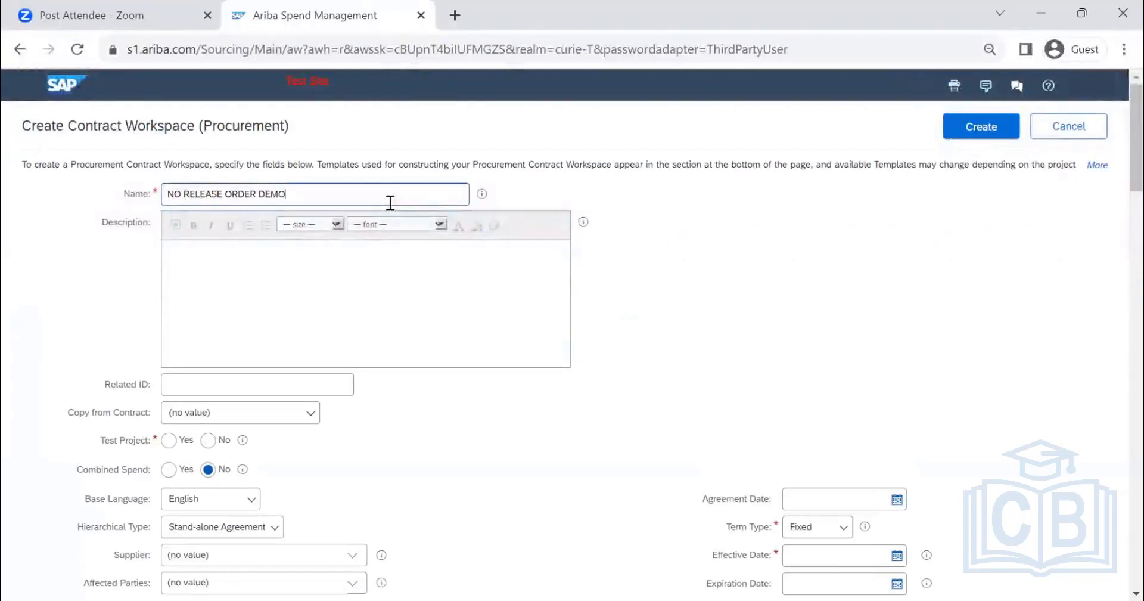
{"action": "key", "text": "ctrl+a"}
{"action": "key", "text": "ctrl+c"}
{"action": "left_click", "coordinate": [207, 309]}
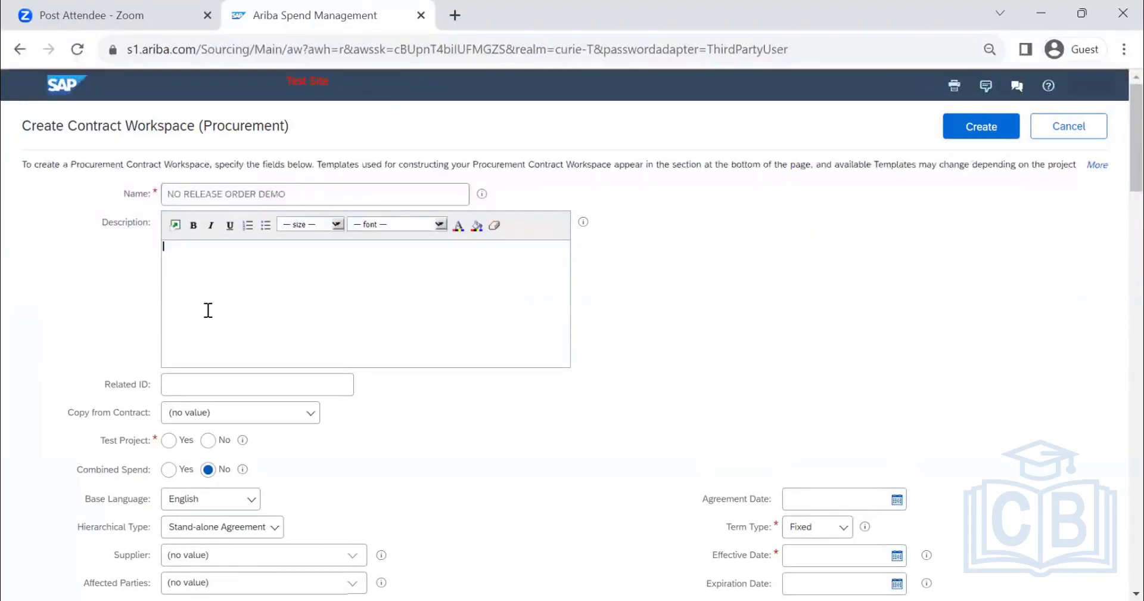
{"action": "key", "text": "ctrl+v"}
- Set Test Project to No, the agreement date to 08/01/2023, the effective date to 08/18/2023 and the expiration date to 08/31/2023
{"action": "scroll", "coordinate": [333, 369], "scroll_direction": "down", "scroll_amount": 2}
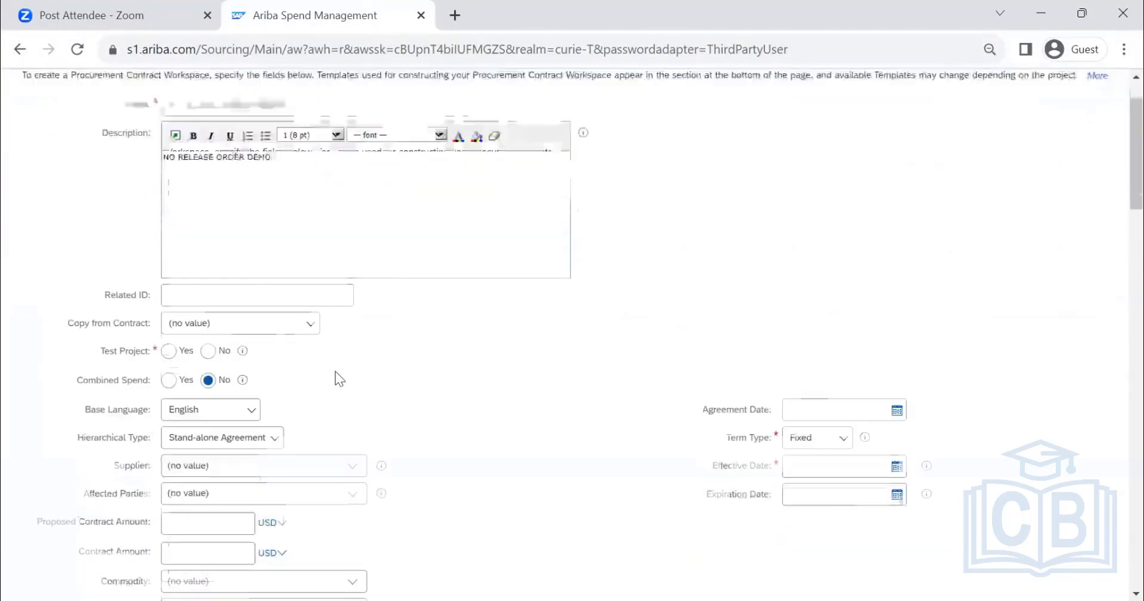
{"action": "left_click", "coordinate": [208, 351]}
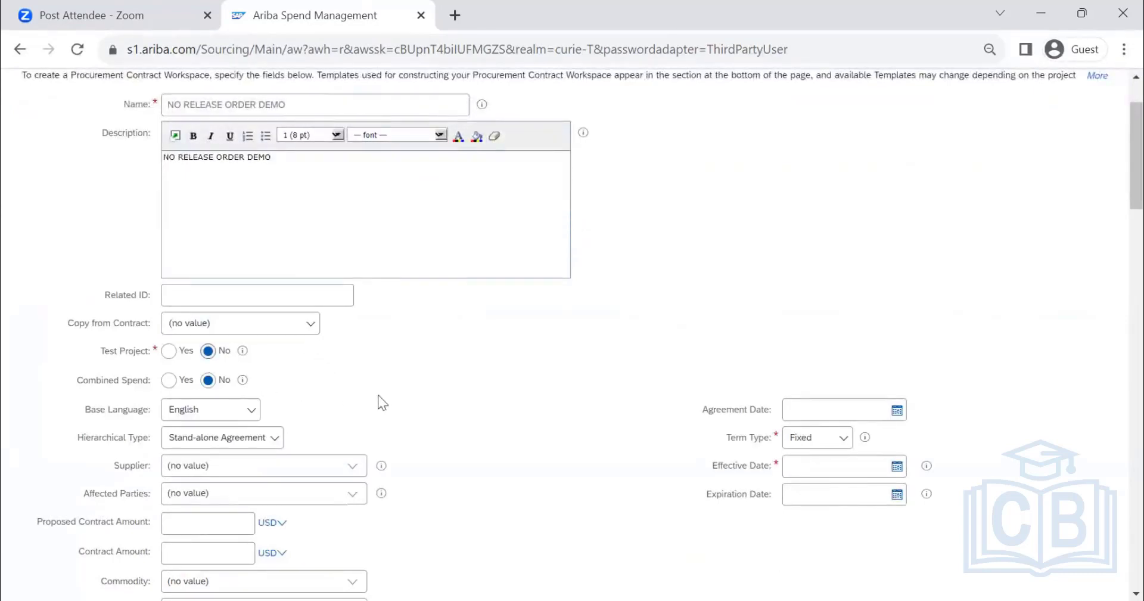
{"action": "left_click", "coordinate": [897, 466]}
{"action": "left_click", "coordinate": [888, 433]}
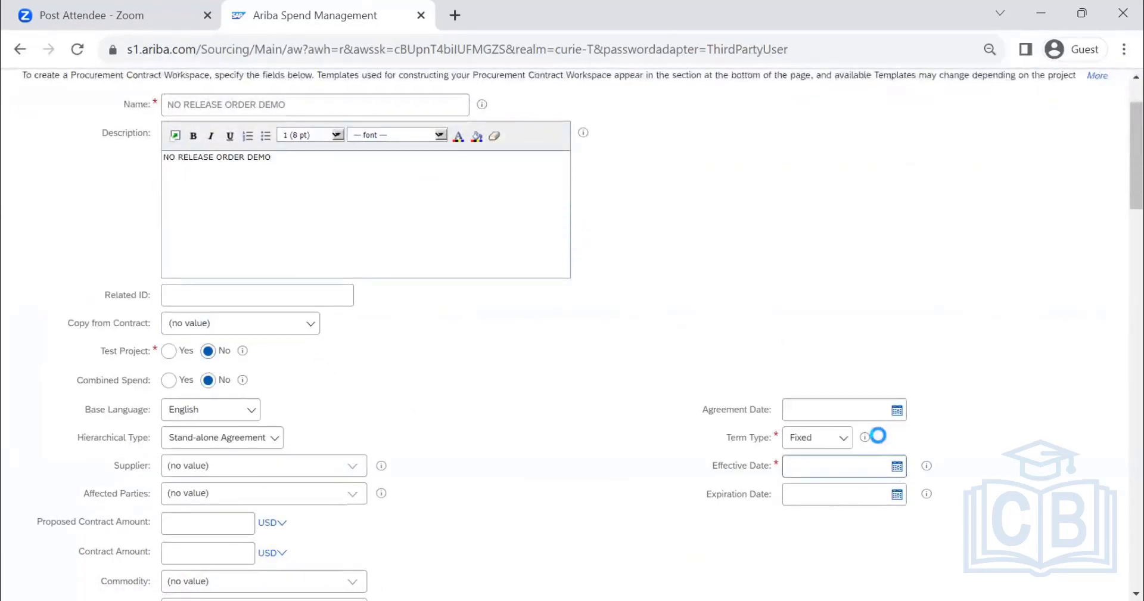
{"action": "left_click", "coordinate": [897, 466]}
{"action": "left_click", "coordinate": [898, 392]}
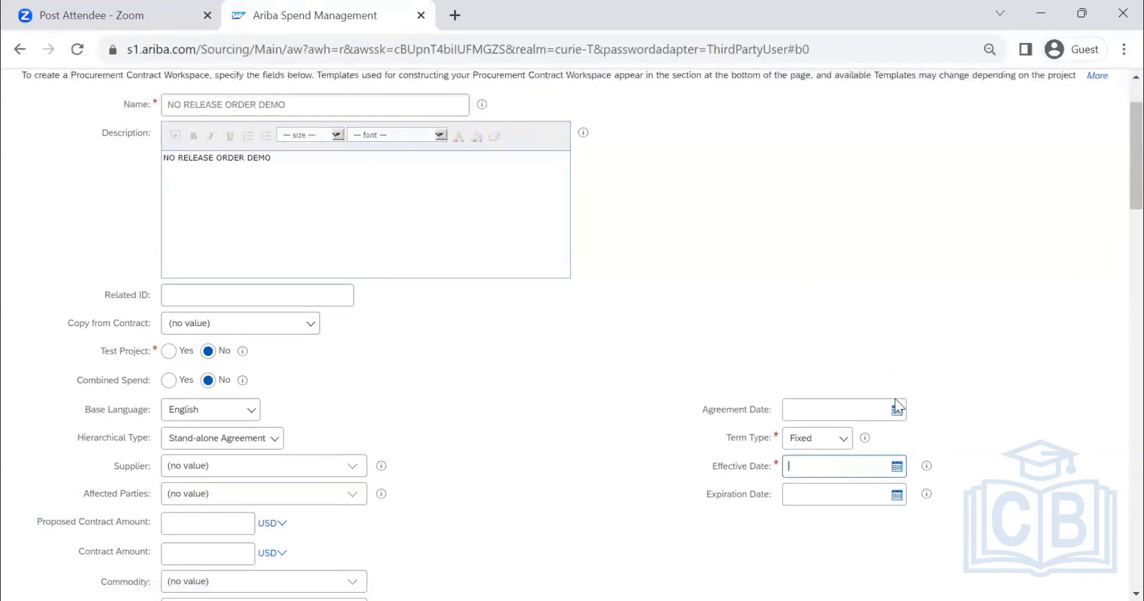
{"action": "left_click", "coordinate": [897, 411]}
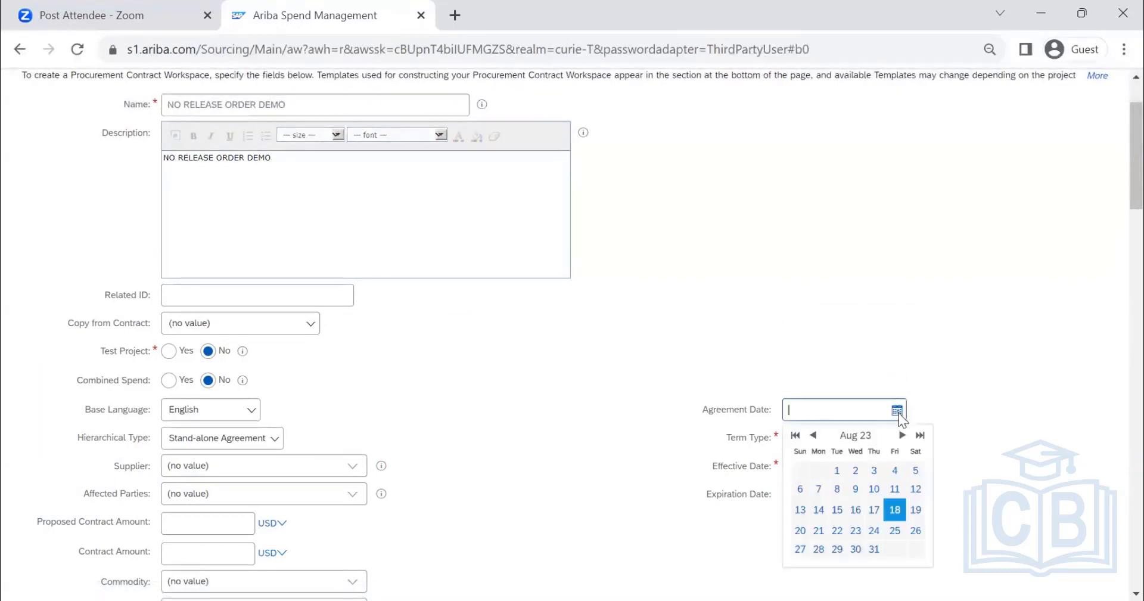
{"action": "left_click", "coordinate": [844, 469]}
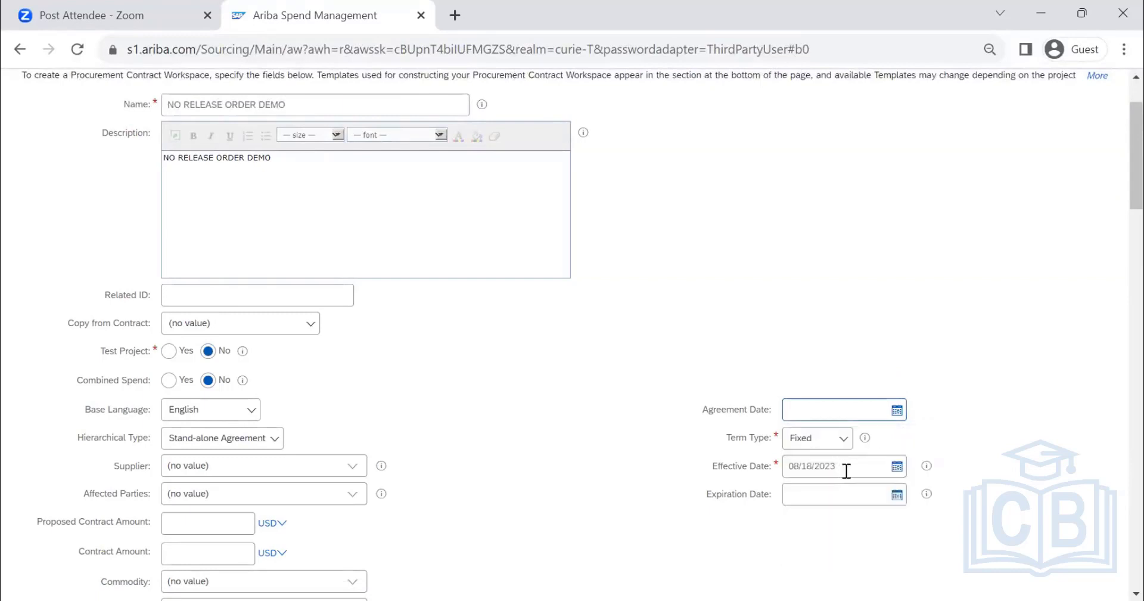
{"action": "left_click", "coordinate": [894, 498]}
{"action": "left_click", "coordinate": [872, 463]}
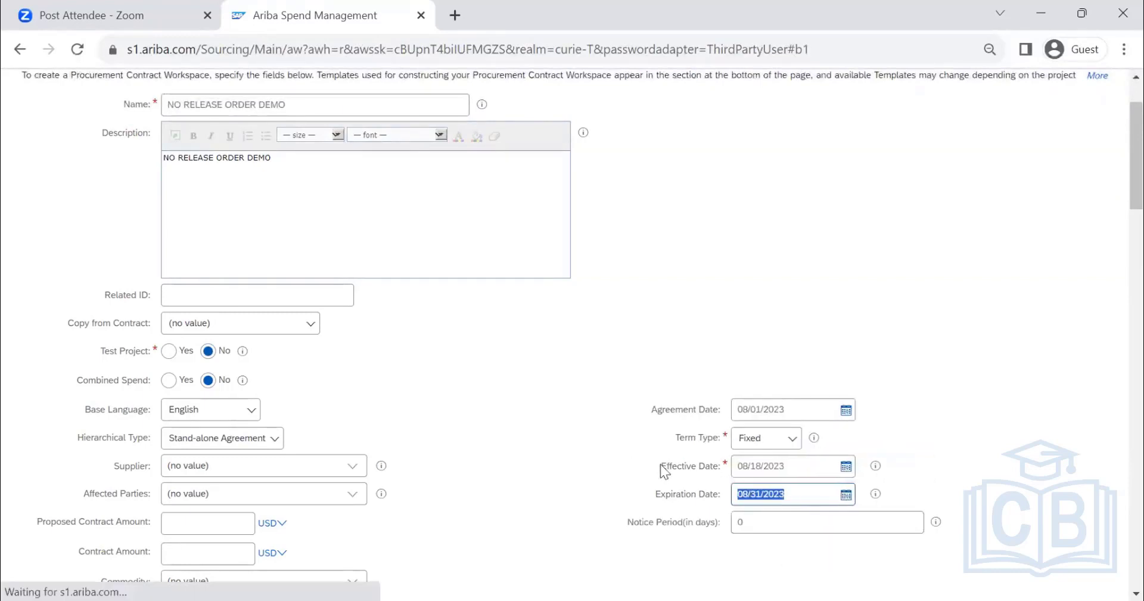
- Review the remaining workspace fields and create the contract workspace
{"action": "scroll", "coordinate": [306, 350], "scroll_direction": "down", "scroll_amount": 5}
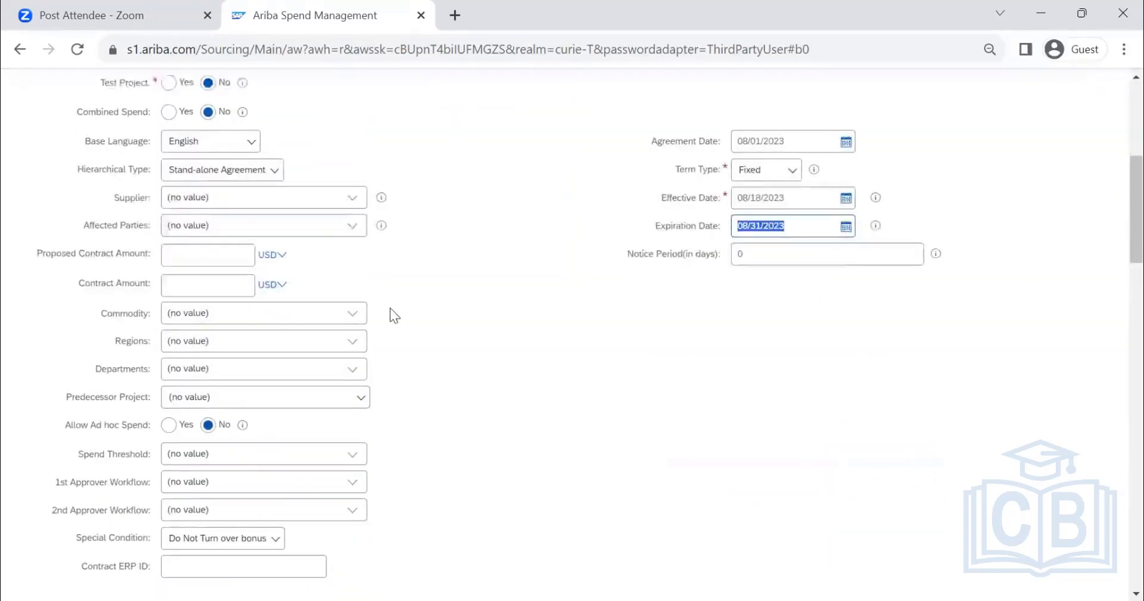
{"action": "scroll", "coordinate": [390, 317], "scroll_direction": "down", "scroll_amount": 10}
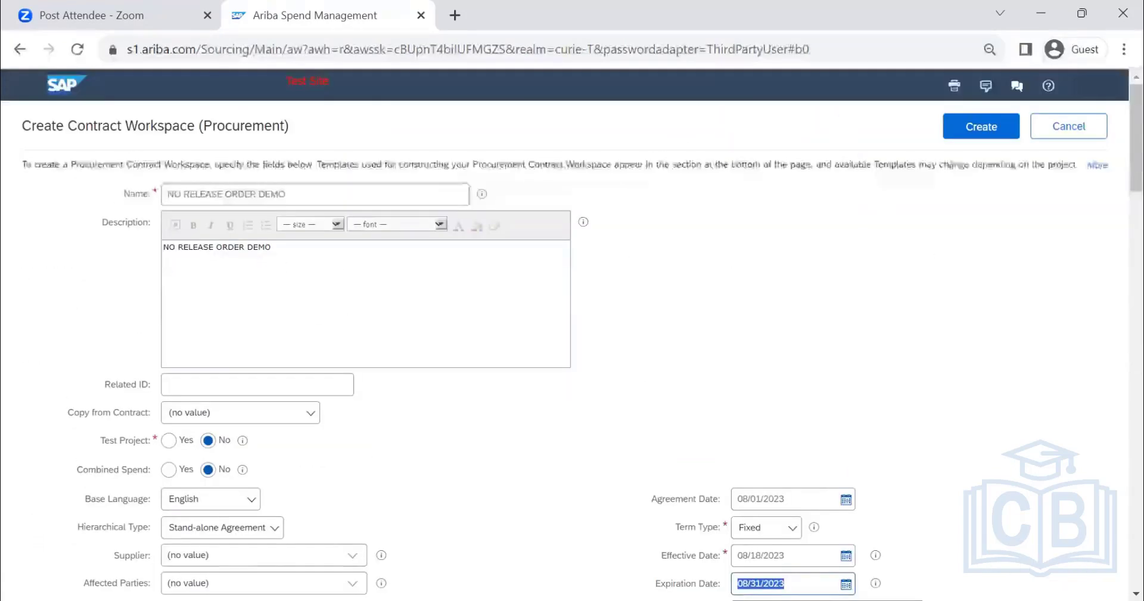
{"action": "left_click", "coordinate": [981, 127]}
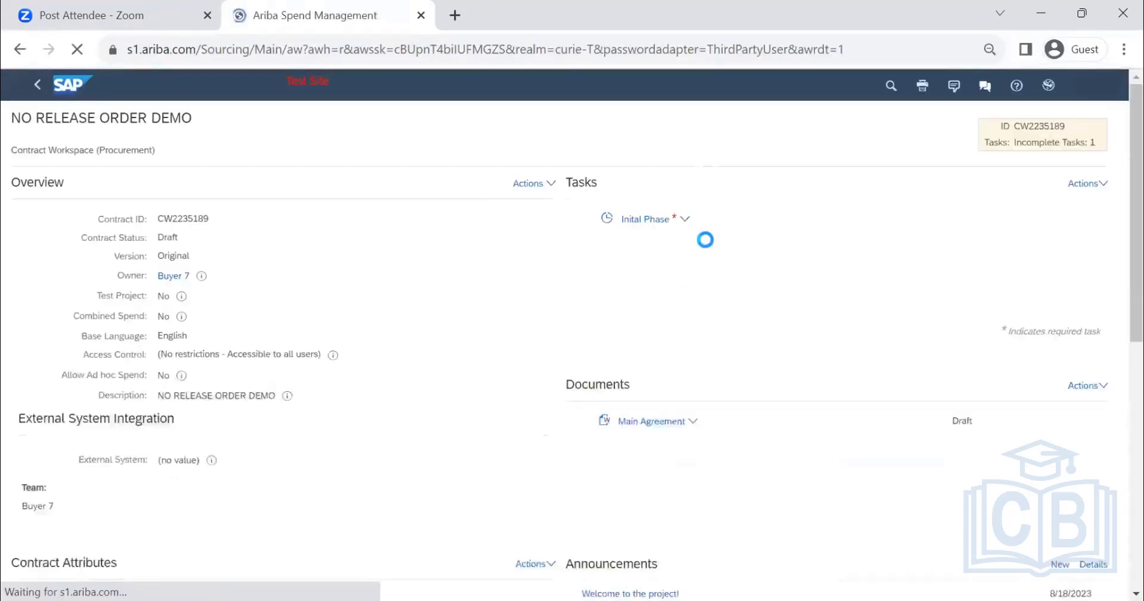
- Switch the NO RELEASE ORDER DEMO workspace to Full View
{"action": "left_click", "coordinate": [528, 184]}
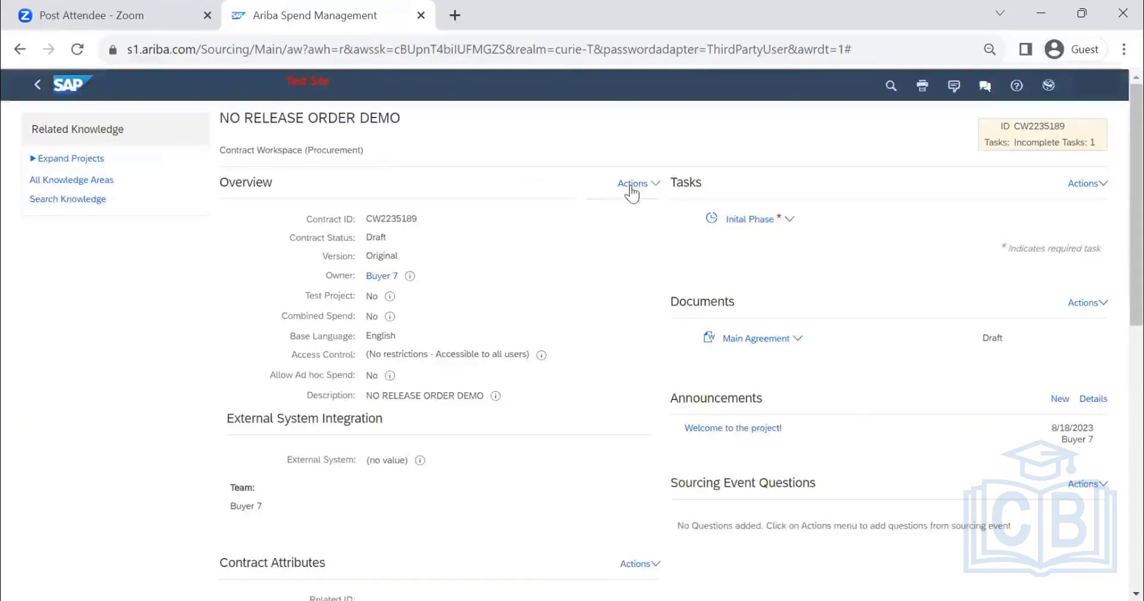
{"action": "left_click", "coordinate": [632, 184]}
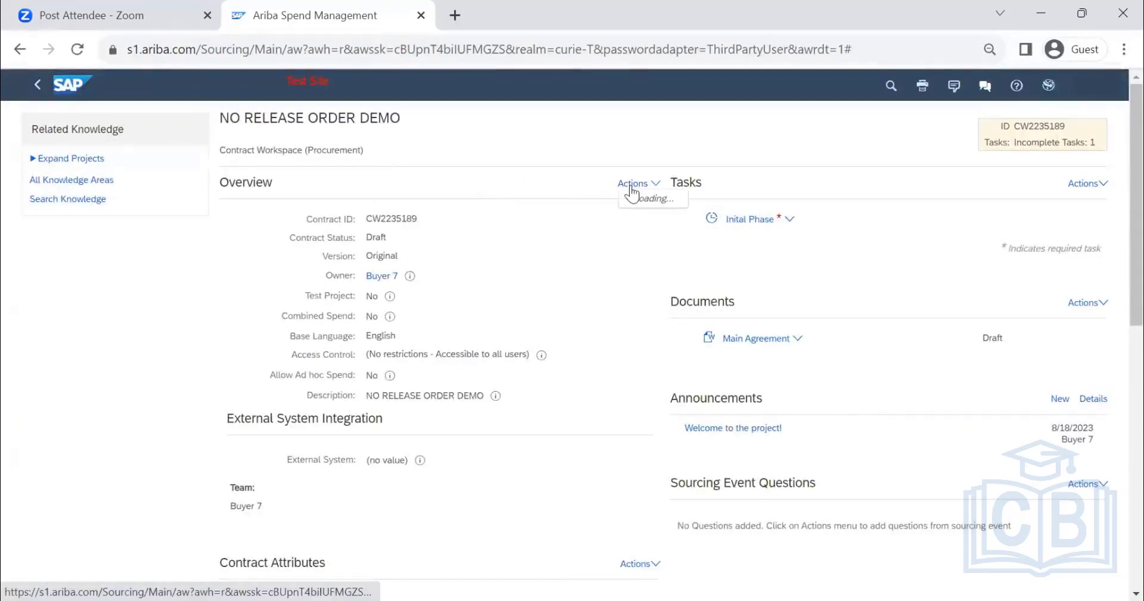
{"action": "left_click", "coordinate": [532, 213]}
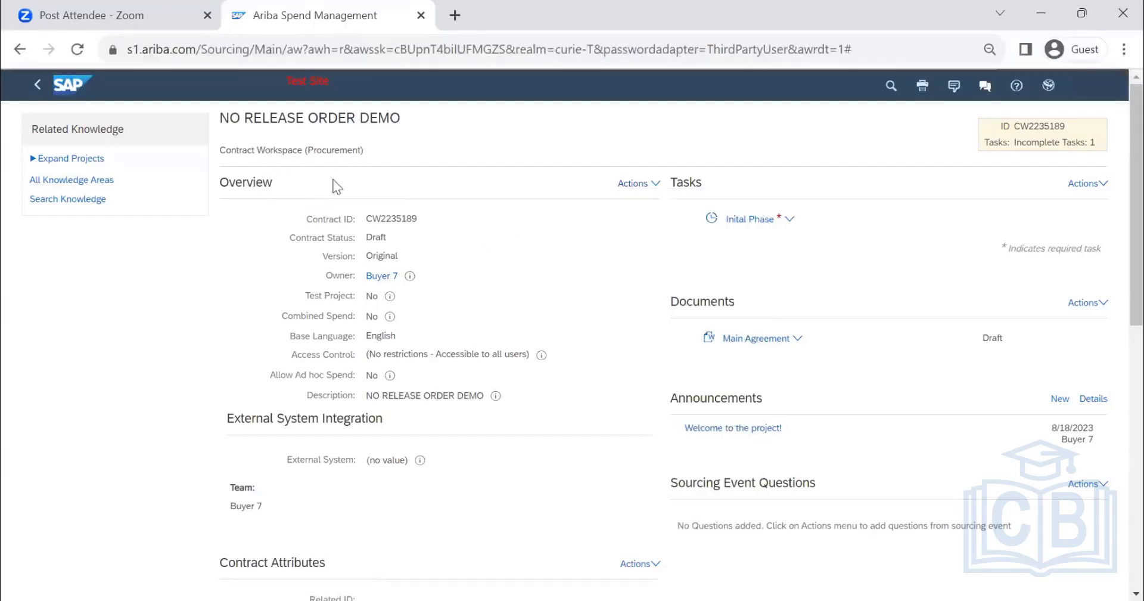
{"action": "left_click", "coordinate": [630, 185]}
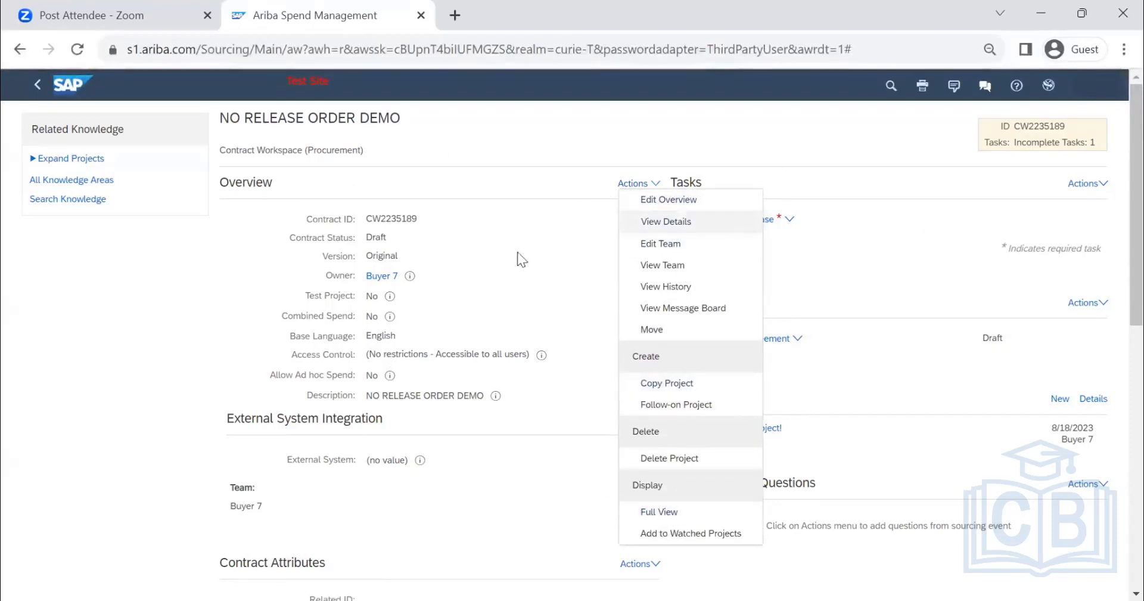
{"action": "left_click", "coordinate": [662, 511]}
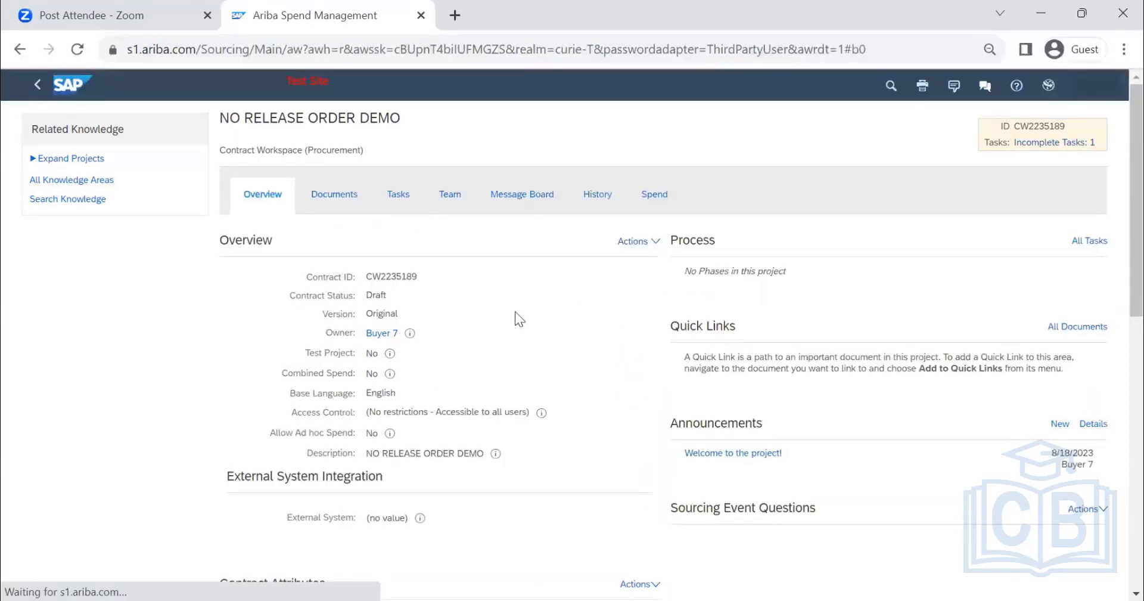
- Start creating a Contract Terms document among the workspace's documents
{"action": "left_click", "coordinate": [341, 216]}
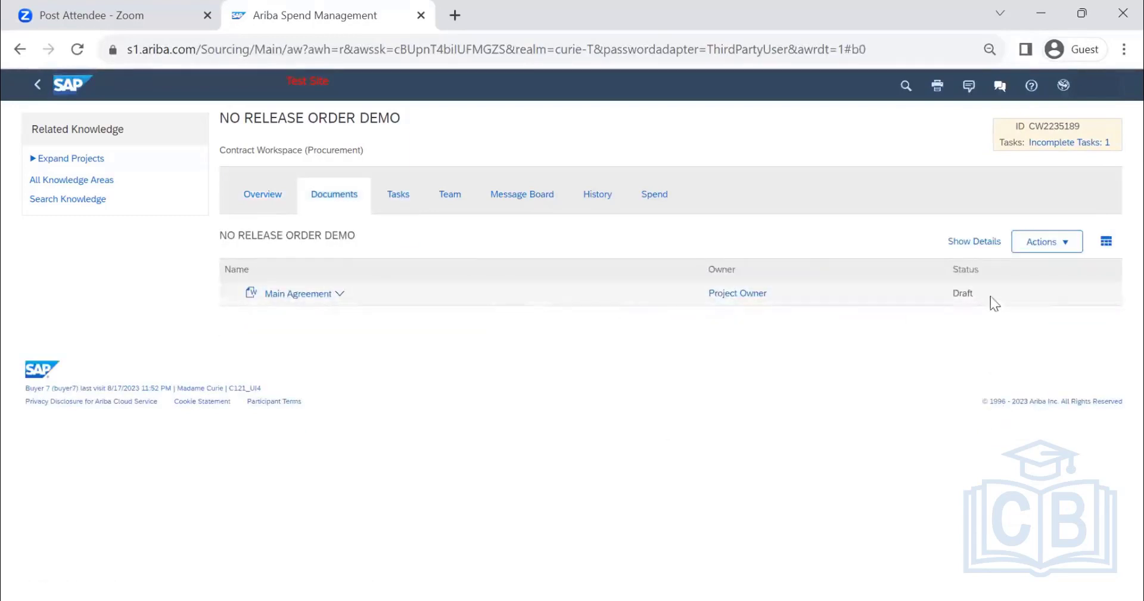
{"action": "left_click", "coordinate": [1047, 257]}
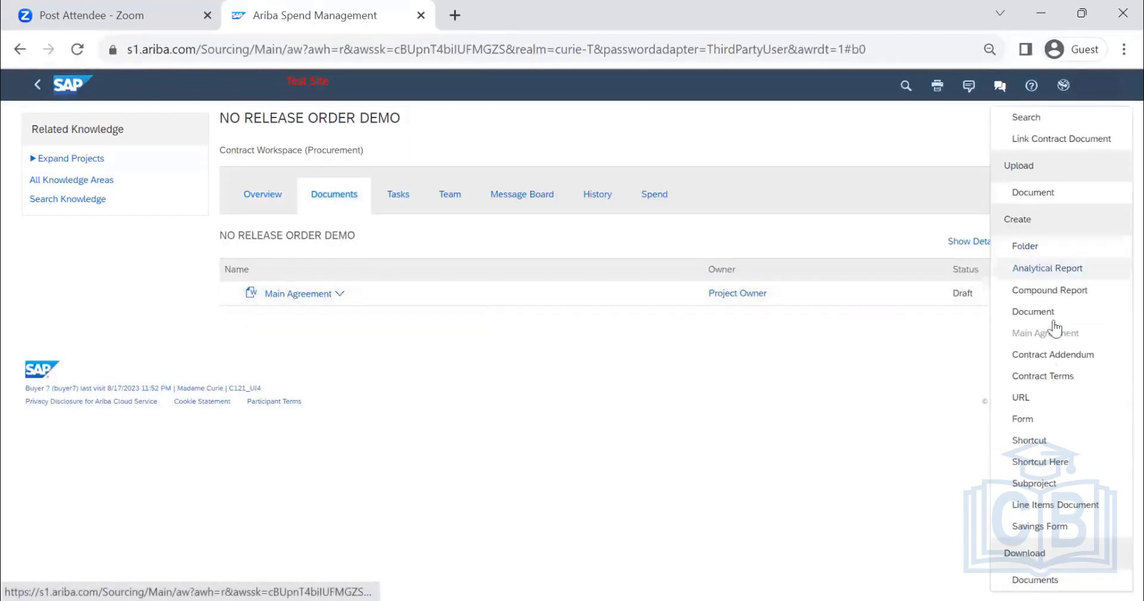
{"action": "left_click", "coordinate": [1052, 374]}
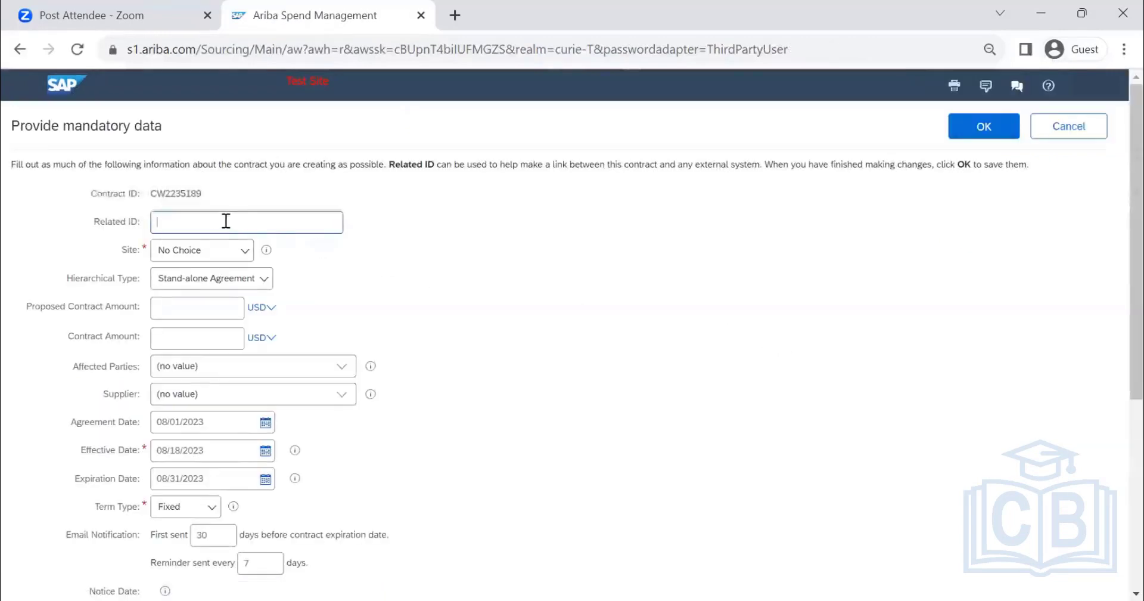
- Set the site to Madame Curie-child and both the contract amount and the proposed contract amount to 10000 USD
{"action": "left_click", "coordinate": [230, 254]}
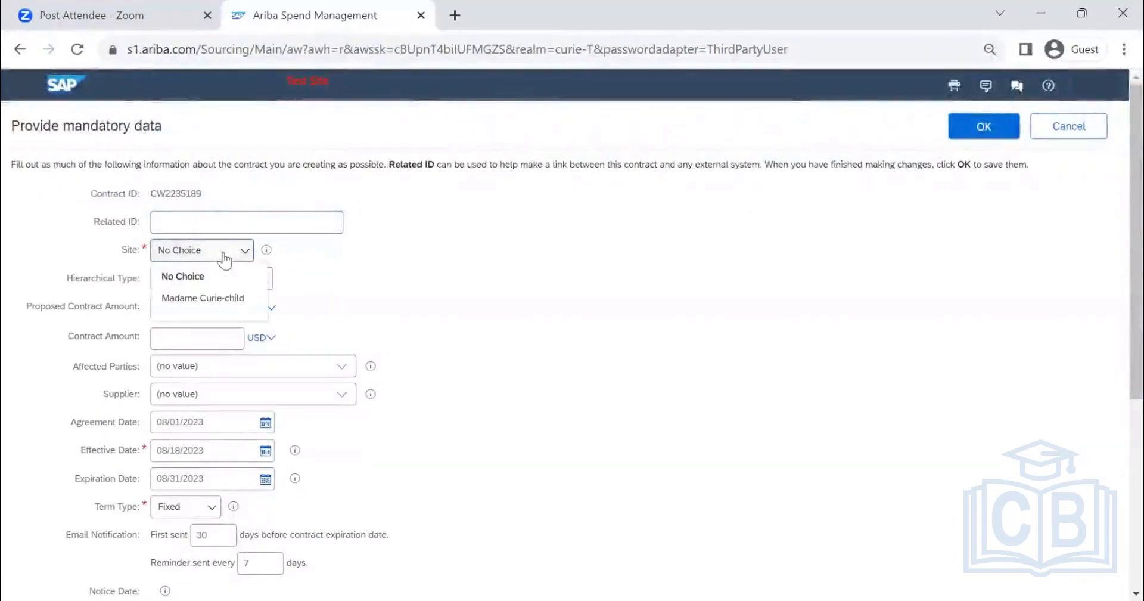
{"action": "left_click", "coordinate": [227, 298]}
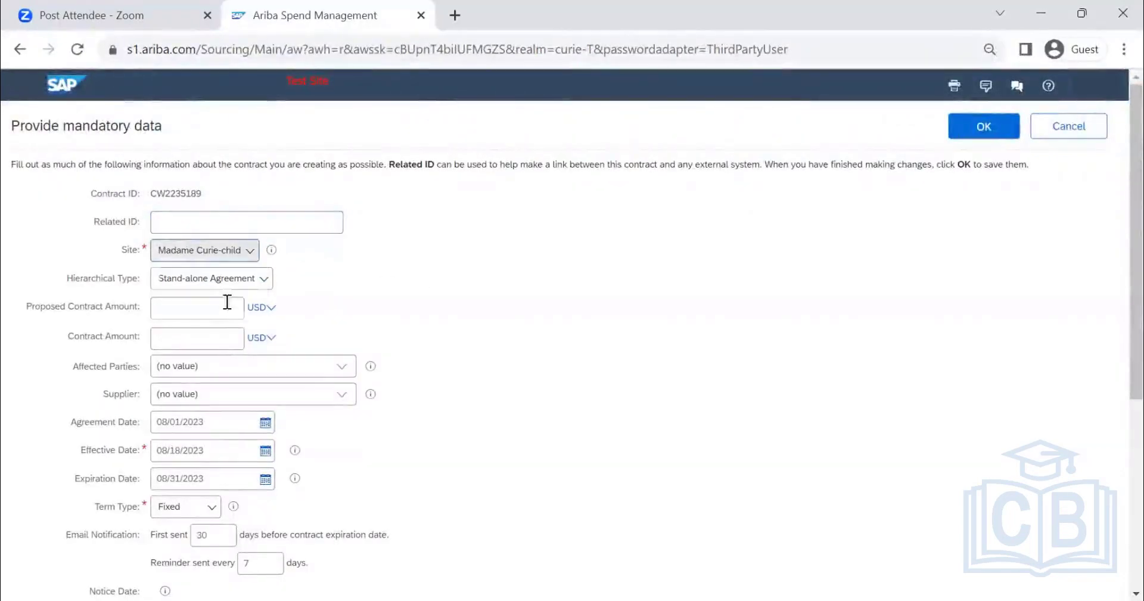
{"action": "left_click", "coordinate": [199, 338]}
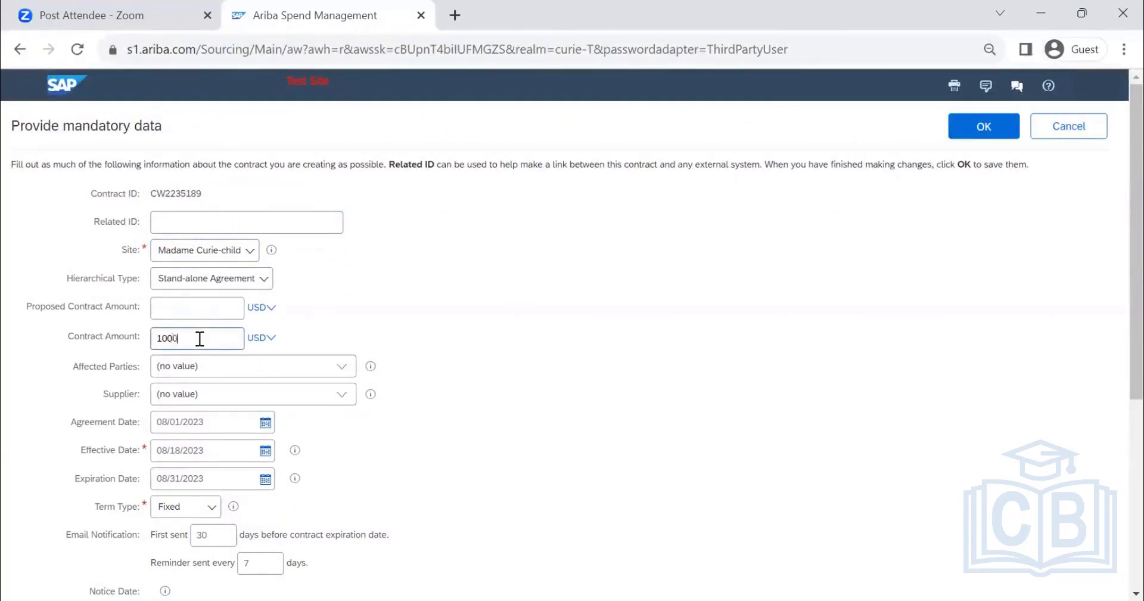
{"action": "left_click_drag", "start_coordinate": [195, 339], "coordinate": [154, 339]}
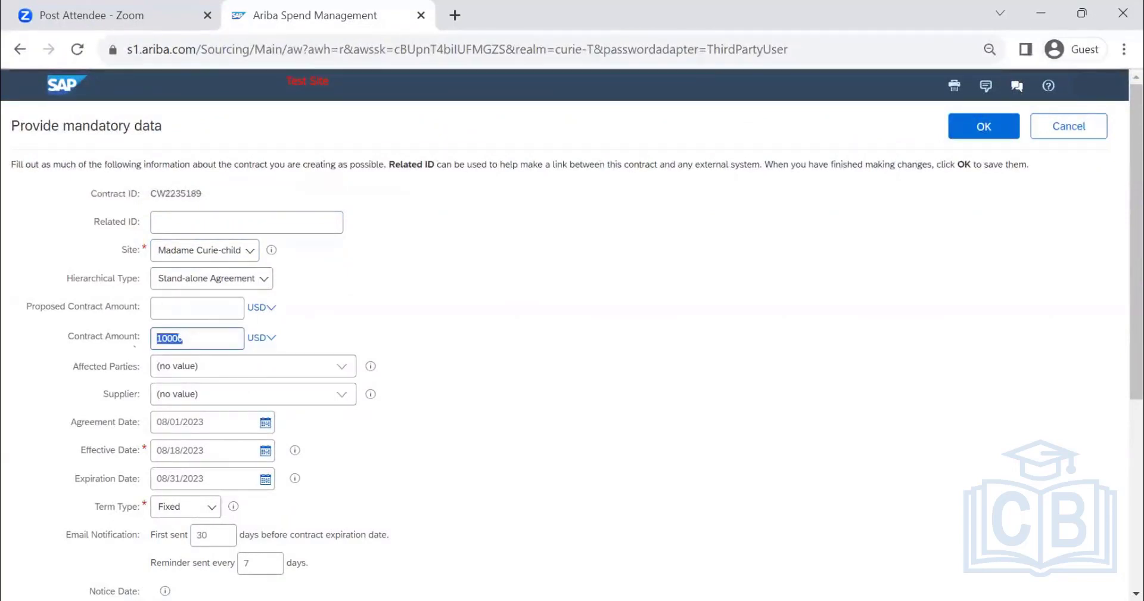
{"action": "left_click", "coordinate": [187, 314]}
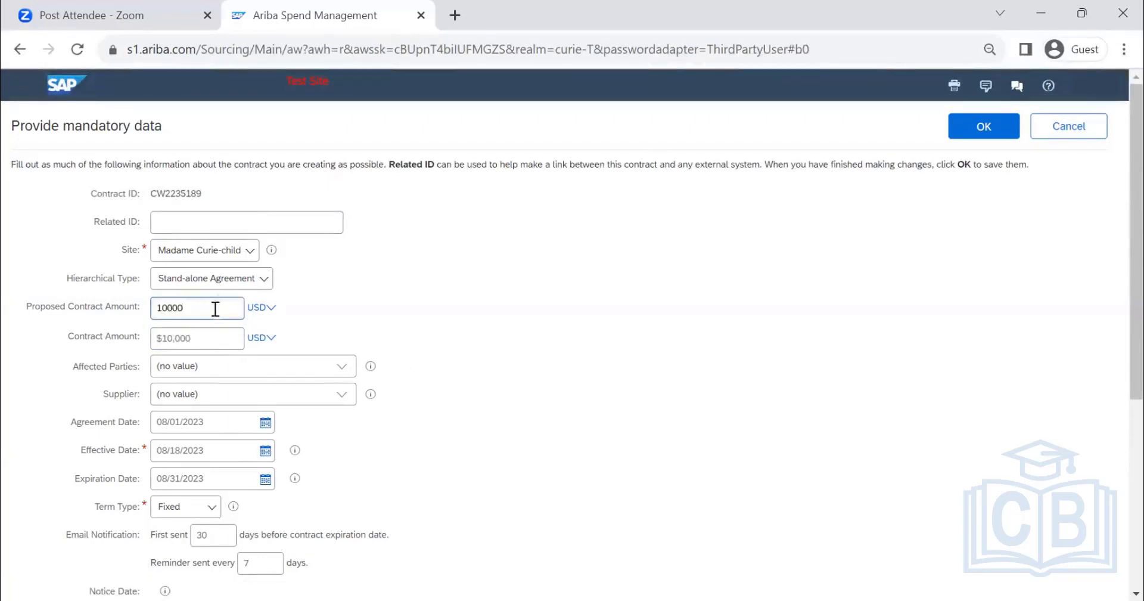
- Choose EJ Test Vendors - AN Enabled as the contract's supplier and review the remaining mandatory data
{"action": "scroll", "coordinate": [758, 279], "scroll_direction": "down", "scroll_amount": 3}
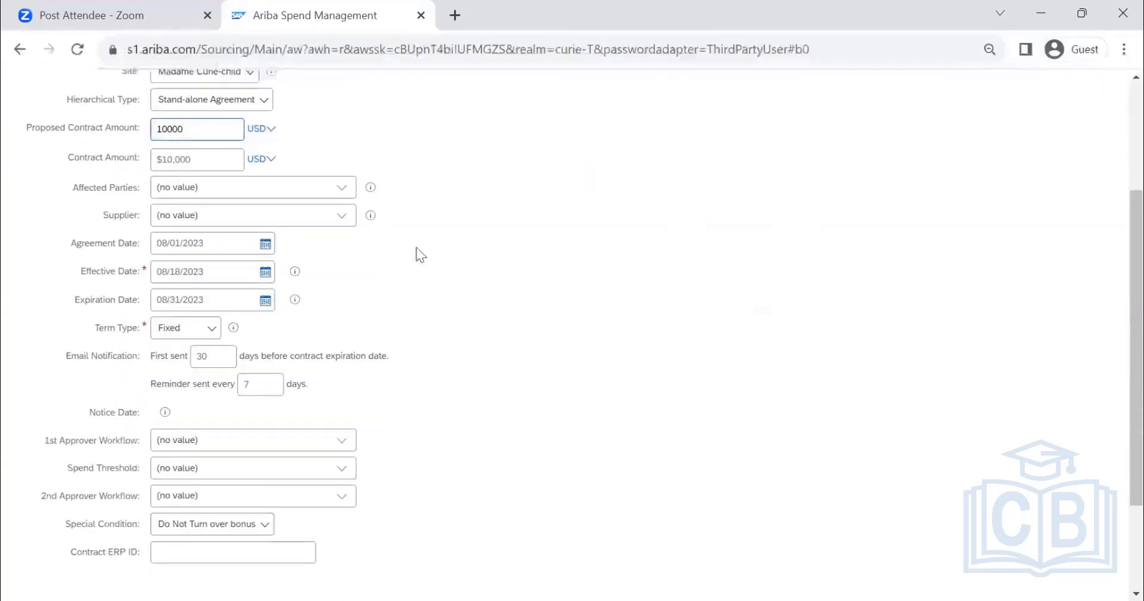
{"action": "left_click", "coordinate": [341, 225]}
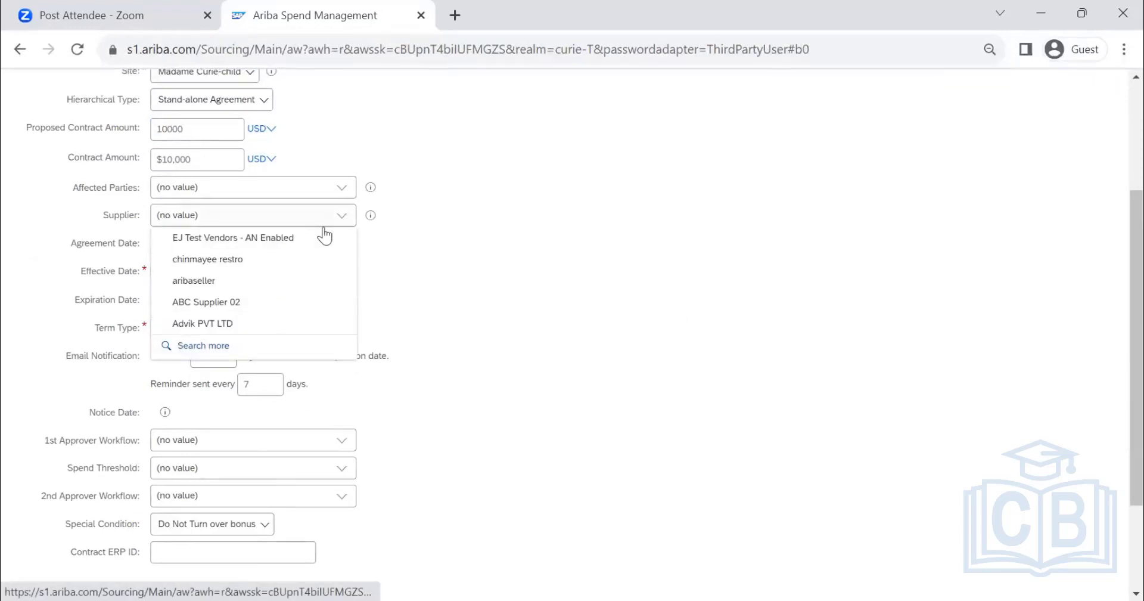
{"action": "left_click", "coordinate": [306, 235]}
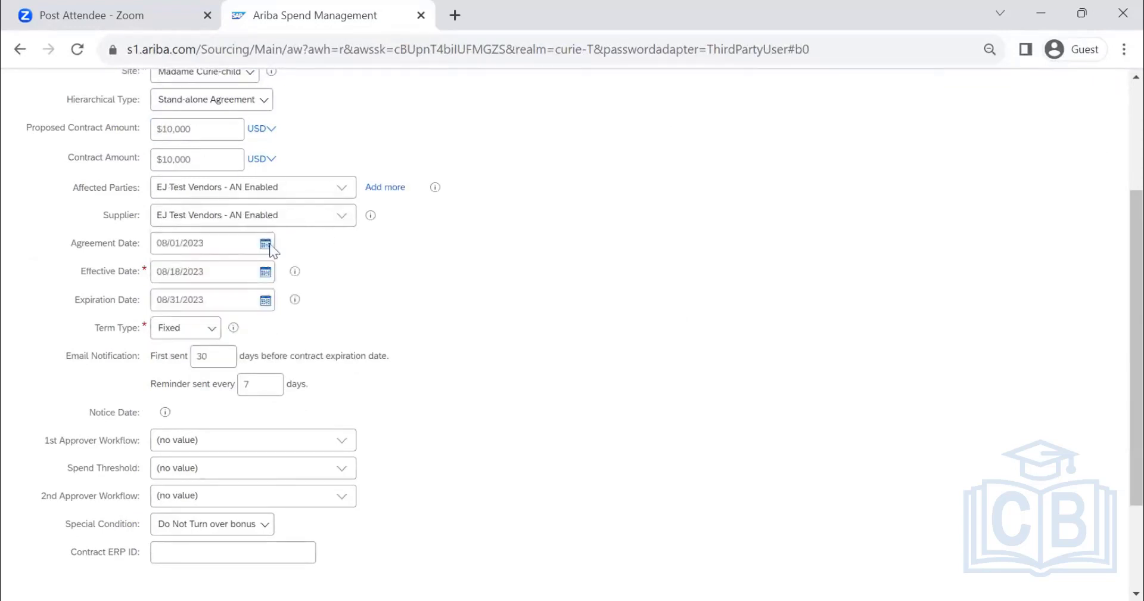
{"action": "scroll", "coordinate": [414, 304], "scroll_direction": "down", "scroll_amount": 3}
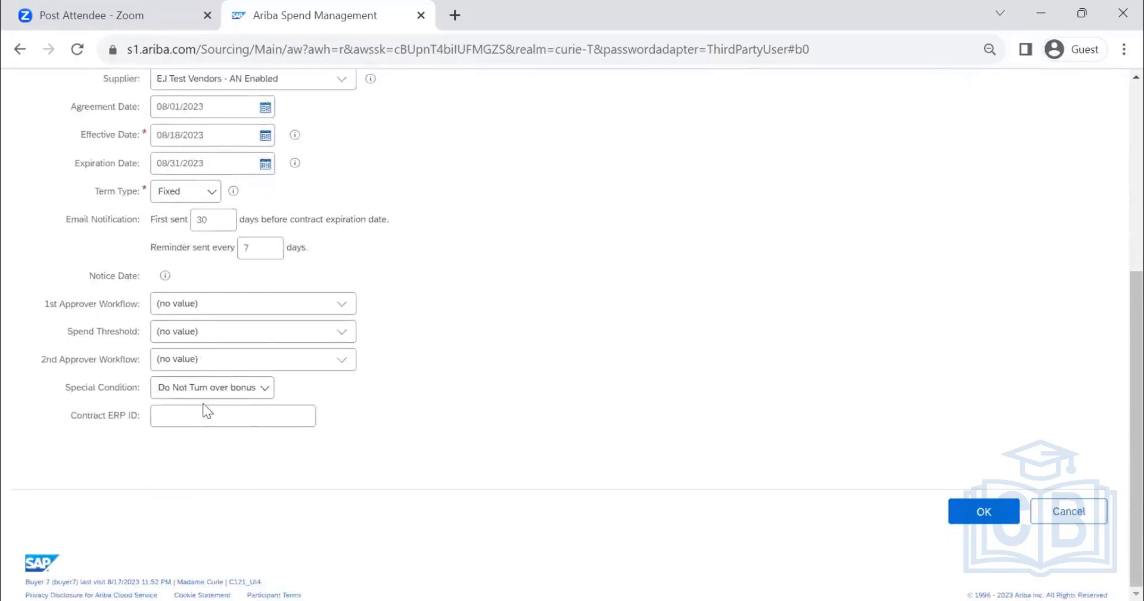
{"action": "scroll", "coordinate": [173, 427], "scroll_direction": "up", "scroll_amount": 6}
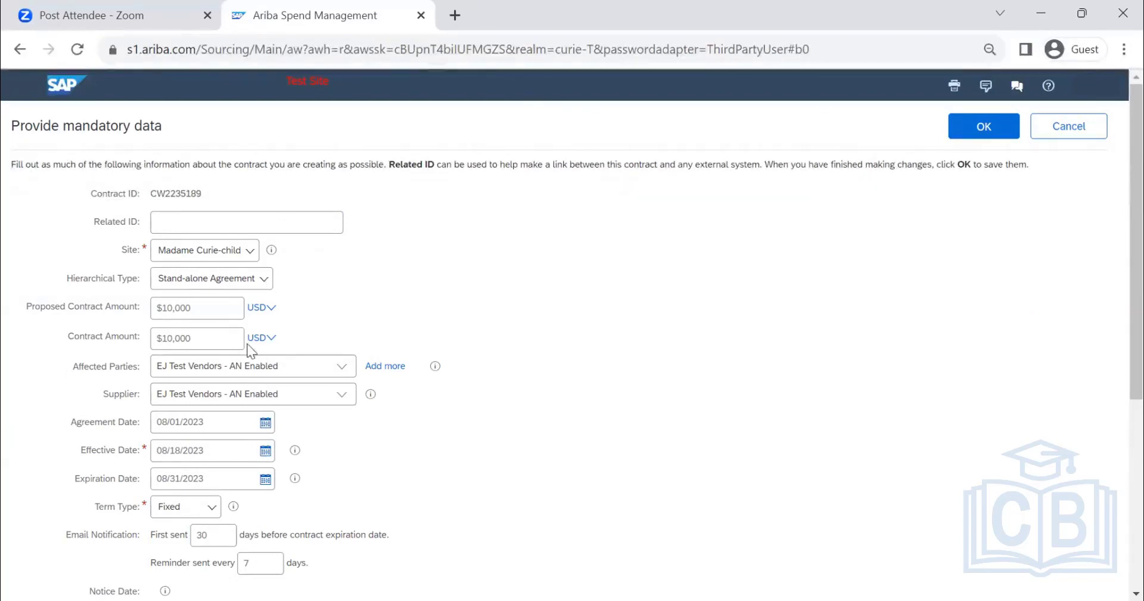
- Review and accept the contract's mandatory data to open the contract request's definitions
{"action": "scroll", "coordinate": [185, 333], "scroll_direction": "down", "scroll_amount": 5}
{"action": "scroll", "coordinate": [187, 355], "scroll_direction": "up", "scroll_amount": 5}
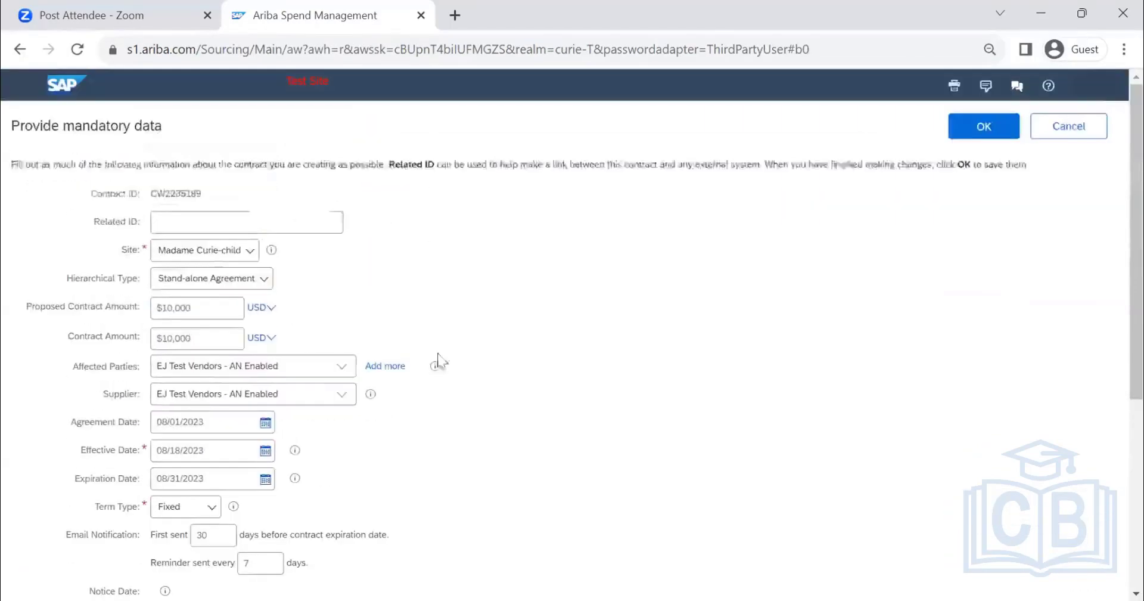
{"action": "left_click", "coordinate": [956, 128]}
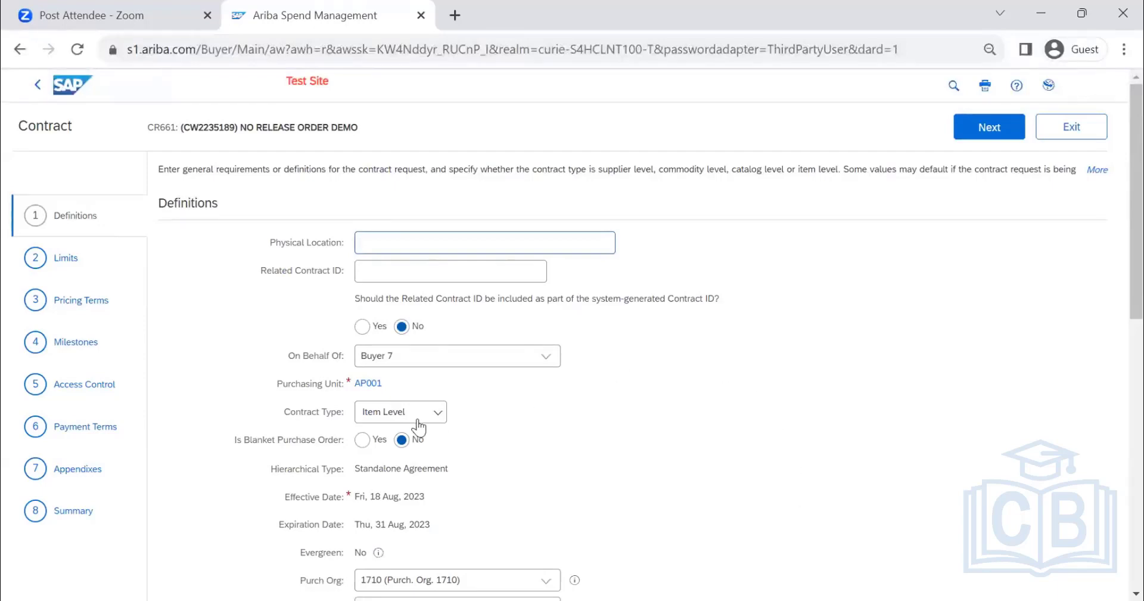
- Set Release Required to No, allow invoicing against the contract, and review the remaining contract definitions
{"action": "scroll", "coordinate": [630, 353], "scroll_direction": "down", "scroll_amount": 6}
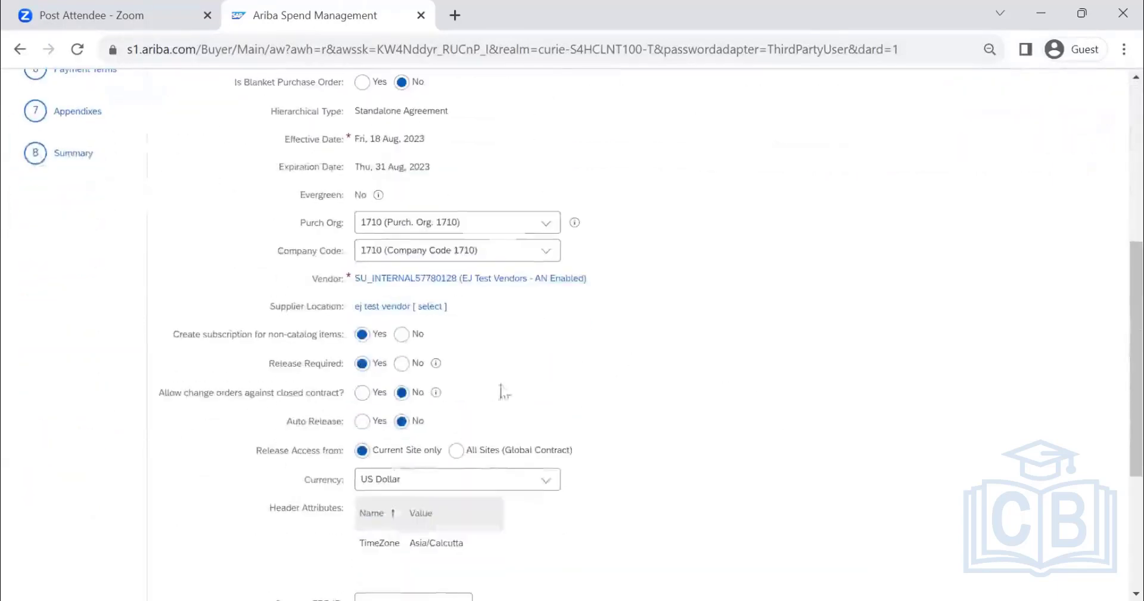
{"action": "left_click", "coordinate": [402, 363]}
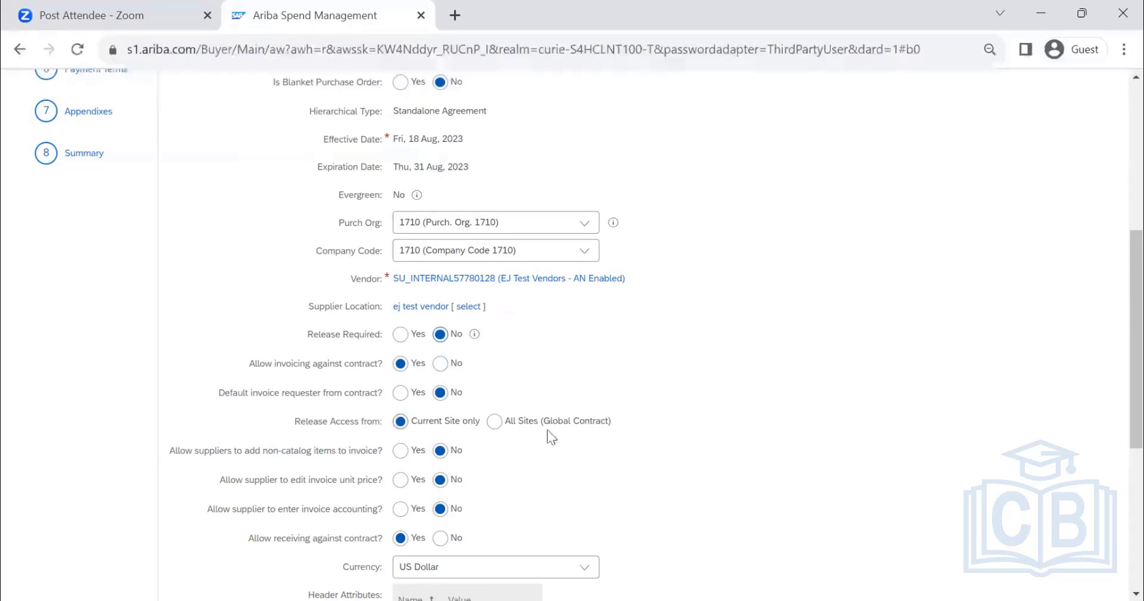
{"action": "left_click", "coordinate": [401, 365]}
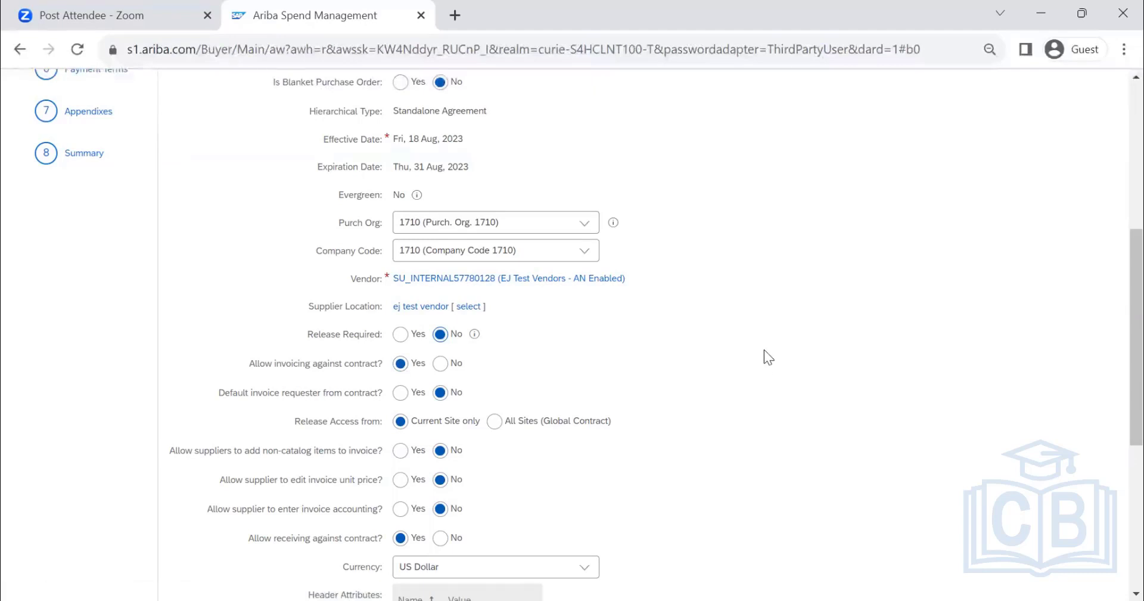
{"action": "scroll", "coordinate": [754, 341], "scroll_direction": "down", "scroll_amount": 1}
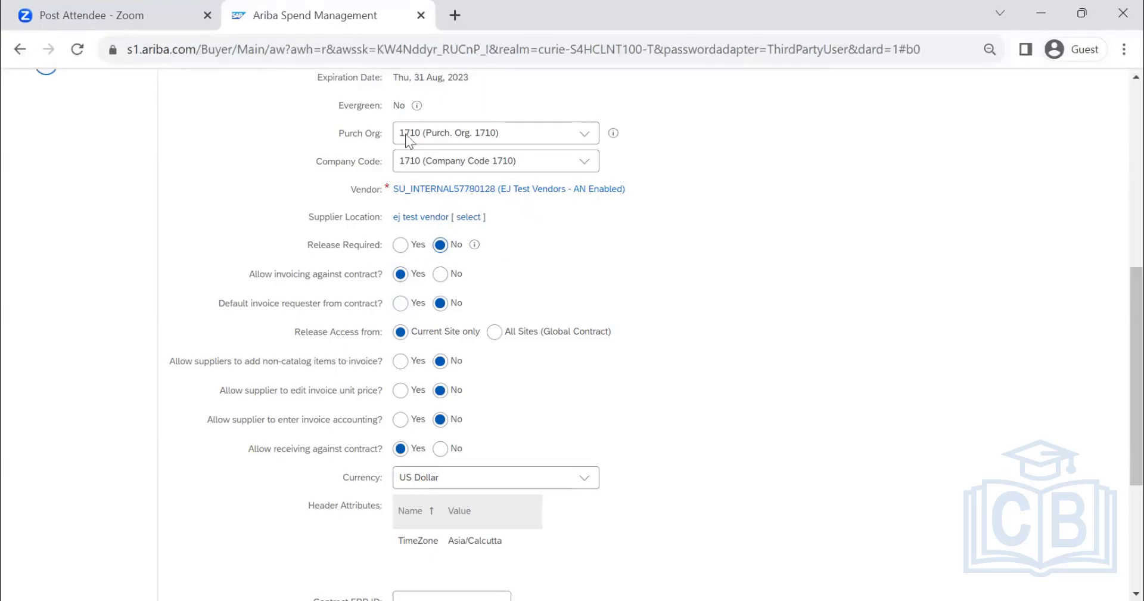
{"action": "scroll", "coordinate": [532, 215], "scroll_direction": "up", "scroll_amount": 4}
{"action": "scroll", "coordinate": [532, 217], "scroll_direction": "down", "scroll_amount": 5}
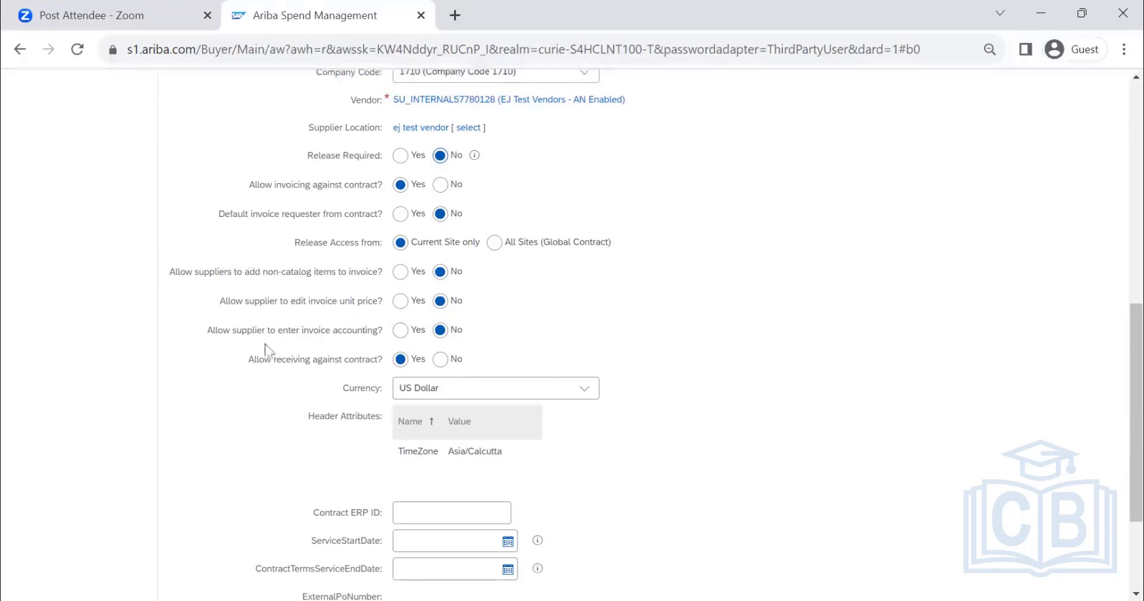
{"action": "scroll", "coordinate": [296, 318], "scroll_direction": "down", "scroll_amount": 3}
{"action": "scroll", "coordinate": [297, 319], "scroll_direction": "up", "scroll_amount": 10}
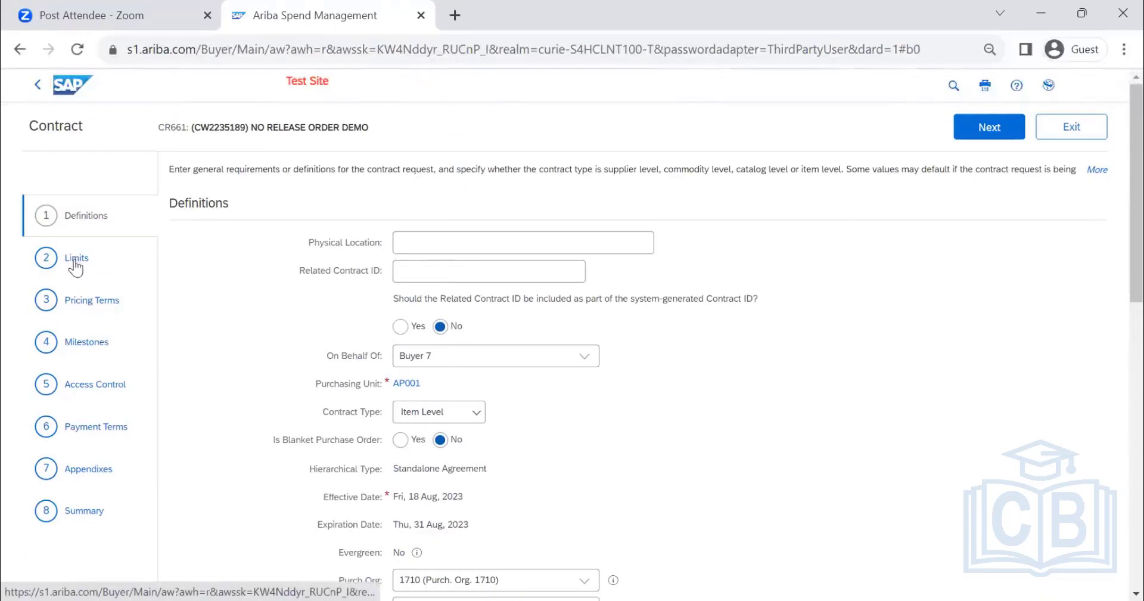
- Set the contract's maximum limit to 10000 USD and continue to the pricing terms
{"action": "left_click", "coordinate": [79, 262]}
{"action": "left_click", "coordinate": [989, 133]}
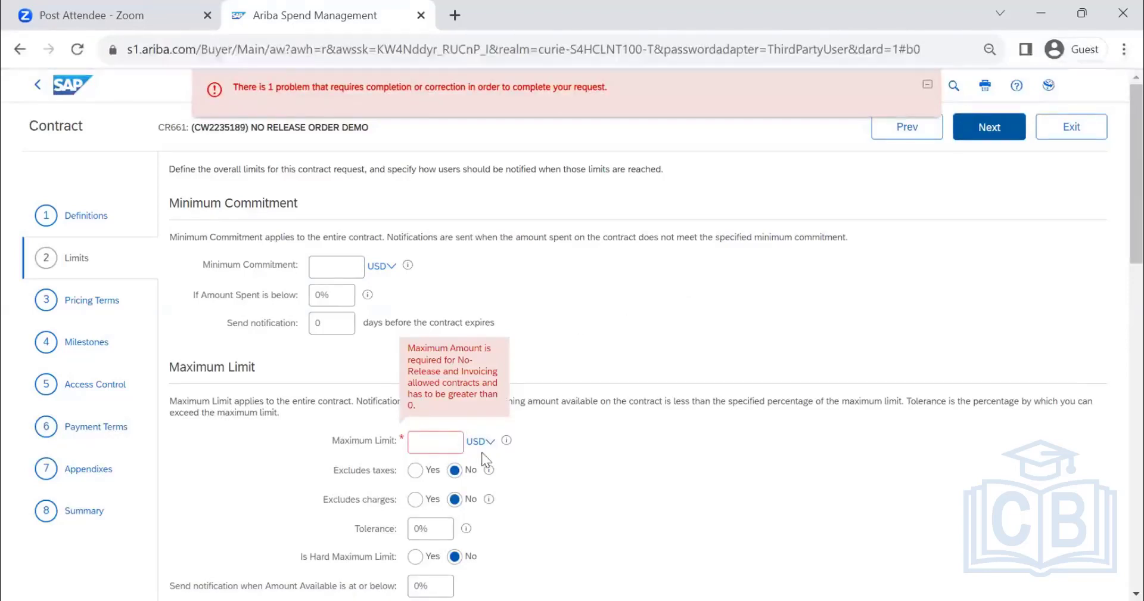
{"action": "left_click", "coordinate": [448, 442]}
{"action": "type", "text": "10000"}
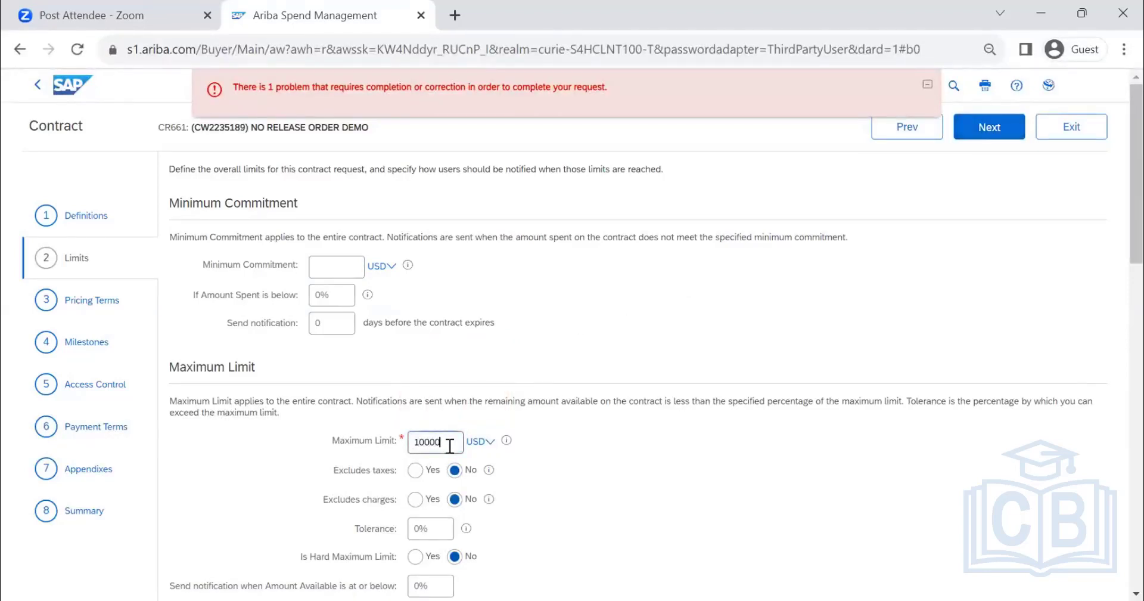
{"action": "left_click", "coordinate": [998, 128]}
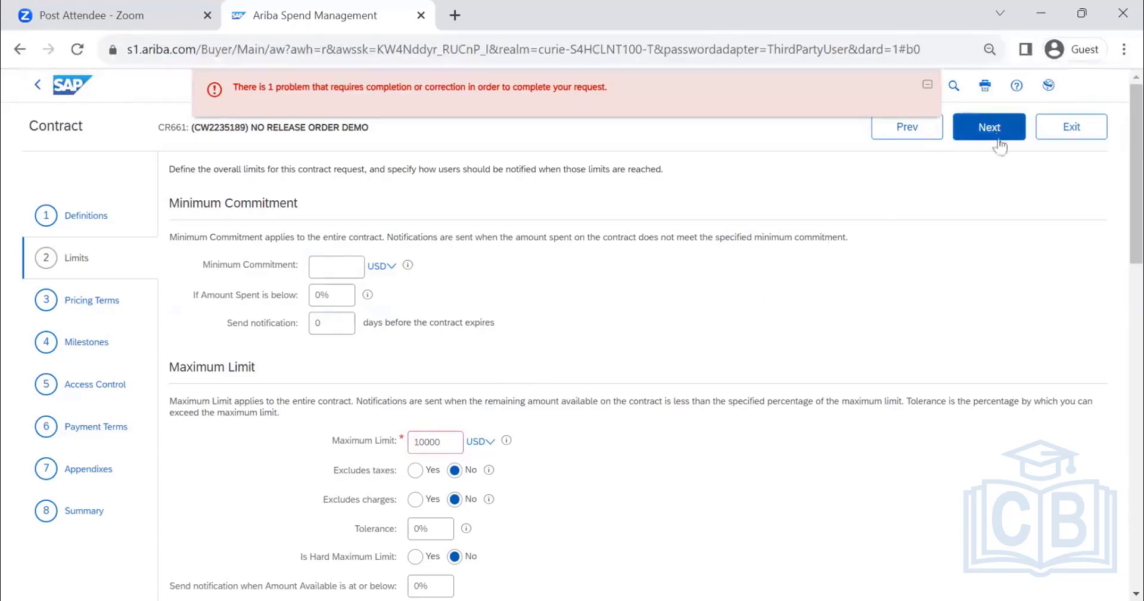
- Add a fixed and recurring fee item to the pricing terms with the full description RENT
{"action": "scroll", "coordinate": [313, 272], "scroll_direction": "down", "scroll_amount": 2}
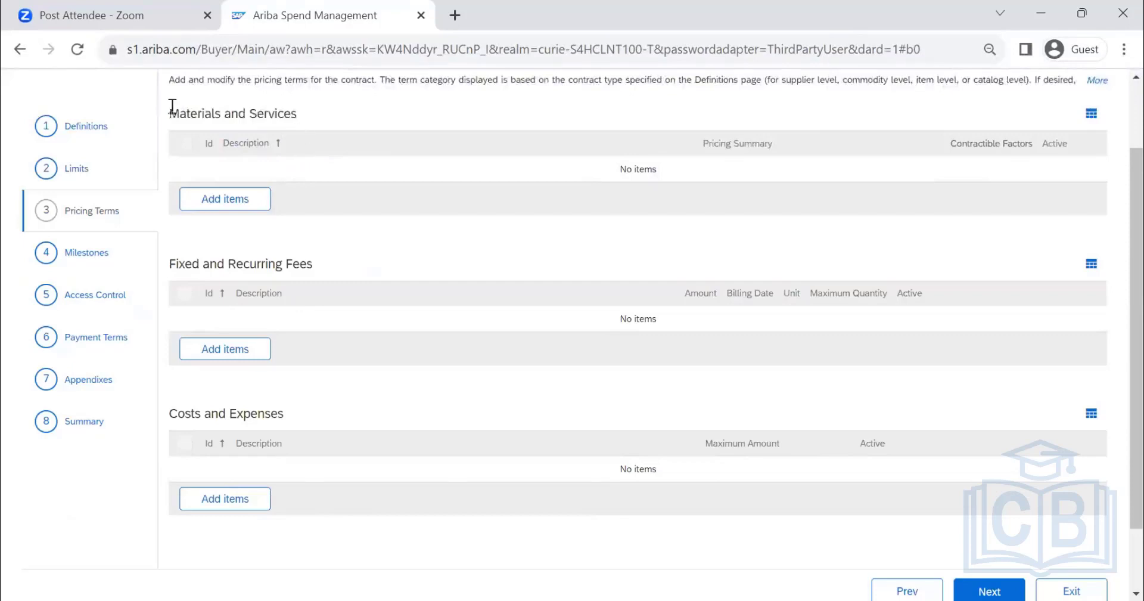
{"action": "left_click_drag", "start_coordinate": [171, 113], "coordinate": [305, 124]}
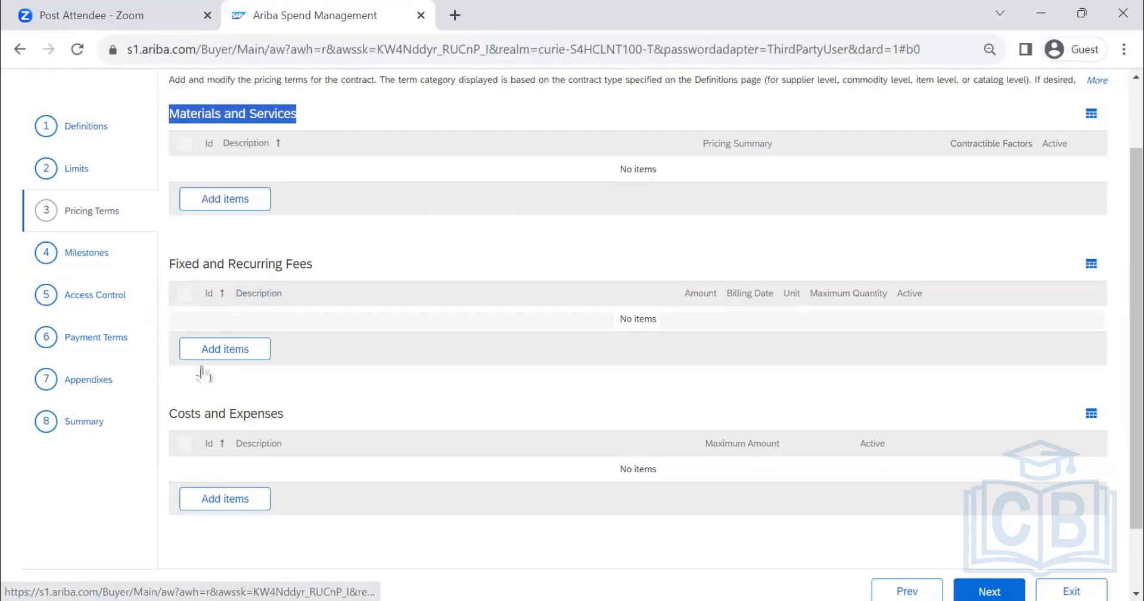
{"action": "left_click", "coordinate": [232, 351]}
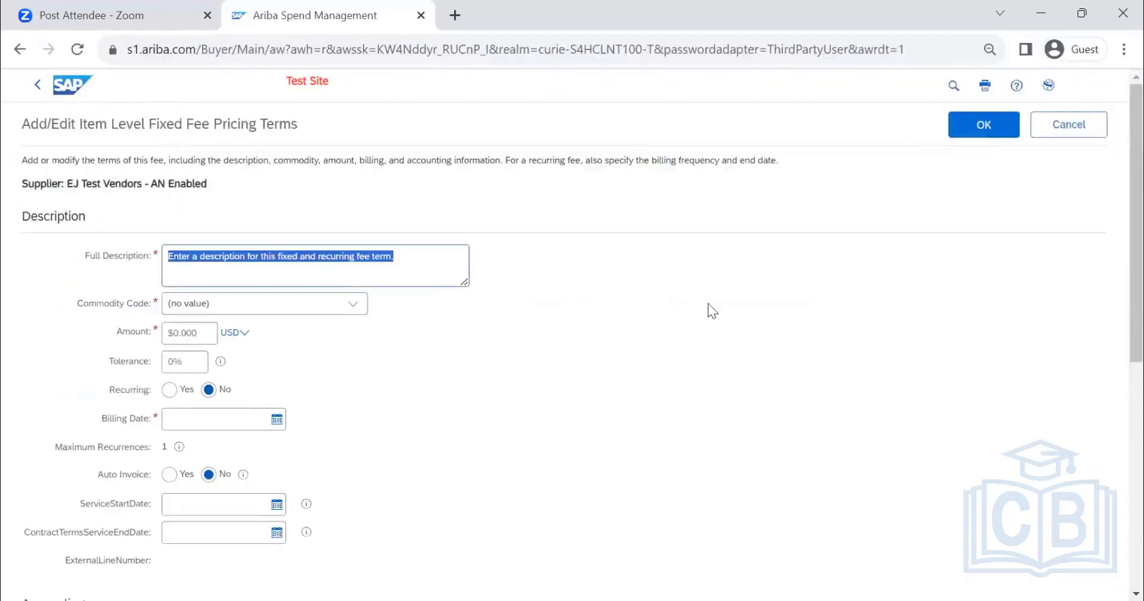
{"action": "type", "text": "RENT"}
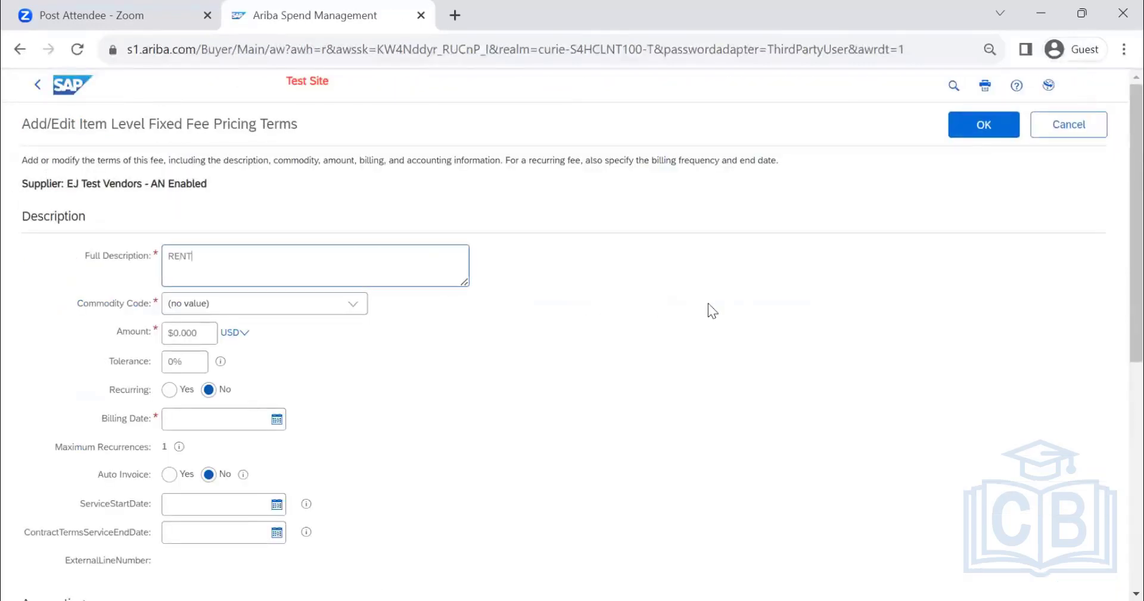
- Search the commodity codes for RENT and assign Vehicle rental to the fee
{"action": "left_click", "coordinate": [353, 305]}
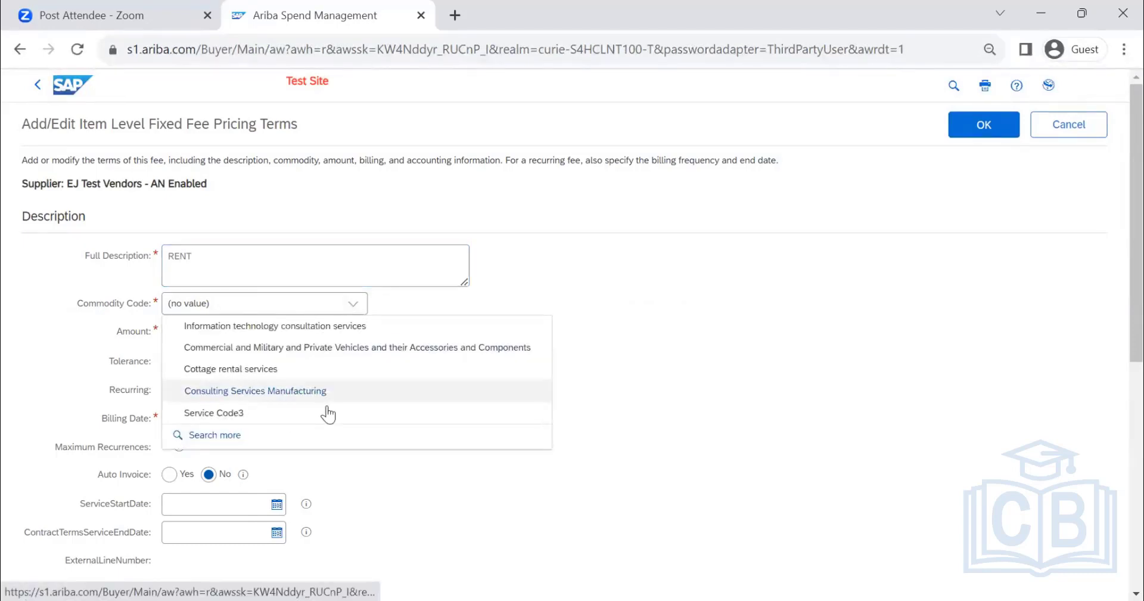
{"action": "left_click", "coordinate": [313, 436]}
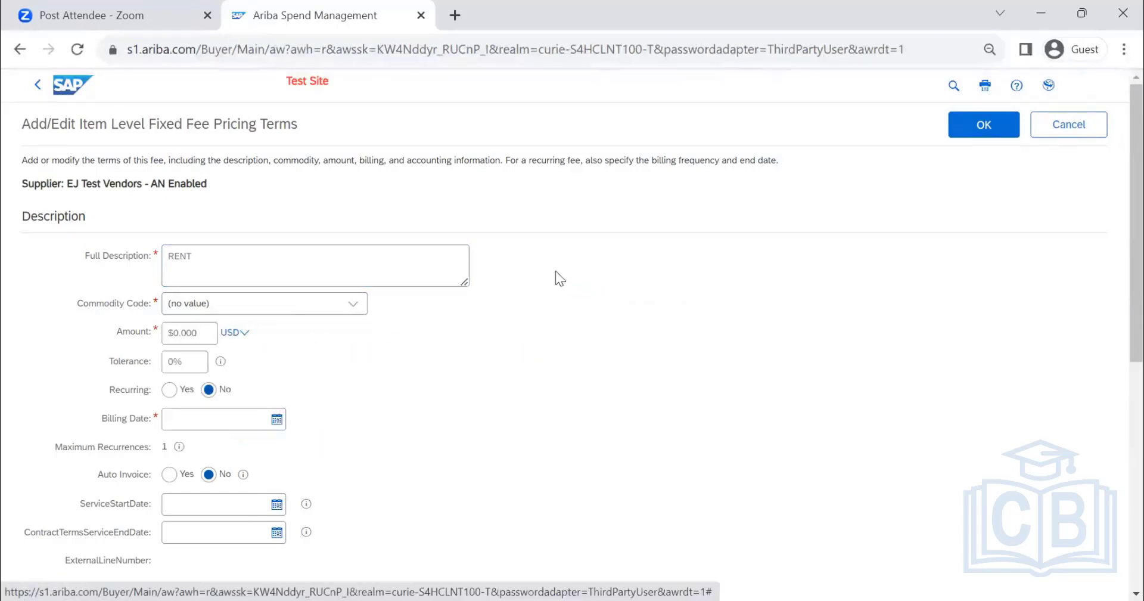
{"action": "type", "text": "RE"}
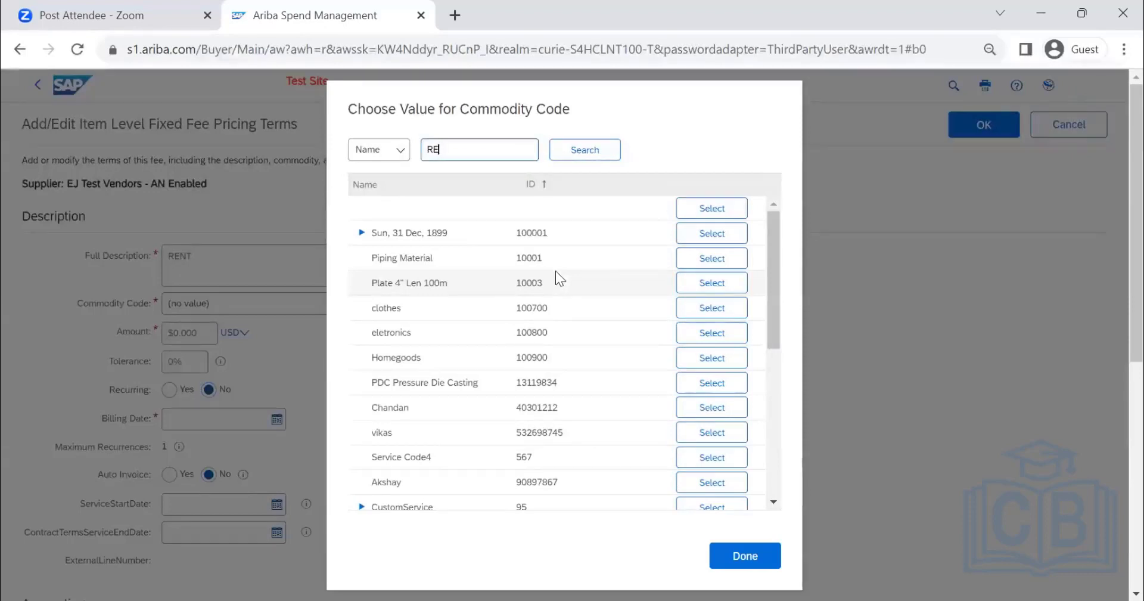
{"action": "type", "text": "NT"}
{"action": "key", "text": "Return"}
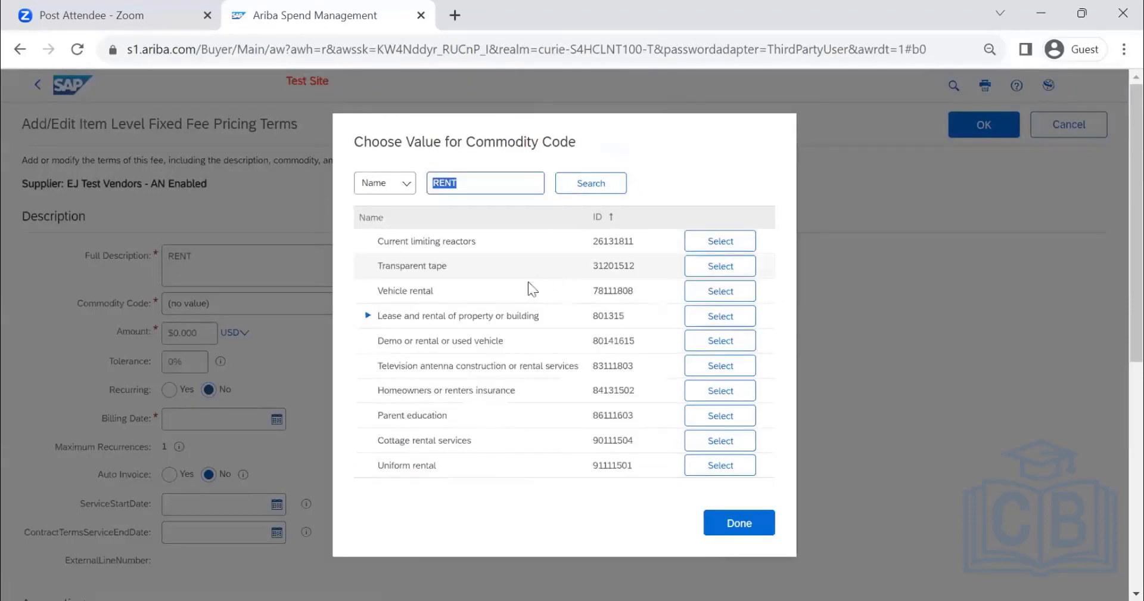
{"action": "left_click", "coordinate": [710, 291]}
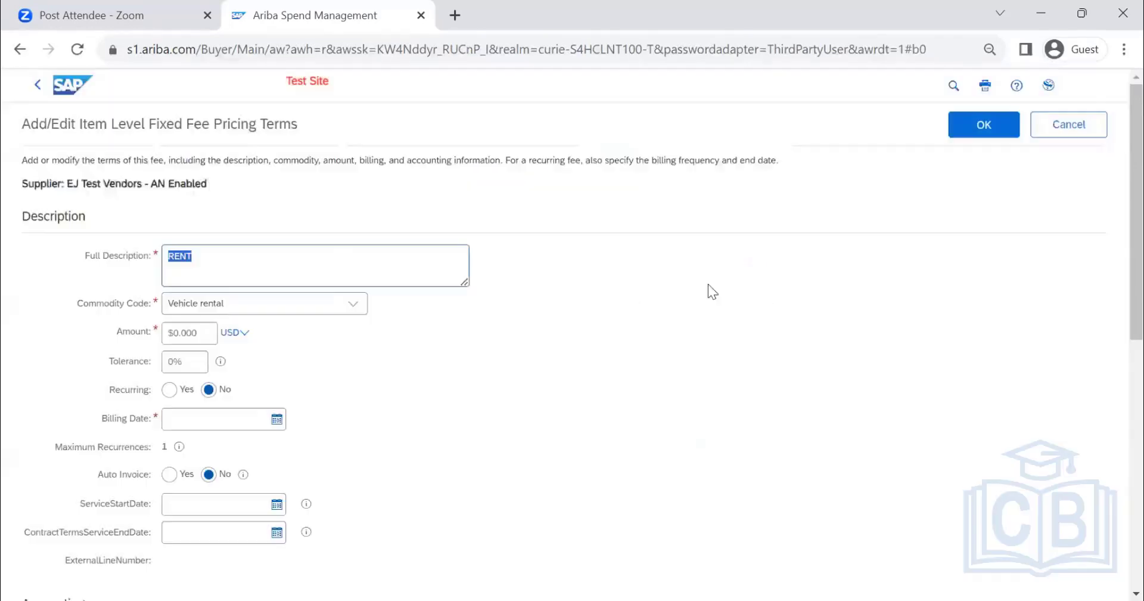
- Set the fee amount to 1000 USD and make the fee recurring
{"action": "left_click", "coordinate": [205, 333]}
{"action": "type", "text": "1000"}
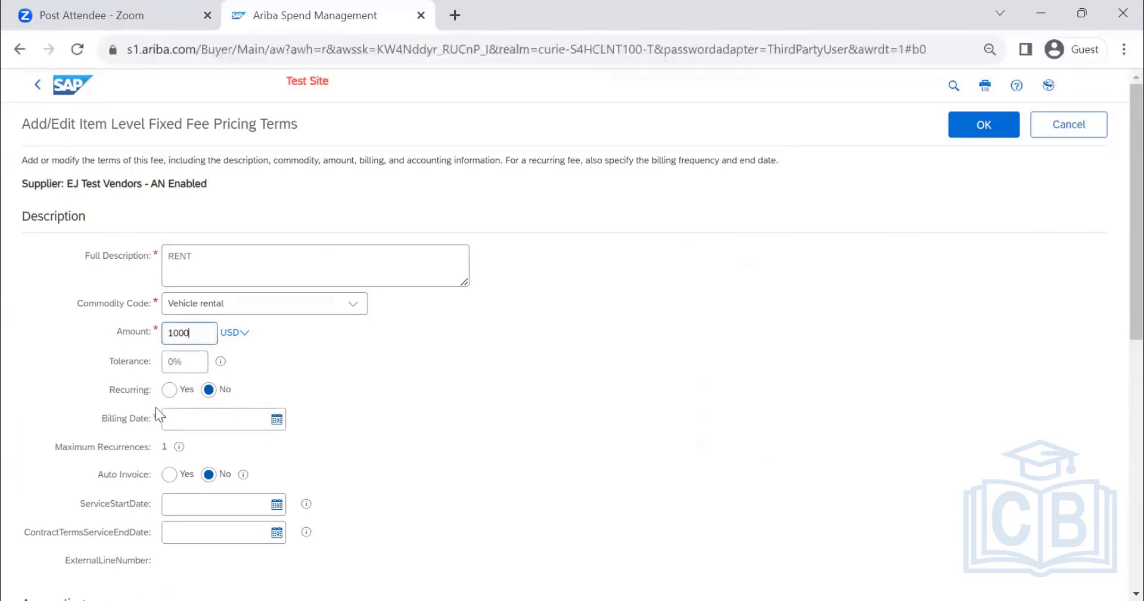
{"action": "left_click", "coordinate": [170, 391]}
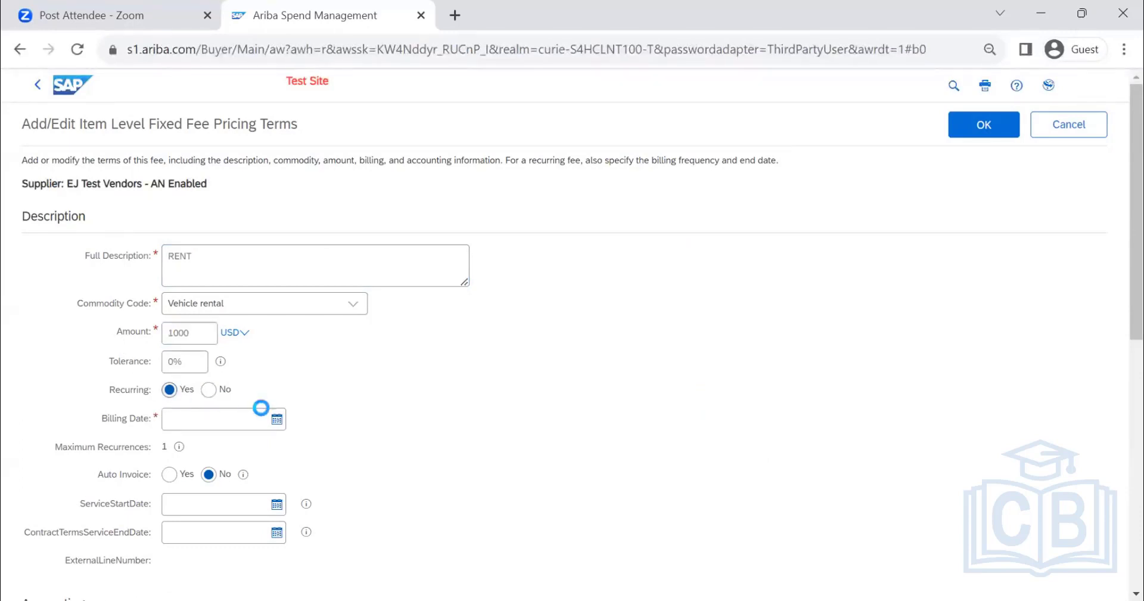
- Look through the available frequency values for the recurring fee and close the list
{"action": "scroll", "coordinate": [509, 326], "scroll_direction": "down", "scroll_amount": 3}
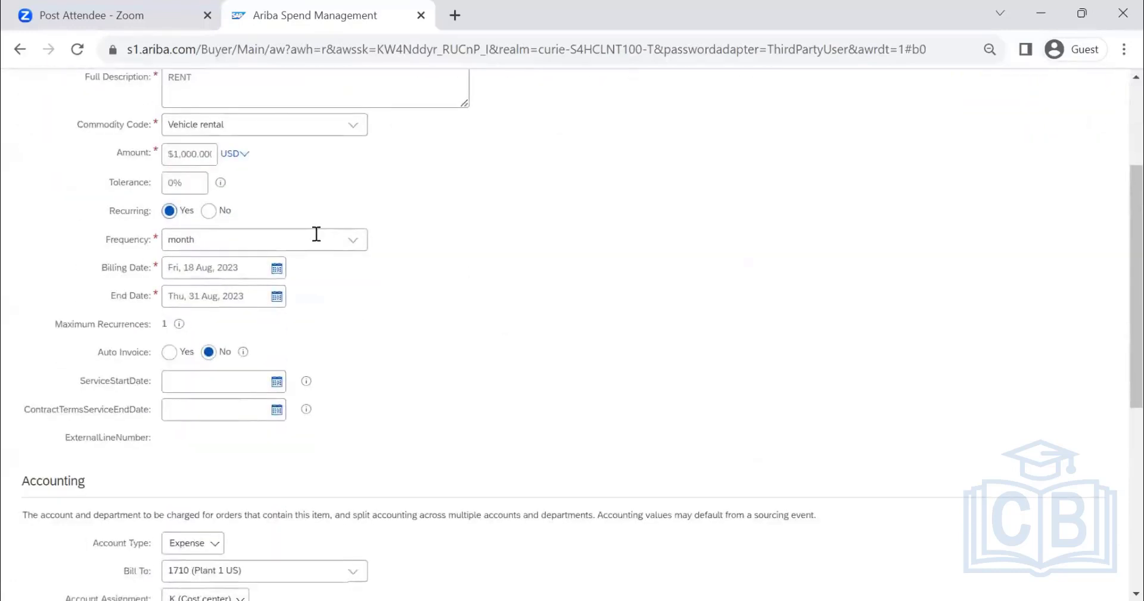
{"action": "left_click", "coordinate": [356, 243]}
{"action": "left_click", "coordinate": [303, 289]}
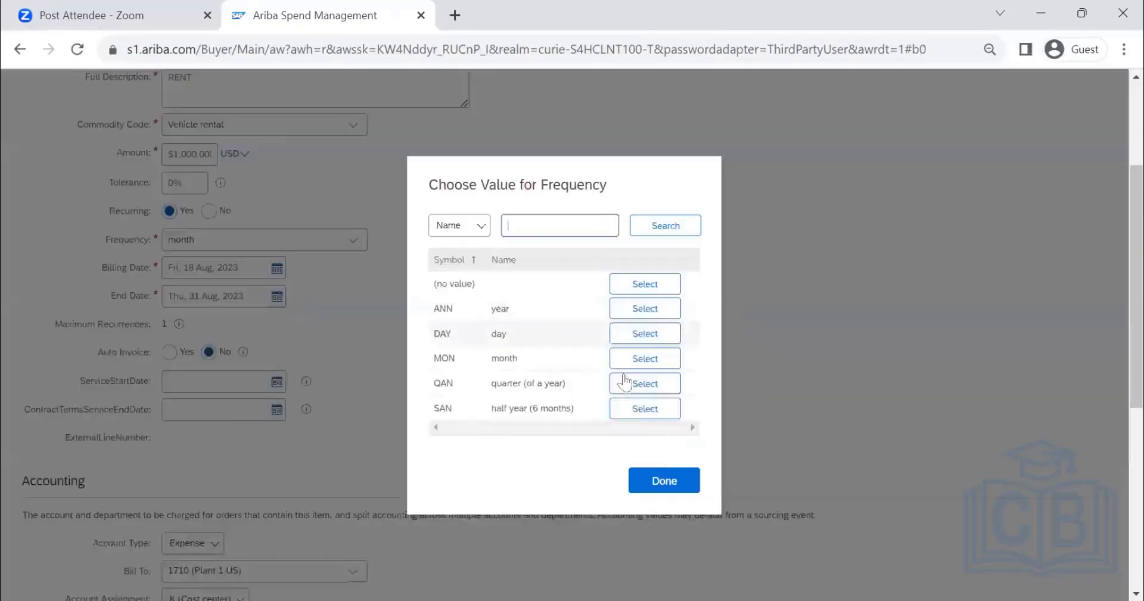
{"action": "scroll", "coordinate": [647, 366], "scroll_direction": "down", "scroll_amount": 5}
{"action": "scroll", "coordinate": [656, 370], "scroll_direction": "up", "scroll_amount": 3}
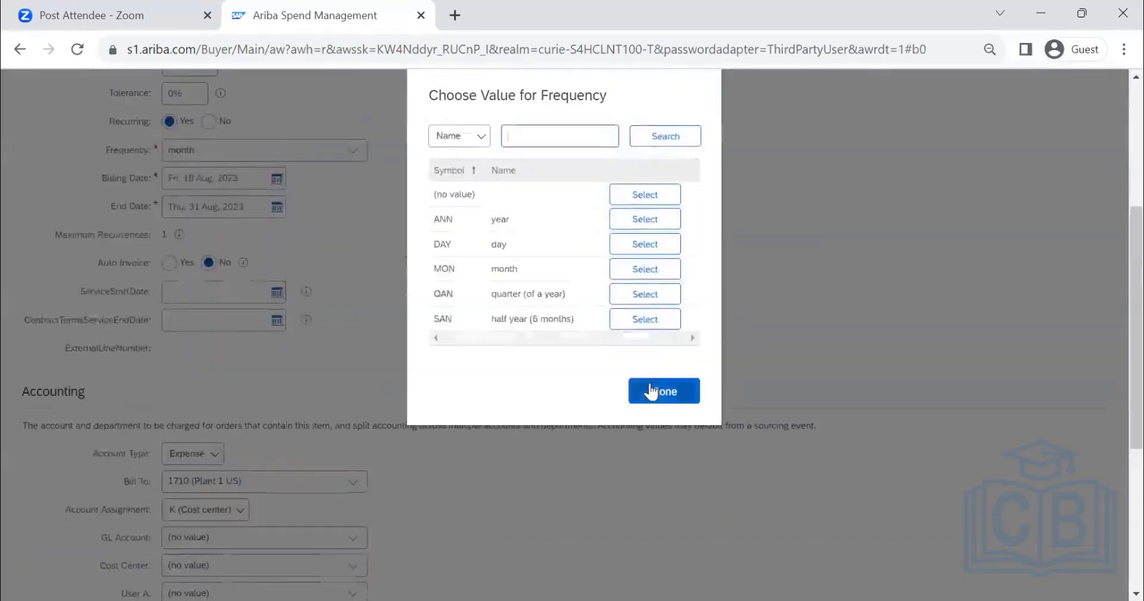
{"action": "left_click", "coordinate": [663, 392]}
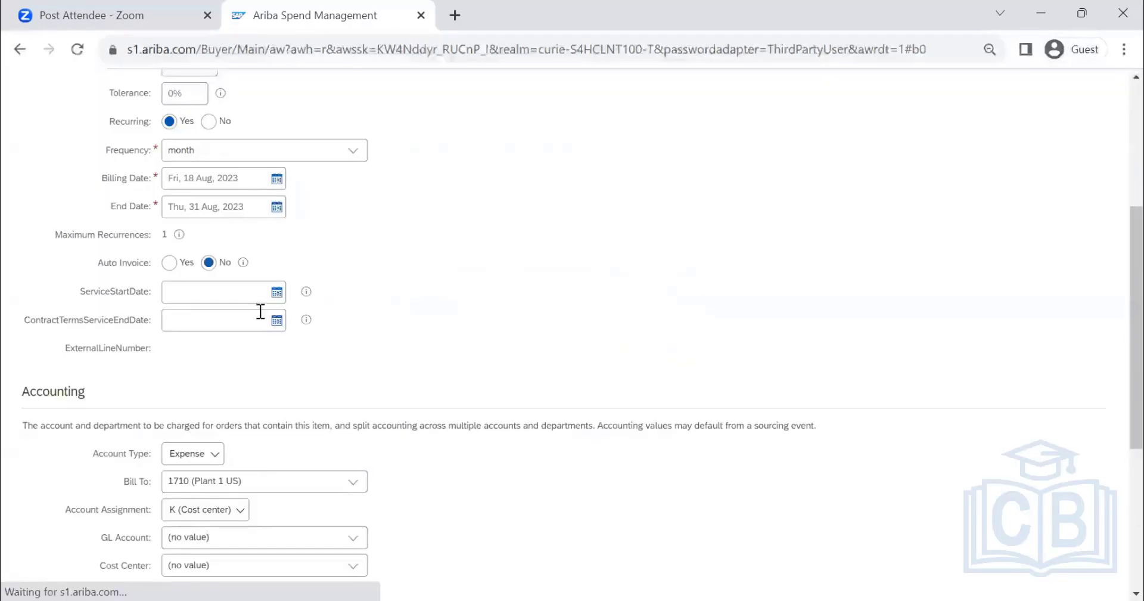
- Set the recurring fee's billing date to 1 Aug 2023 and its end date to 31 Mar 2024
{"action": "left_click", "coordinate": [277, 178]}
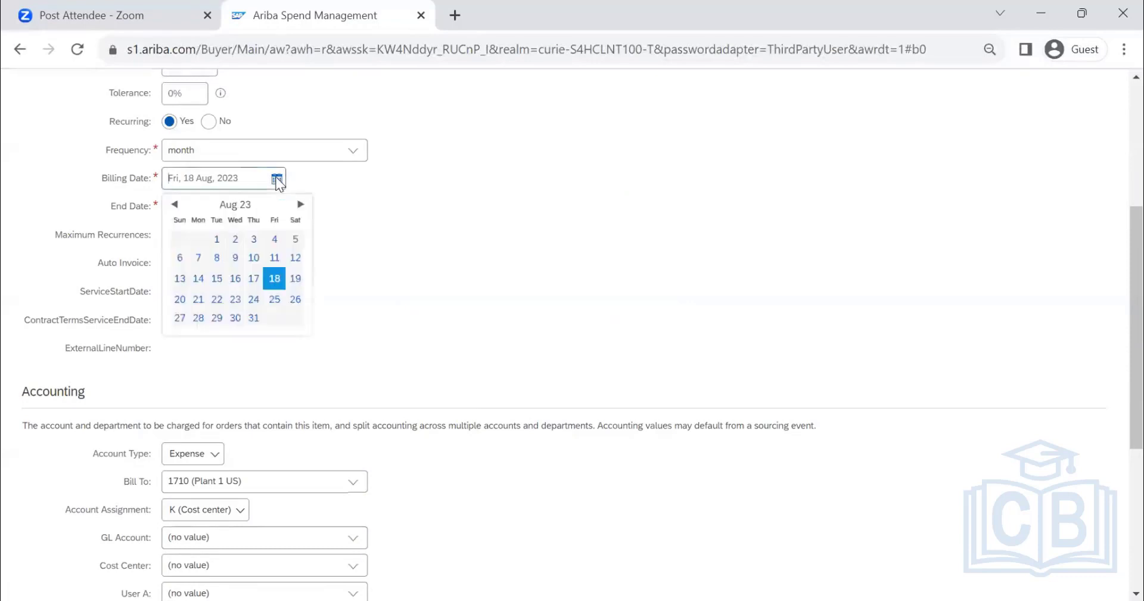
{"action": "left_click", "coordinate": [217, 239]}
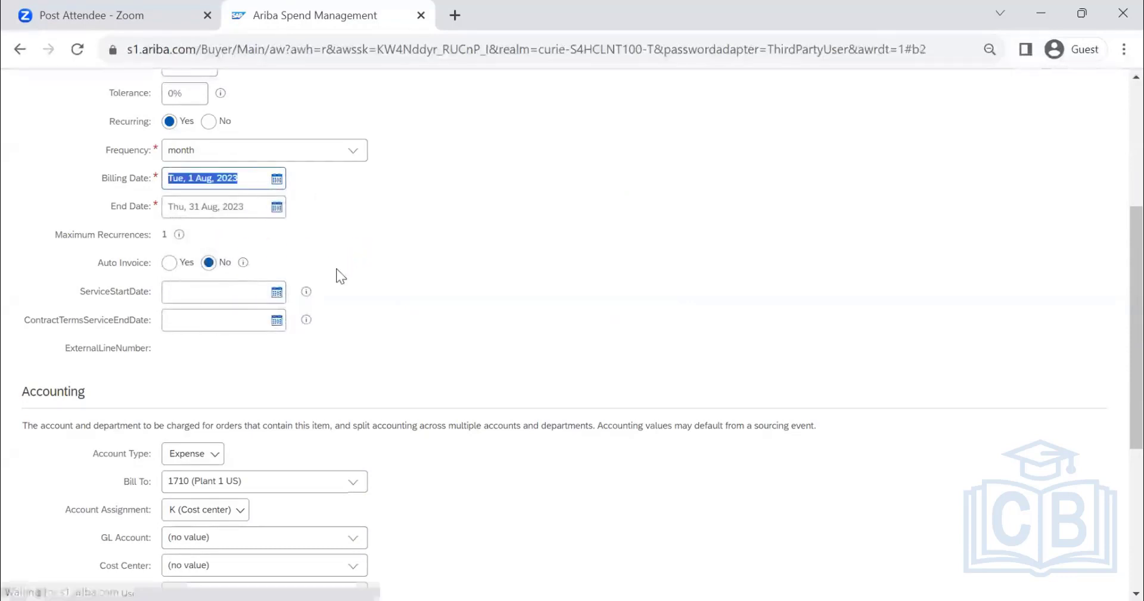
{"action": "left_click", "coordinate": [277, 206]}
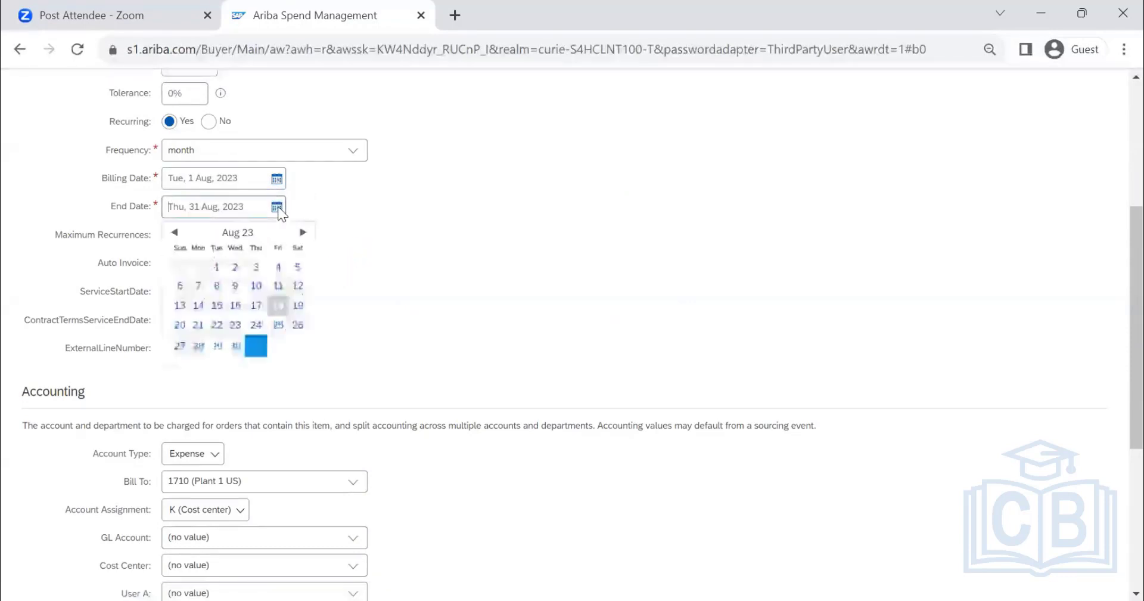
{"action": "left_click", "coordinate": [296, 233]}
{"action": "left_click", "coordinate": [296, 232]}
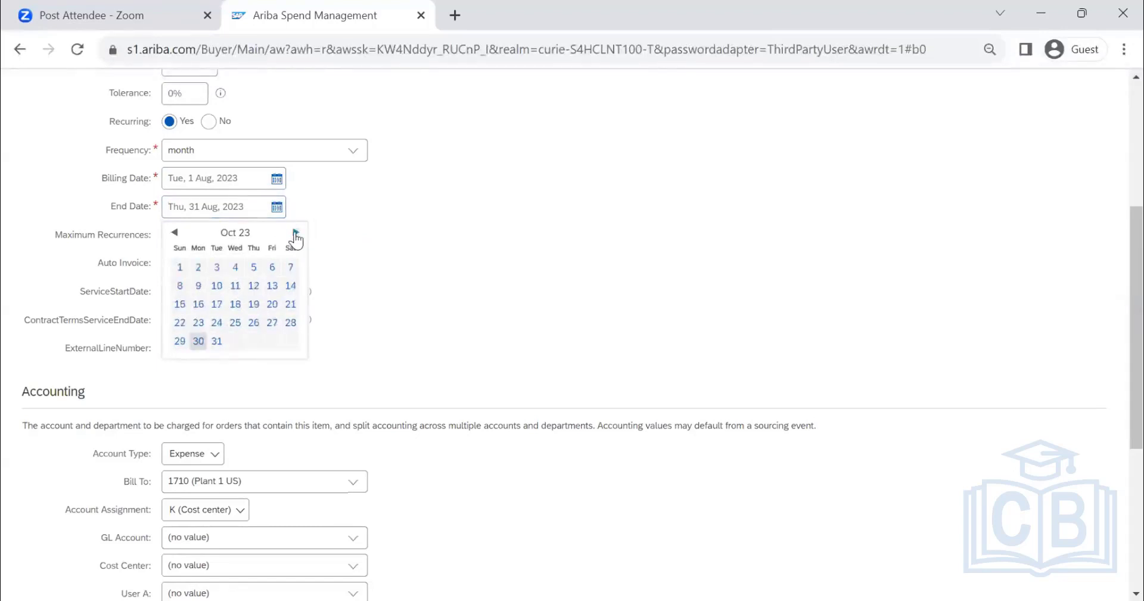
{"action": "left_click", "coordinate": [297, 232]}
{"action": "left_click", "coordinate": [297, 232]}
{"action": "left_click", "coordinate": [296, 233]}
{"action": "left_click", "coordinate": [296, 233]}
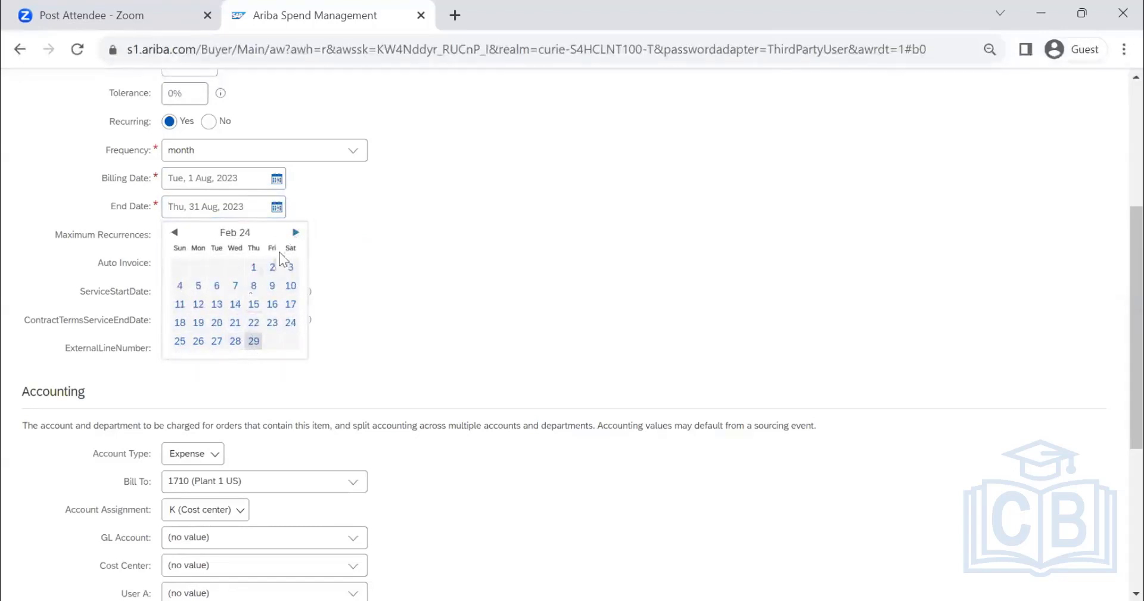
{"action": "left_click", "coordinate": [296, 232]}
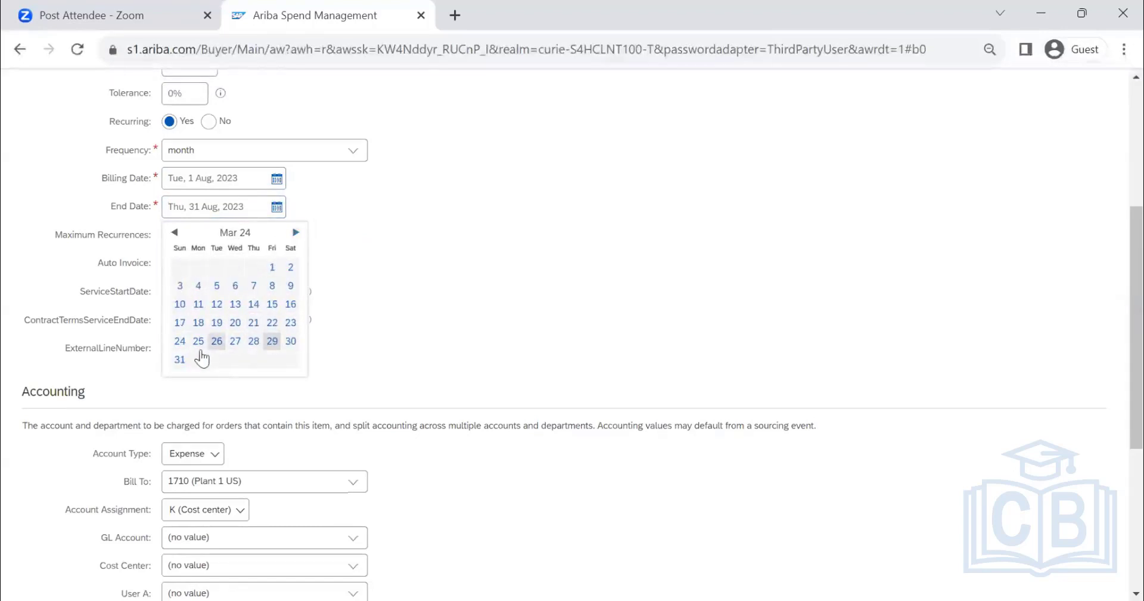
{"action": "left_click", "coordinate": [180, 359]}
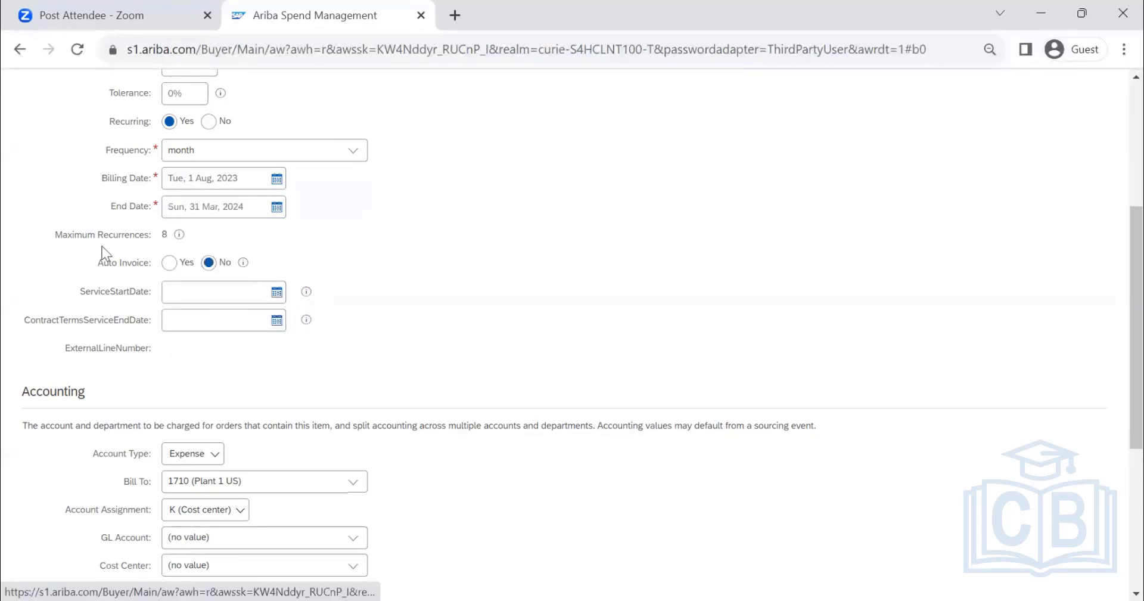
- Turn on Auto Invoice for the recurring RENT fee
{"action": "left_click", "coordinate": [170, 263]}
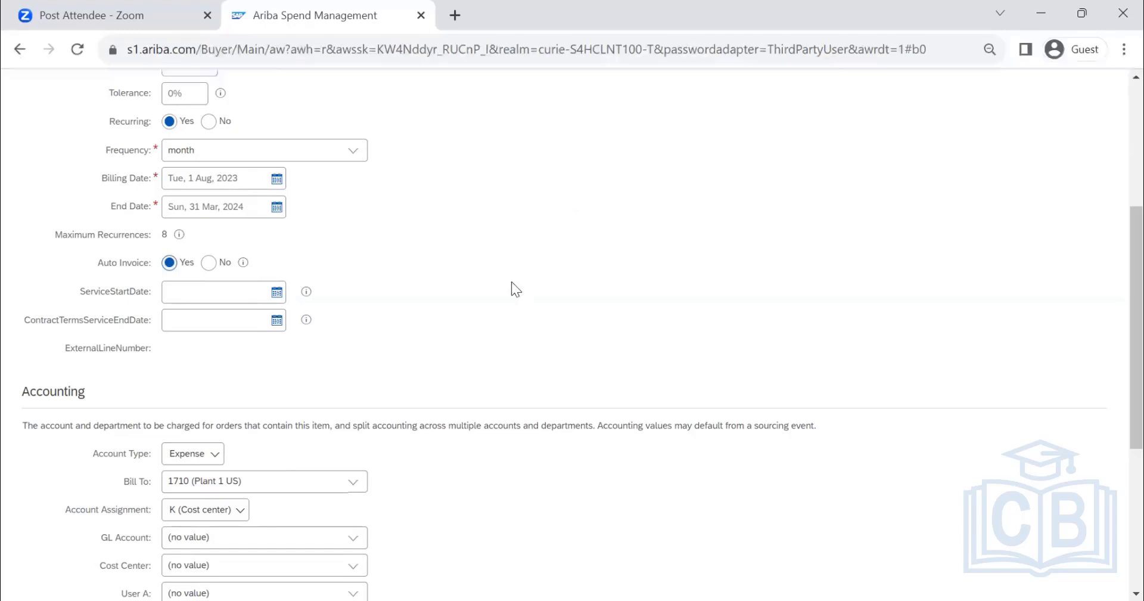
{"action": "scroll", "coordinate": [327, 343], "scroll_direction": "up", "scroll_amount": 2}
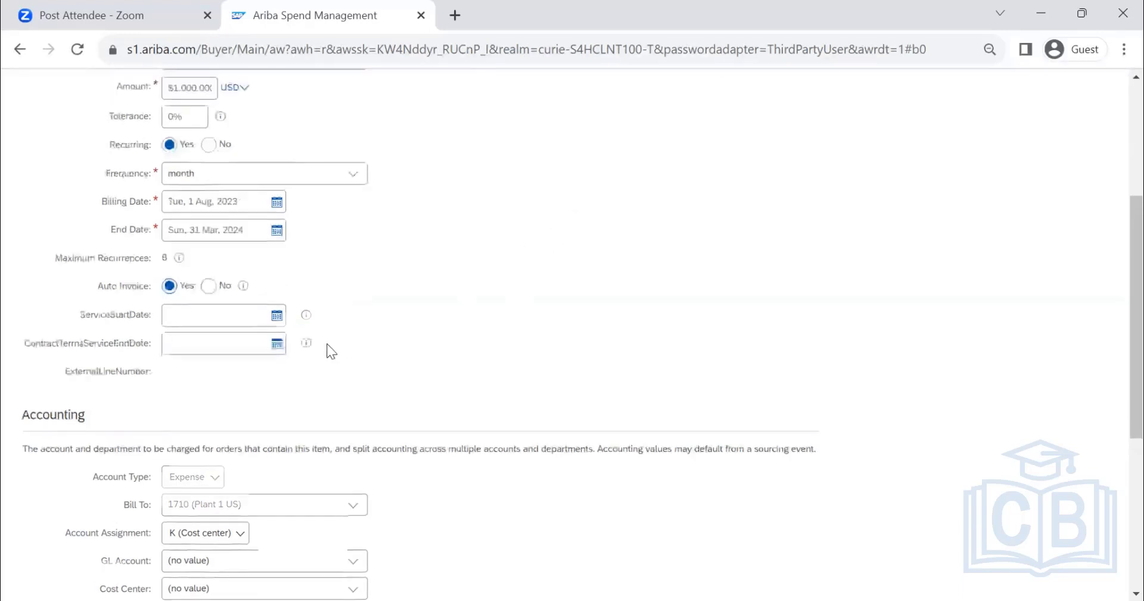
- Review the RENT fee's pricing, accounting and shipping details, and try to save the fee
{"action": "scroll", "coordinate": [431, 334], "scroll_direction": "up", "scroll_amount": 4}
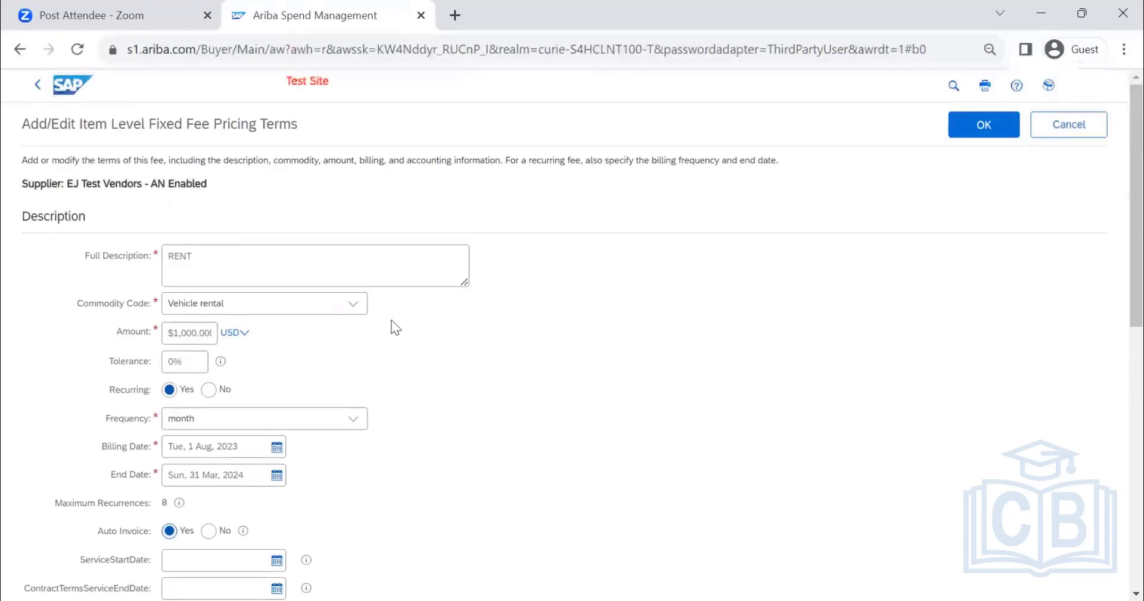
{"action": "scroll", "coordinate": [394, 326], "scroll_direction": "down", "scroll_amount": 2}
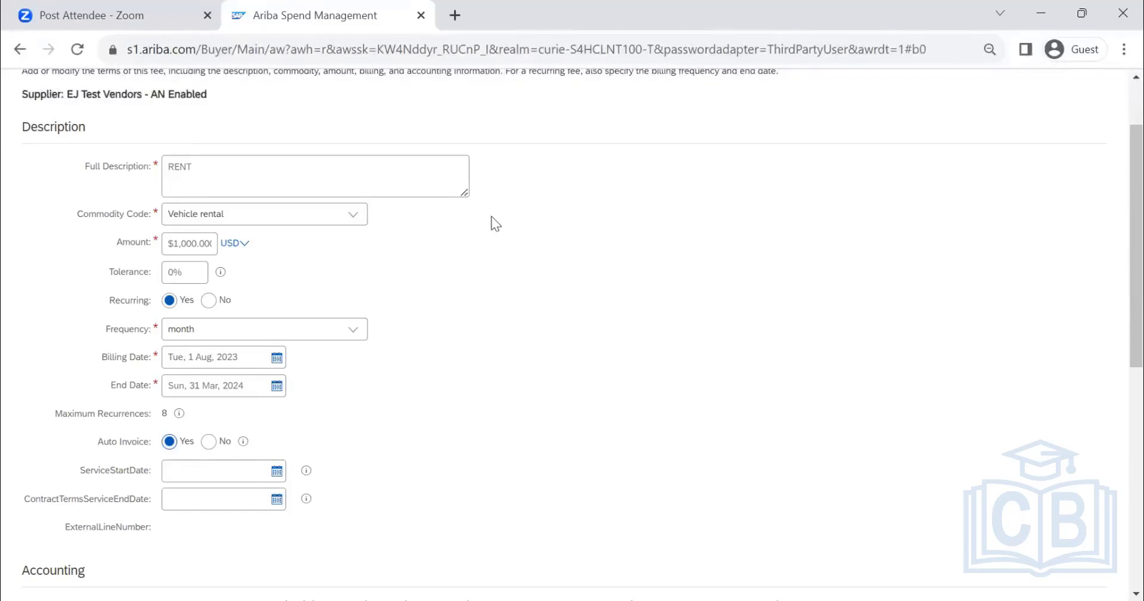
{"action": "scroll", "coordinate": [475, 255], "scroll_direction": "down", "scroll_amount": 2}
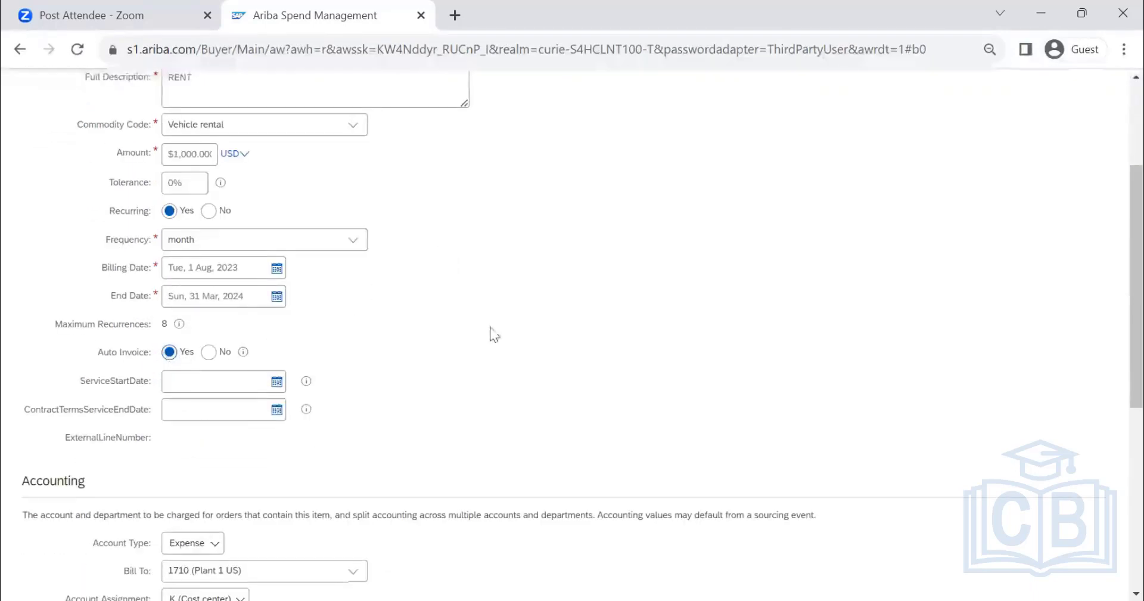
{"action": "scroll", "coordinate": [494, 331], "scroll_direction": "down", "scroll_amount": 1}
{"action": "scroll", "coordinate": [500, 331], "scroll_direction": "down", "scroll_amount": 3}
{"action": "scroll", "coordinate": [485, 324], "scroll_direction": "down", "scroll_amount": 3}
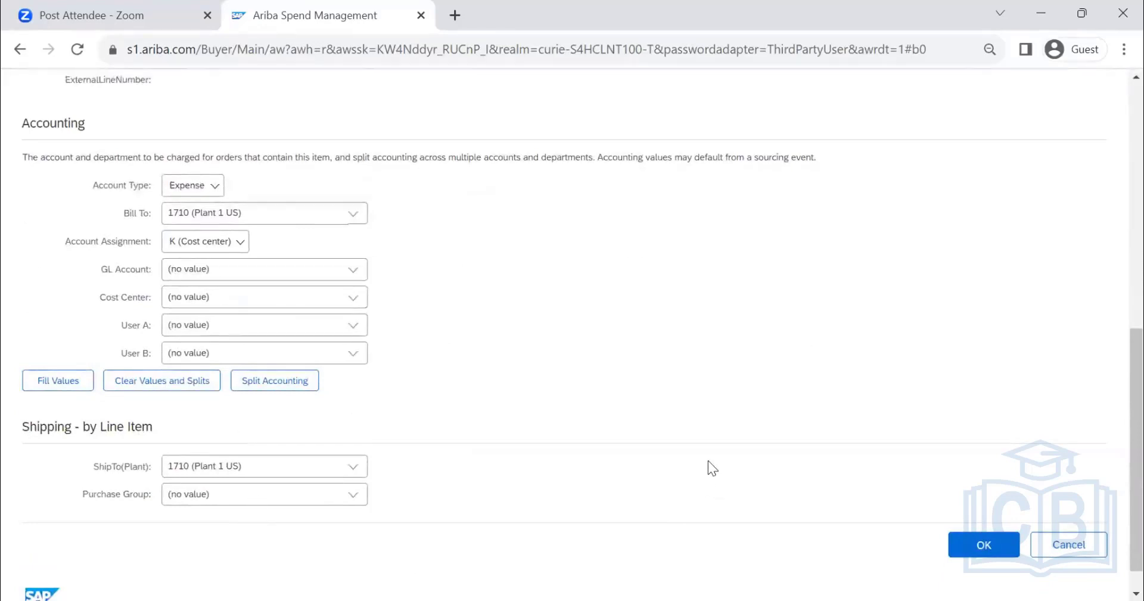
{"action": "scroll", "coordinate": [712, 467], "scroll_direction": "up", "scroll_amount": 9}
{"action": "left_click", "coordinate": [999, 139]}
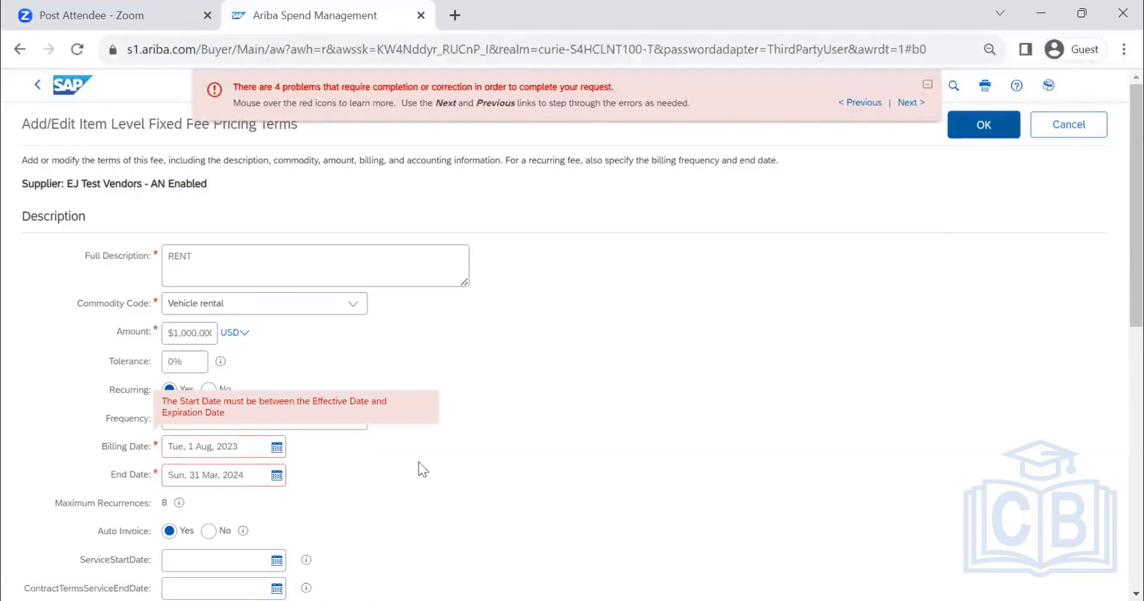
- Try to save the RENT fee with a billing date of 1 Sep 2023, and discard the fee entry
{"action": "left_click", "coordinate": [277, 447]}
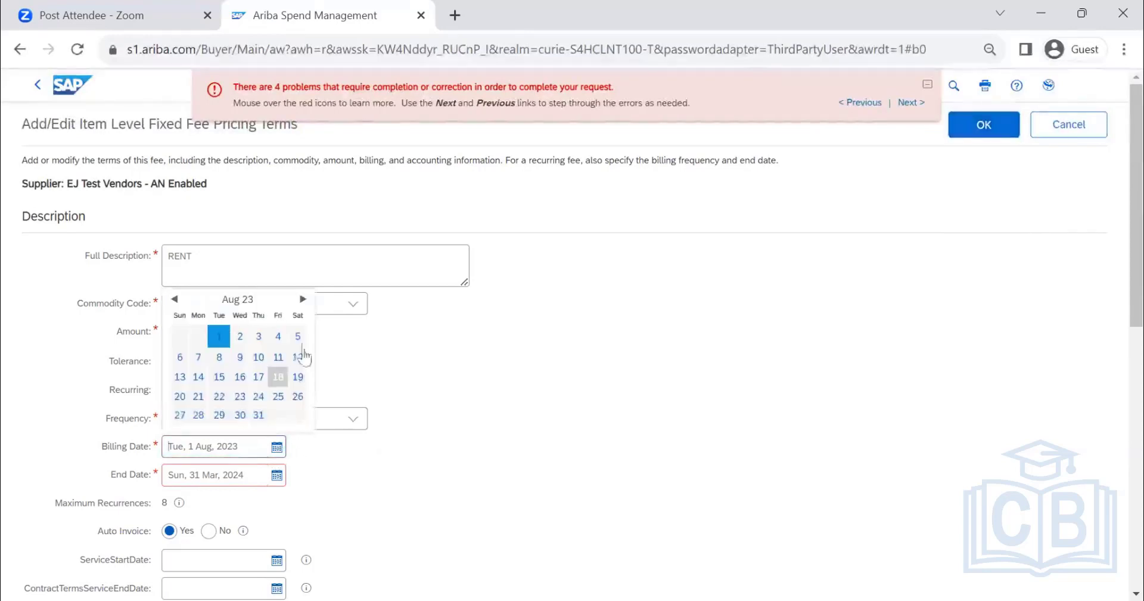
{"action": "left_click", "coordinate": [302, 300]}
{"action": "left_click", "coordinate": [277, 335]}
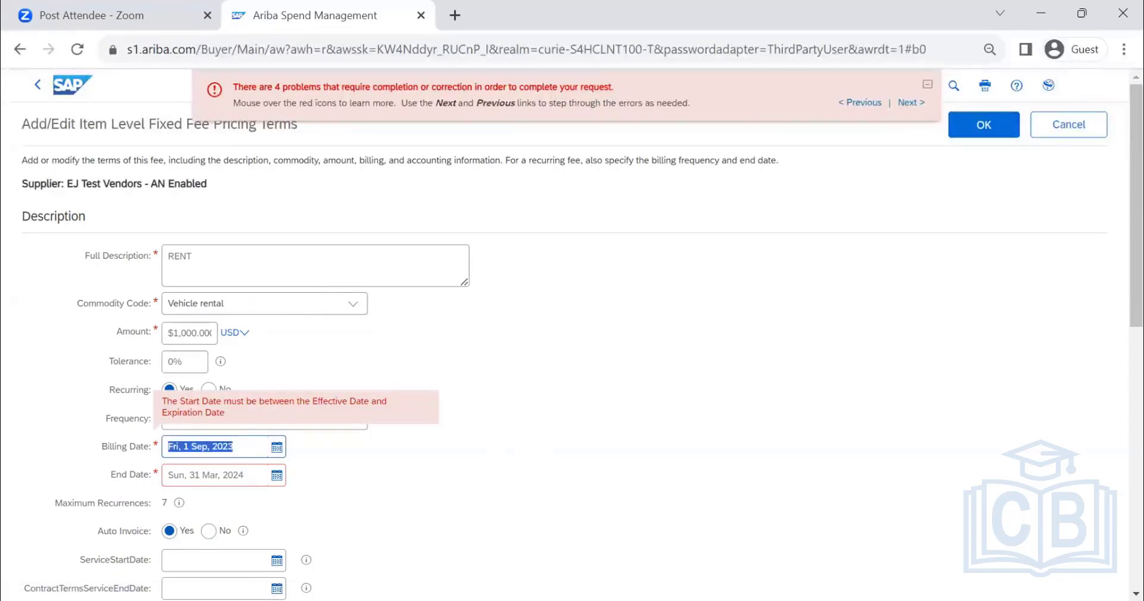
{"action": "left_click", "coordinate": [983, 125]}
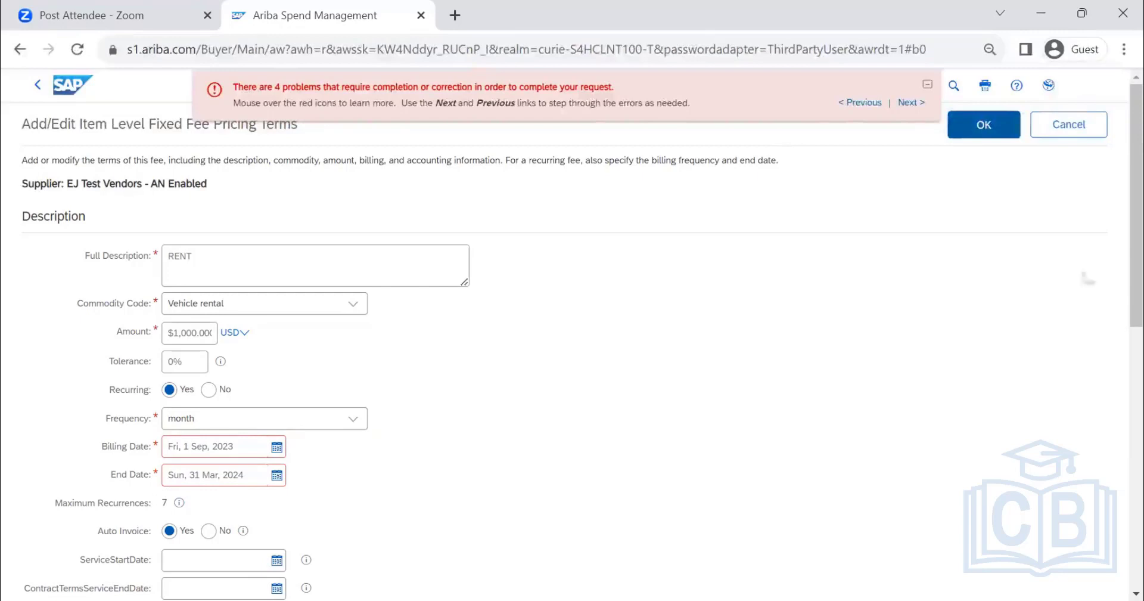
{"action": "left_click", "coordinate": [1001, 128]}
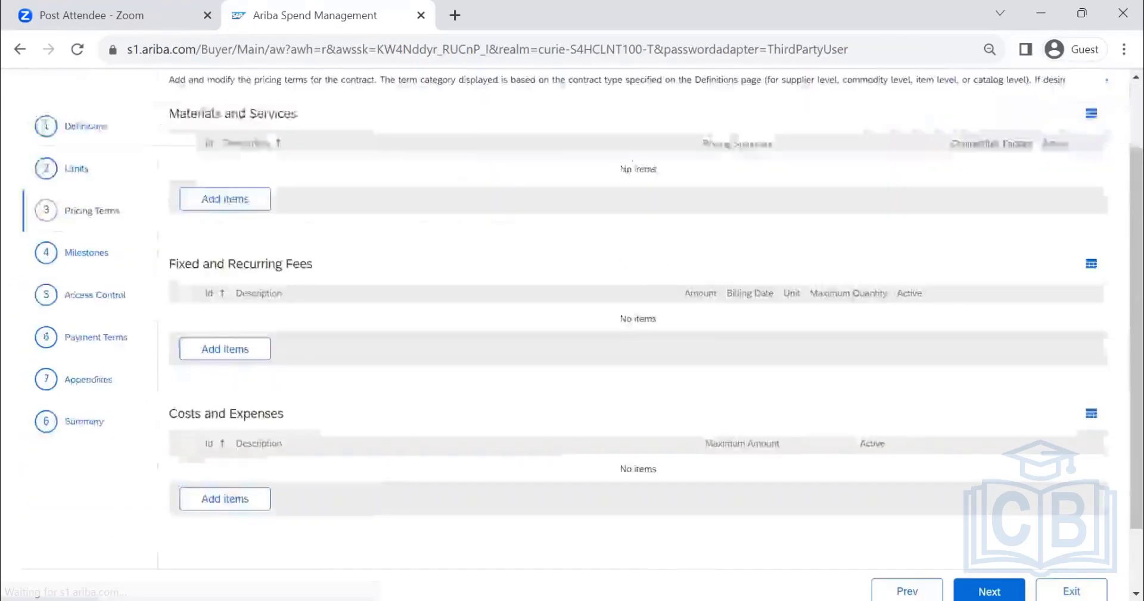
- Exit the contract terms and save the contract request
{"action": "scroll", "coordinate": [538, 244], "scroll_direction": "up", "scroll_amount": 2}
{"action": "left_click", "coordinate": [1099, 127]}
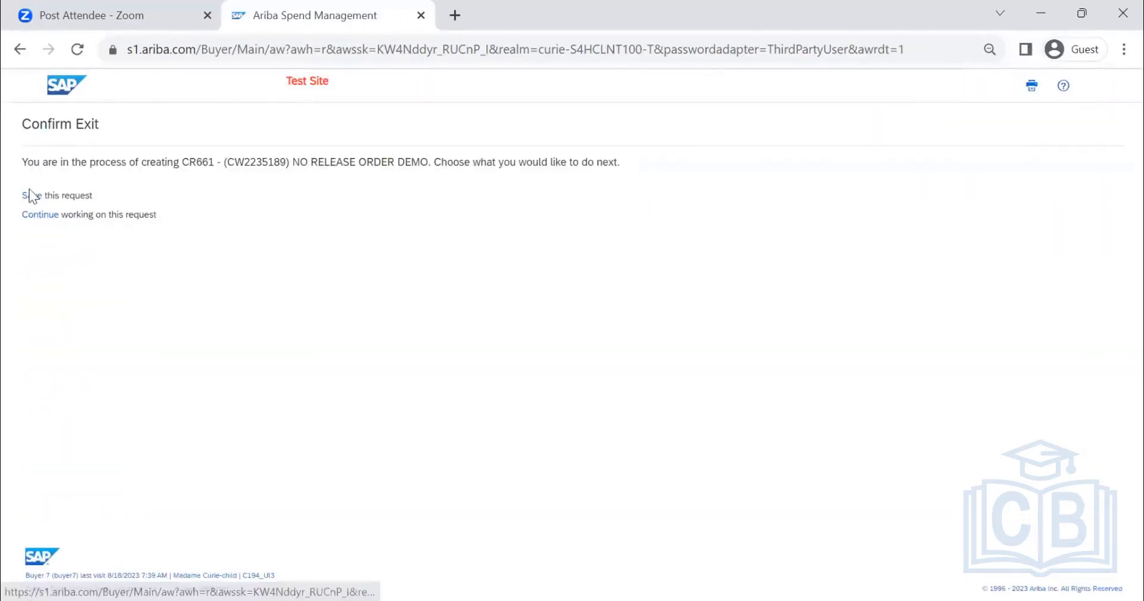
{"action": "left_click", "coordinate": [29, 195]}
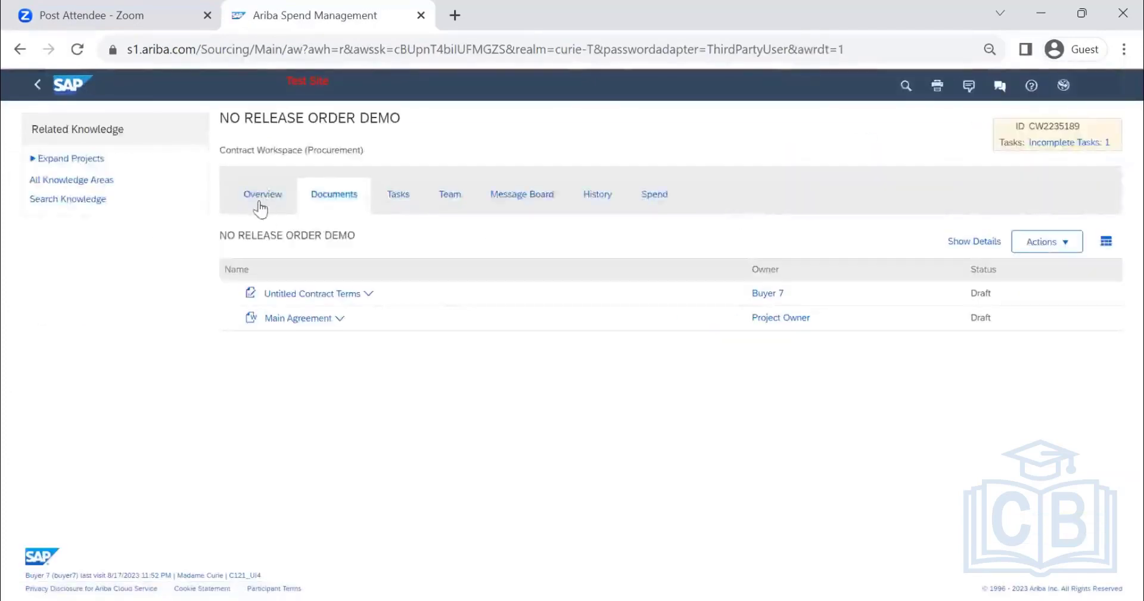
- Open the workspace's Contract Term Attributes for editing from the overview and set the effective date to 08/01/2023
{"action": "scroll", "coordinate": [569, 328], "scroll_direction": "down", "scroll_amount": 9}
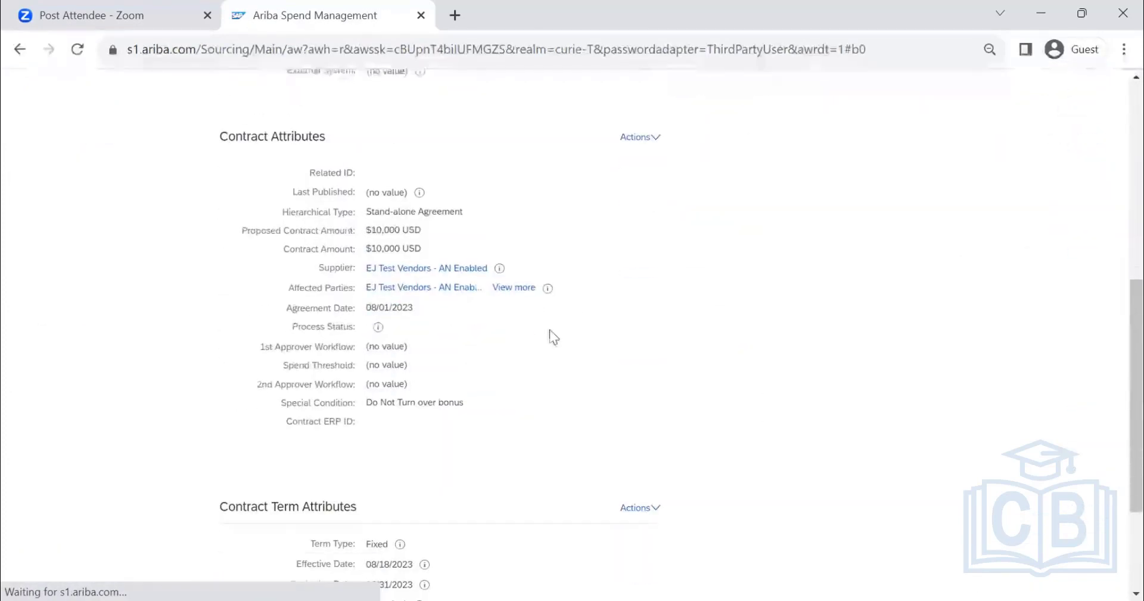
{"action": "scroll", "coordinate": [396, 421], "scroll_direction": "down", "scroll_amount": 3}
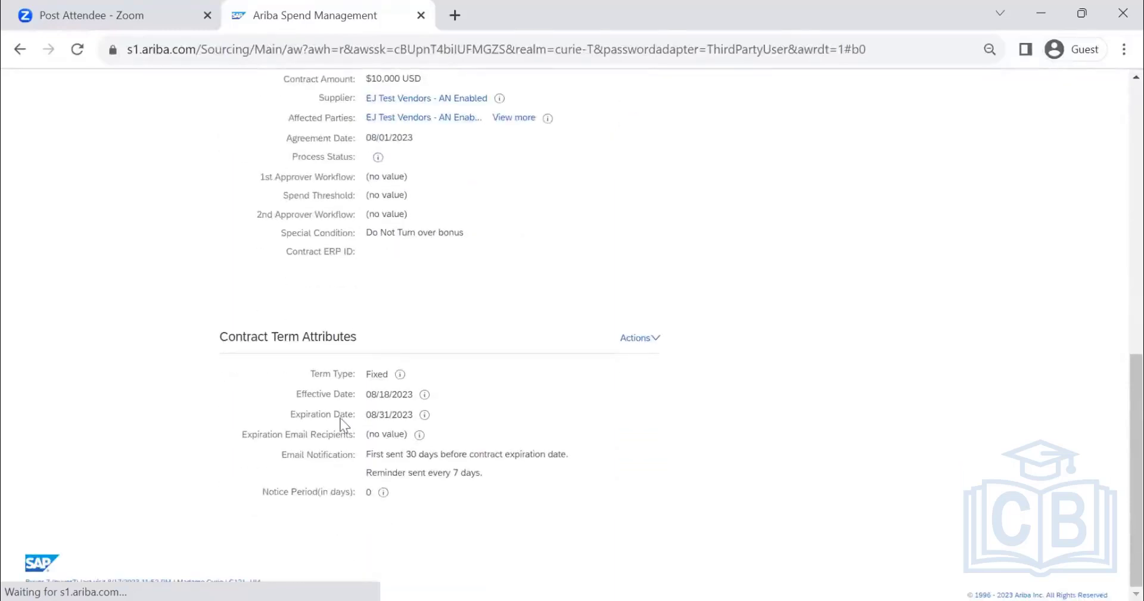
{"action": "left_click", "coordinate": [633, 337]}
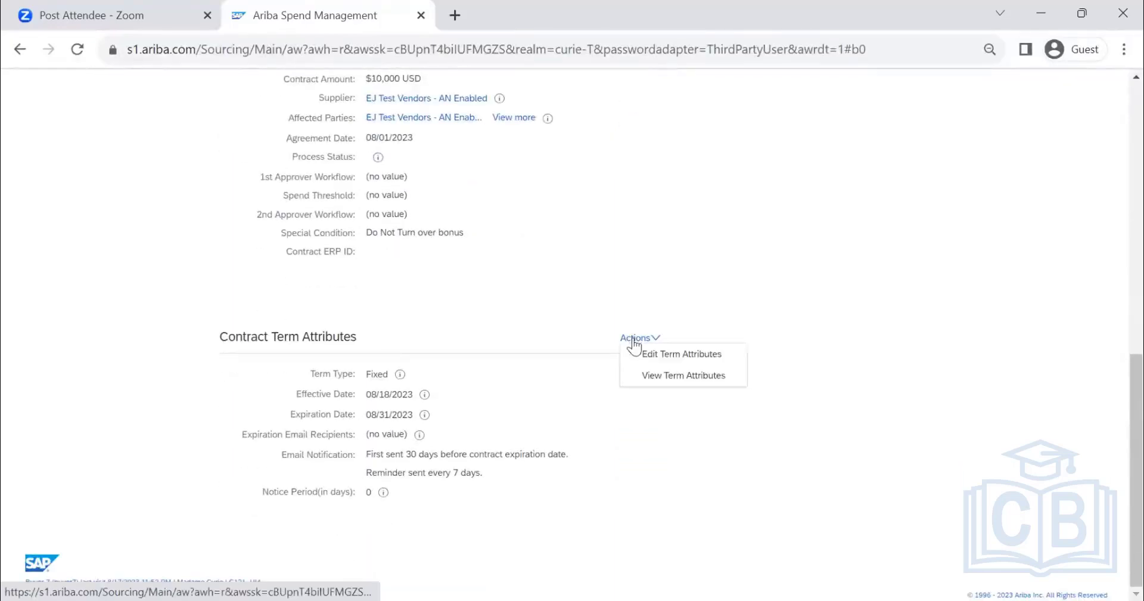
{"action": "left_click", "coordinate": [665, 360]}
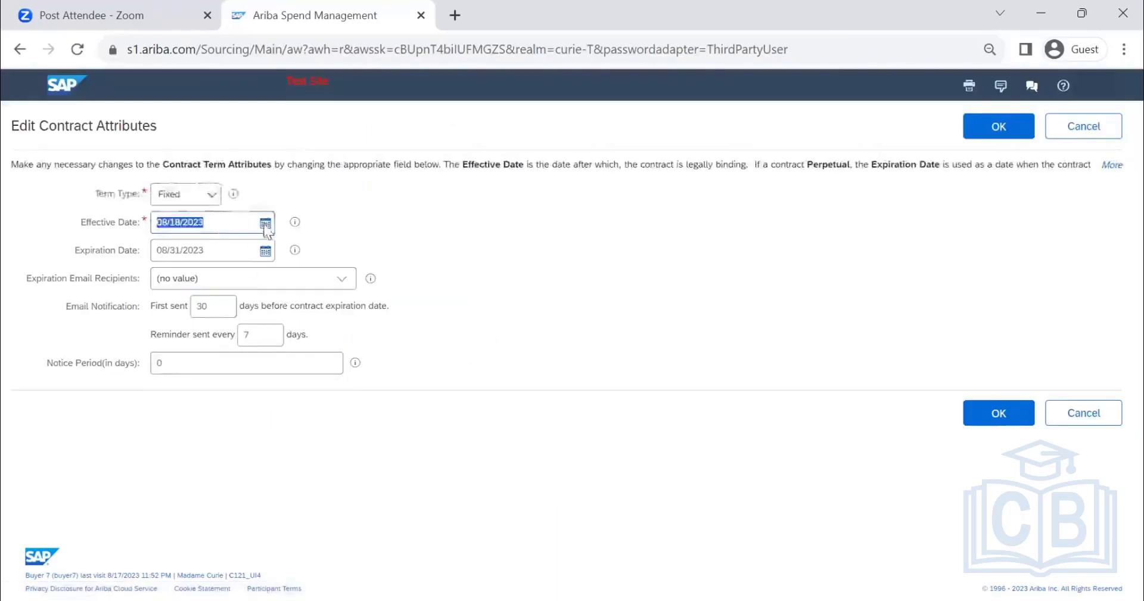
{"action": "left_click", "coordinate": [264, 223]}
{"action": "key", "text": "BackSpace"}
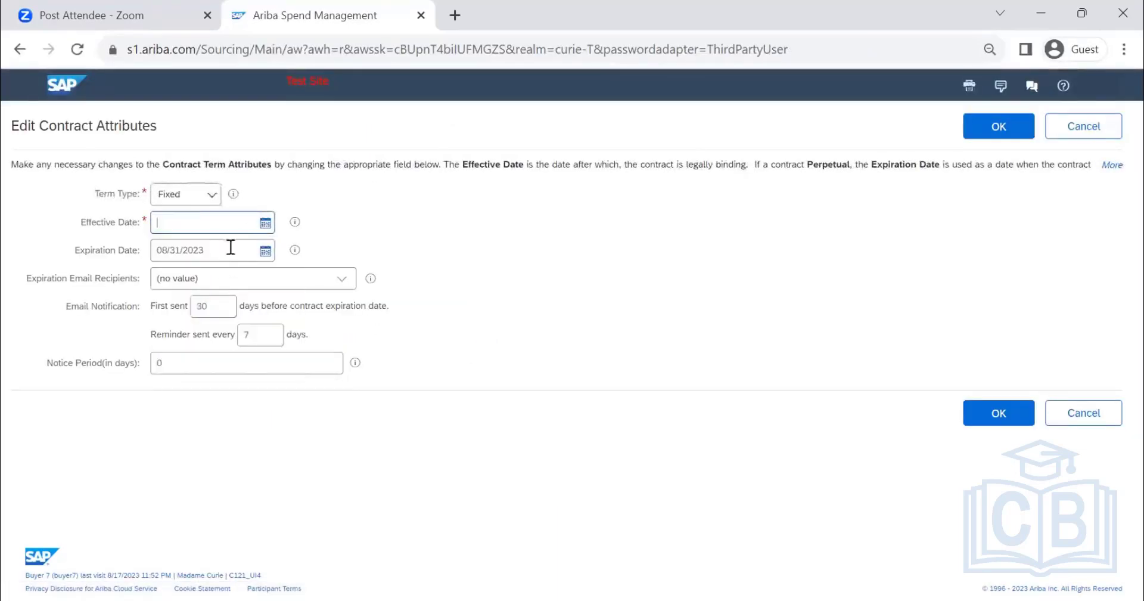
{"action": "left_click", "coordinate": [164, 238]}
- Set the contract's expiration date to 31 March 2024 and save the term attributes
{"action": "left_click", "coordinate": [266, 250]}
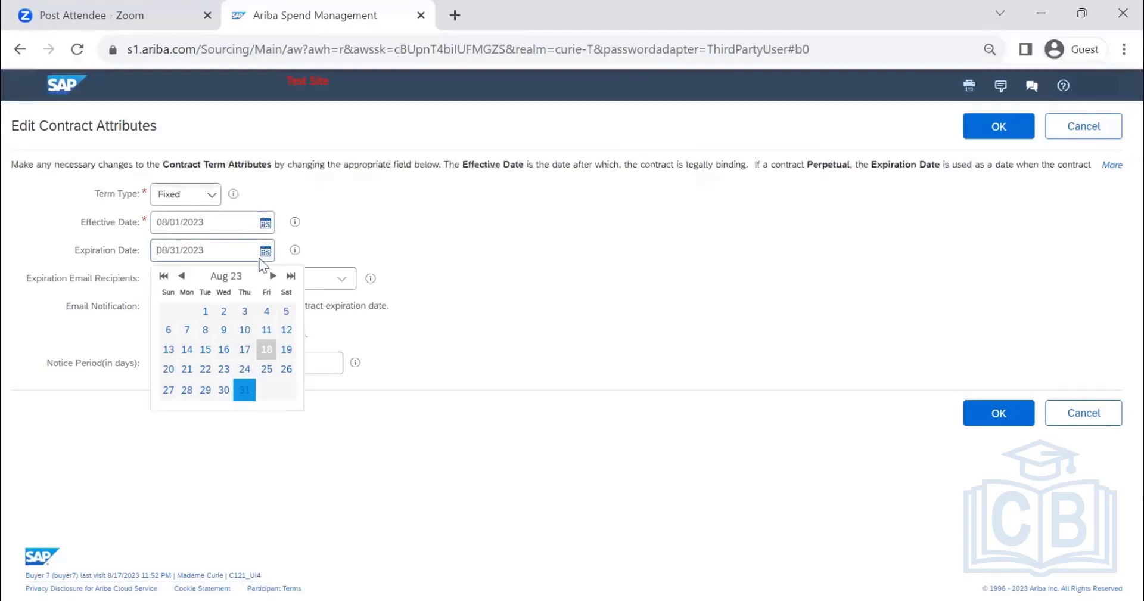
{"action": "left_click", "coordinate": [265, 275]}
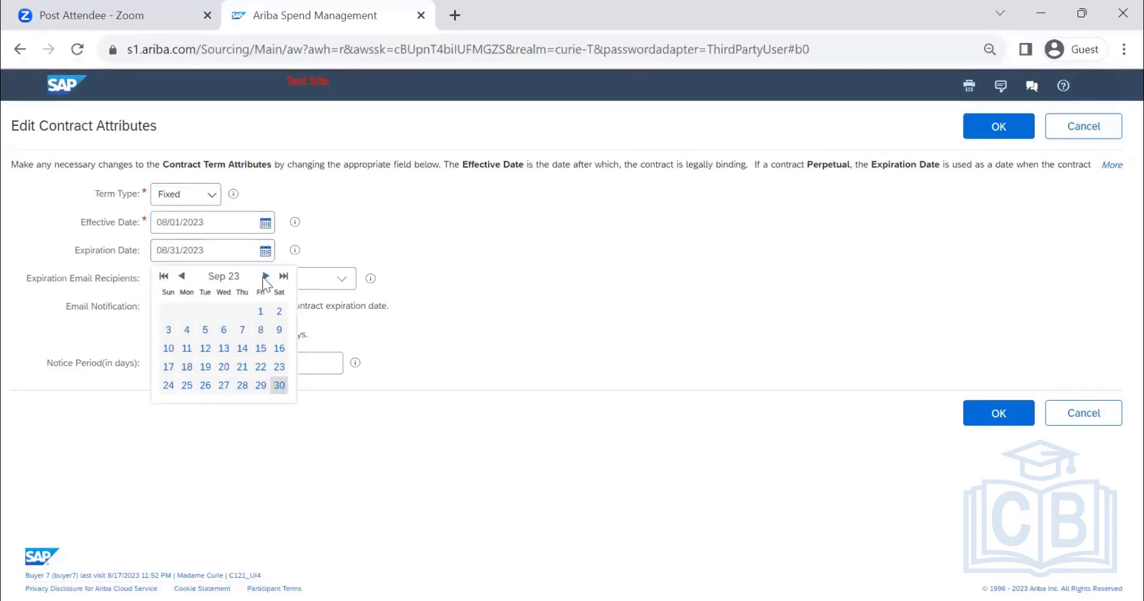
{"action": "left_click", "coordinate": [265, 277]}
{"action": "left_click", "coordinate": [264, 277]}
{"action": "left_click", "coordinate": [264, 276]}
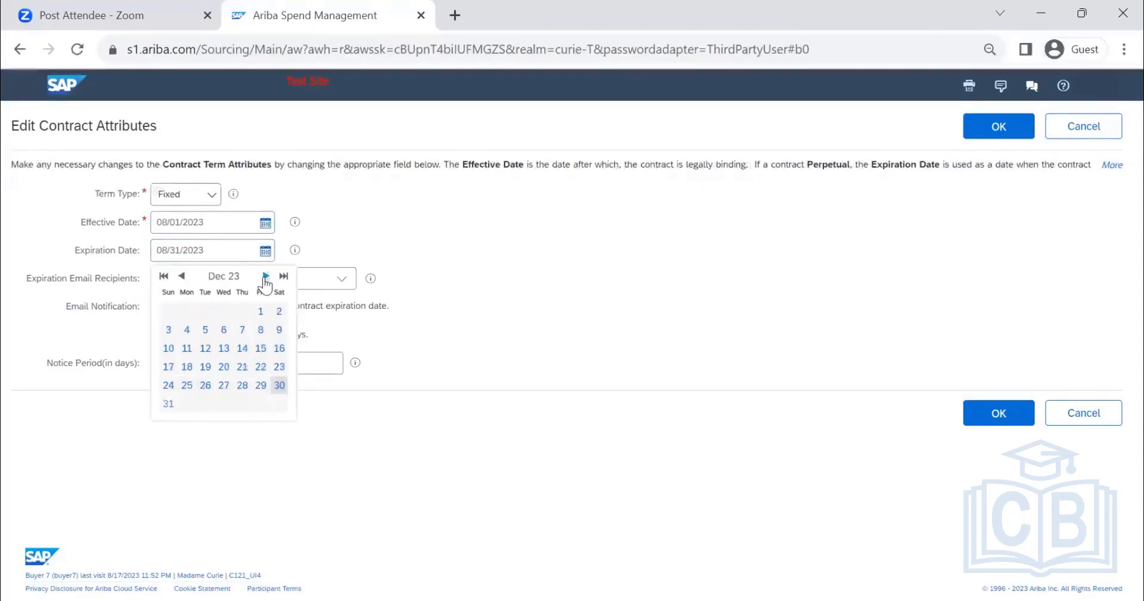
{"action": "left_click", "coordinate": [265, 276]}
{"action": "left_click", "coordinate": [265, 277]}
{"action": "left_click", "coordinate": [265, 276]}
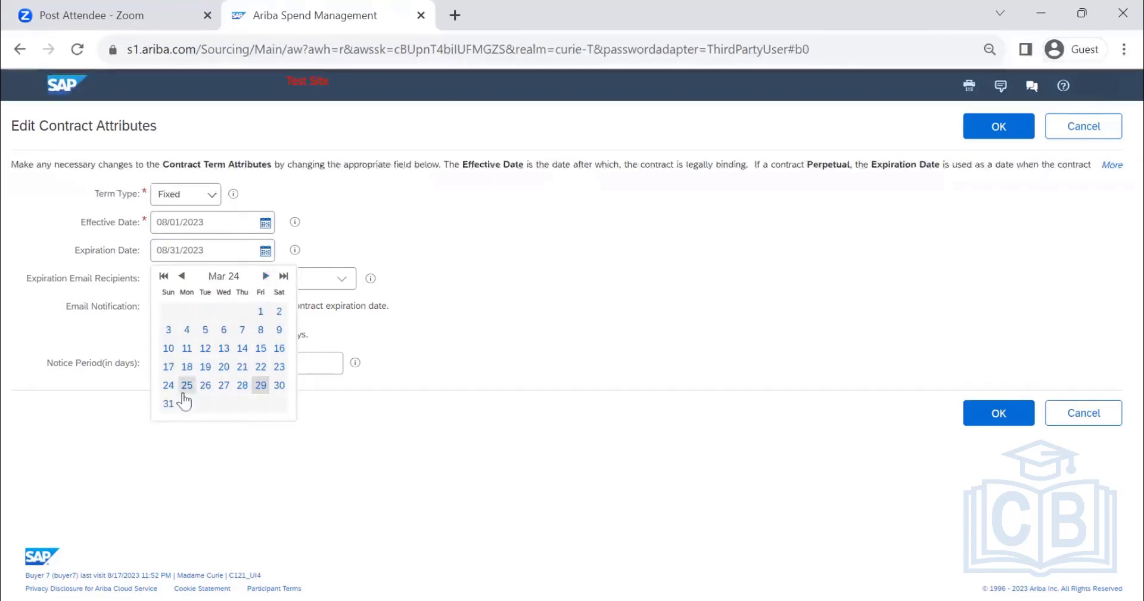
{"action": "left_click", "coordinate": [166, 403]}
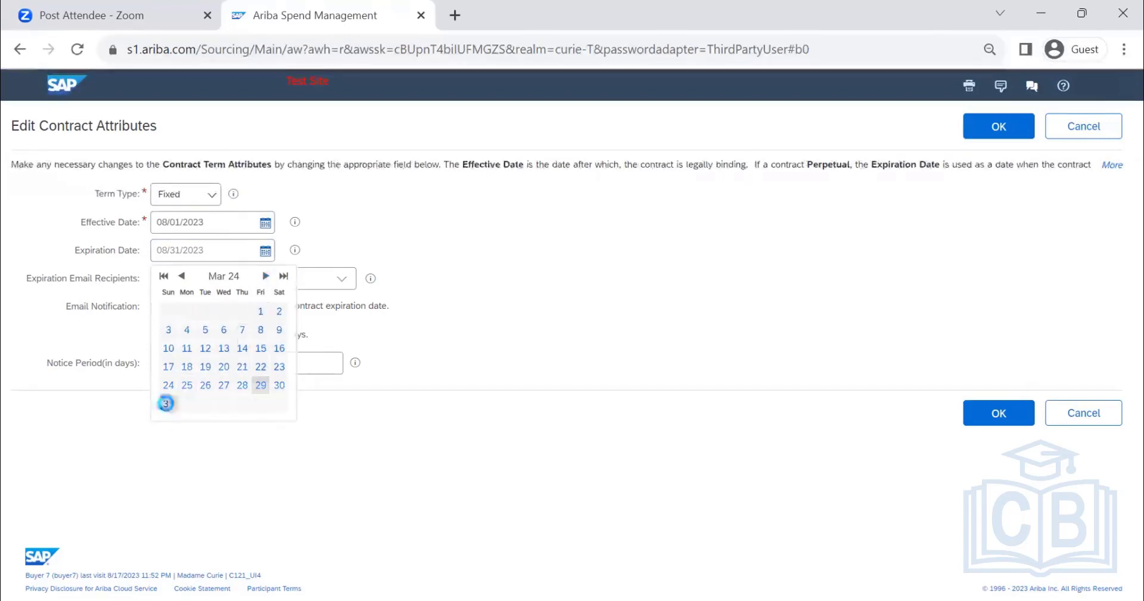
{"action": "left_click", "coordinate": [994, 134]}
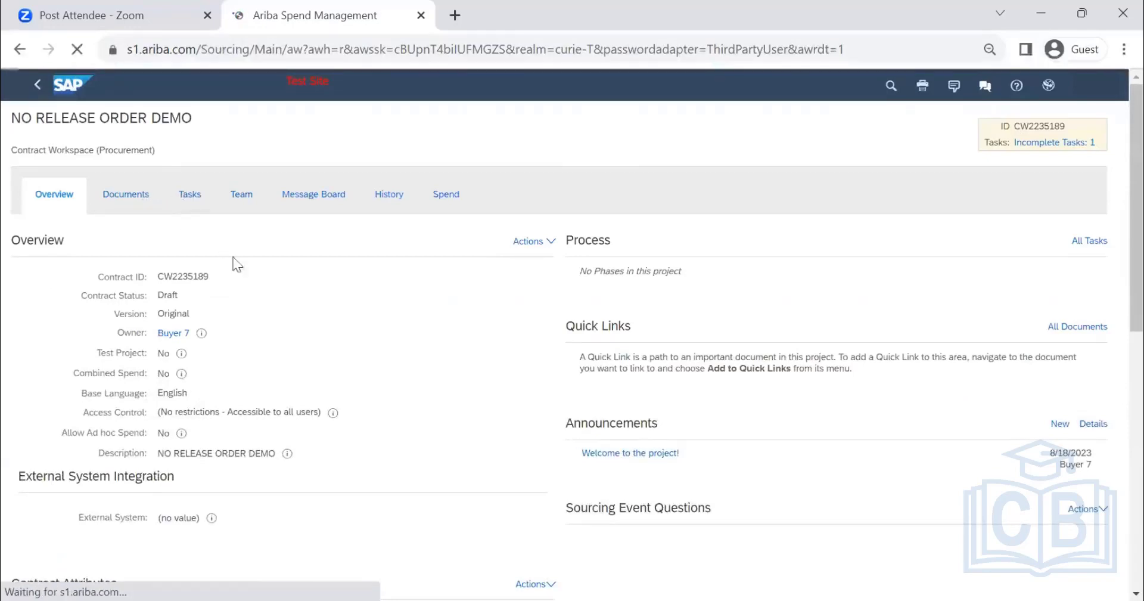
- Open the Untitled Contract Terms document from the workspace's documents
{"action": "scroll", "coordinate": [358, 369], "scroll_direction": "down", "scroll_amount": 5}
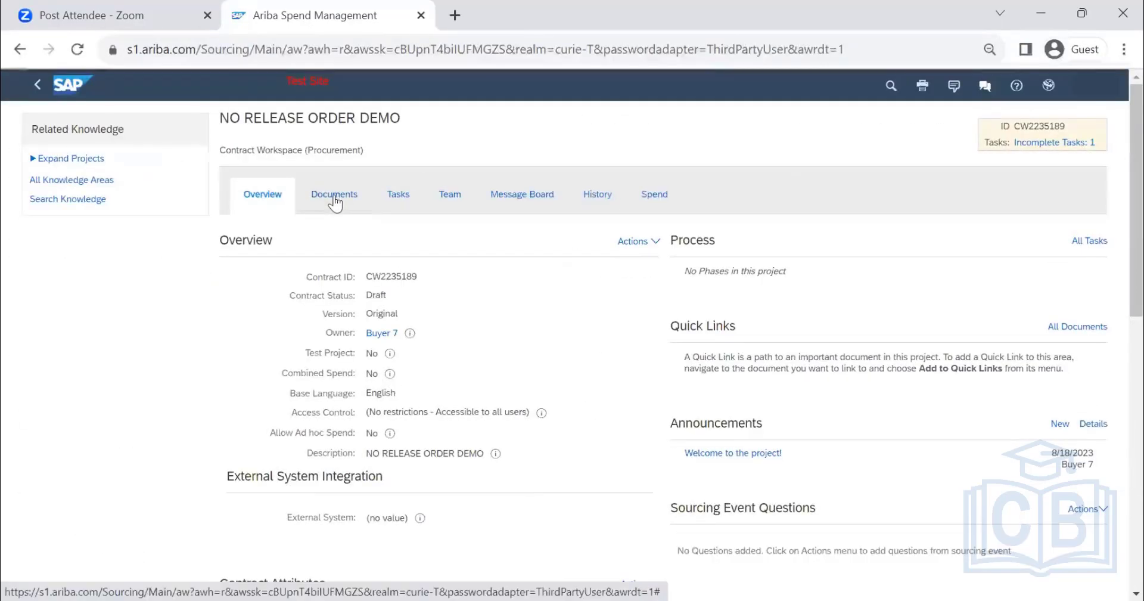
{"action": "left_click", "coordinate": [335, 200]}
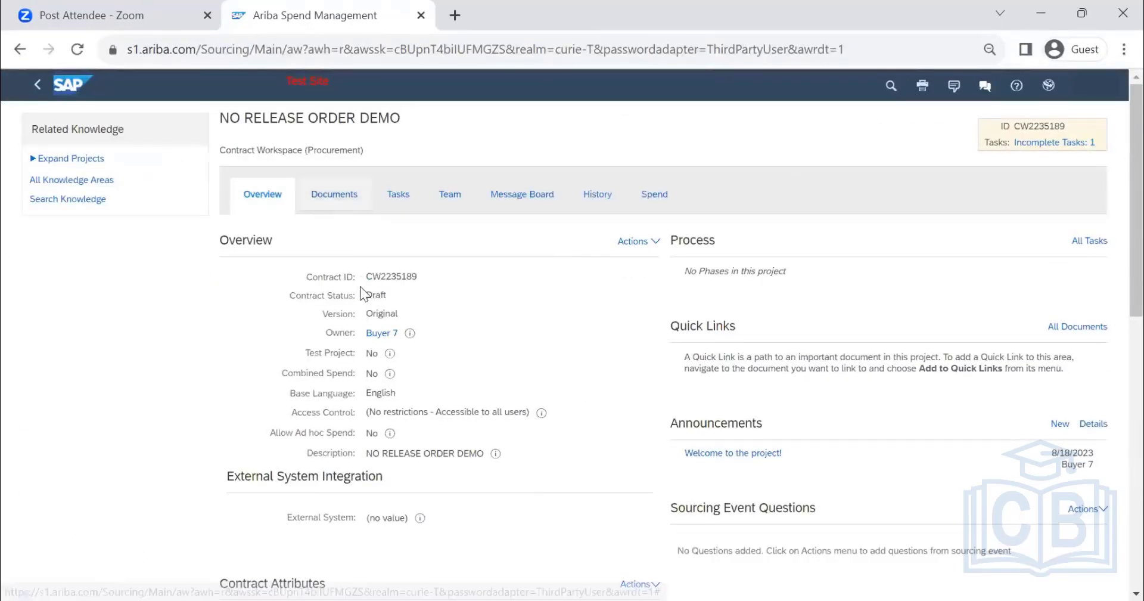
{"action": "left_click", "coordinate": [352, 294]}
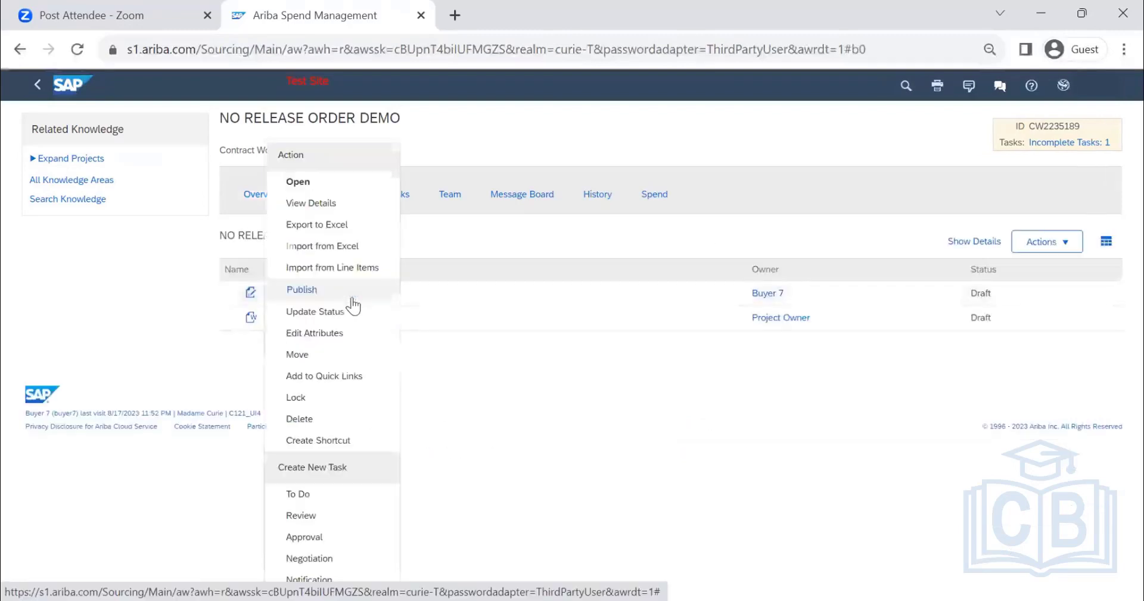
{"action": "left_click", "coordinate": [330, 187]}
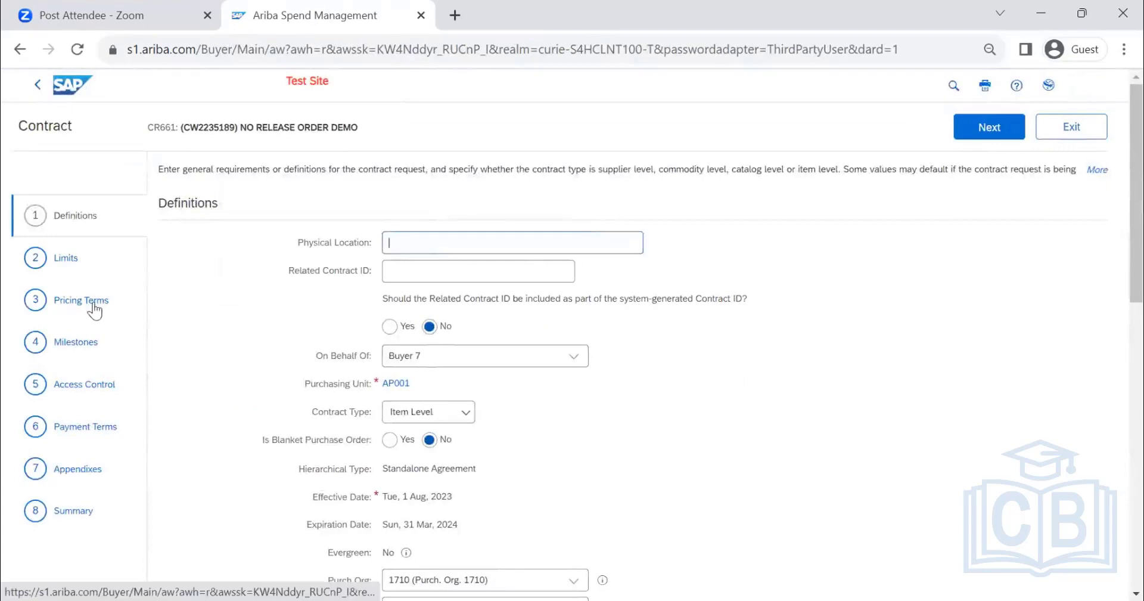
- Add a fixed and recurring fee to the pricing terms, described as RENT with the commodity code Vehicle rental
{"action": "left_click", "coordinate": [95, 302]}
{"action": "left_click", "coordinate": [251, 442]}
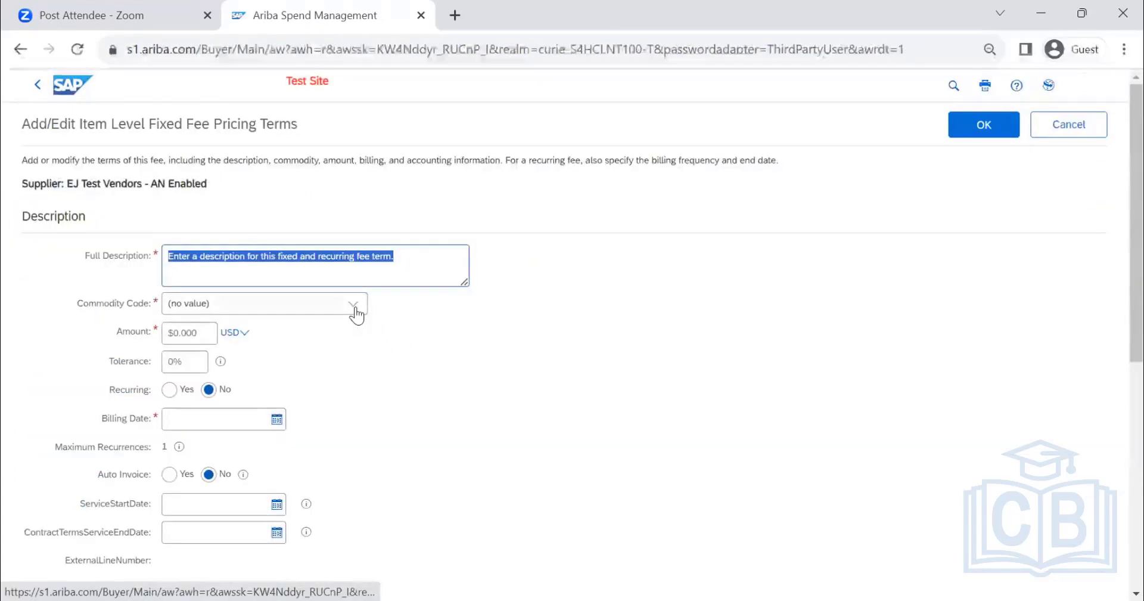
{"action": "type", "text": "RENT"}
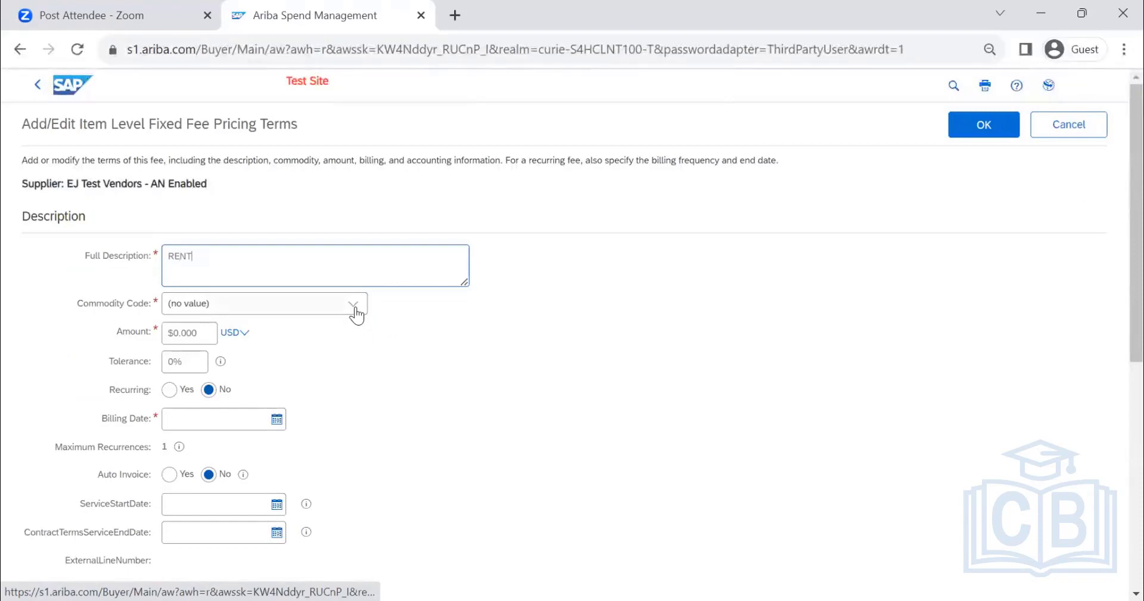
{"action": "left_click", "coordinate": [355, 313]}
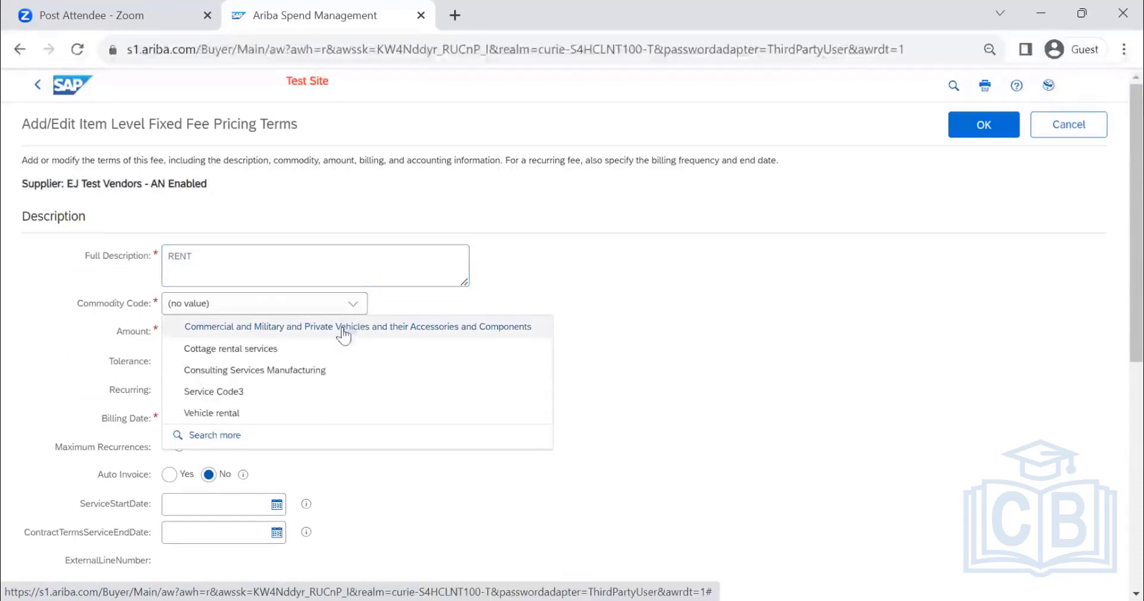
{"action": "left_click", "coordinate": [300, 413]}
- Make the RENT fee a recurring amount of 1,000 USD and turn on Auto Invoice for it
{"action": "left_click", "coordinate": [202, 332]}
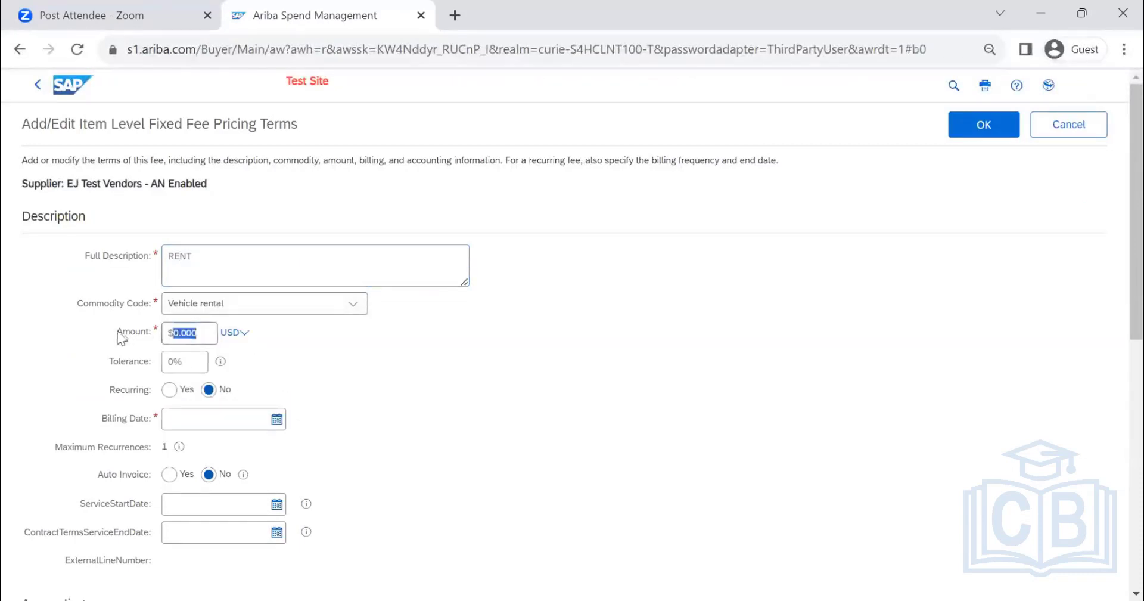
{"action": "type", "text": "1,00"}
{"action": "type", "text": "0"}
{"action": "left_click", "coordinate": [169, 389]}
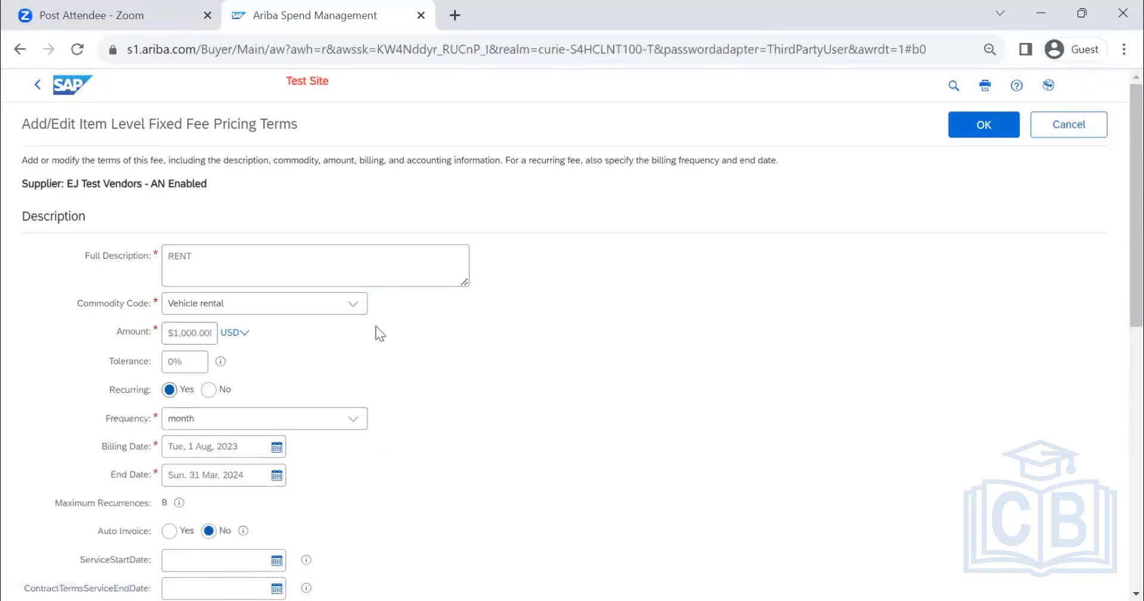
{"action": "scroll", "coordinate": [375, 325], "scroll_direction": "down", "scroll_amount": 3}
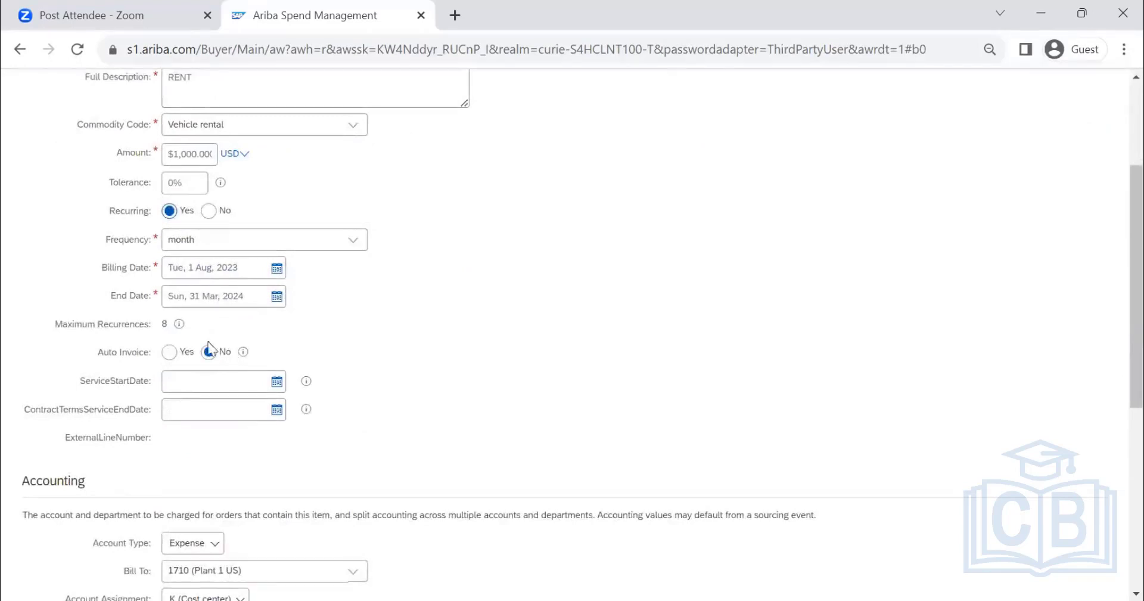
{"action": "left_click", "coordinate": [170, 357]}
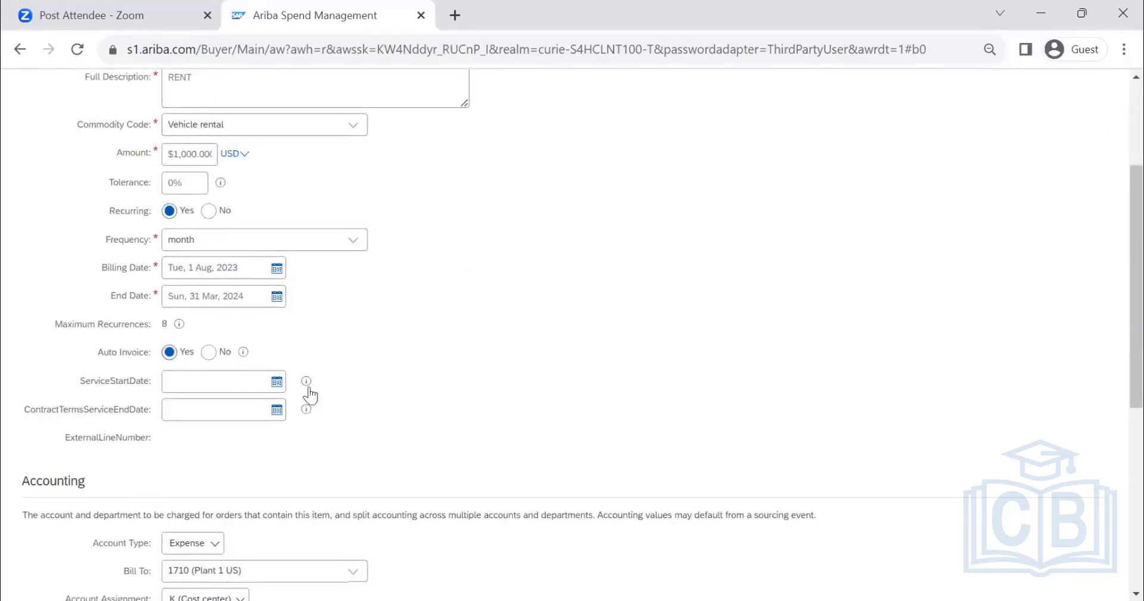
{"action": "left_click", "coordinate": [277, 296]}
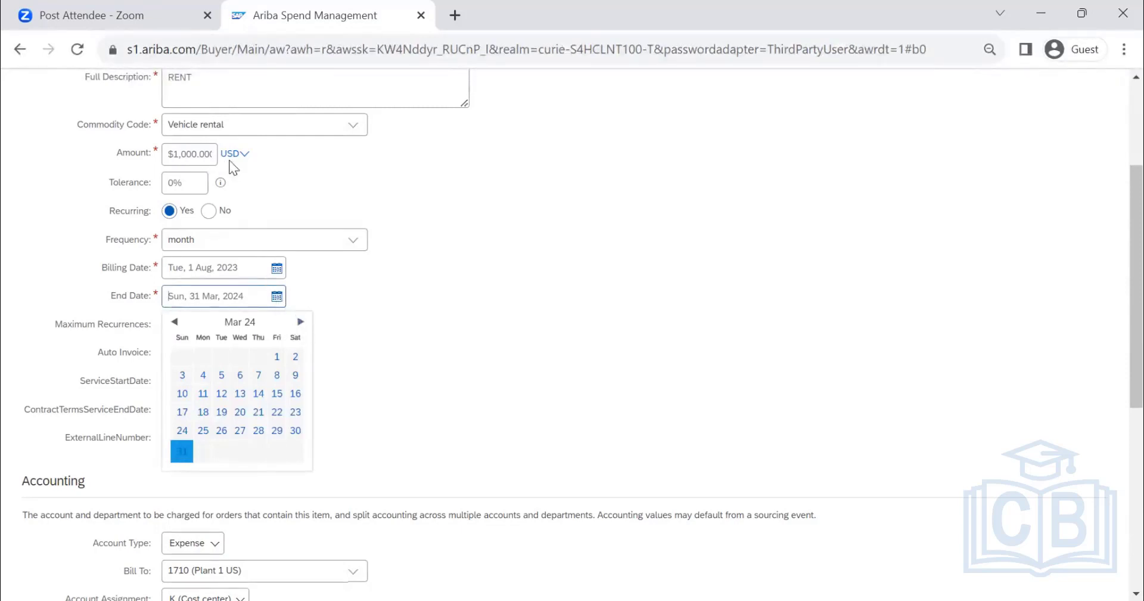
{"action": "left_click", "coordinate": [301, 322]}
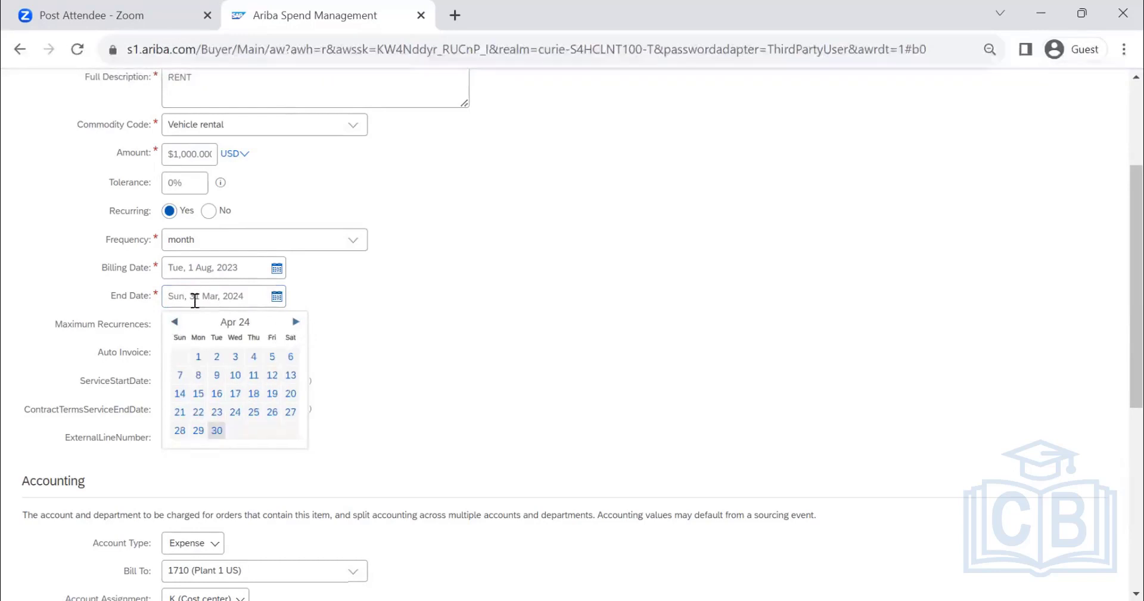
{"action": "left_click", "coordinate": [420, 335]}
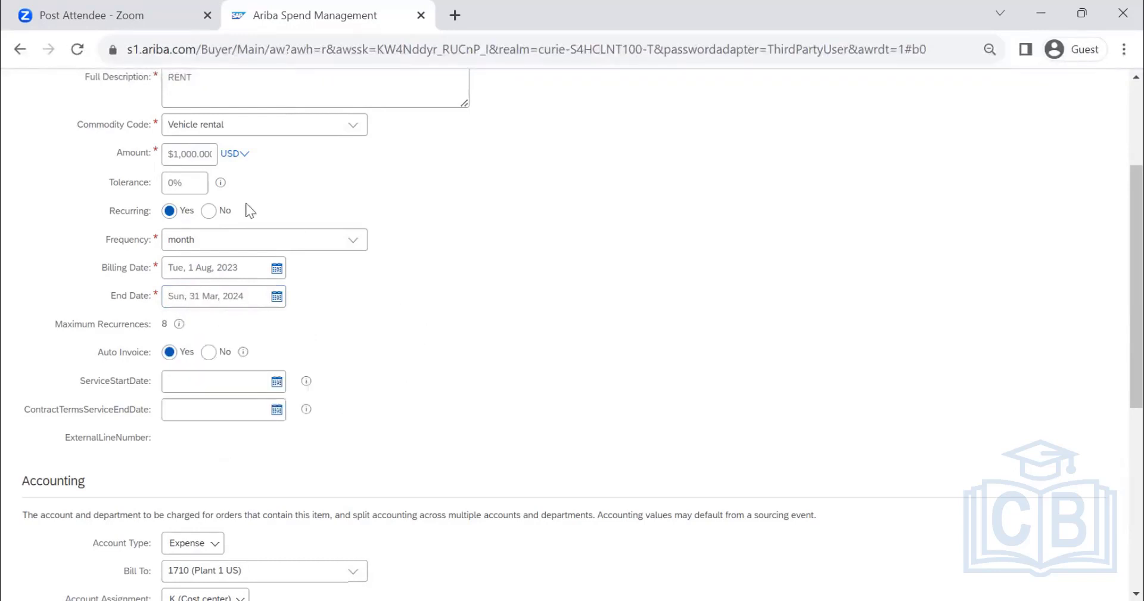
- Set the RENT fee's amount to 5,000 USD and submit the fee terms
{"action": "left_click_drag", "start_coordinate": [168, 152], "coordinate": [342, 162]}
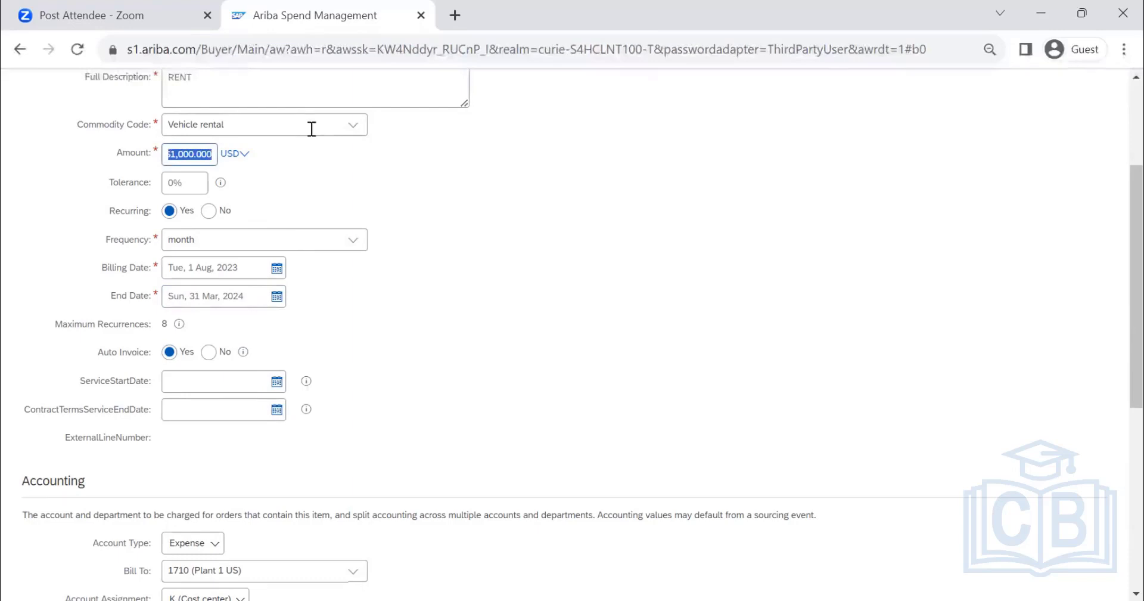
{"action": "type", "text": "5000"}
{"action": "scroll", "coordinate": [546, 293], "scroll_direction": "down", "scroll_amount": 5}
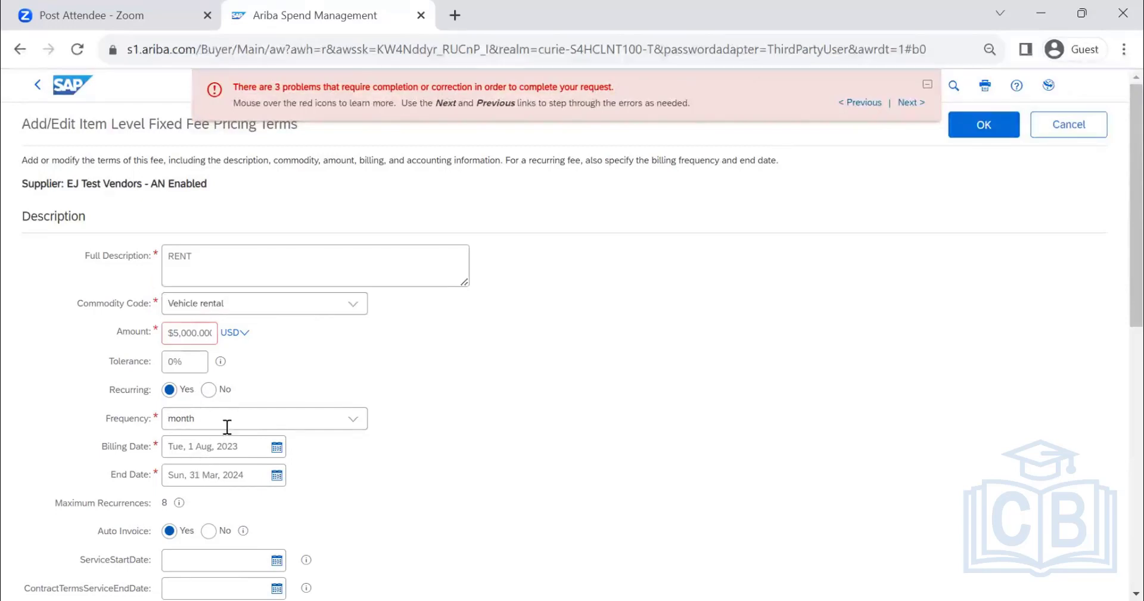
- Set the RENT fee's amount to 1,000 USD and submit the fee terms
{"action": "left_click_drag", "start_coordinate": [168, 332], "coordinate": [430, 325]}
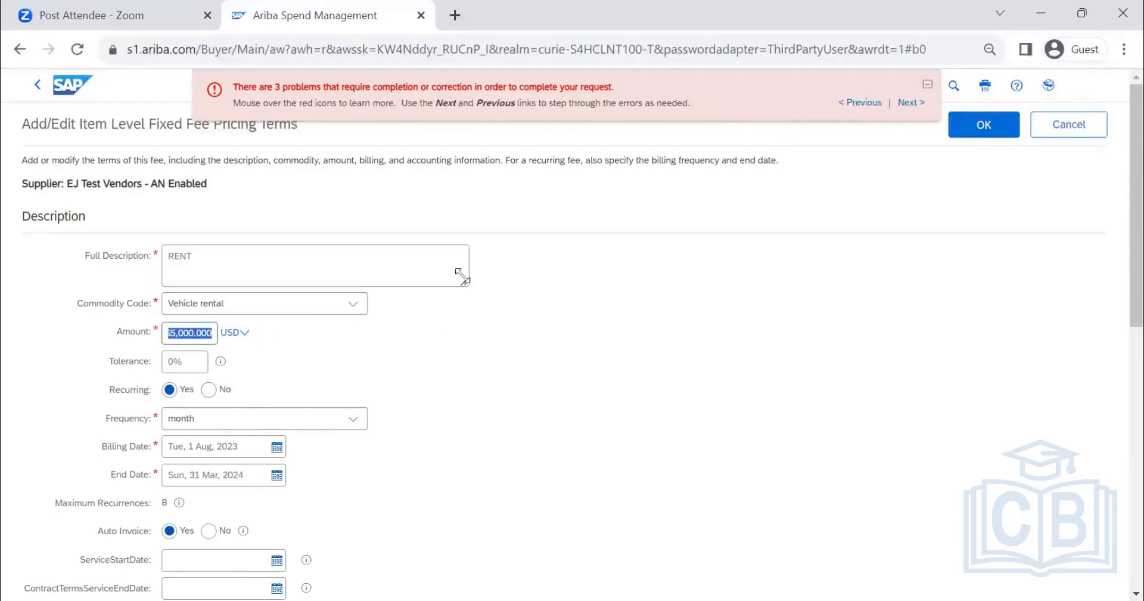
{"action": "type", "text": "1000"}
{"action": "left_click", "coordinate": [953, 127]}
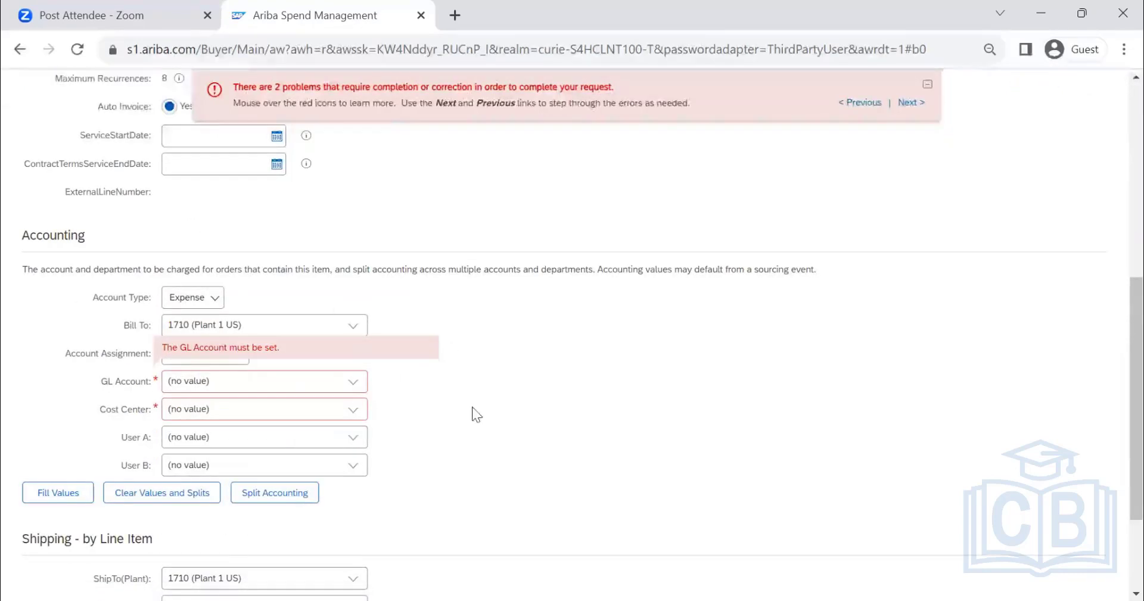
- Assign the GL account Bank 1 - Foreign Currency Adjustment to the RENT fee's accounting details
{"action": "left_click", "coordinate": [257, 409]}
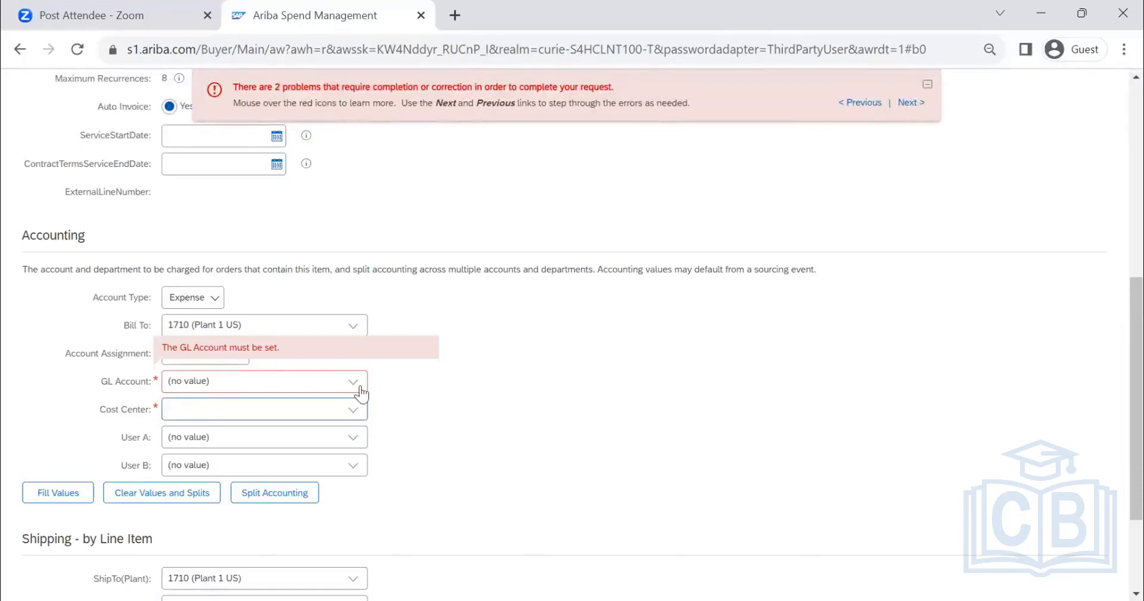
{"action": "scroll", "coordinate": [360, 393], "scroll_direction": "up", "scroll_amount": 7}
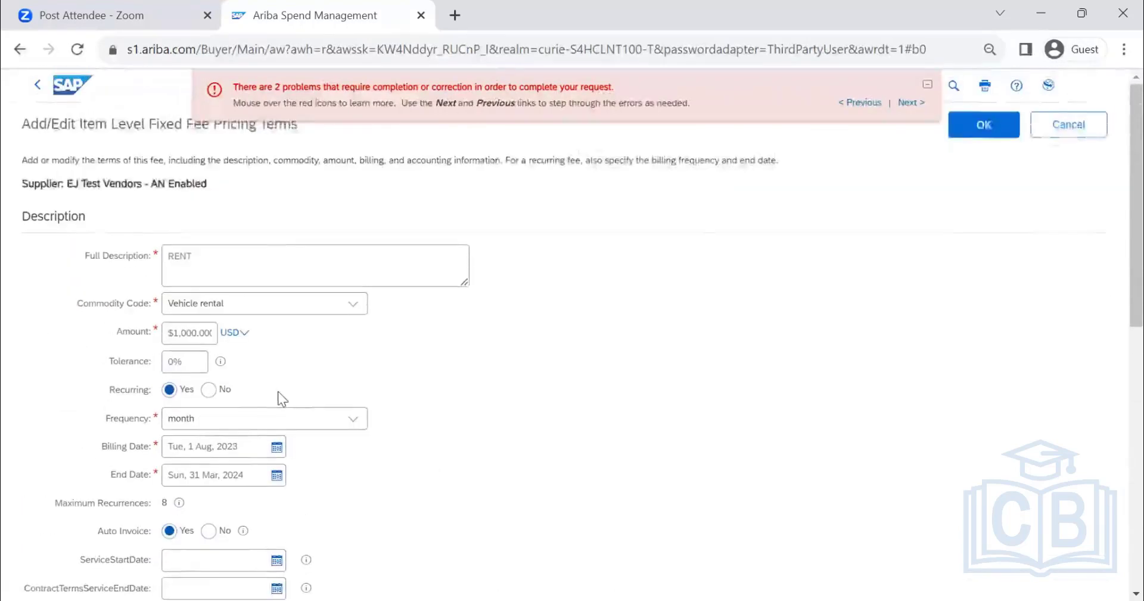
{"action": "scroll", "coordinate": [280, 409], "scroll_direction": "down", "scroll_amount": 8}
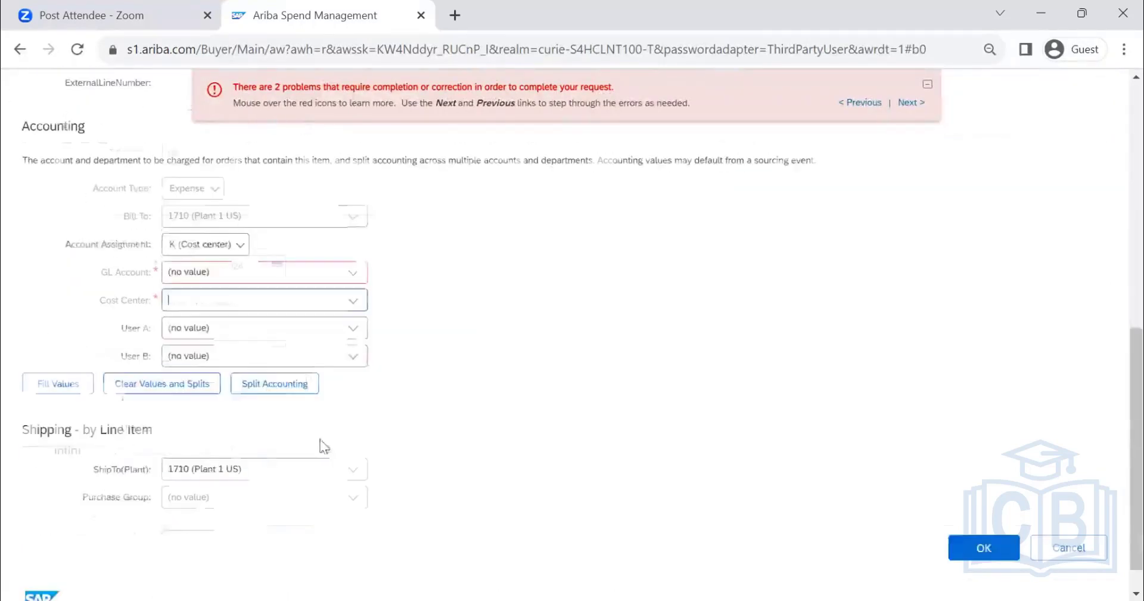
{"action": "left_click", "coordinate": [353, 270]}
{"action": "left_click", "coordinate": [291, 405]}
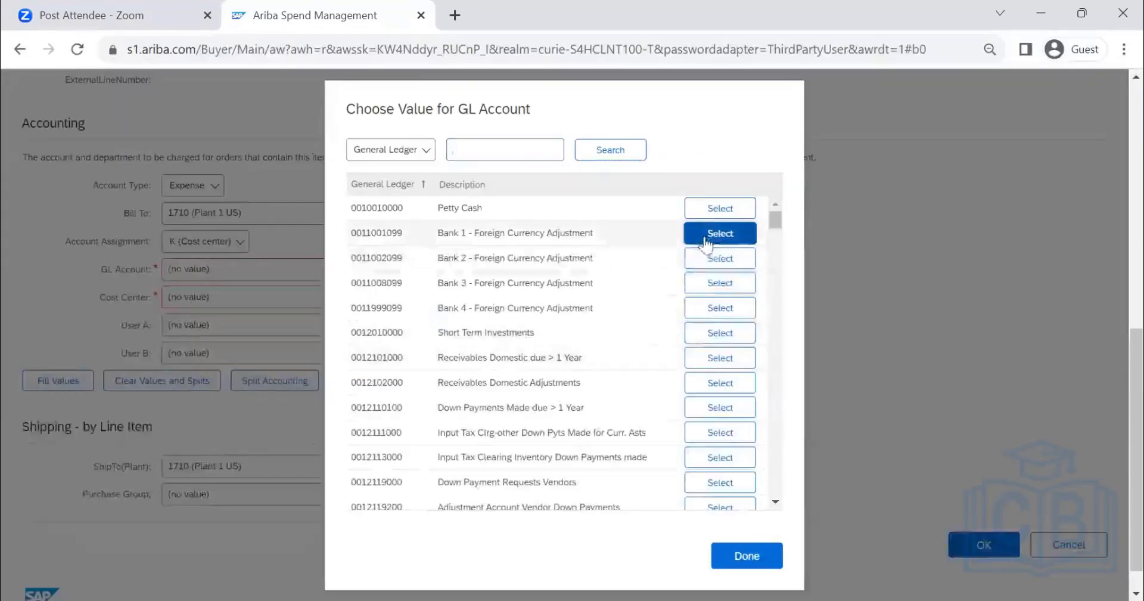
{"action": "left_click", "coordinate": [691, 235]}
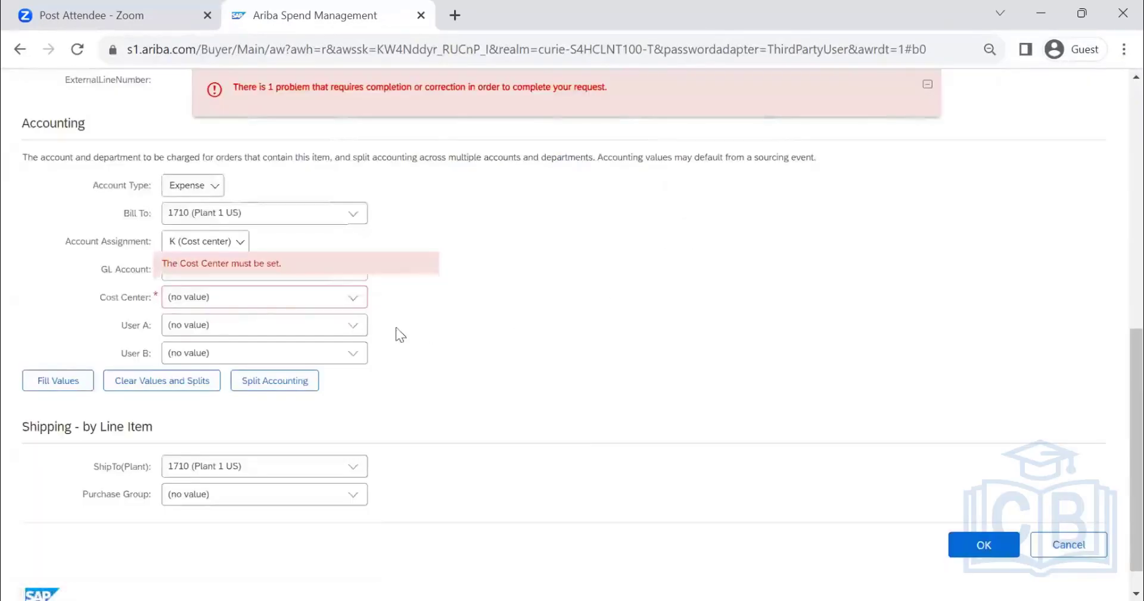
- Choose one of the suggested cost centers for the RENT fee and save the fee to the pricing terms
{"action": "left_click", "coordinate": [352, 301]}
{"action": "left_click", "coordinate": [351, 324]}
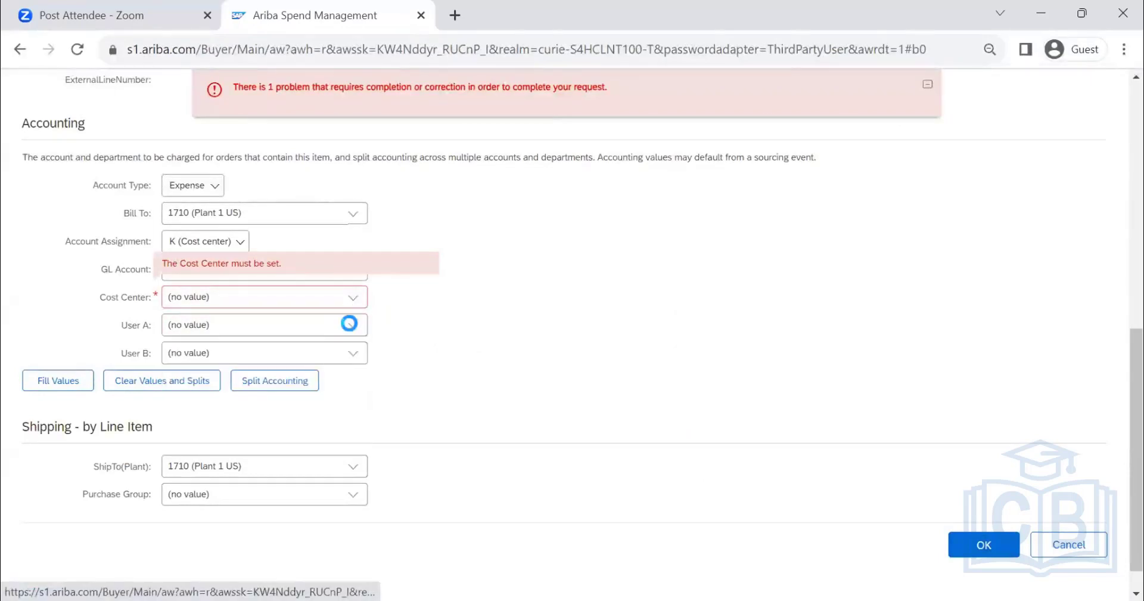
{"action": "left_click", "coordinate": [984, 125]}
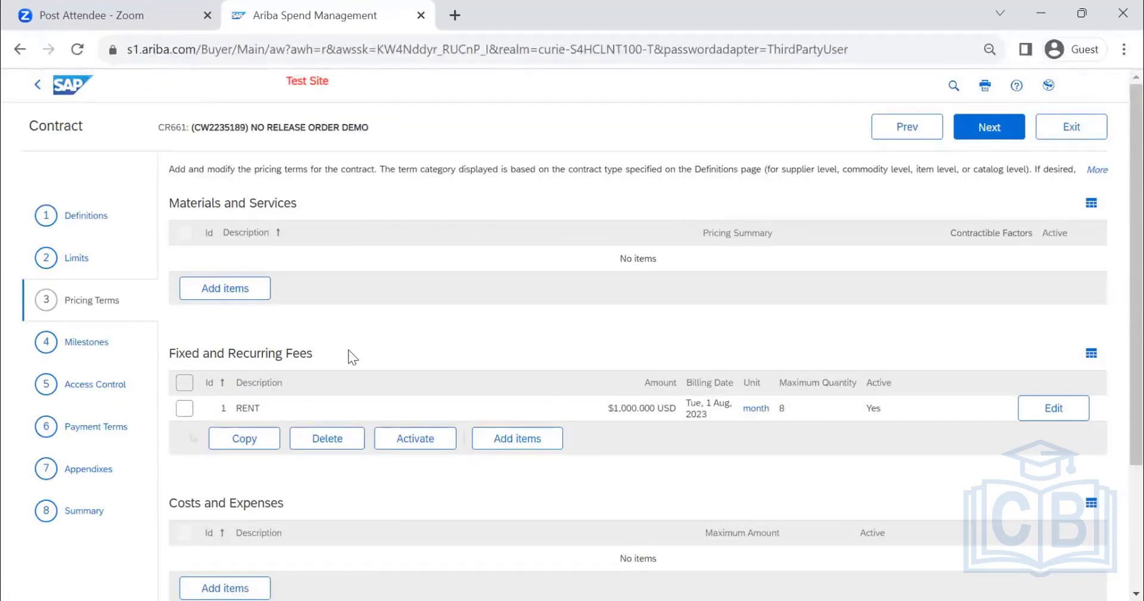
- Add a Costs and Expenses item described as INSTALLATION with the commodity code Commercial and Military and Private Vehicles and their Accessories and Components
{"action": "scroll", "coordinate": [352, 356], "scroll_direction": "down", "scroll_amount": 3}
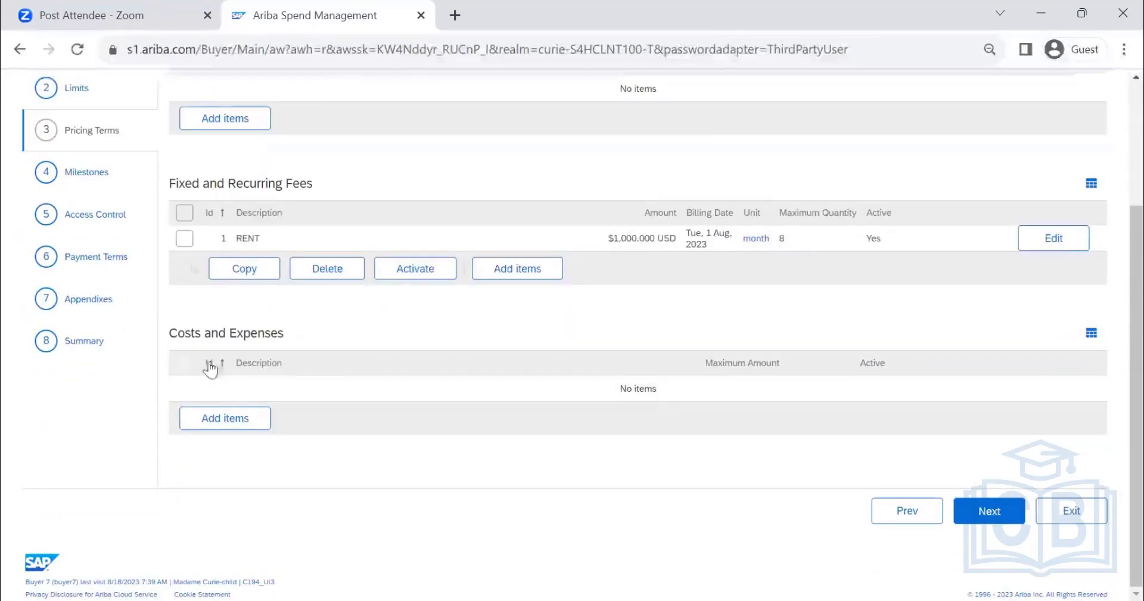
{"action": "left_click", "coordinate": [241, 419]}
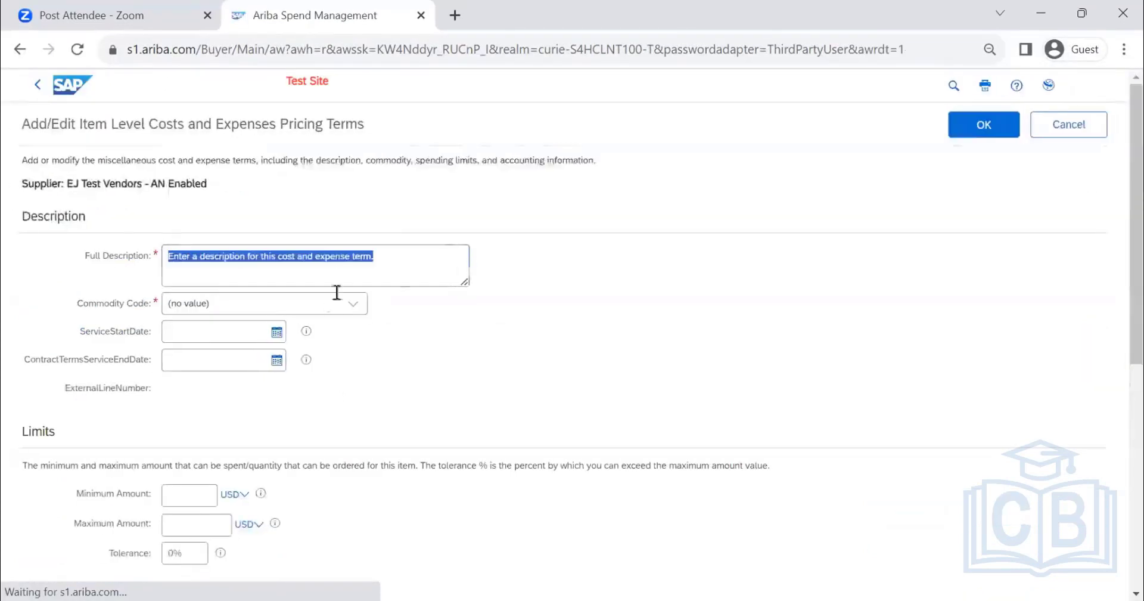
{"action": "type", "text": "INSTALLATION"}
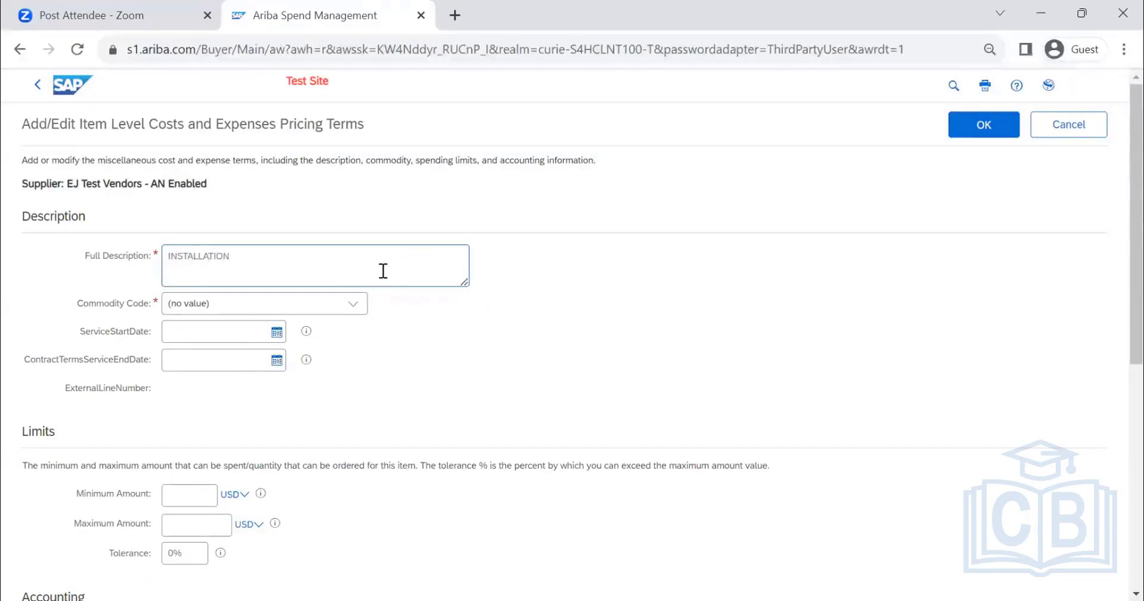
{"action": "left_click", "coordinate": [355, 304]}
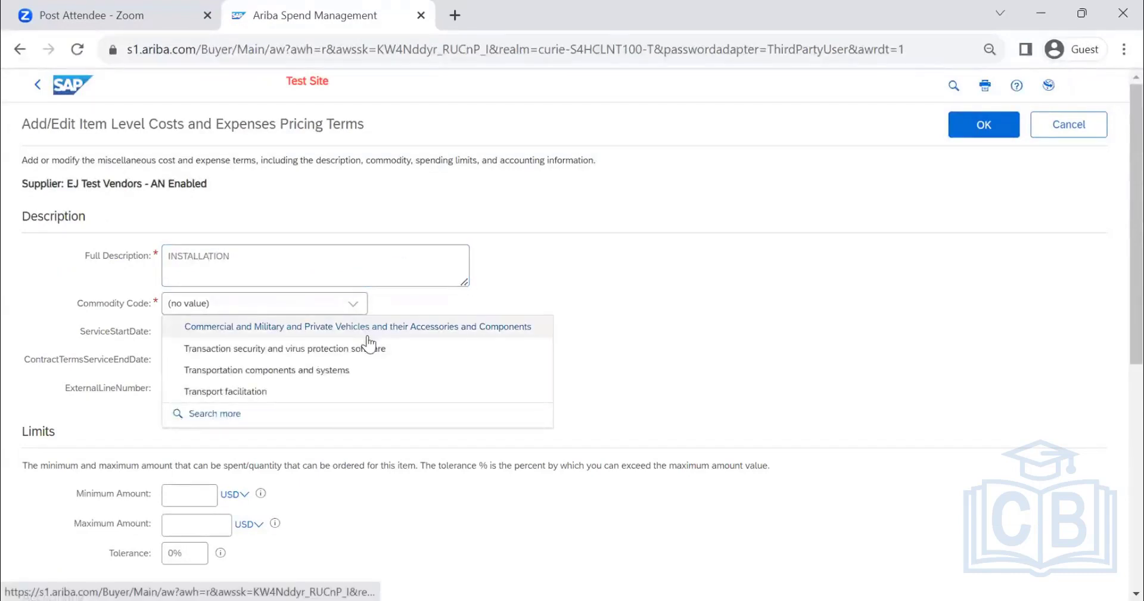
{"action": "left_click", "coordinate": [369, 331]}
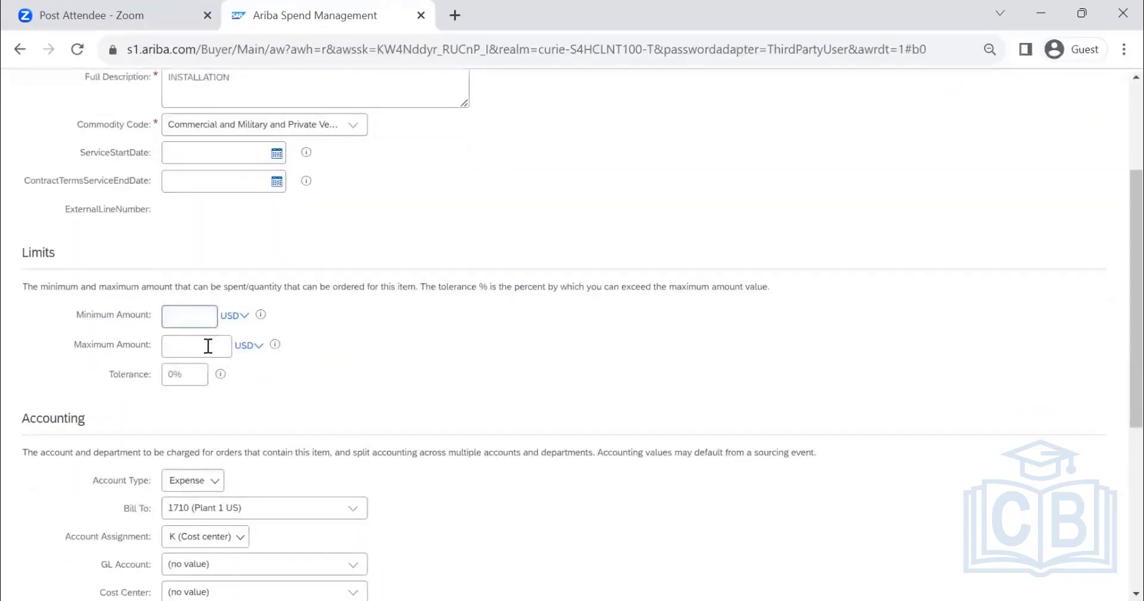
- Set the INSTALLATION expense's maximum amount to 500 USD and submit its terms
{"action": "left_click", "coordinate": [206, 345]}
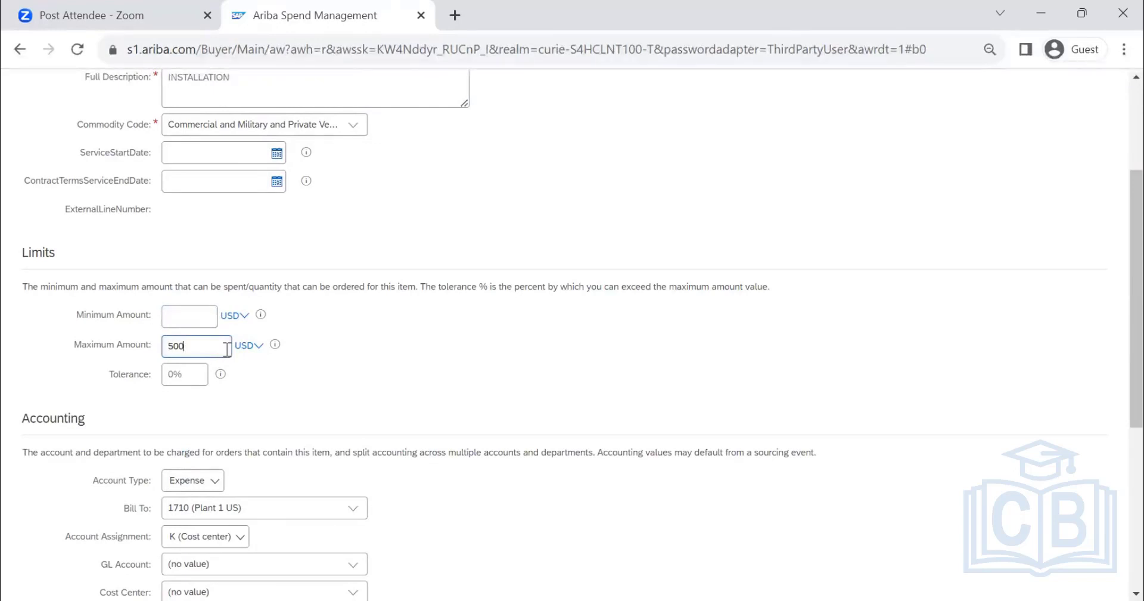
{"action": "scroll", "coordinate": [615, 377], "scroll_direction": "down", "scroll_amount": 6}
{"action": "left_click", "coordinate": [951, 509]}
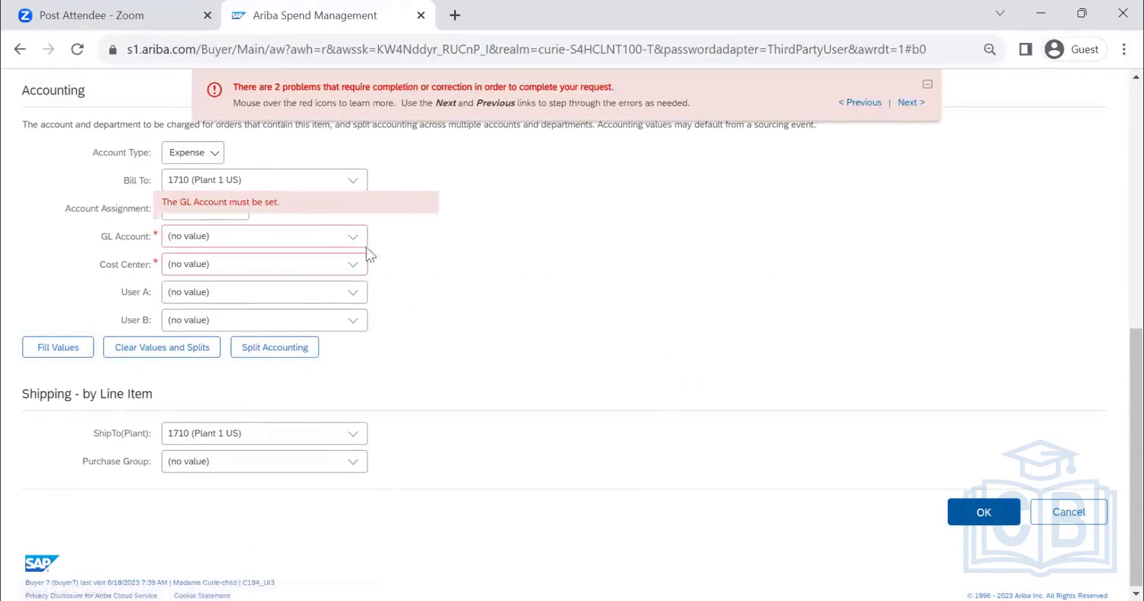
- Fill in the GL account and cost center of the INSTALLATION expense and save it to the pricing terms
{"action": "left_click", "coordinate": [356, 237]}
{"action": "left_click", "coordinate": [339, 349]}
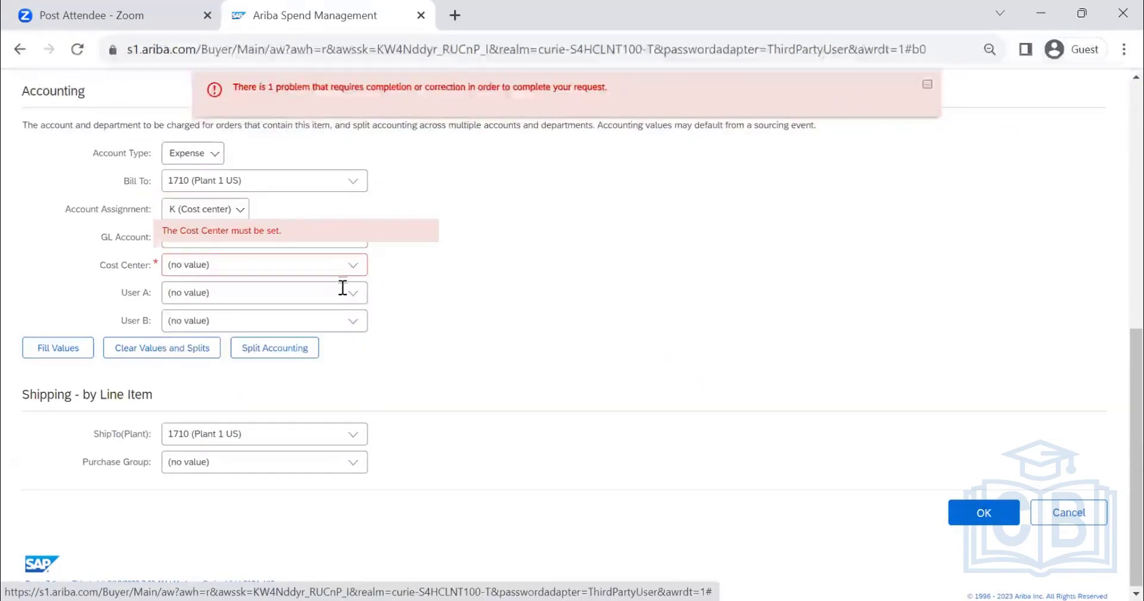
{"action": "left_click", "coordinate": [983, 124]}
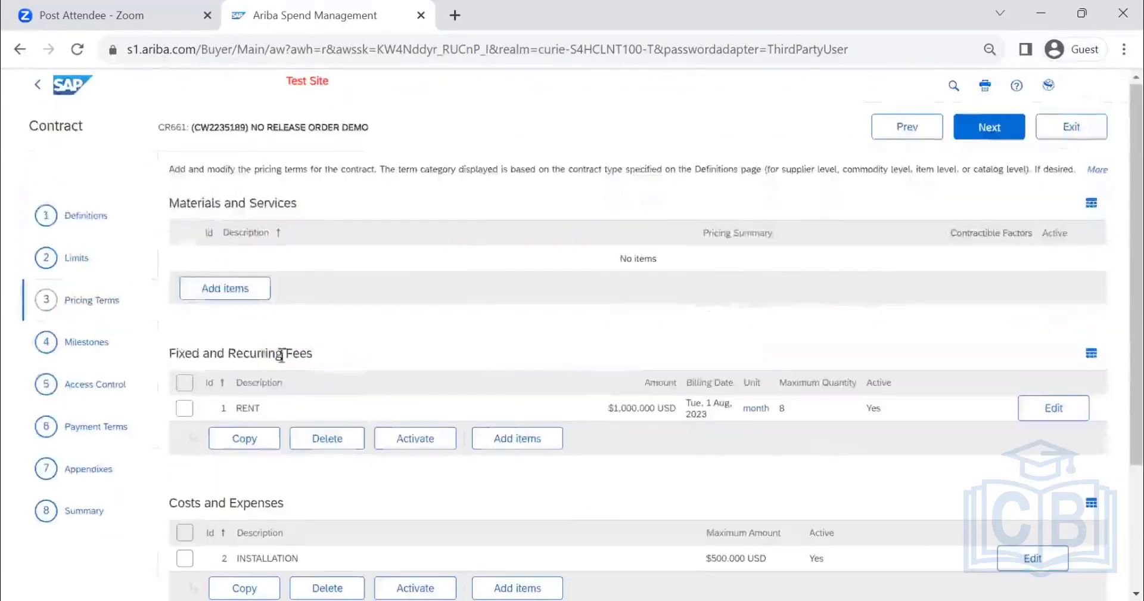
- Create a non-catalog item under Materials and Services, described as LINE ITEM with the commodity code Keyboards
{"action": "left_click", "coordinate": [226, 287]}
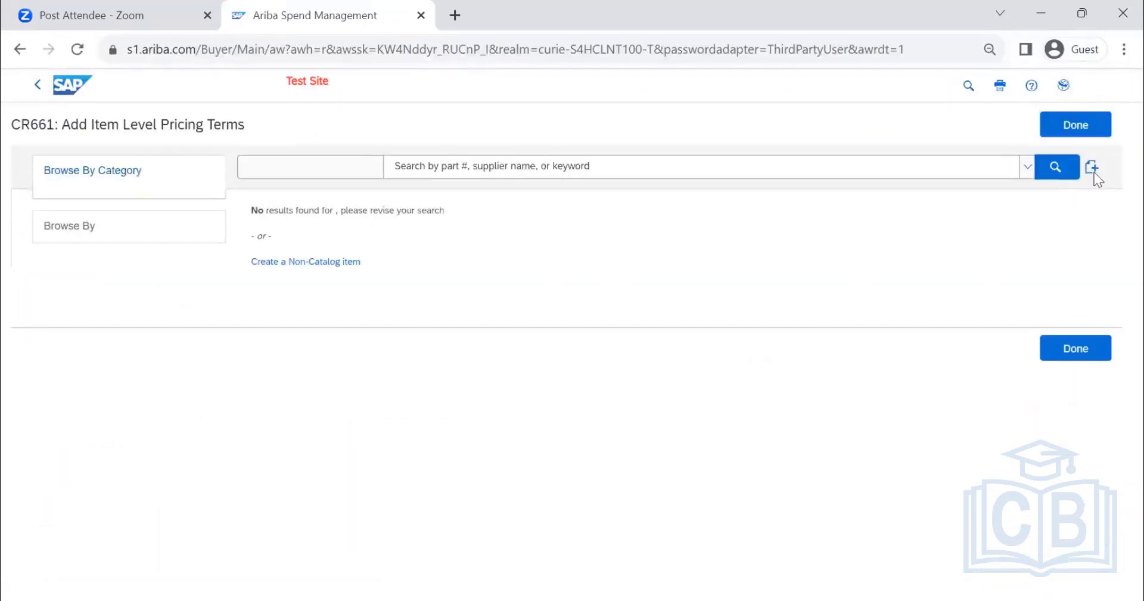
{"action": "left_click", "coordinate": [1093, 171]}
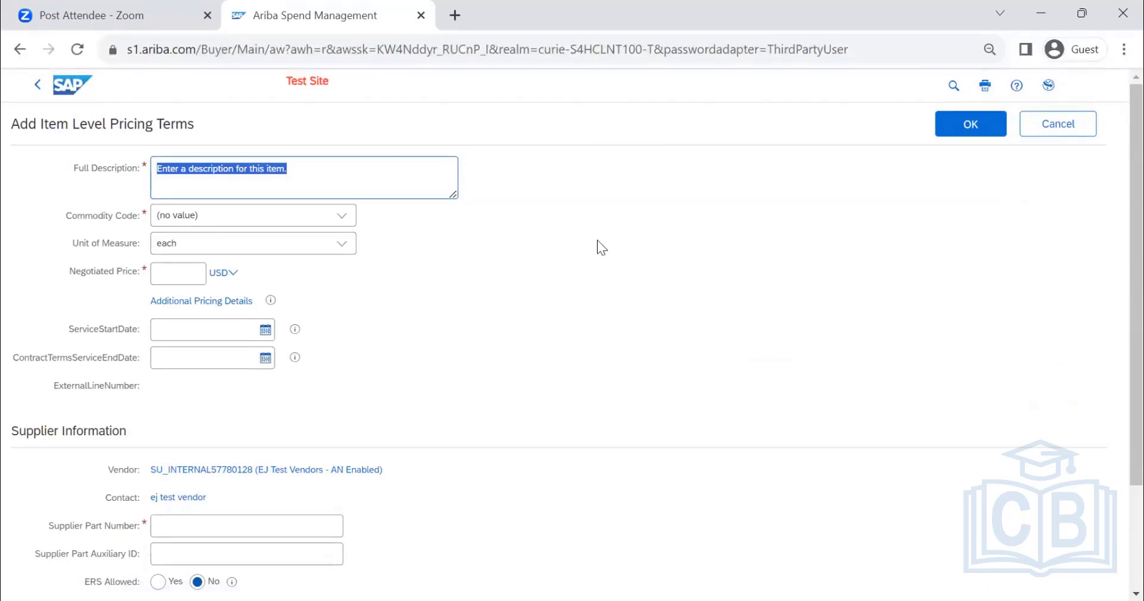
{"action": "type", "text": "LINE ITEM"}
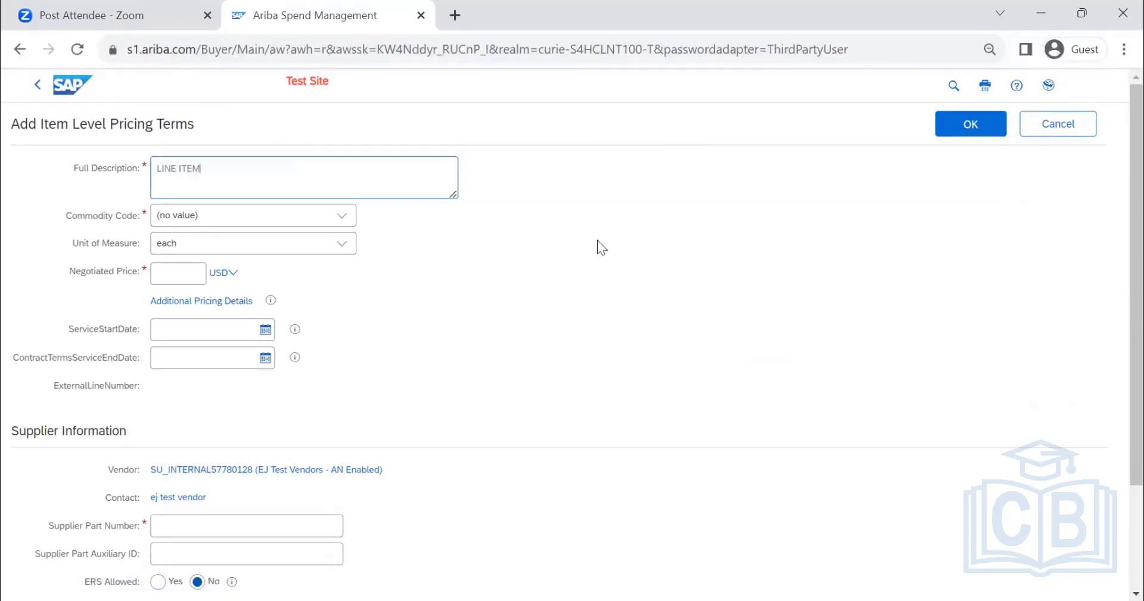
{"action": "left_click", "coordinate": [332, 219]}
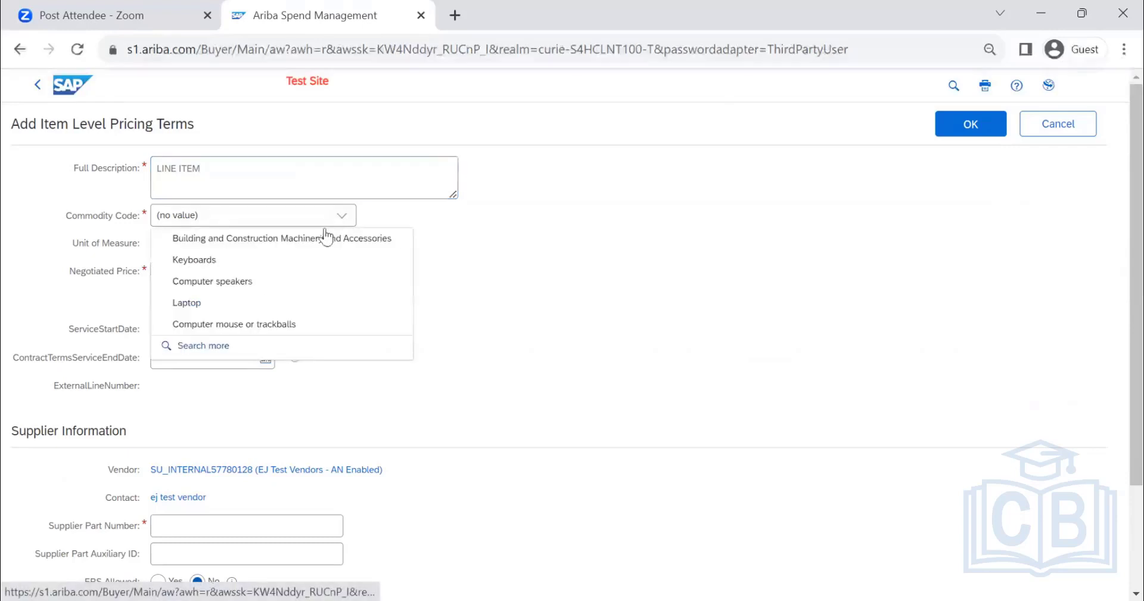
{"action": "left_click", "coordinate": [309, 254]}
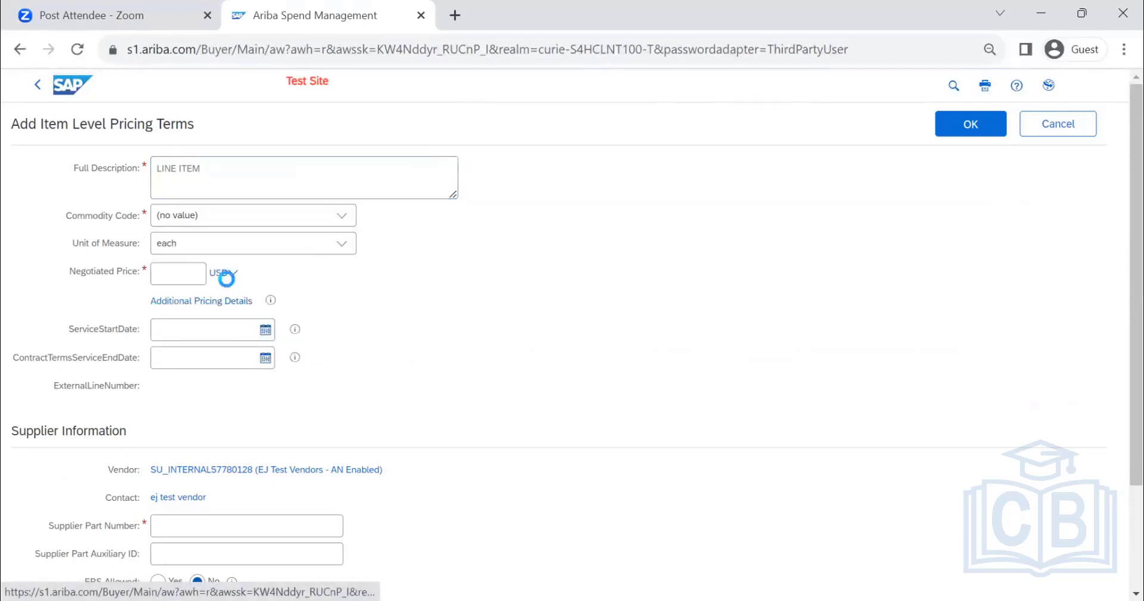
- Give the line item a negotiated price of 100 USD and the supplier part number TEST, and allow ERS for it
{"action": "left_click", "coordinate": [179, 277]}
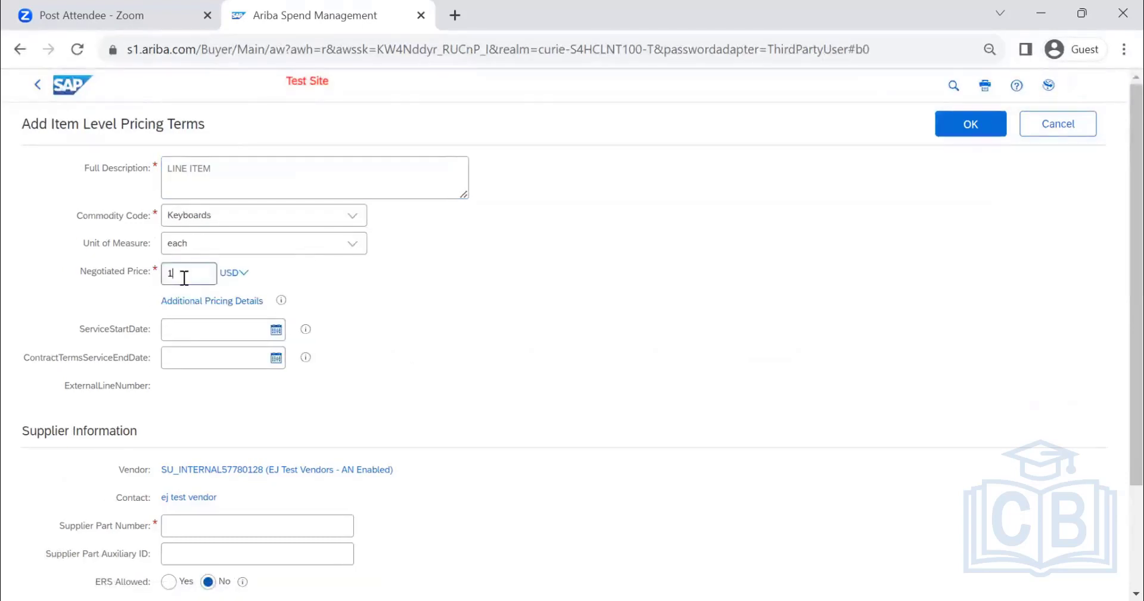
{"action": "scroll", "coordinate": [268, 327], "scroll_direction": "down", "scroll_amount": 3}
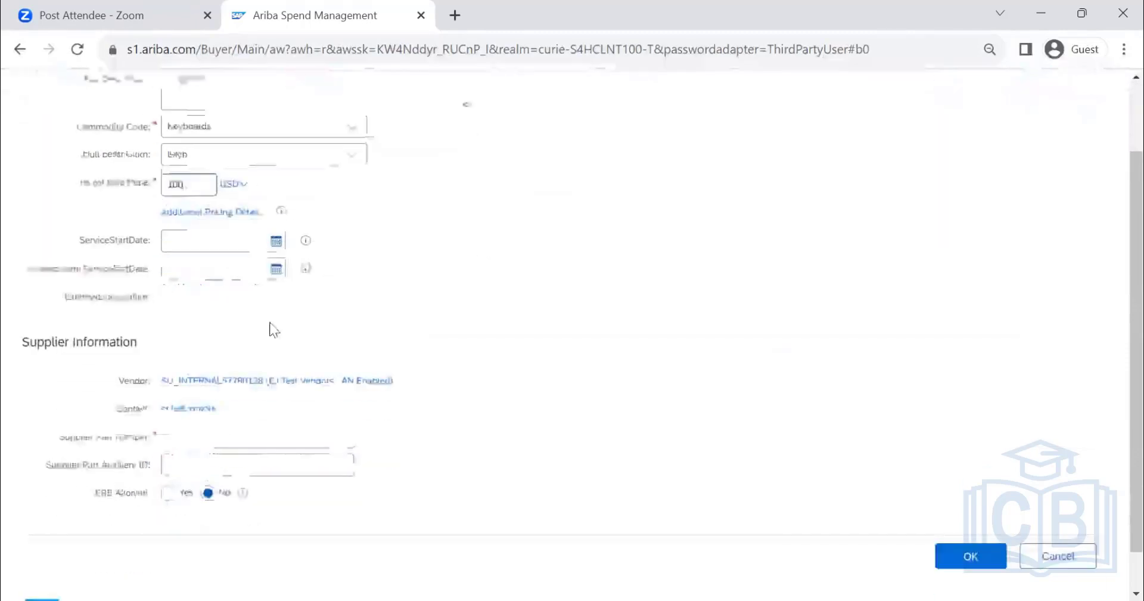
{"action": "left_click", "coordinate": [192, 391]}
{"action": "type", "text": "TEST"}
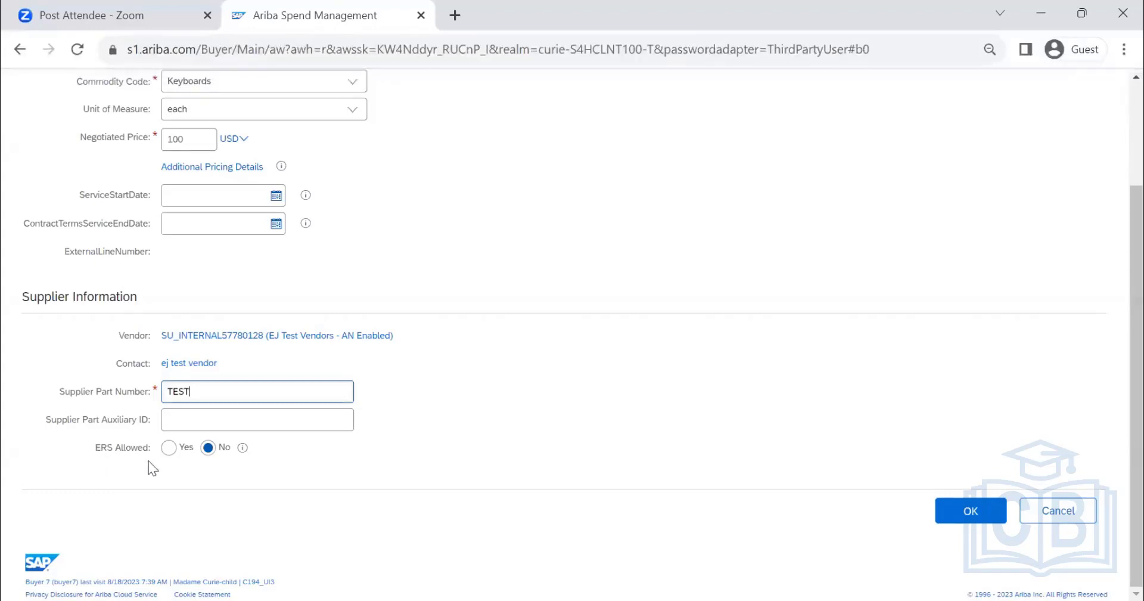
{"action": "left_click", "coordinate": [169, 448]}
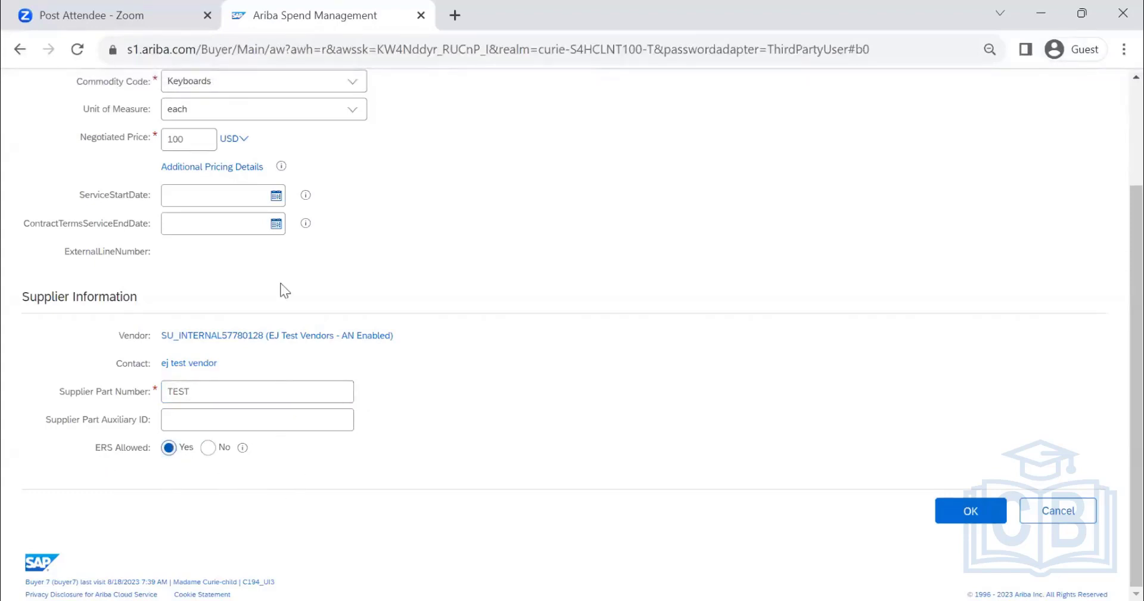
{"action": "scroll", "coordinate": [280, 275], "scroll_direction": "up", "scroll_amount": 3}
{"action": "scroll", "coordinate": [250, 288], "scroll_direction": "down", "scroll_amount": 3}
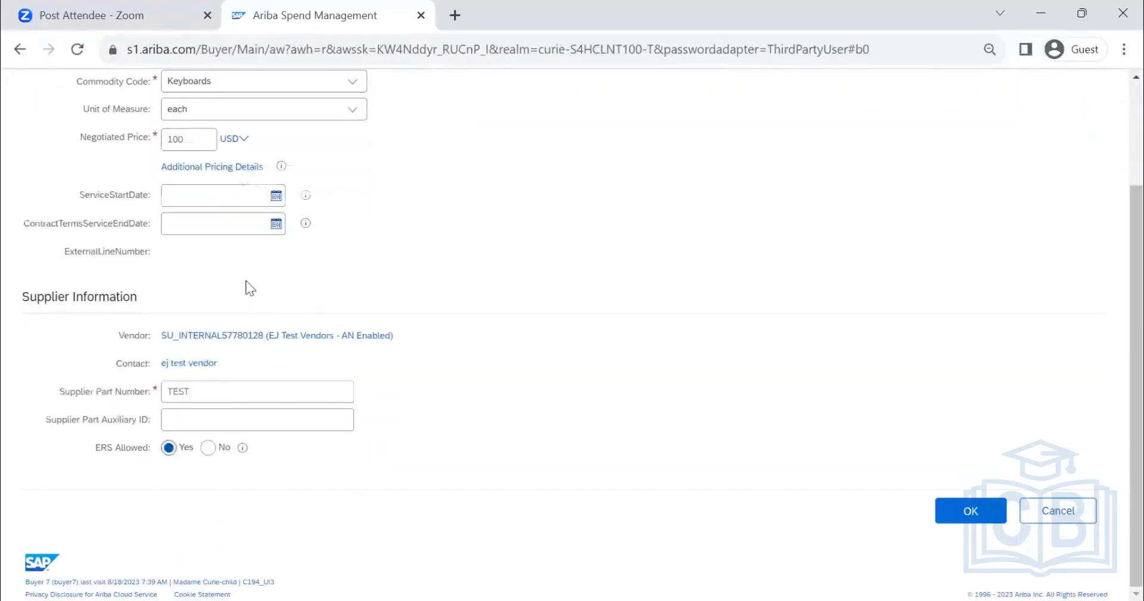
{"action": "scroll", "coordinate": [249, 289], "scroll_direction": "up", "scroll_amount": 3}
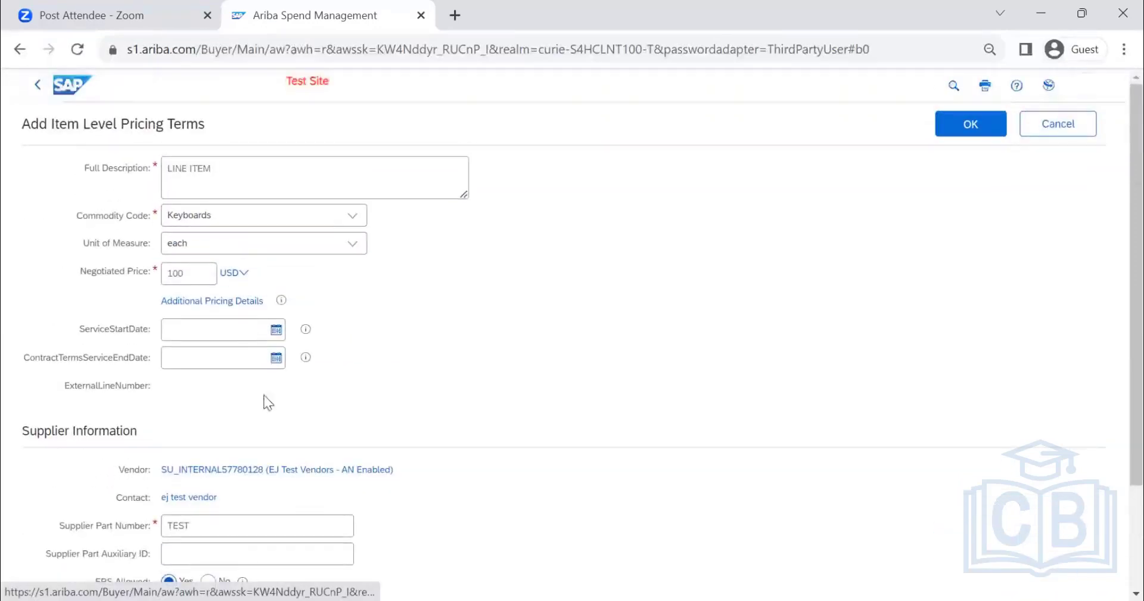
{"action": "scroll", "coordinate": [466, 352], "scroll_direction": "down", "scroll_amount": 2}
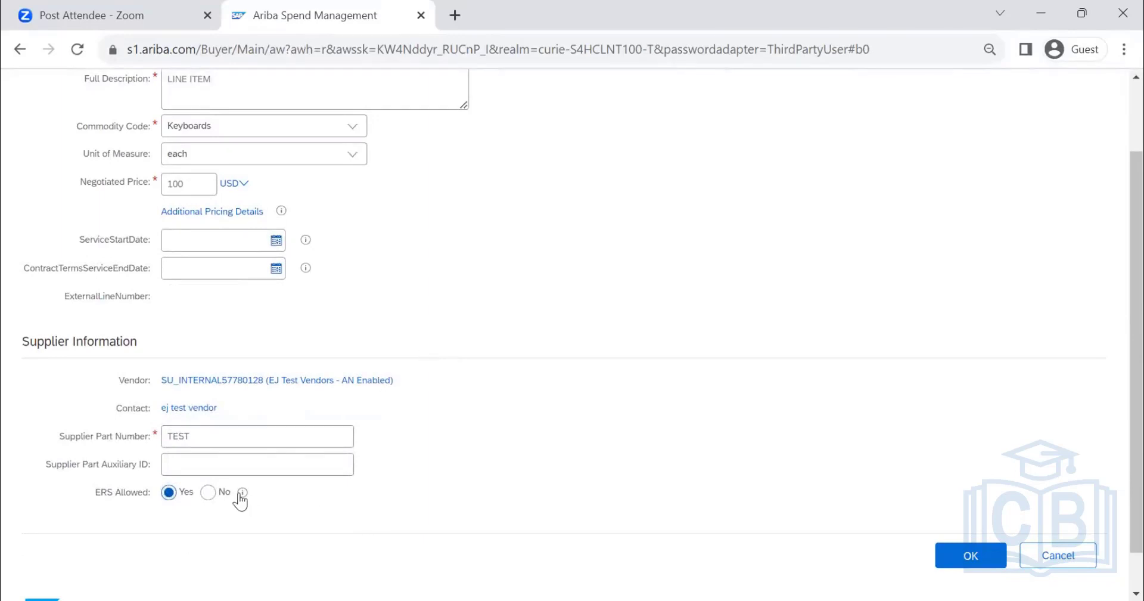
- Read the explanation of the ERS Allowed option, review the LINE ITEM entries and confirm the item
{"action": "mouse_move", "coordinate": [241, 494]}
{"action": "scroll", "coordinate": [240, 500], "scroll_direction": "down", "scroll_amount": 1}
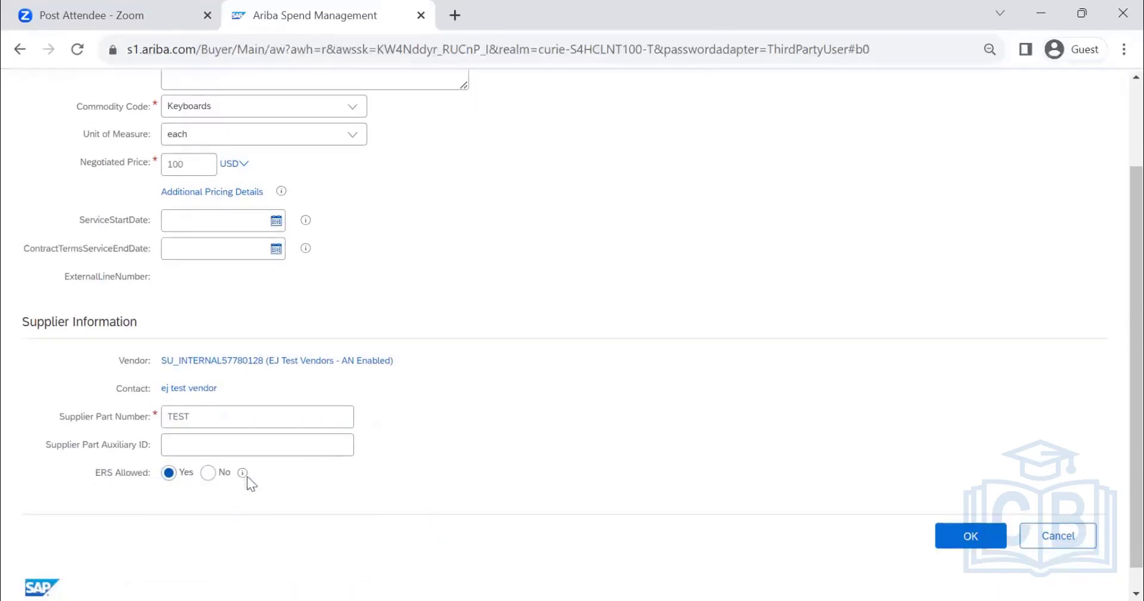
{"action": "mouse_move", "coordinate": [243, 474]}
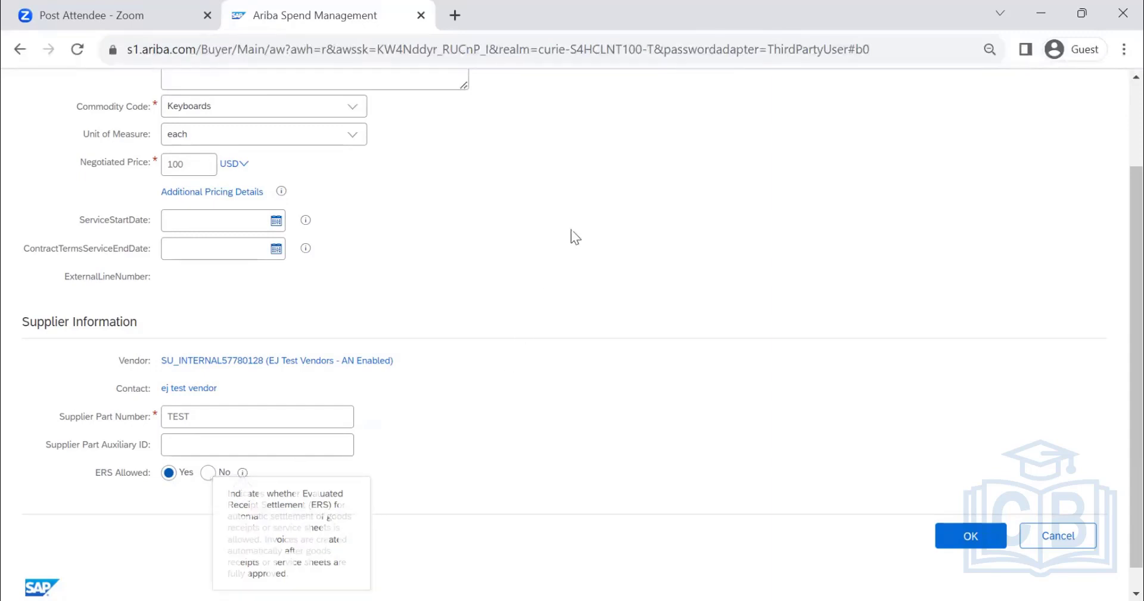
{"action": "scroll", "coordinate": [313, 211], "scroll_direction": "up", "scroll_amount": 3}
{"action": "scroll", "coordinate": [214, 444], "scroll_direction": "down", "scroll_amount": 5}
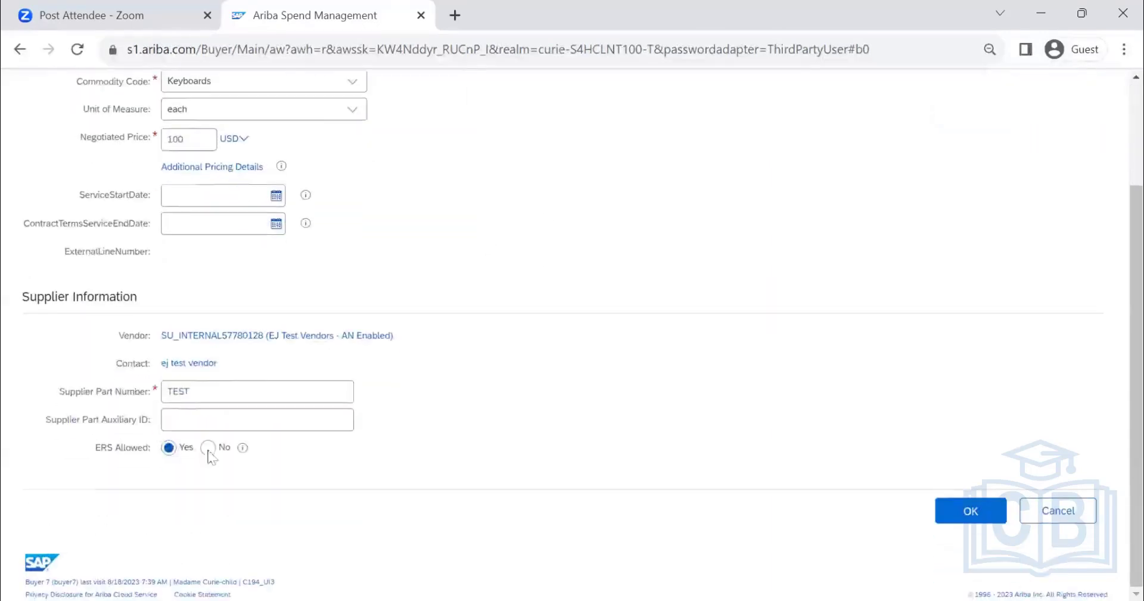
{"action": "scroll", "coordinate": [189, 263], "scroll_direction": "up", "scroll_amount": 5}
{"action": "scroll", "coordinate": [213, 189], "scroll_direction": "down", "scroll_amount": 1}
{"action": "scroll", "coordinate": [213, 188], "scroll_direction": "down", "scroll_amount": 1}
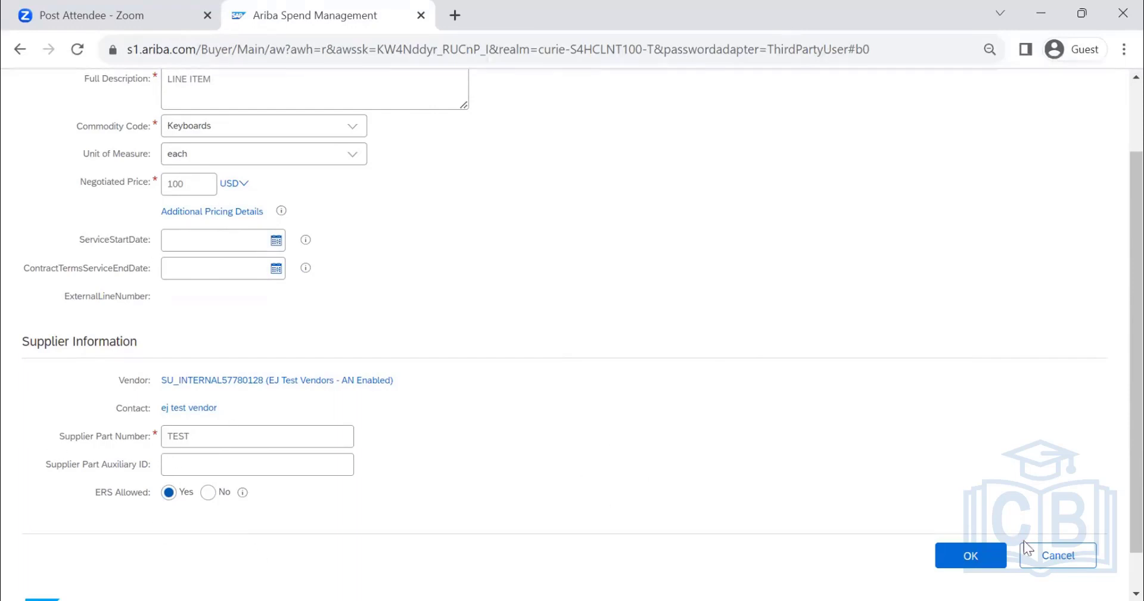
{"action": "left_click", "coordinate": [962, 560]}
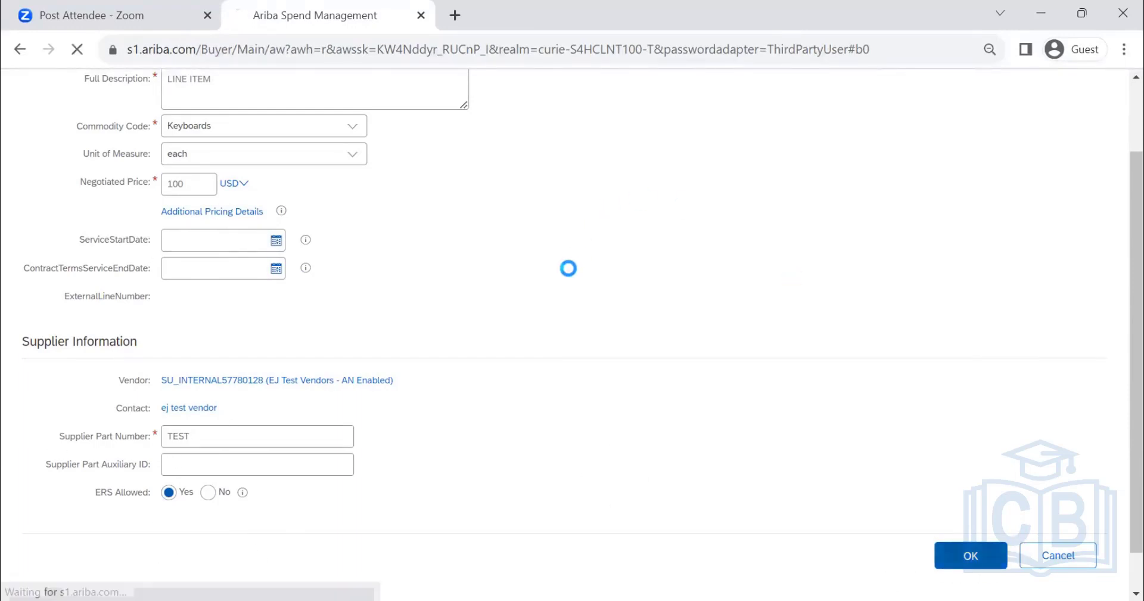
- Assign LINE ITEM the GL account Accumulated Depreciation - Computer Hardware and cost center Purch & Stores 2 (US), and save it to the pricing terms
{"action": "left_click", "coordinate": [1007, 127]}
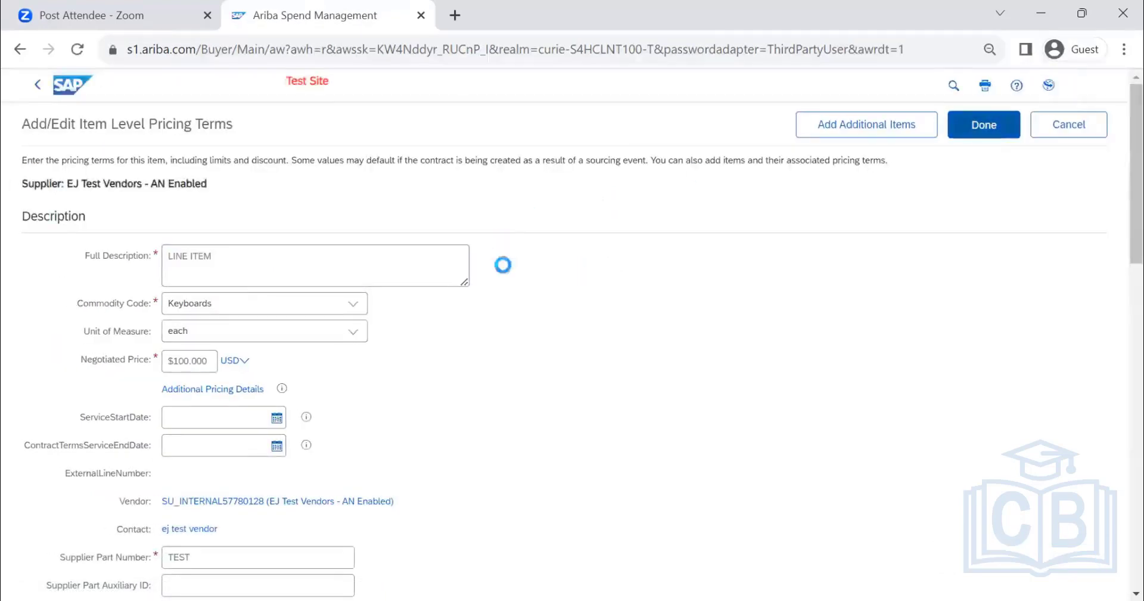
{"action": "left_click", "coordinate": [355, 391]}
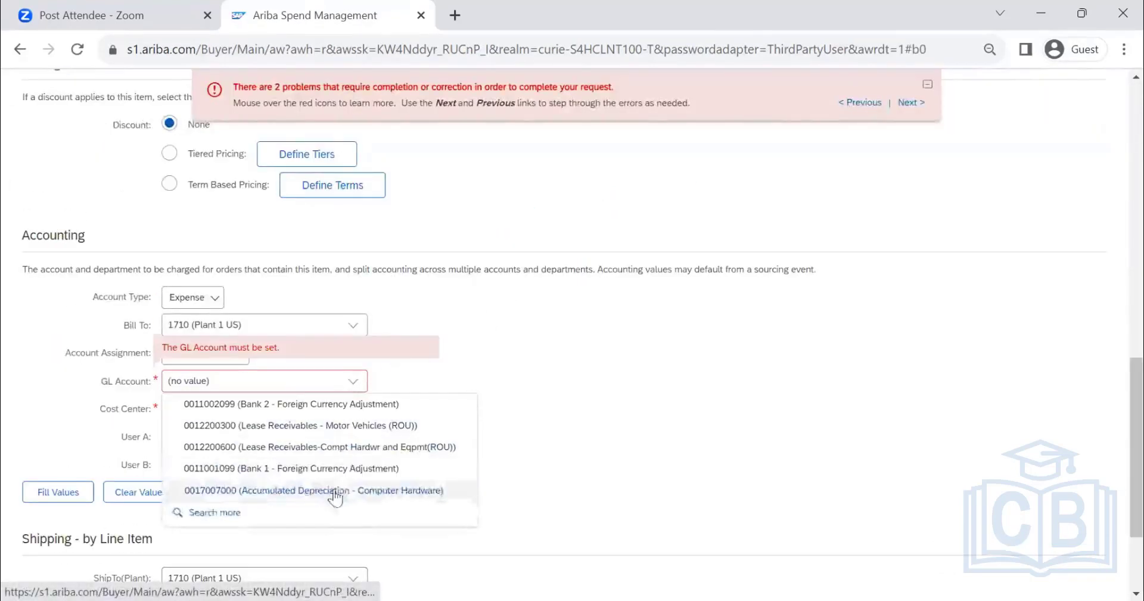
{"action": "left_click", "coordinate": [334, 492]}
{"action": "left_click", "coordinate": [354, 414]}
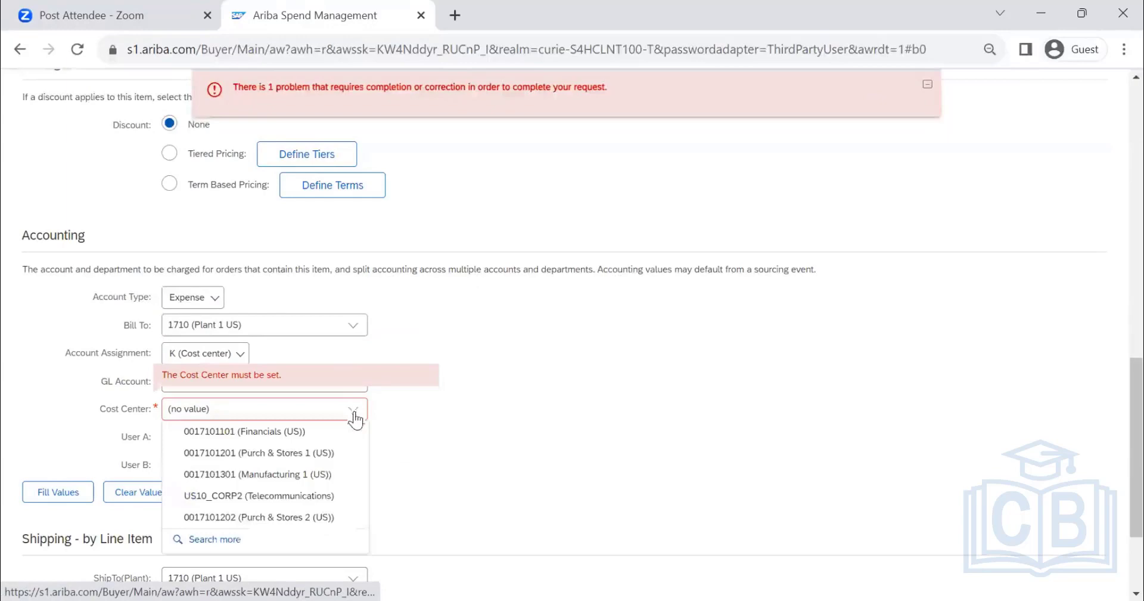
{"action": "left_click", "coordinate": [306, 519]}
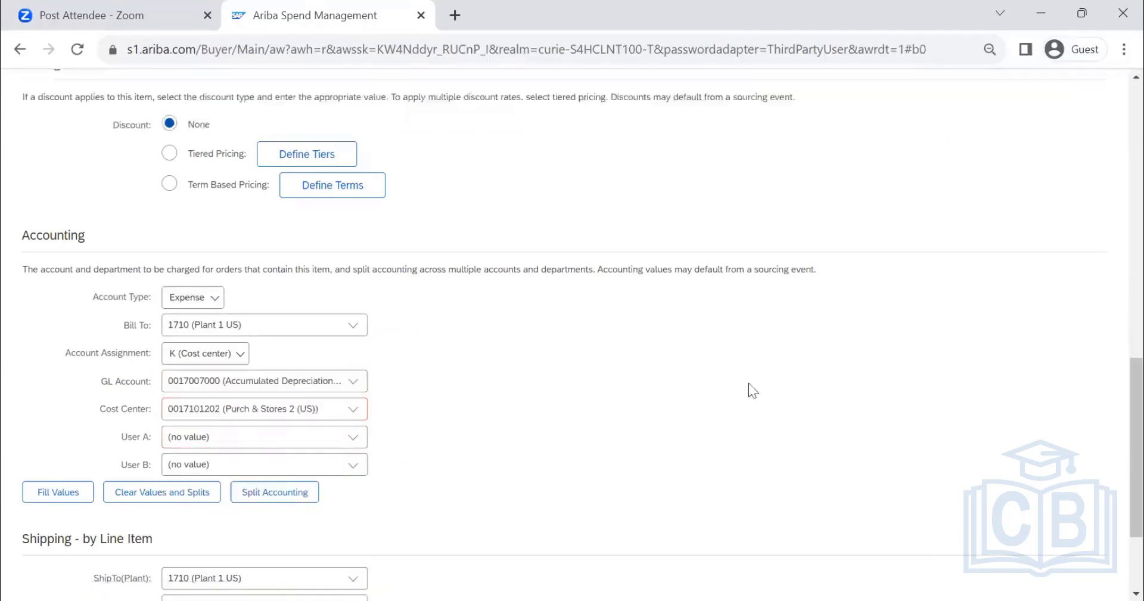
{"action": "scroll", "coordinate": [749, 388], "scroll_direction": "up", "scroll_amount": 15}
{"action": "left_click", "coordinate": [994, 132]}
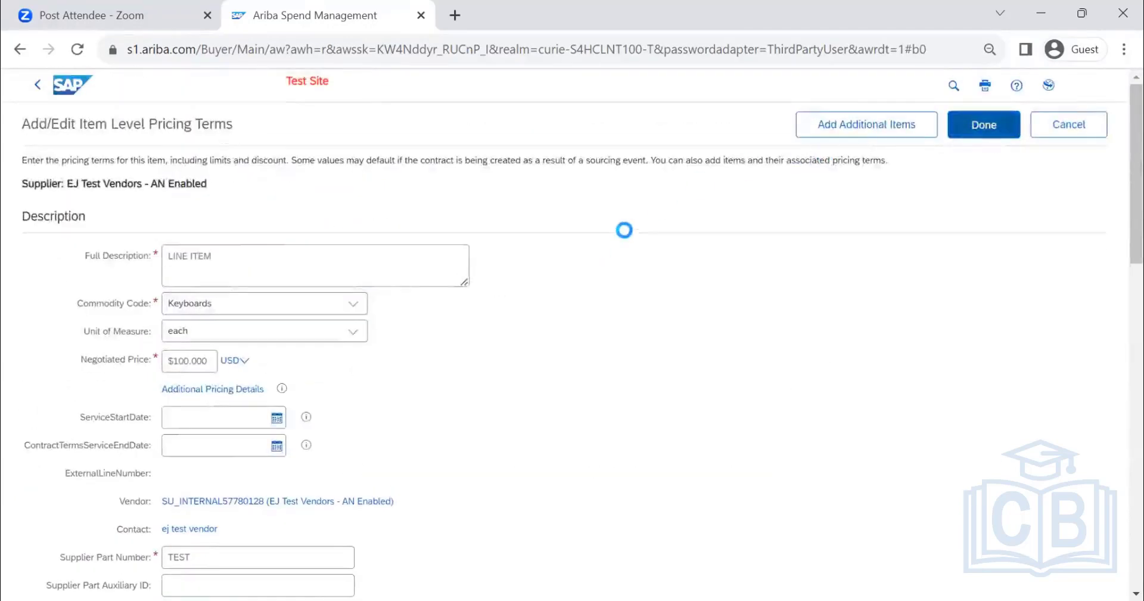
- Finish the contract terms from their summary and mark the workspace's Inital Phase task complete
{"action": "left_click", "coordinate": [983, 130]}
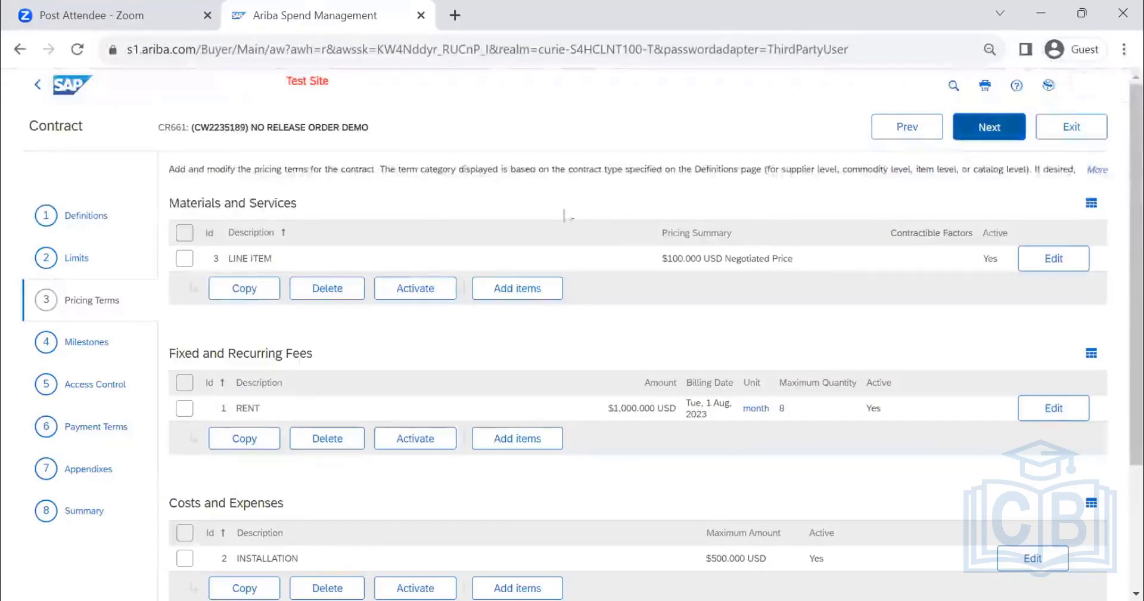
{"action": "left_click", "coordinate": [81, 516]}
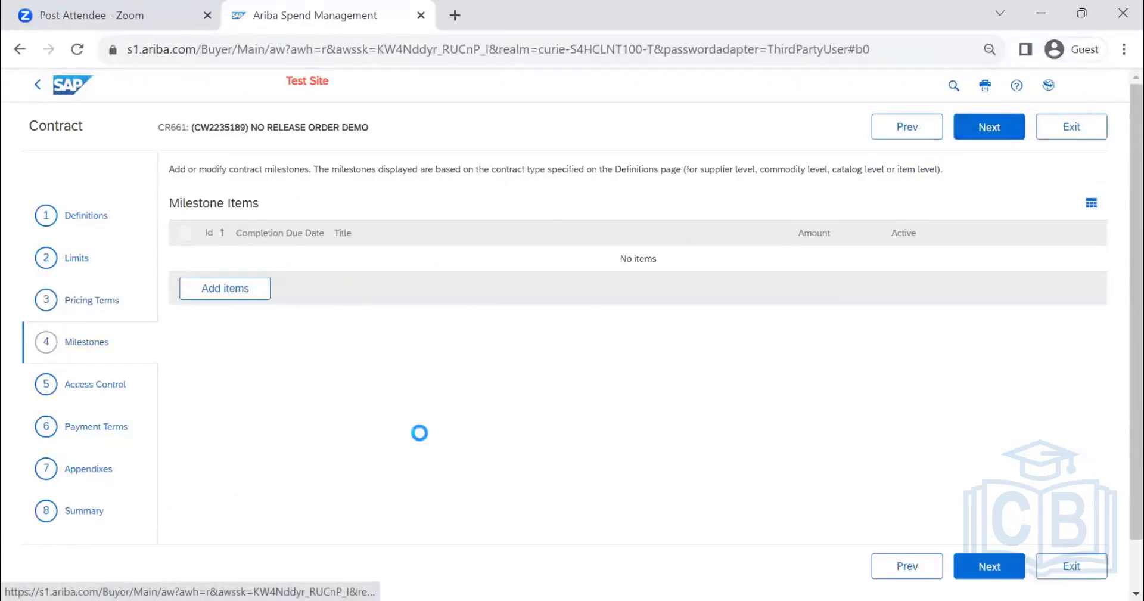
{"action": "left_click", "coordinate": [1008, 129]}
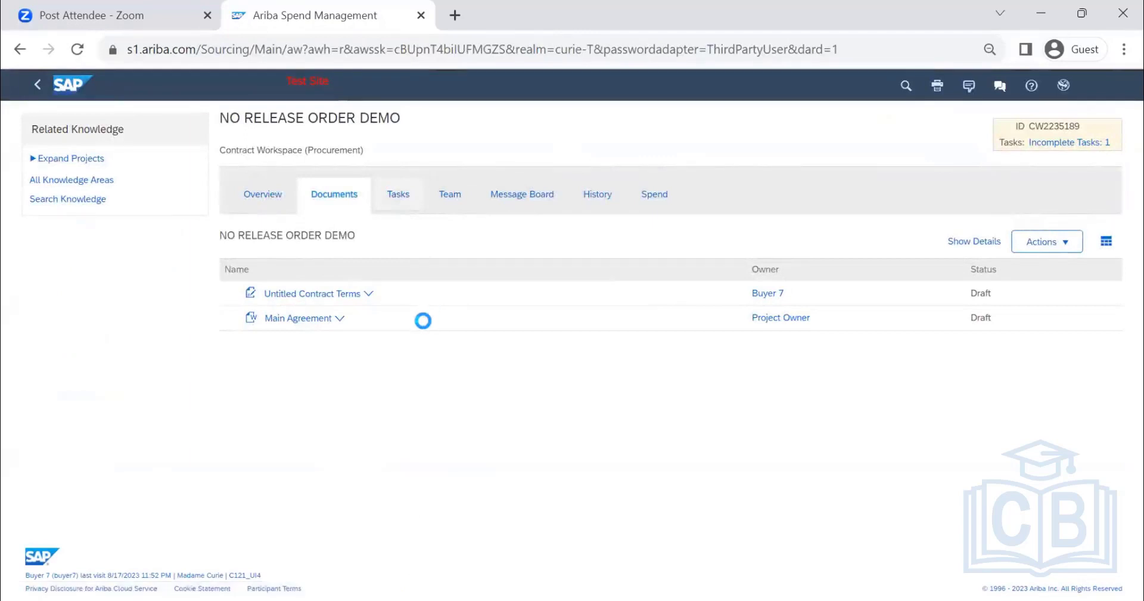
{"action": "left_click", "coordinate": [298, 325]}
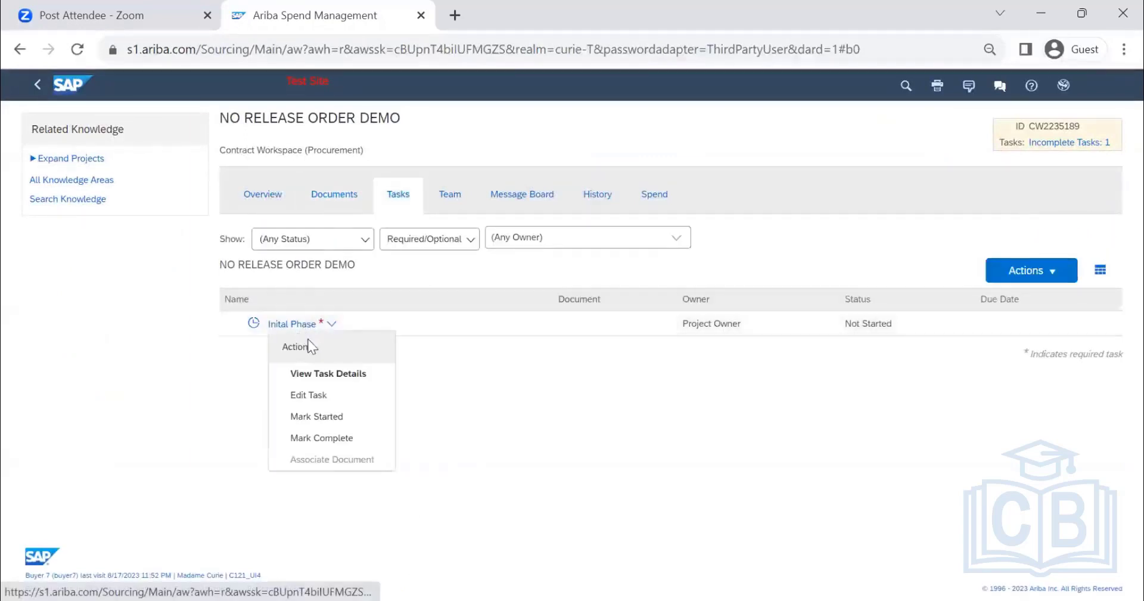
{"action": "left_click", "coordinate": [319, 437]}
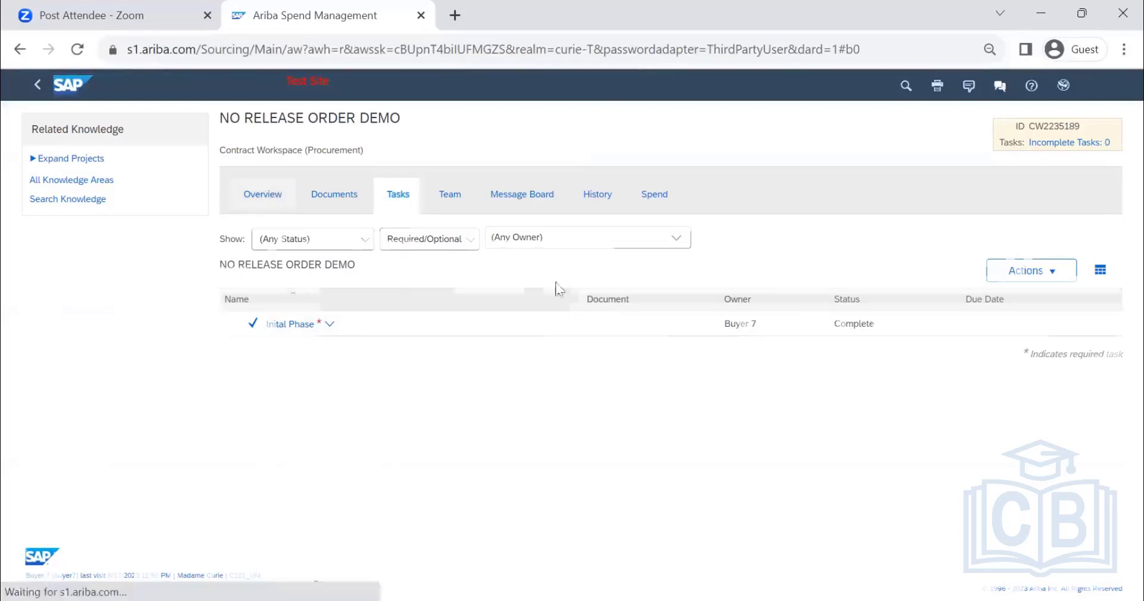
- Publish the NO RELEASE ORDER DEMO contract workspace from its contract attributes
{"action": "scroll", "coordinate": [626, 420], "scroll_direction": "down", "scroll_amount": 3}
{"action": "left_click", "coordinate": [644, 411]}
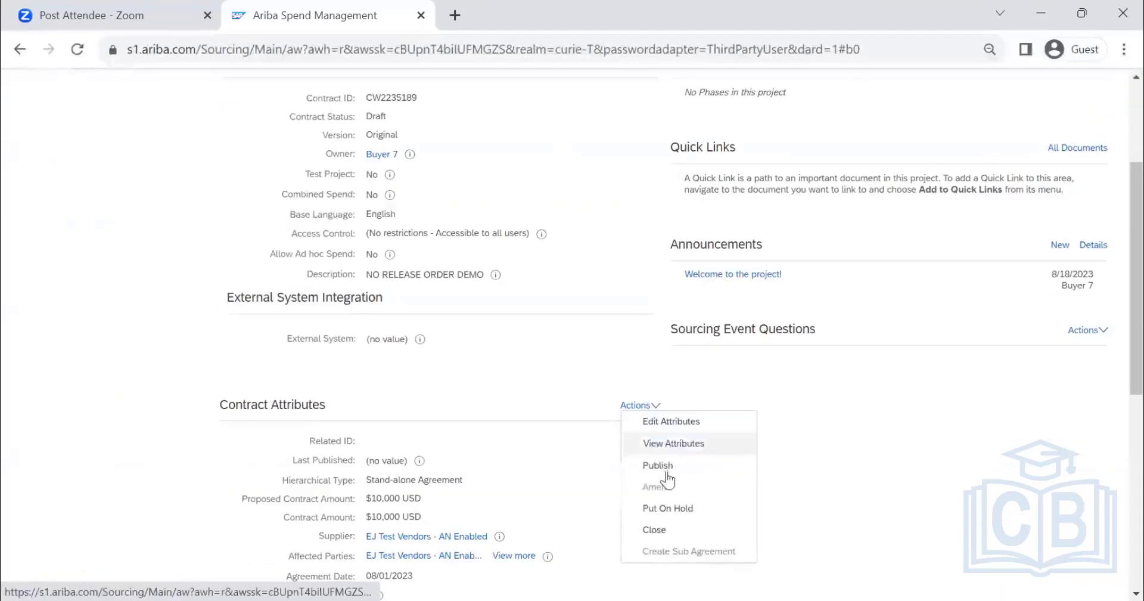
{"action": "left_click", "coordinate": [663, 467]}
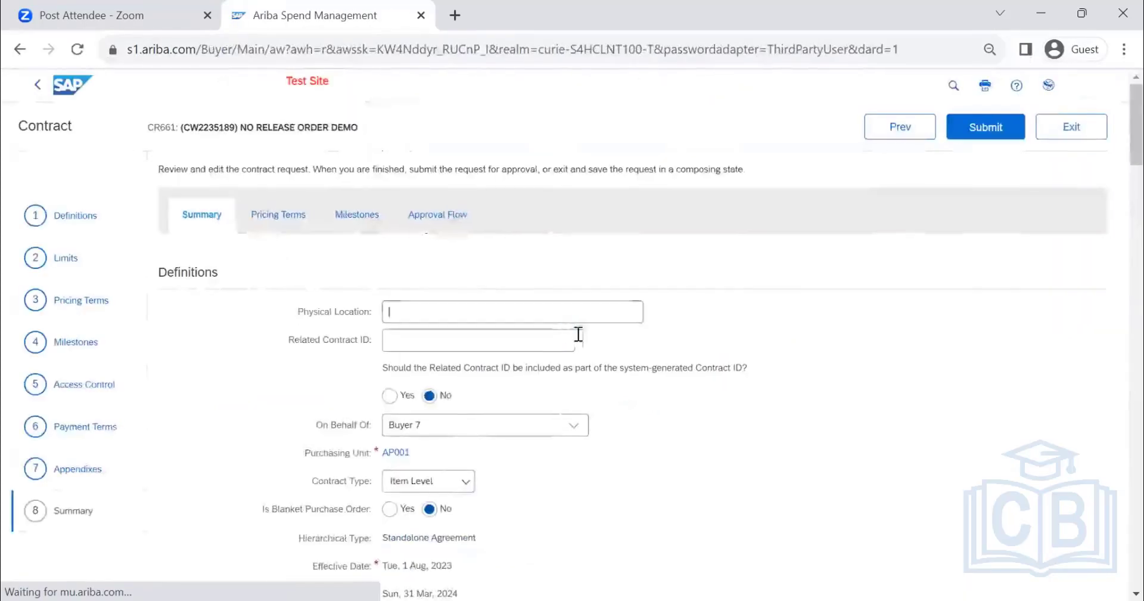
- Review the contract request's pricing terms and submit the request for approval
{"action": "left_click", "coordinate": [292, 222]}
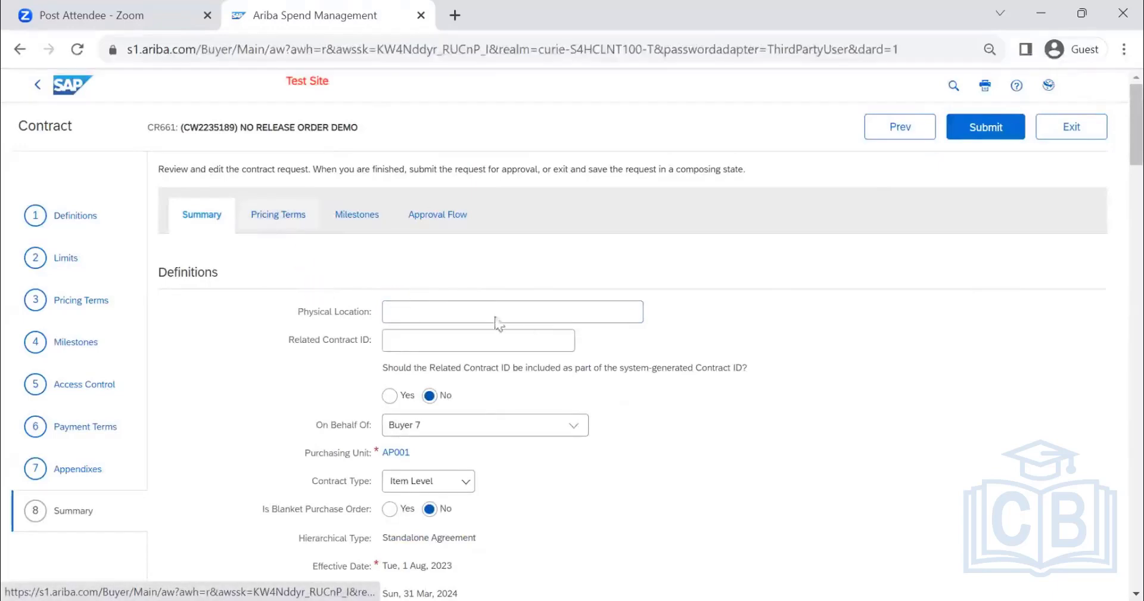
{"action": "scroll", "coordinate": [723, 287], "scroll_direction": "down", "scroll_amount": 5}
{"action": "scroll", "coordinate": [600, 499], "scroll_direction": "up", "scroll_amount": 5}
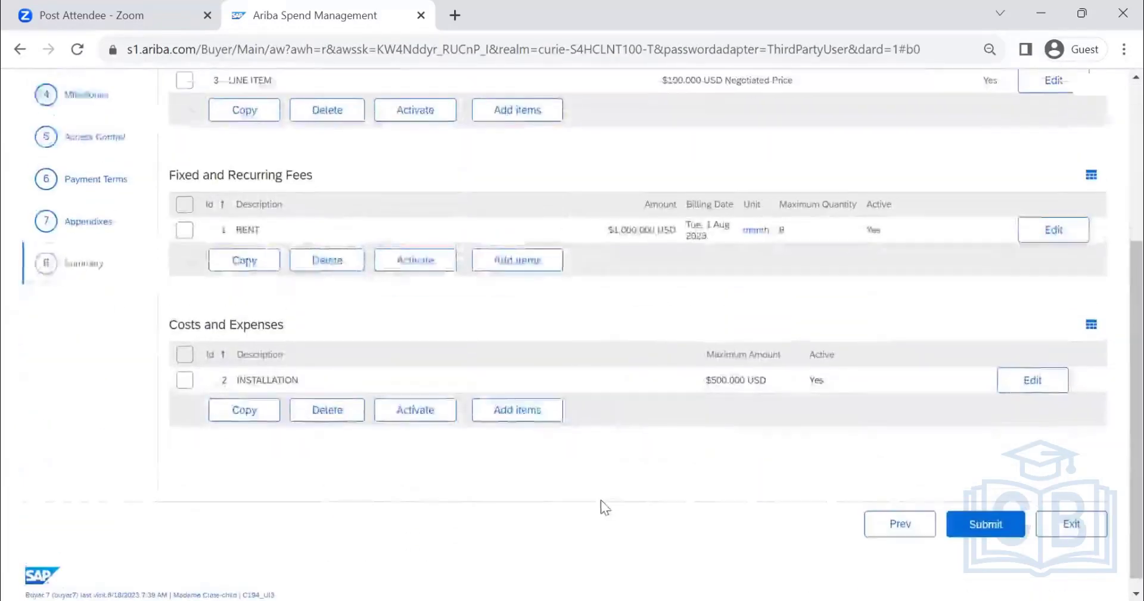
{"action": "left_click", "coordinate": [989, 127]}
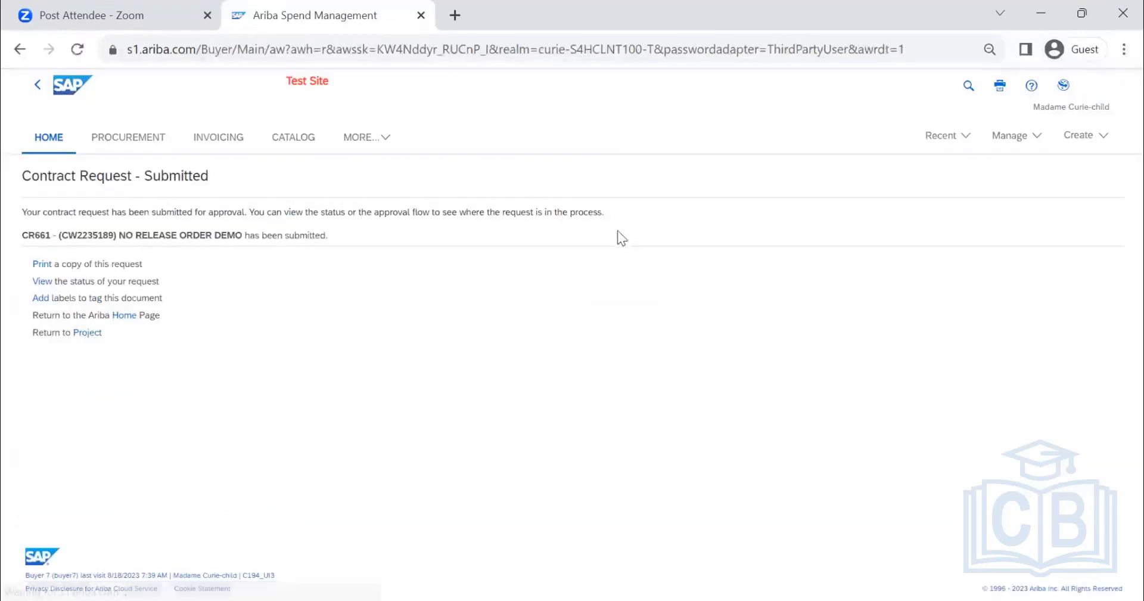
- View the submitted request's approval flow and remove the active approver Buyer 4
{"action": "left_click", "coordinate": [43, 285]}
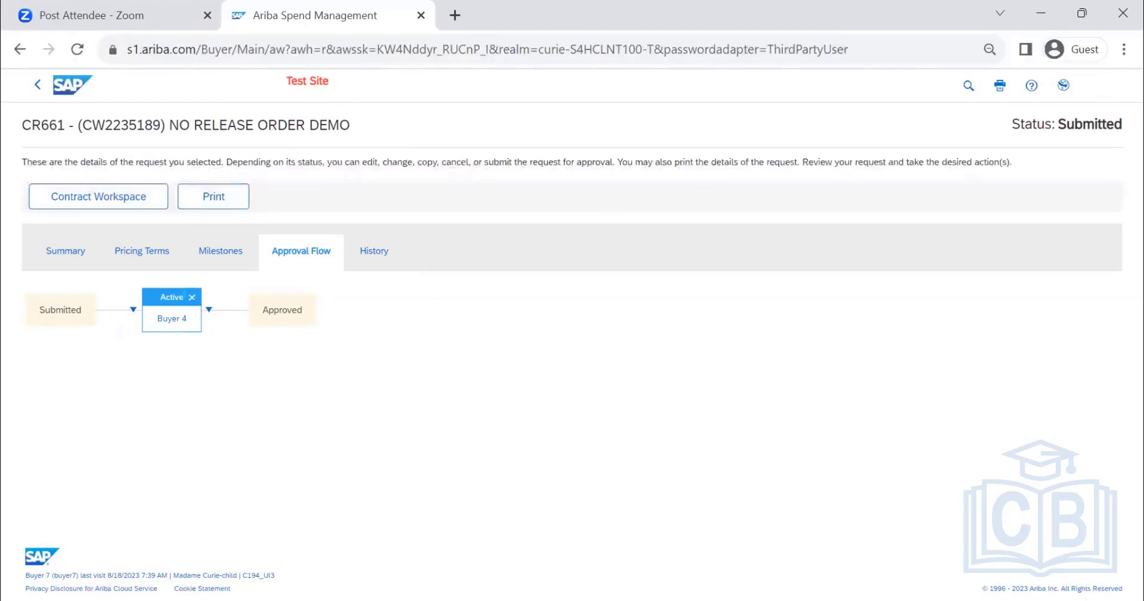
{"action": "left_click", "coordinate": [192, 297]}
{"action": "left_click", "coordinate": [571, 358]}
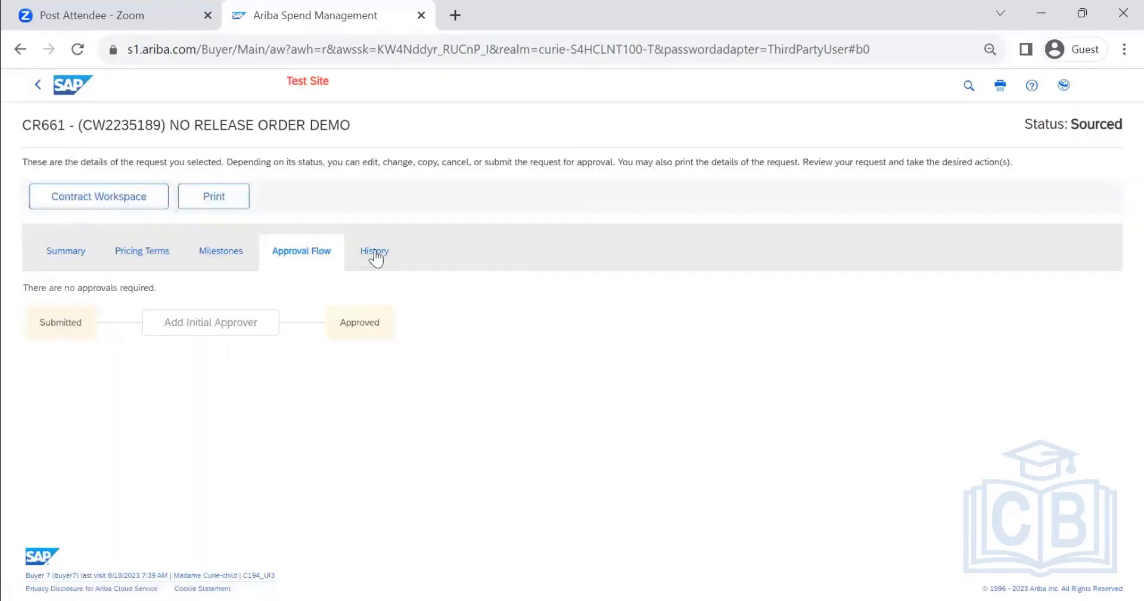
- Monitor the contract request's processing status by repeatedly checking its history and summary
{"action": "left_click", "coordinate": [376, 256]}
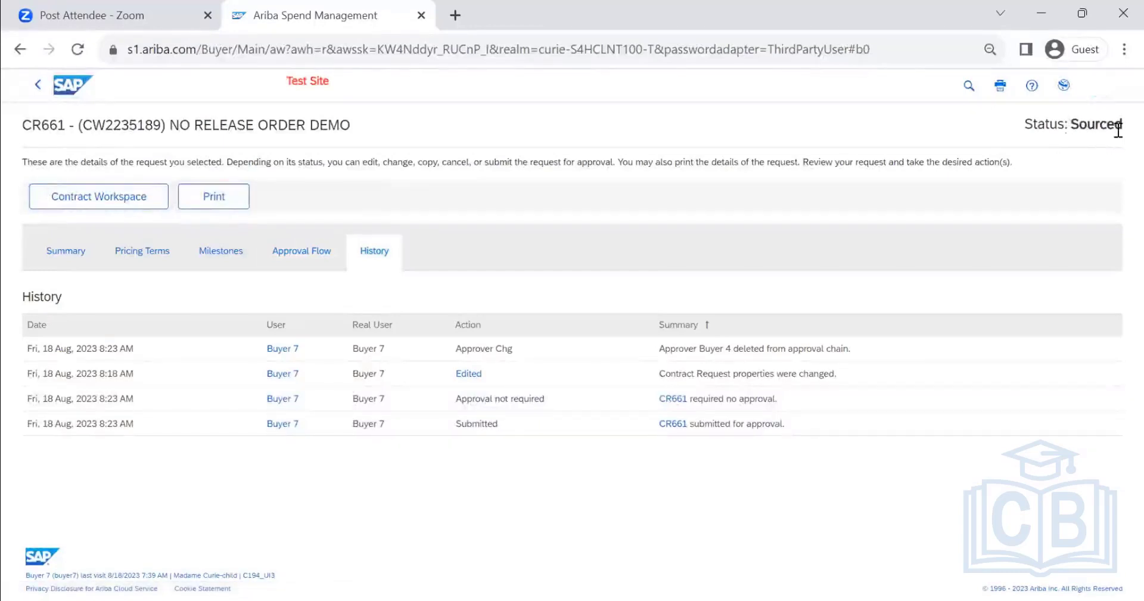
{"action": "left_click", "coordinate": [59, 260]}
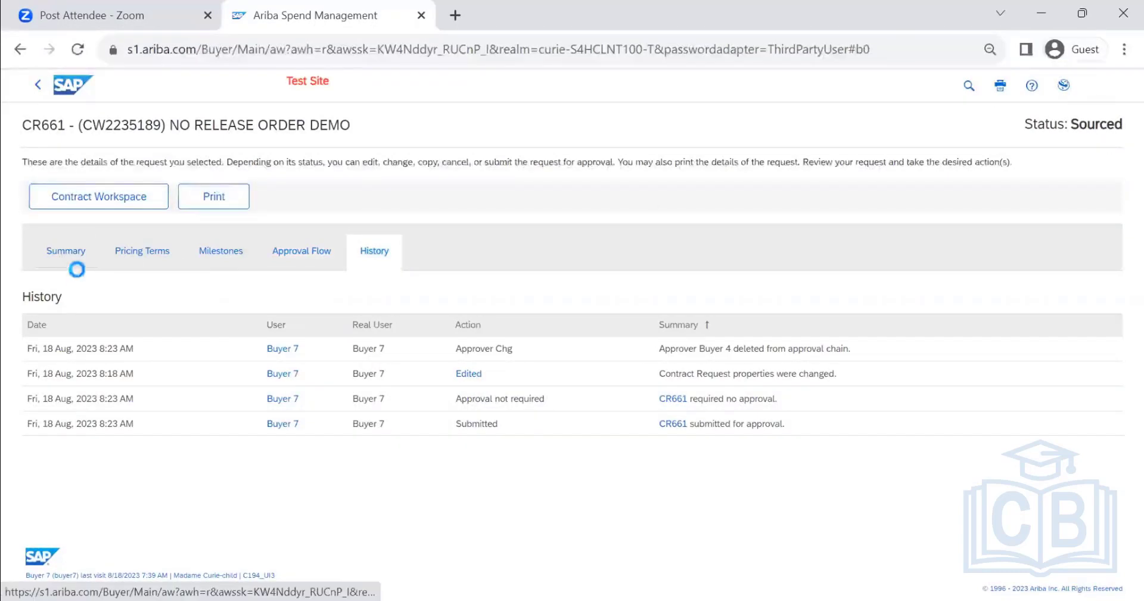
{"action": "left_click", "coordinate": [369, 257]}
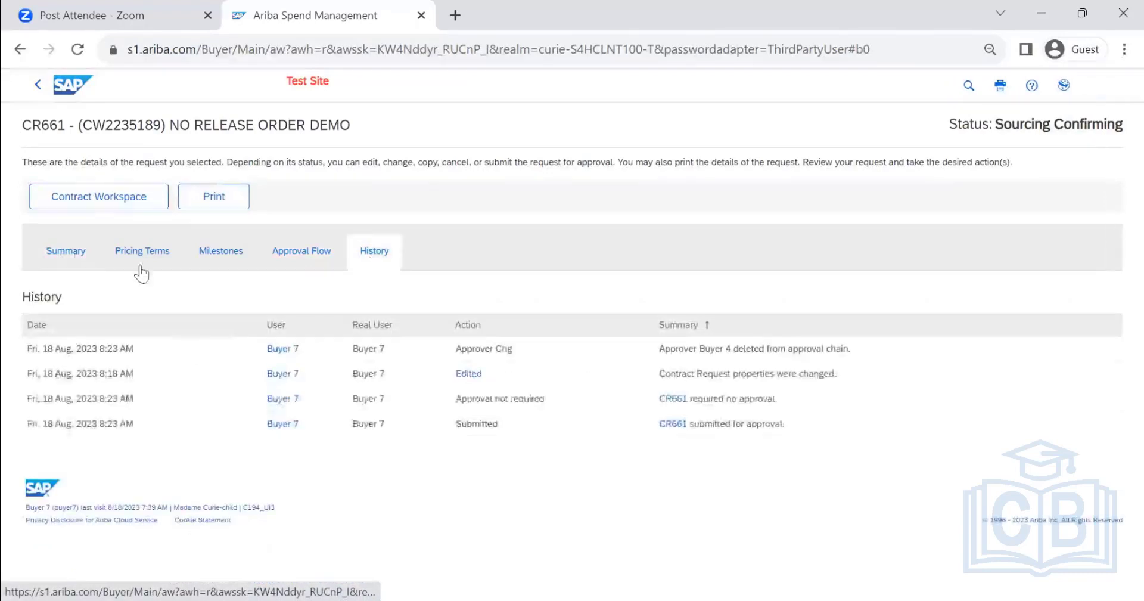
{"action": "left_click", "coordinate": [79, 252]}
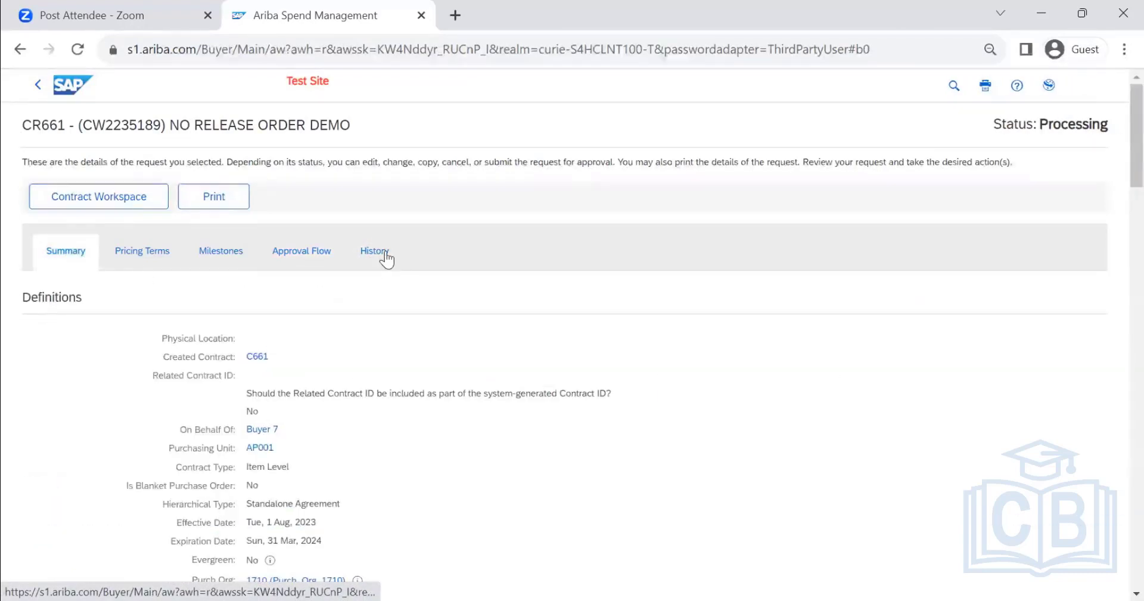
{"action": "left_click", "coordinate": [380, 256]}
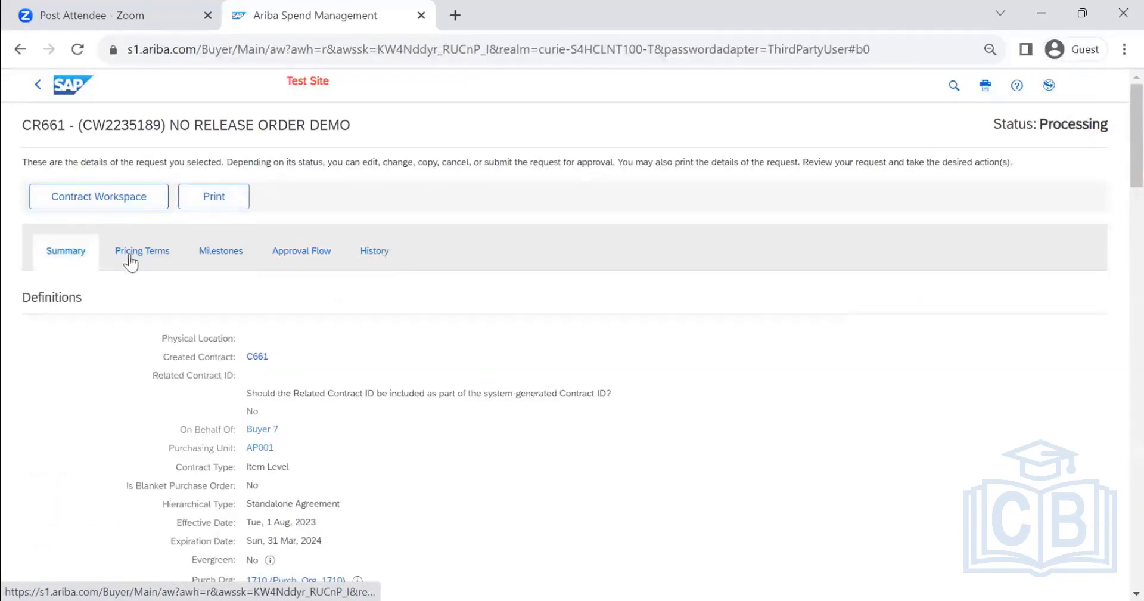
{"action": "left_click", "coordinate": [83, 259]}
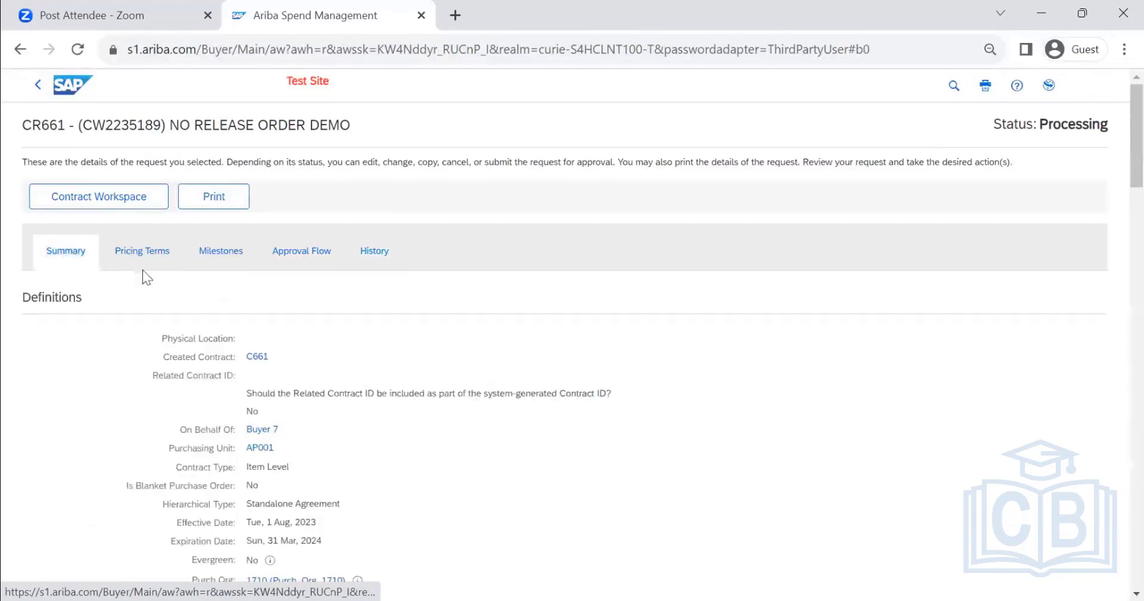
{"action": "left_click", "coordinate": [380, 257]}
{"action": "left_click", "coordinate": [73, 255]}
{"action": "double_click", "coordinate": [46, 124]}
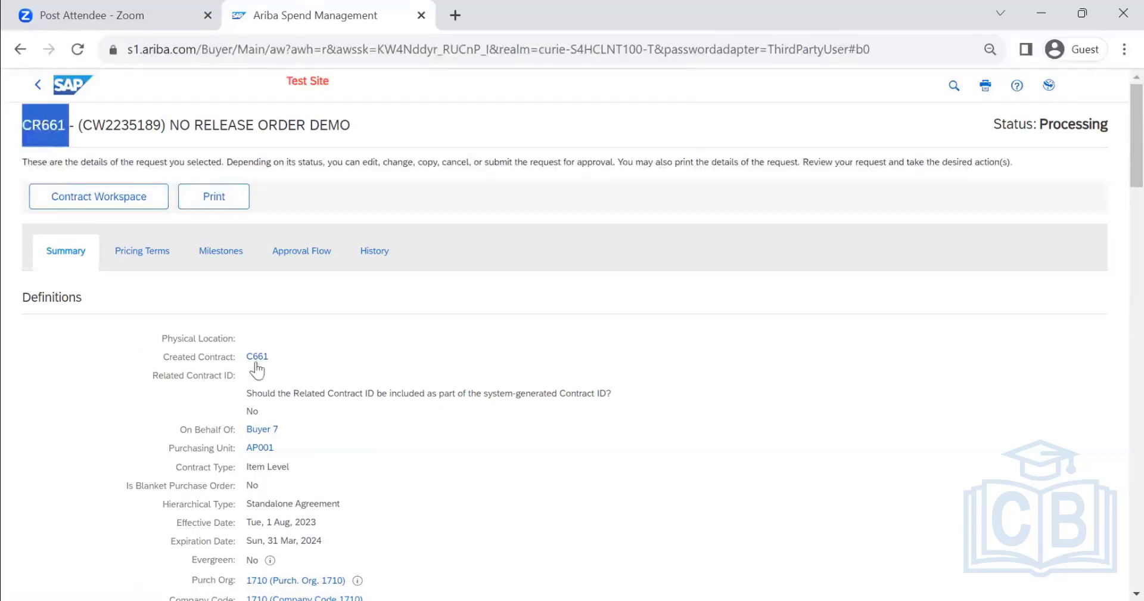
{"action": "left_click", "coordinate": [370, 262]}
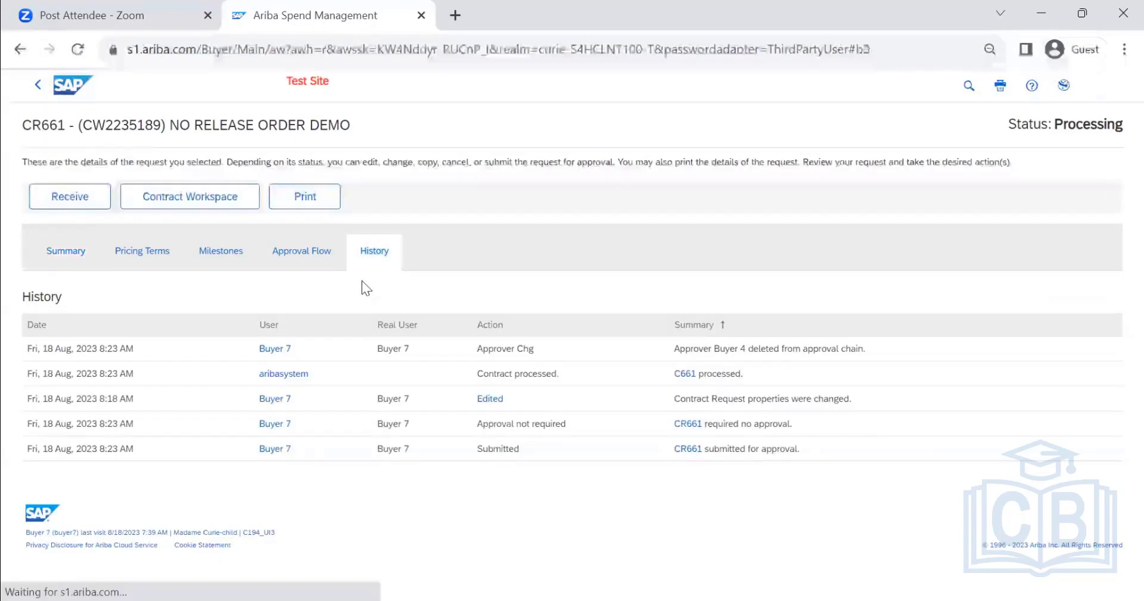
{"action": "left_click", "coordinate": [60, 251]}
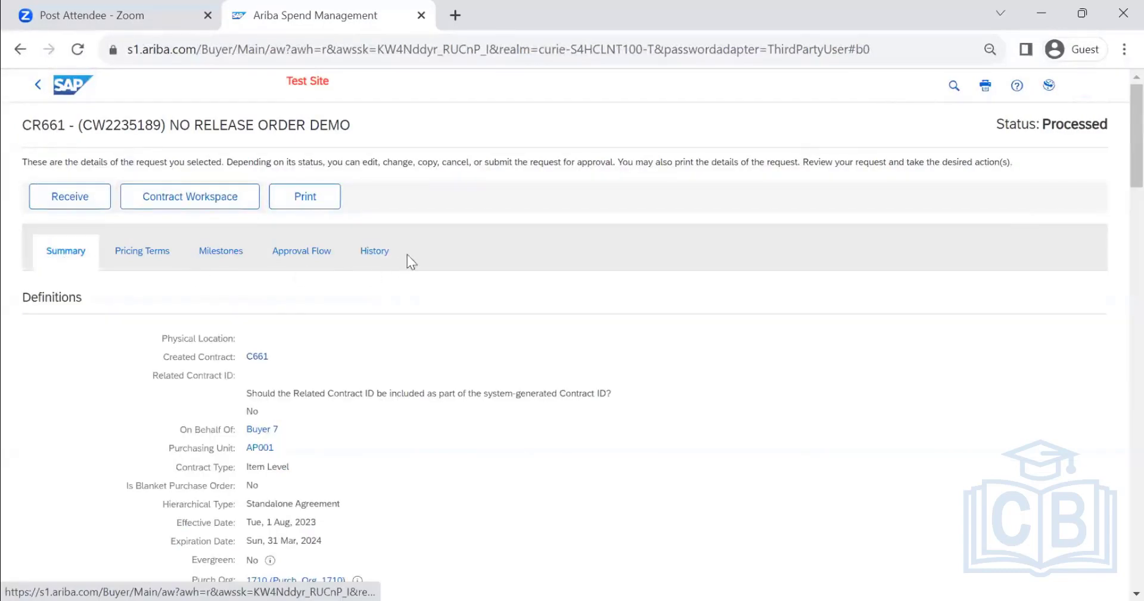
{"action": "left_click", "coordinate": [374, 256]}
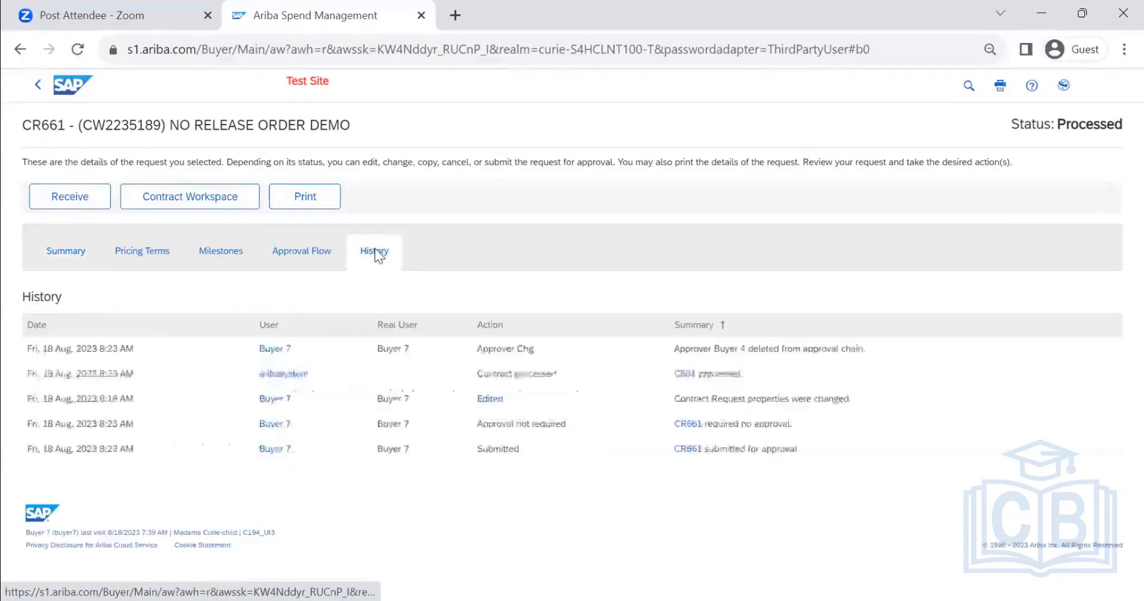
{"action": "left_click", "coordinate": [68, 253]}
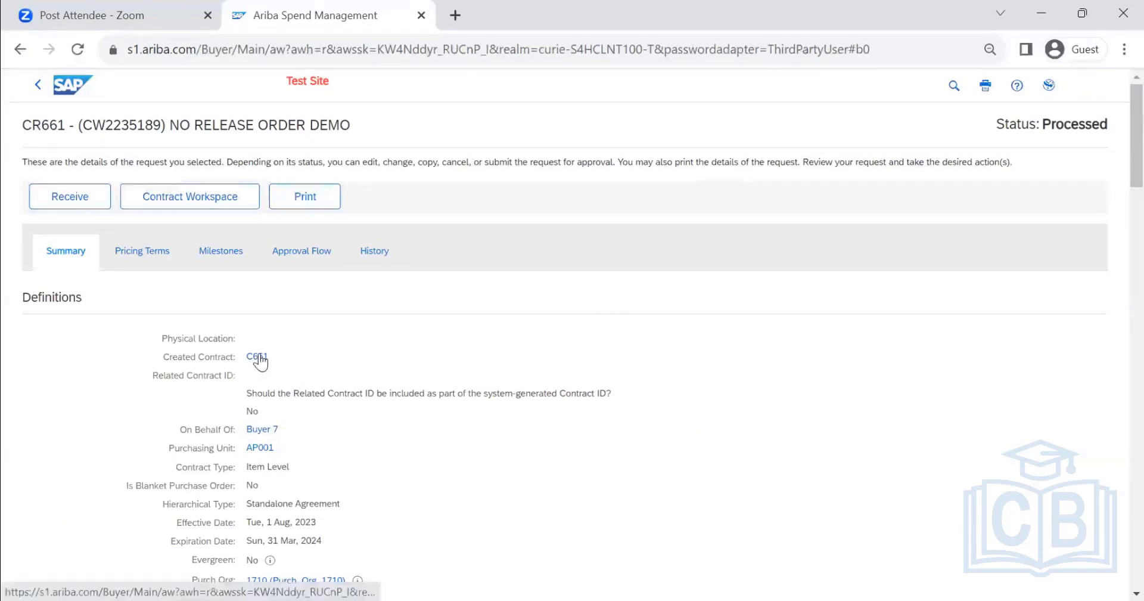
- Open the contract created from the request and view its pricing terms
{"action": "left_click", "coordinate": [257, 356]}
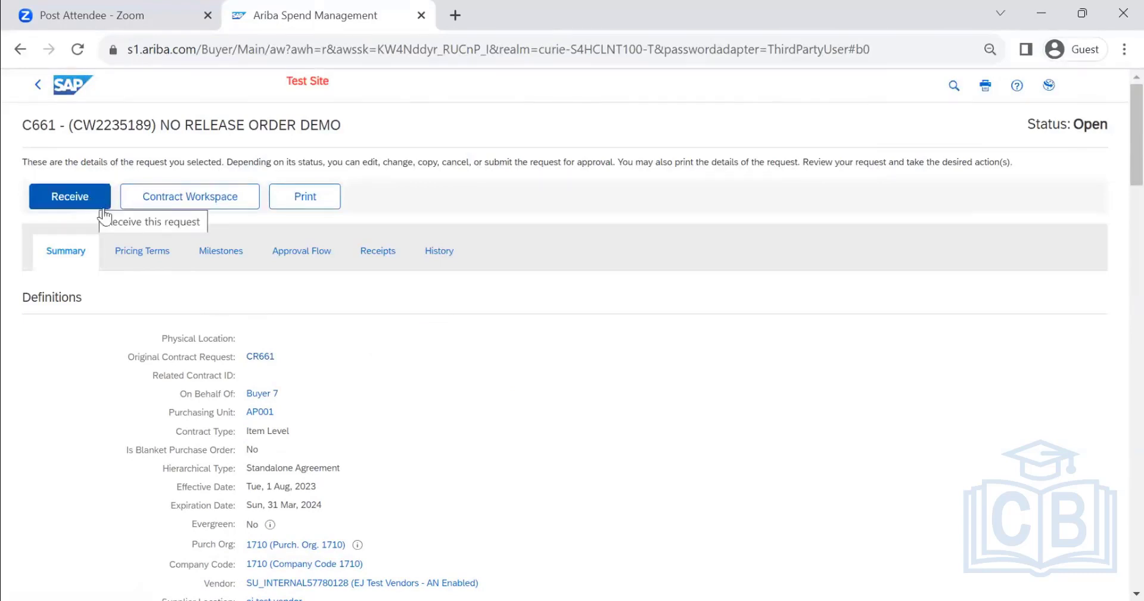
{"action": "left_click", "coordinate": [144, 257]}
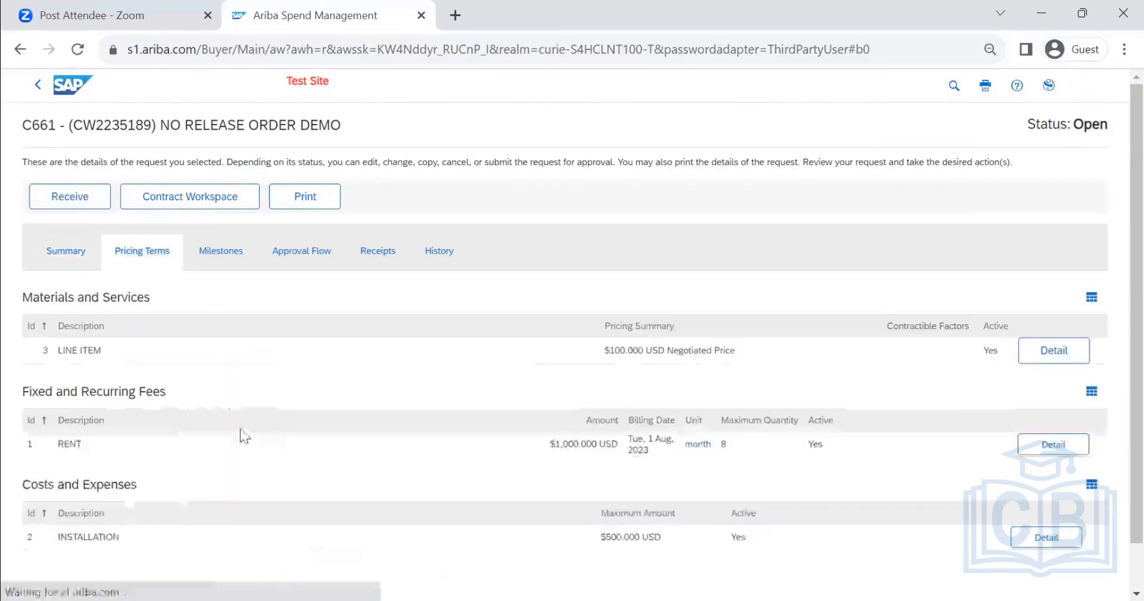
- Receive against the NO RELEASE ORDER DEMO contract with an accepted quantity of 1 for LINE ITEM and submit the receipt
{"action": "scroll", "coordinate": [191, 415], "scroll_direction": "down", "scroll_amount": 1}
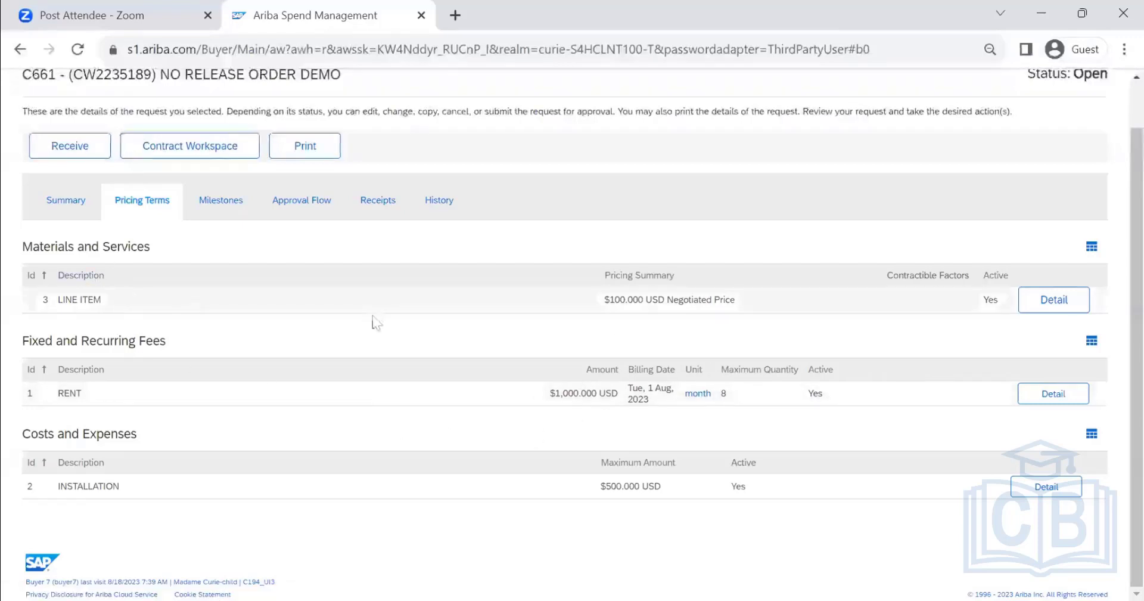
{"action": "scroll", "coordinate": [704, 335], "scroll_direction": "up", "scroll_amount": 2}
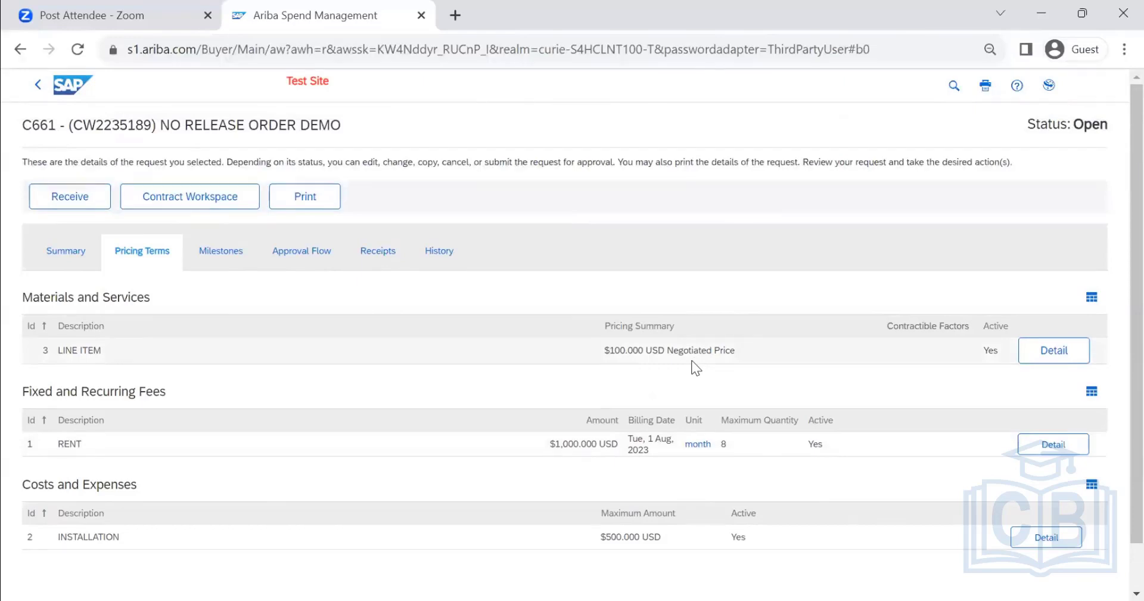
{"action": "left_click", "coordinate": [83, 202]}
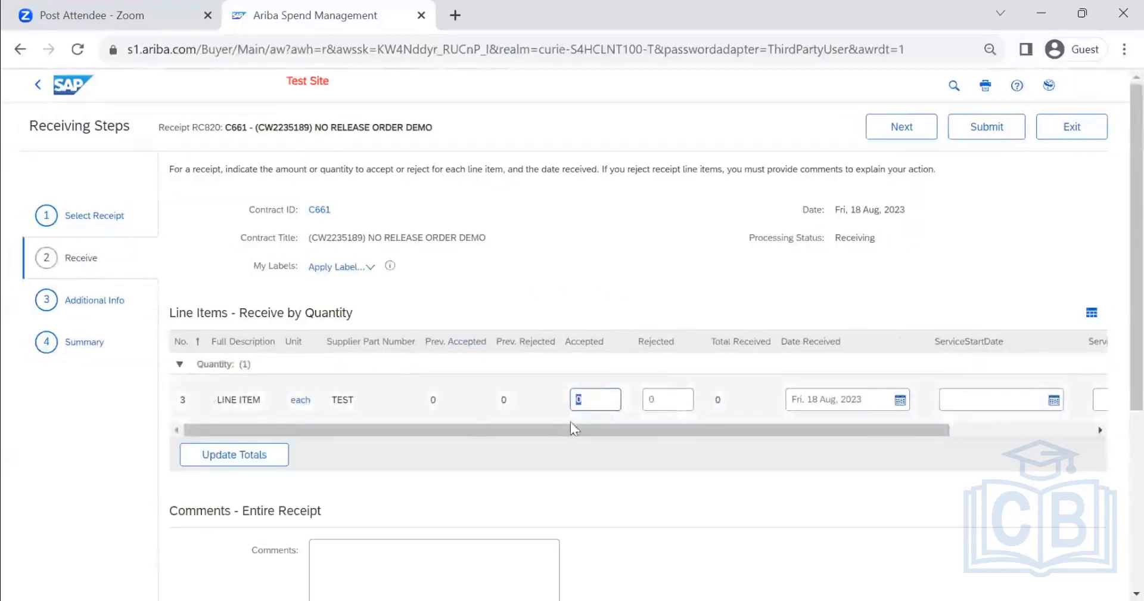
{"action": "scroll", "coordinate": [658, 377], "scroll_direction": "down", "scroll_amount": 2}
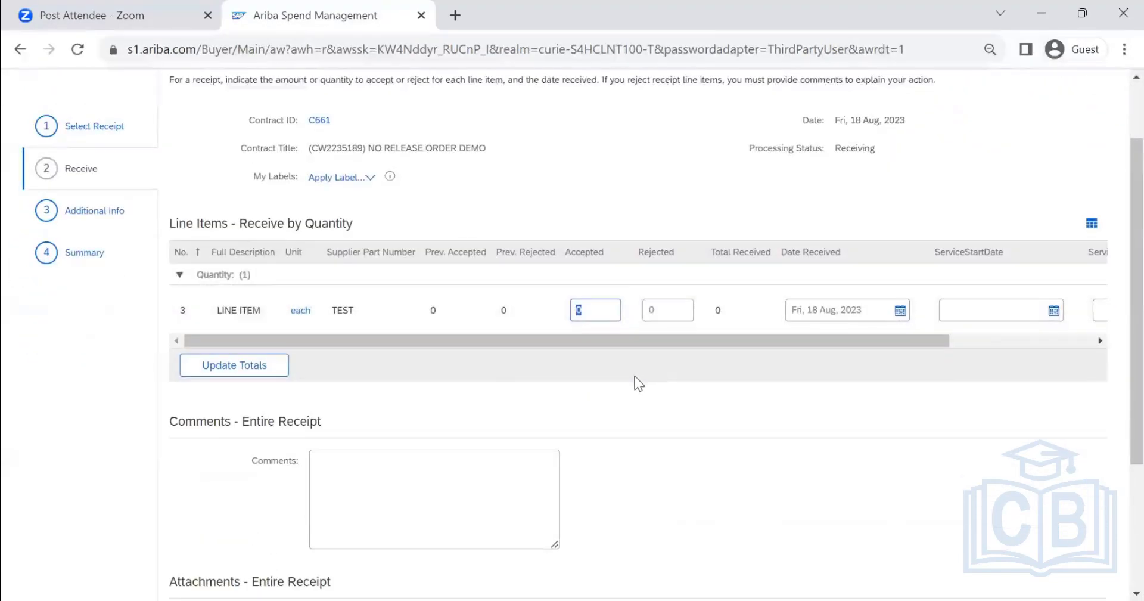
{"action": "type", "text": "1"}
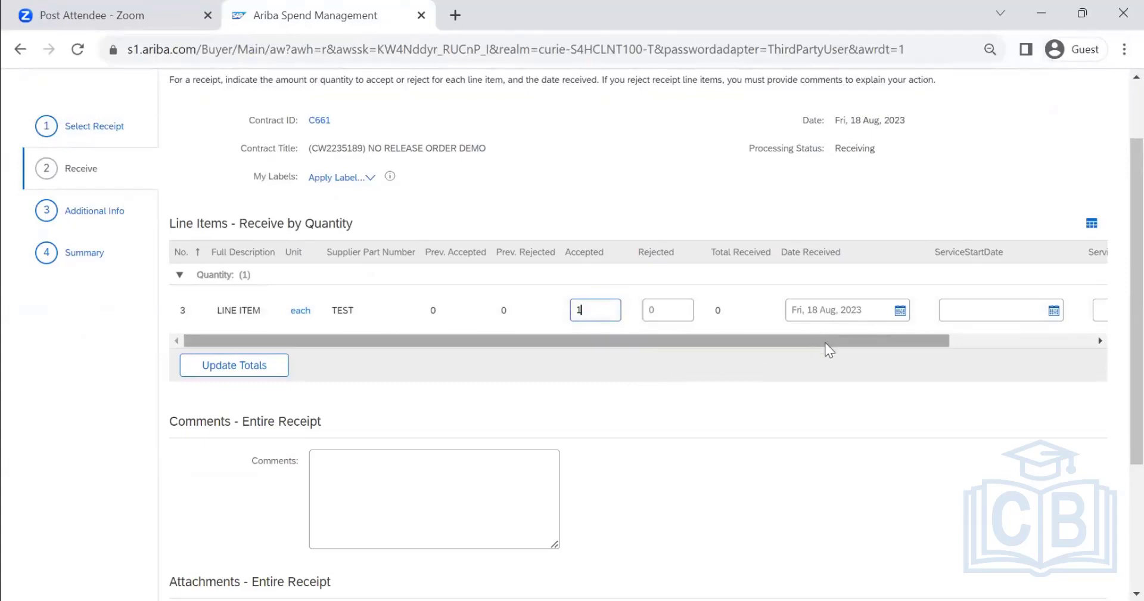
{"action": "left_click_drag", "start_coordinate": [824, 342], "coordinate": [748, 370]}
{"action": "scroll", "coordinate": [743, 375], "scroll_direction": "down", "scroll_amount": 4}
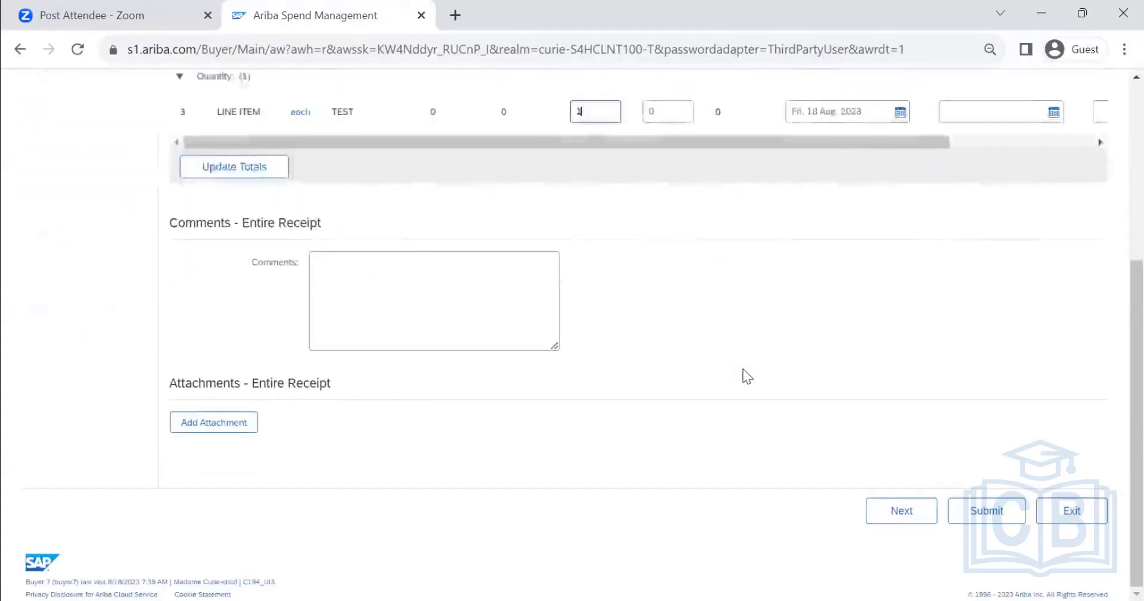
{"action": "scroll", "coordinate": [834, 313], "scroll_direction": "up", "scroll_amount": 6}
{"action": "left_click", "coordinate": [901, 127]}
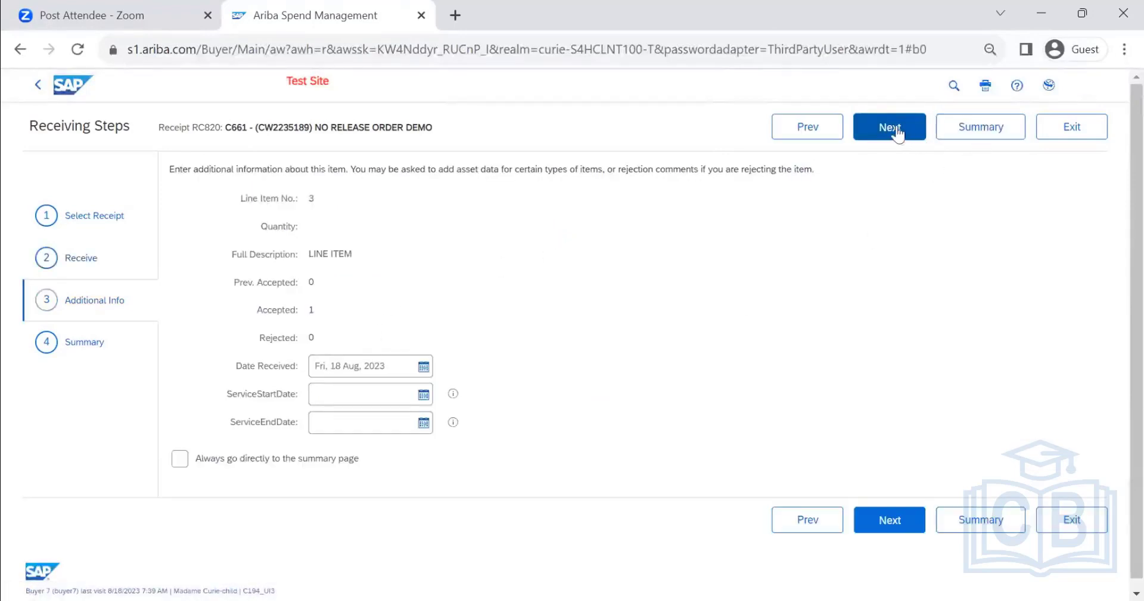
{"action": "left_click", "coordinate": [1009, 136]}
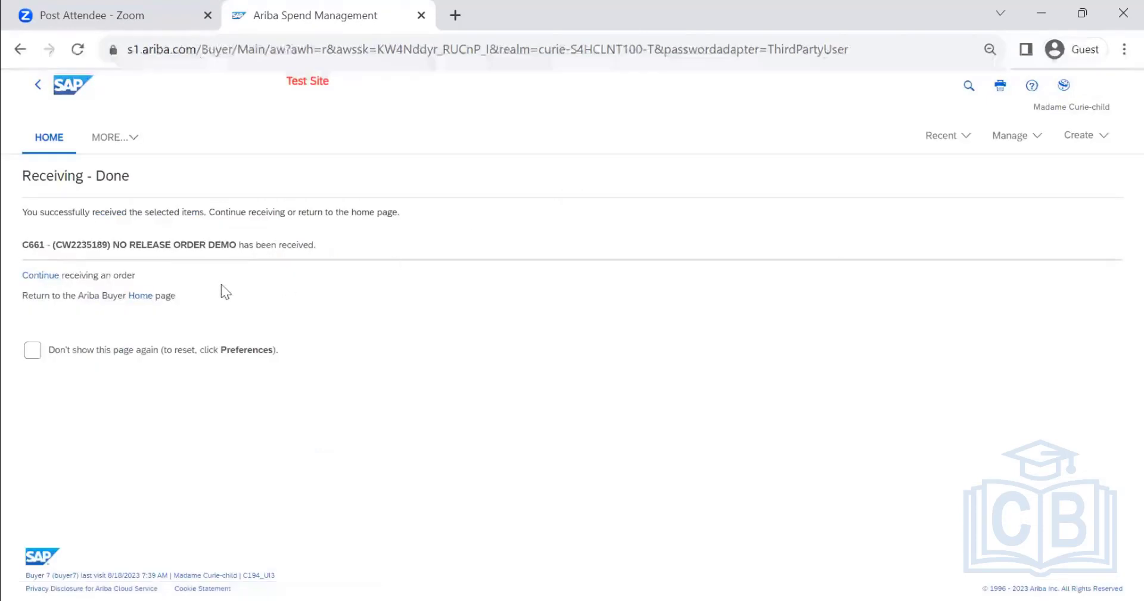
- Return to the home page, reopen contract C661 from the recently viewed items, and check its receipts and invoices
{"action": "left_click", "coordinate": [141, 298]}
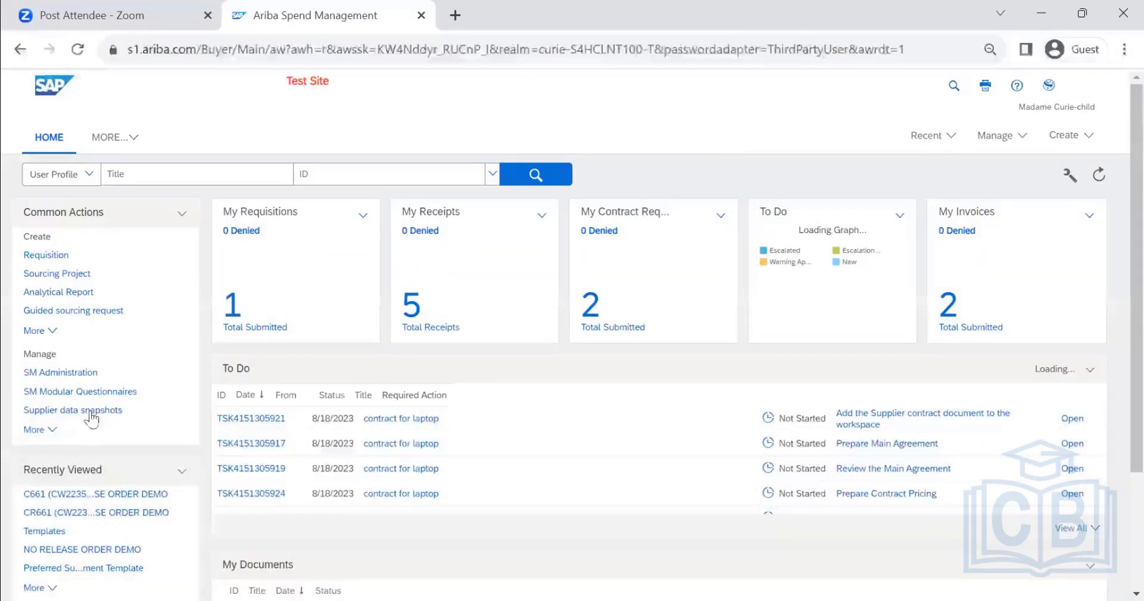
{"action": "left_click", "coordinate": [43, 494]}
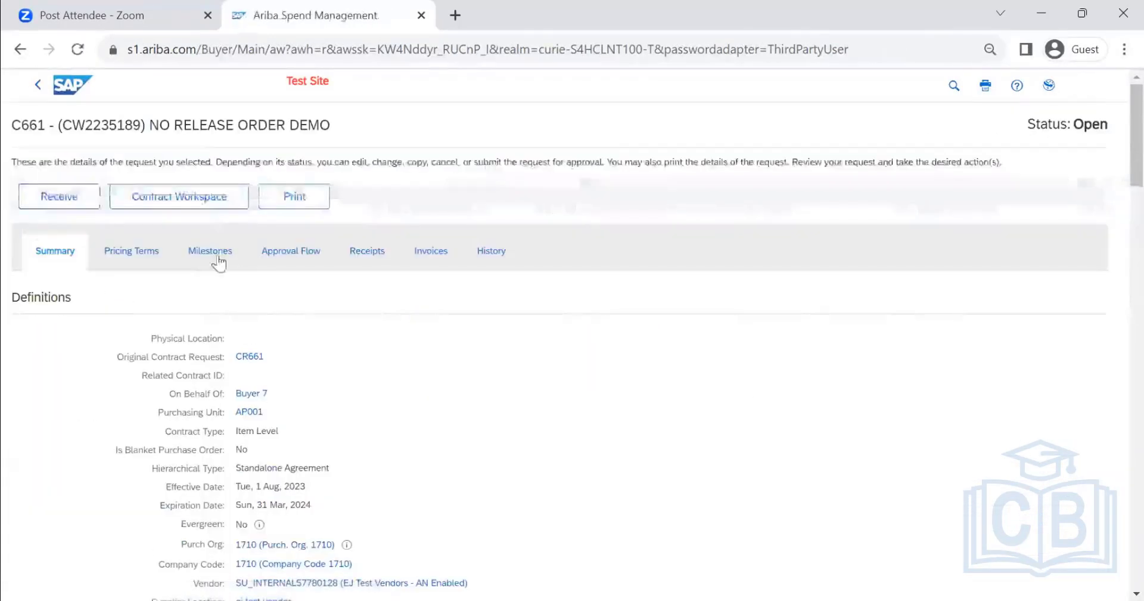
{"action": "left_click", "coordinate": [360, 252]}
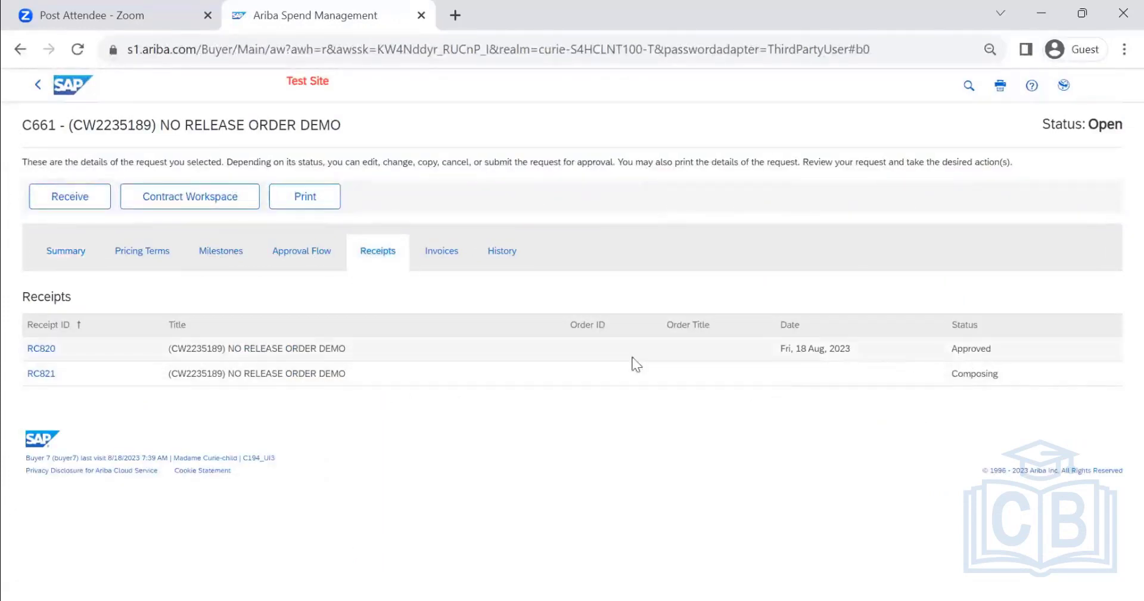
{"action": "left_click", "coordinate": [450, 253]}
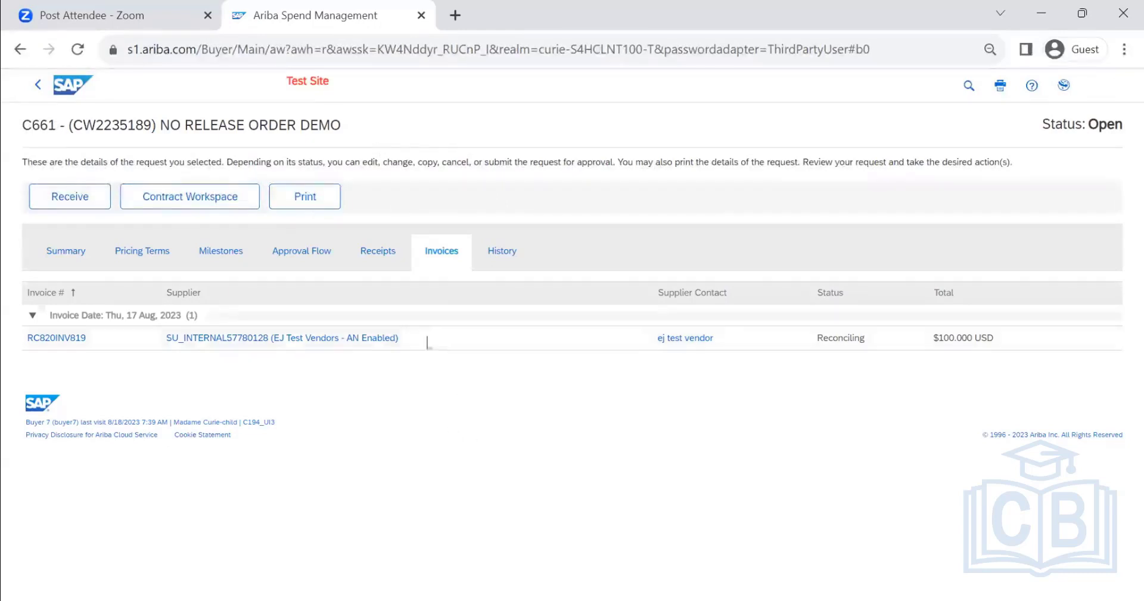
- Review the contract's summary definitions, including its contract type and received amounts, and its pricing terms
{"action": "left_click", "coordinate": [57, 257]}
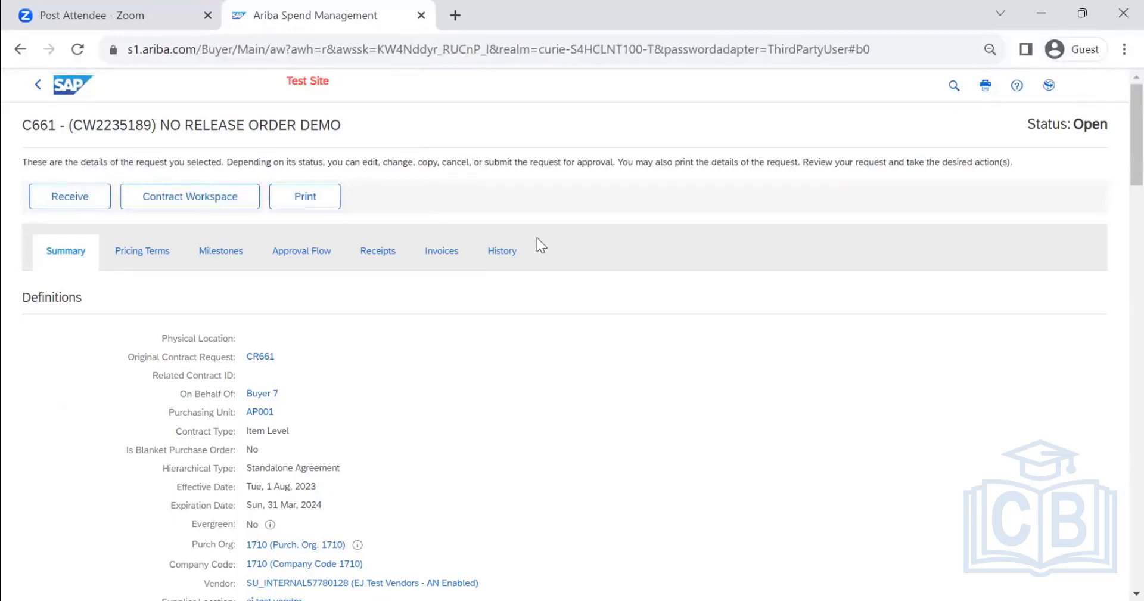
{"action": "scroll", "coordinate": [532, 261], "scroll_direction": "down", "scroll_amount": 1}
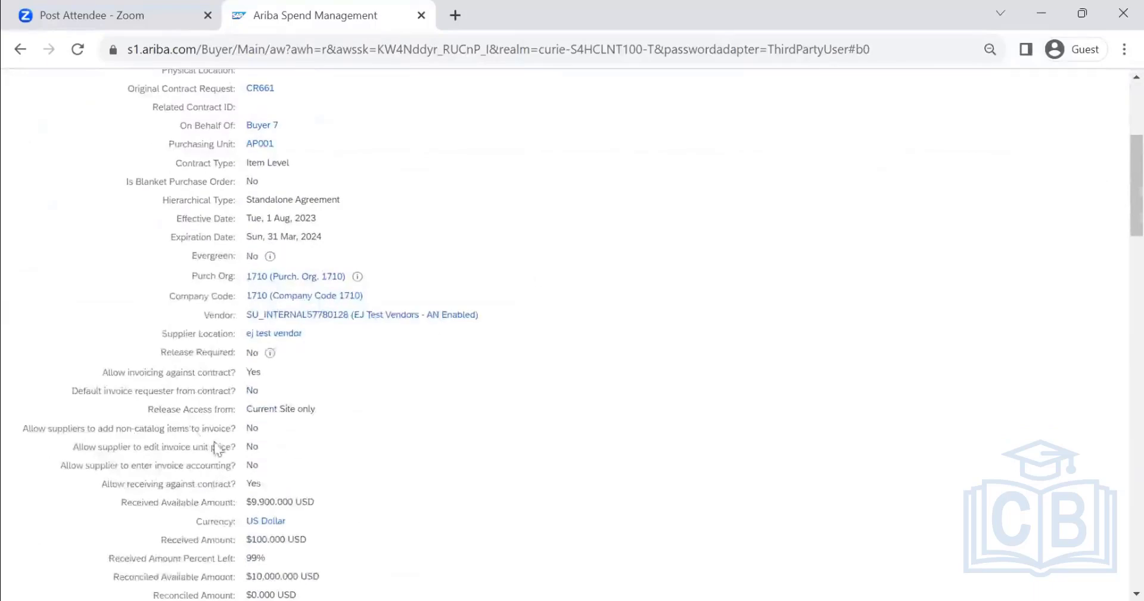
{"action": "scroll", "coordinate": [180, 274], "scroll_direction": "up", "scroll_amount": 5}
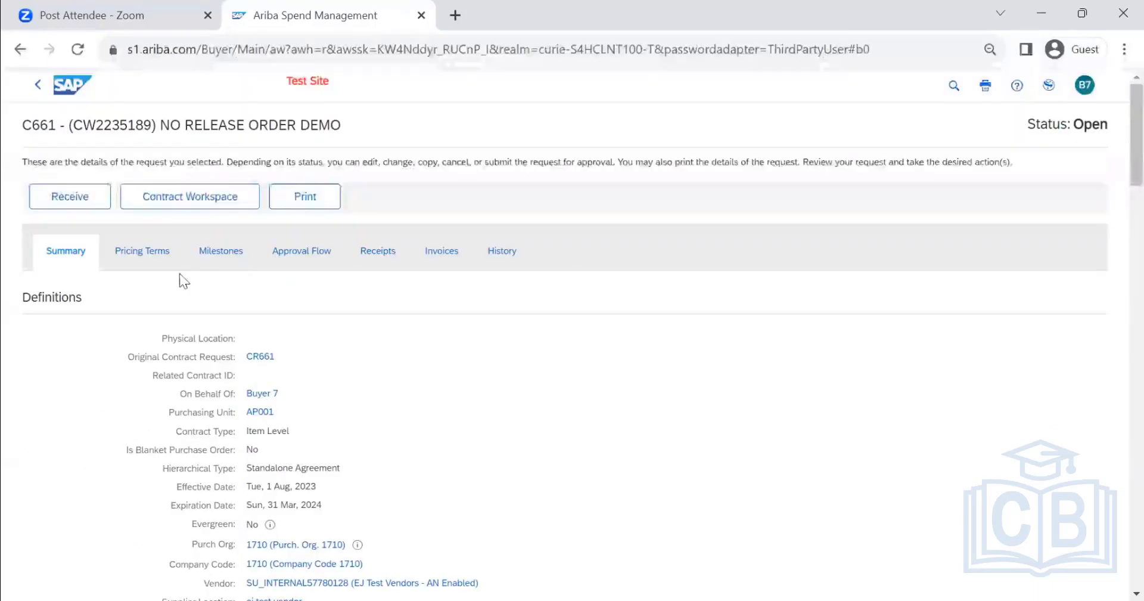
{"action": "scroll", "coordinate": [457, 461], "scroll_direction": "down", "scroll_amount": 9}
{"action": "scroll", "coordinate": [383, 332], "scroll_direction": "up", "scroll_amount": 3}
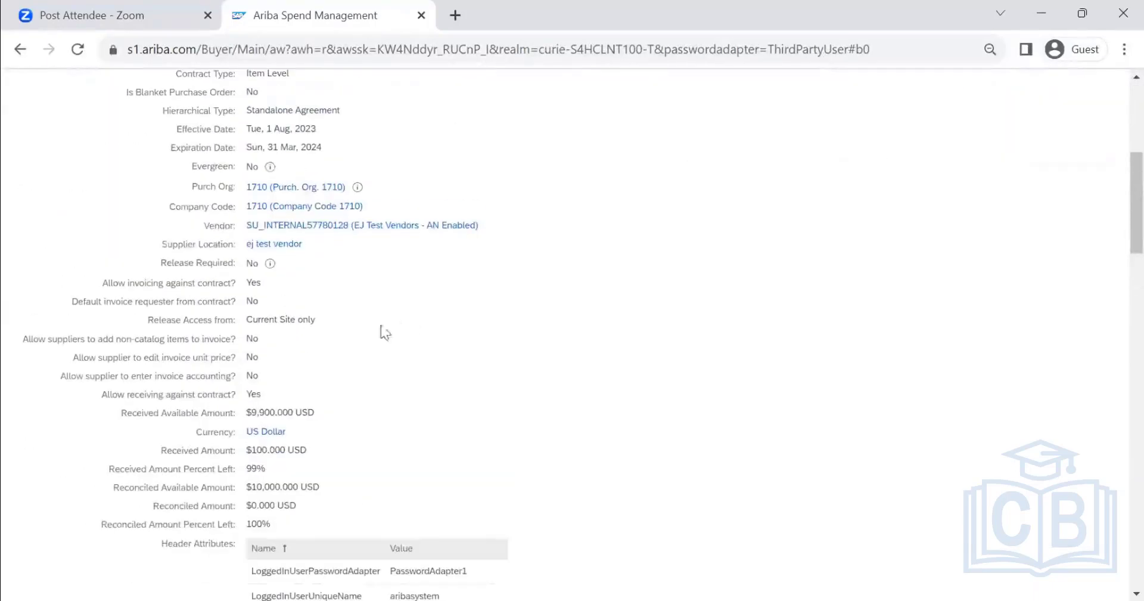
{"action": "scroll", "coordinate": [270, 295], "scroll_direction": "up", "scroll_amount": 3}
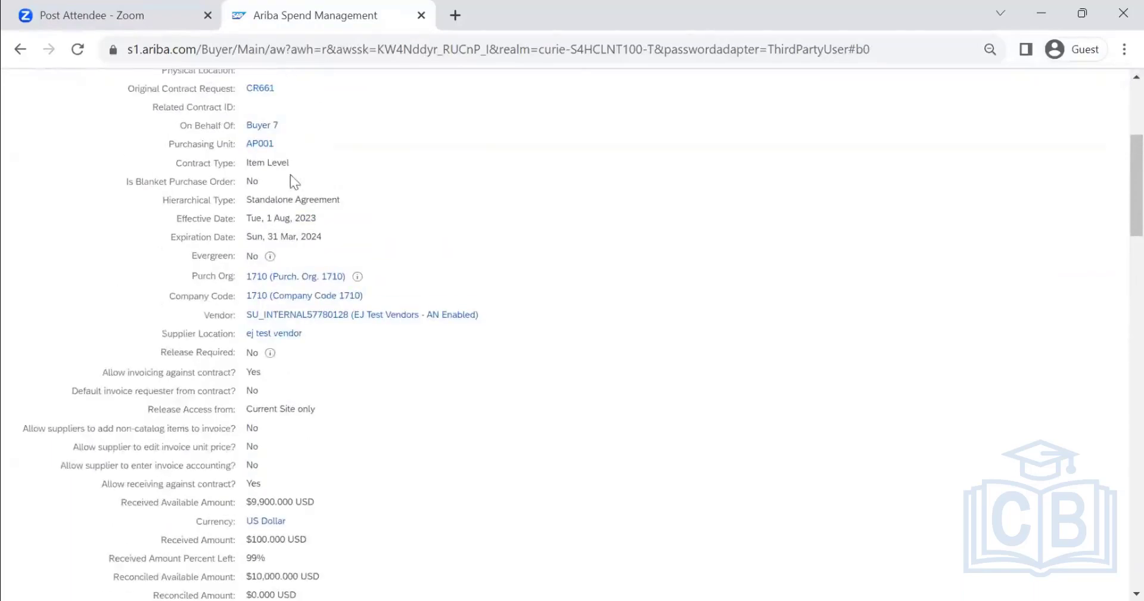
{"action": "left_click_drag", "start_coordinate": [266, 157], "coordinate": [191, 158]}
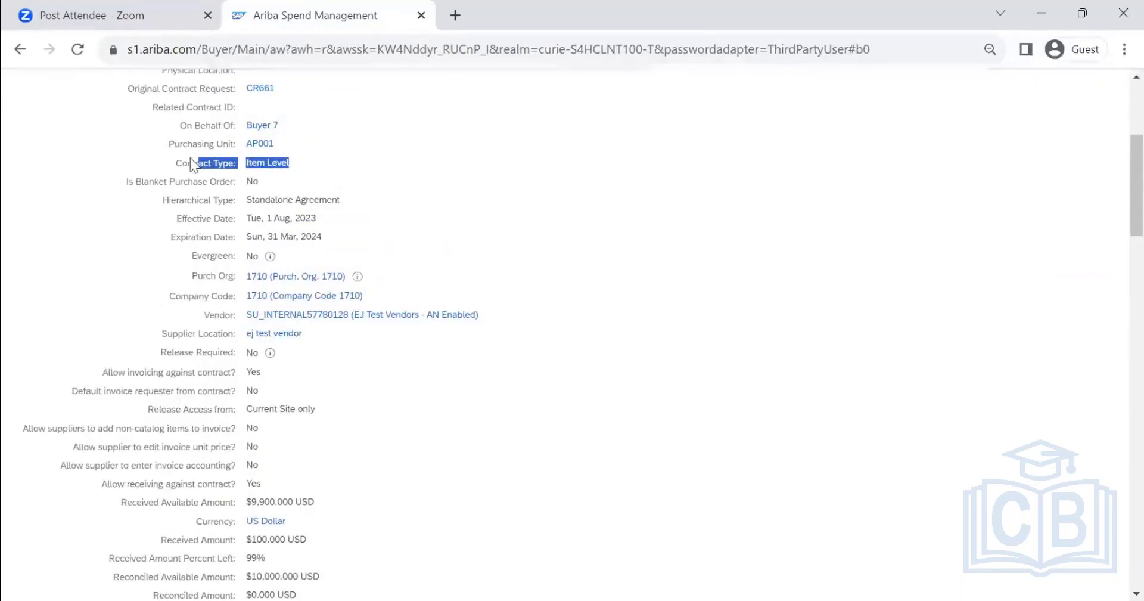
{"action": "scroll", "coordinate": [424, 244], "scroll_direction": "up", "scroll_amount": 5}
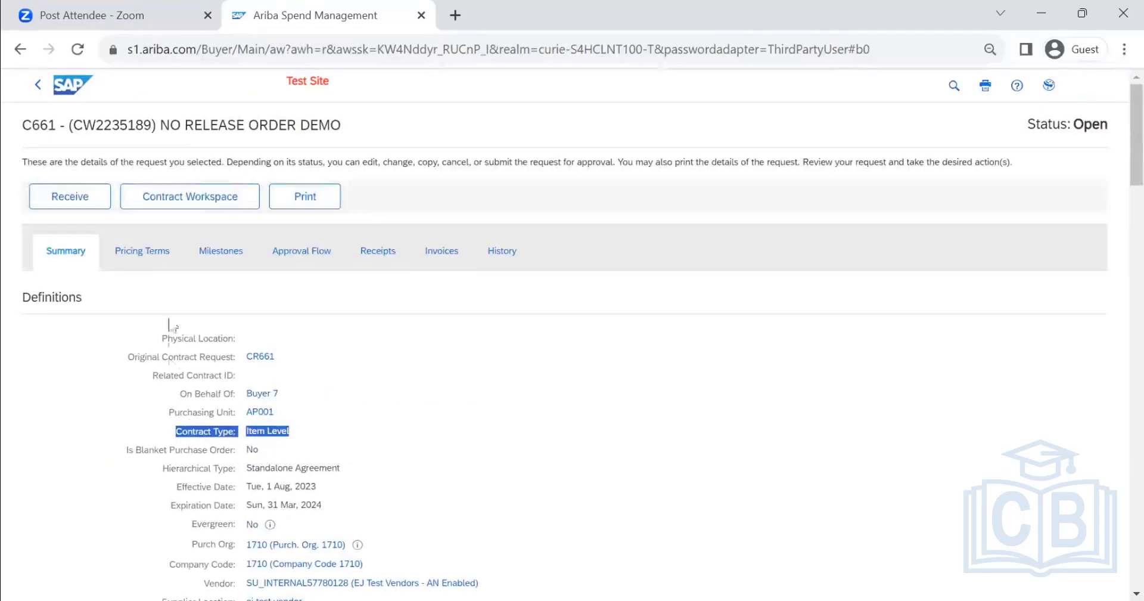
{"action": "left_click", "coordinate": [148, 255]}
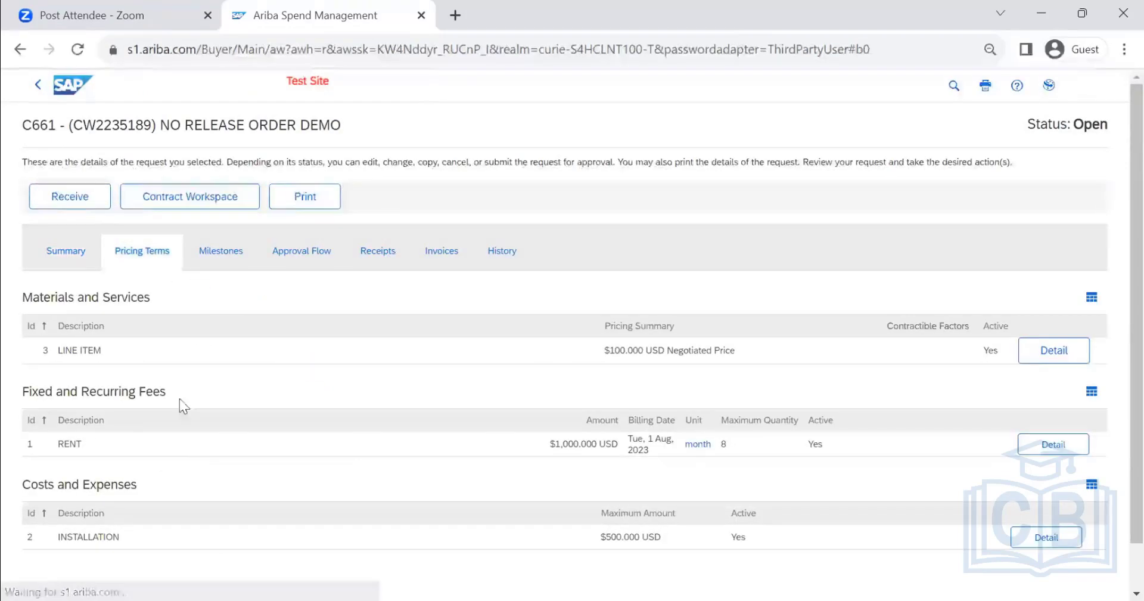
{"action": "scroll", "coordinate": [180, 398], "scroll_direction": "down", "scroll_amount": 1}
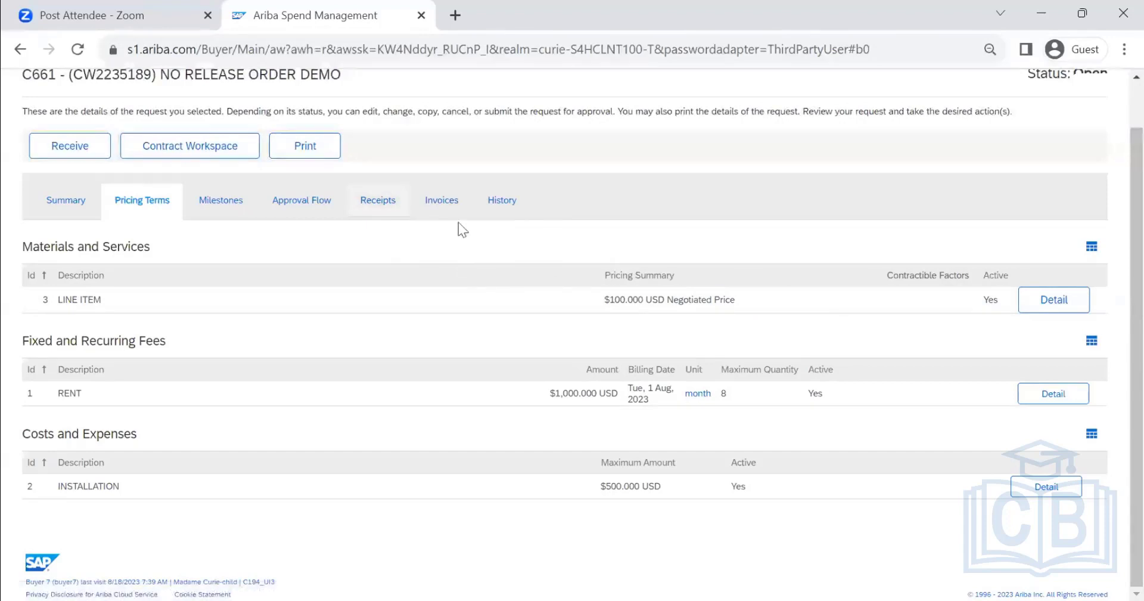
- Open the contract's composing receipt RC821 for editing, set LINE ITEM's accepted quantity to 3, and proceed to the receipt summary
{"action": "left_click", "coordinate": [378, 204]}
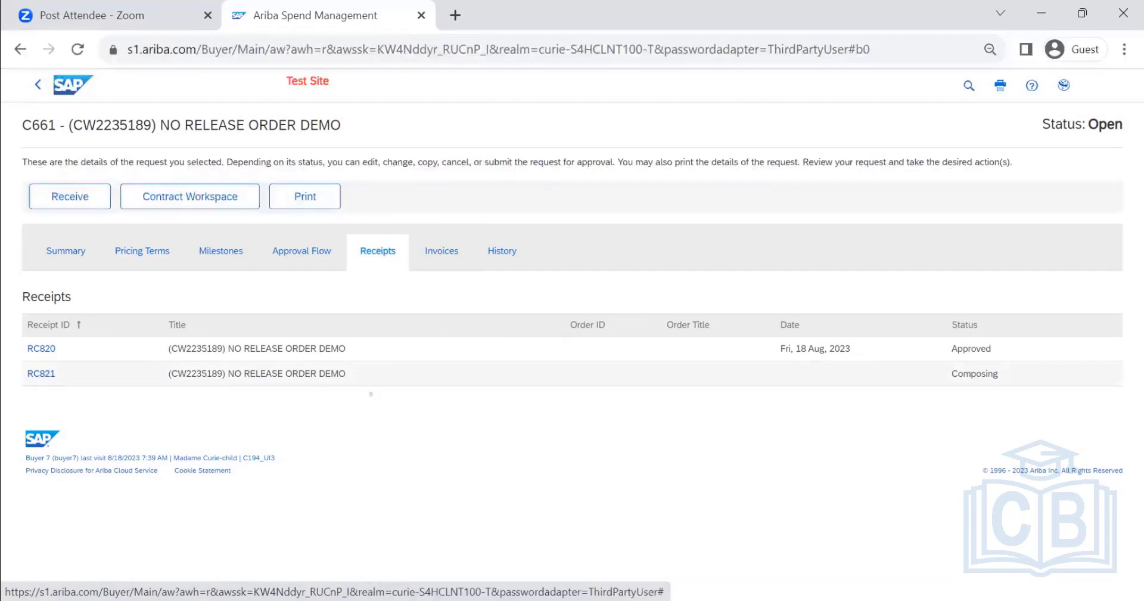
{"action": "left_click_drag", "start_coordinate": [975, 367], "coordinate": [1000, 363]}
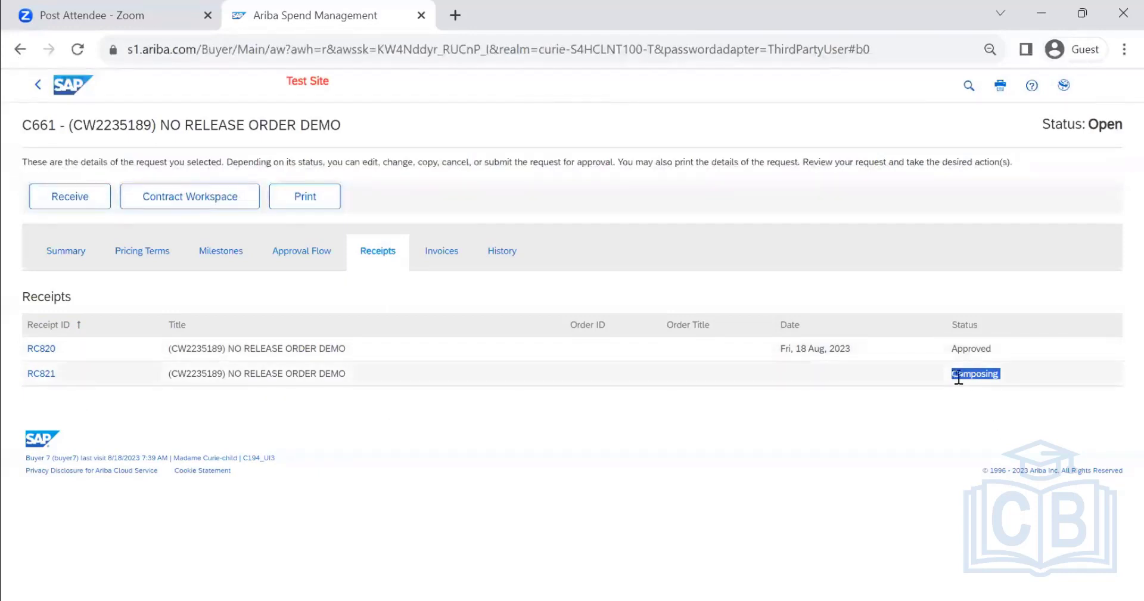
{"action": "left_click", "coordinate": [42, 374]}
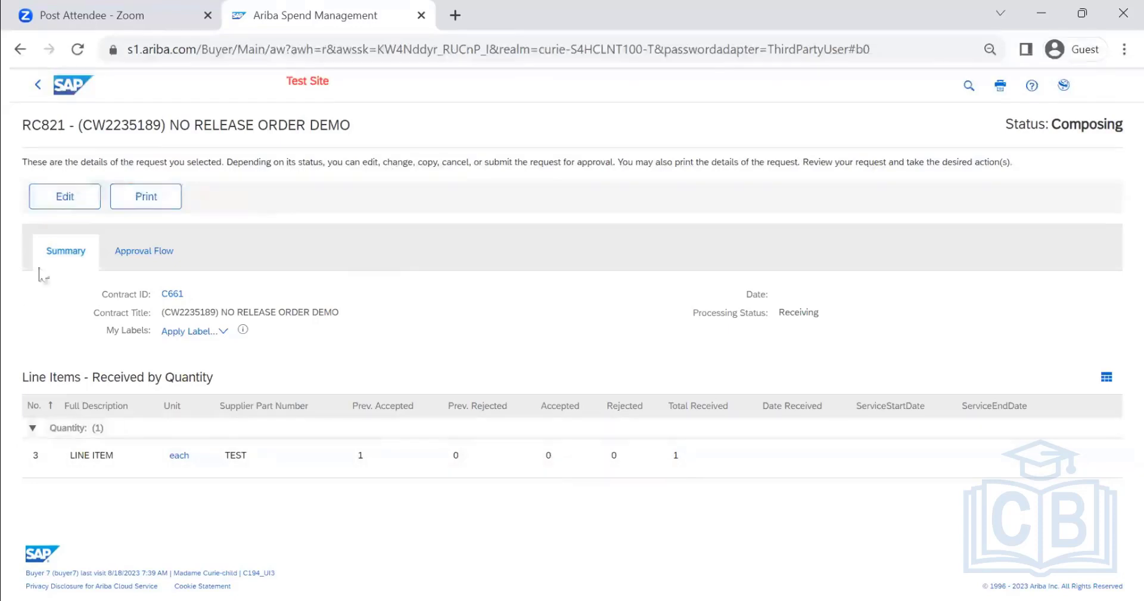
{"action": "left_click", "coordinate": [81, 207]}
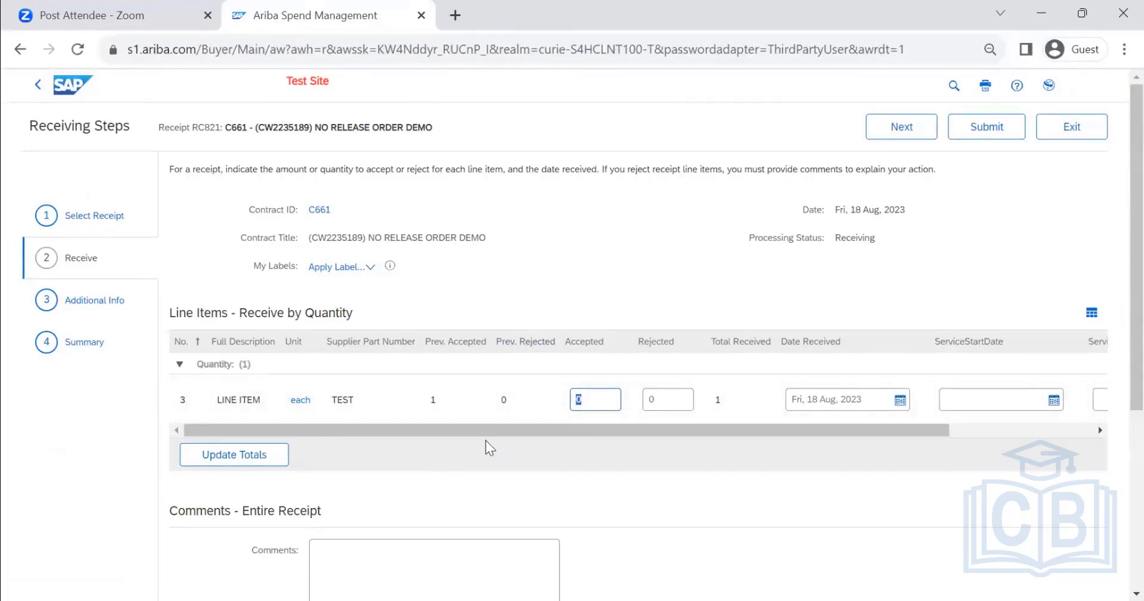
{"action": "type", "text": "3"}
{"action": "left_click", "coordinate": [987, 127]}
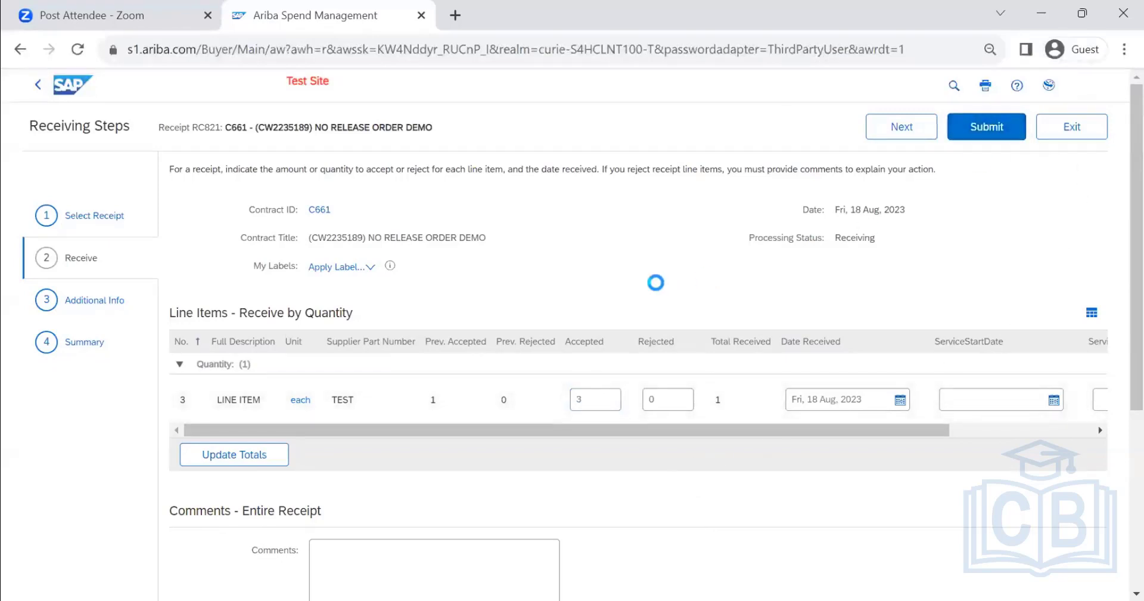
{"action": "left_click", "coordinate": [972, 129]}
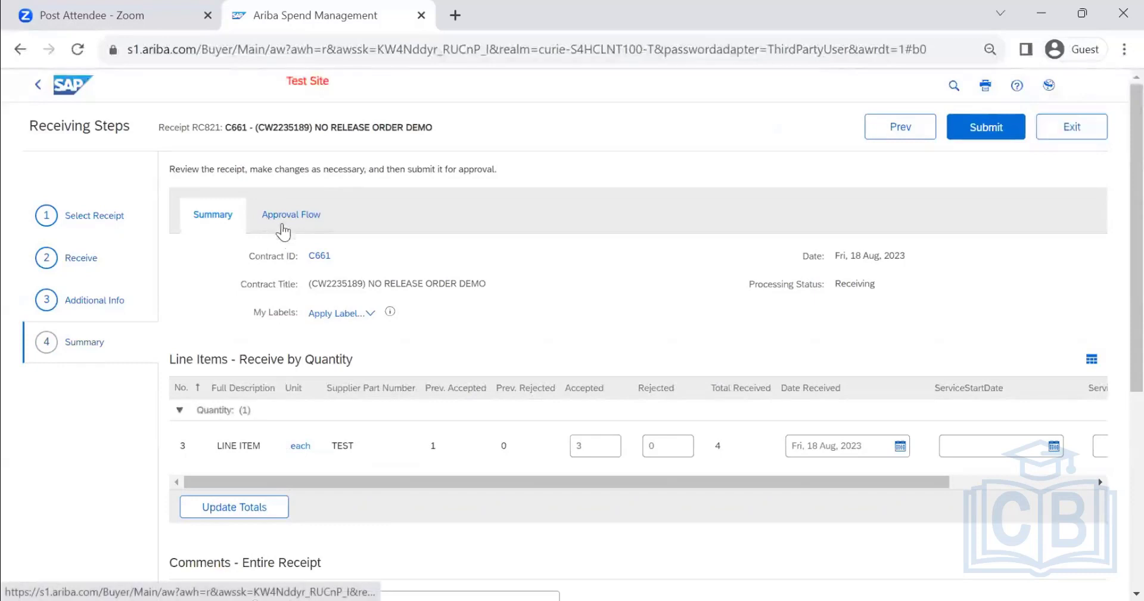
- Delete the active approver Buyer 7 from receipt RC821's approval flow and submit the receipt
{"action": "left_click", "coordinate": [280, 228]}
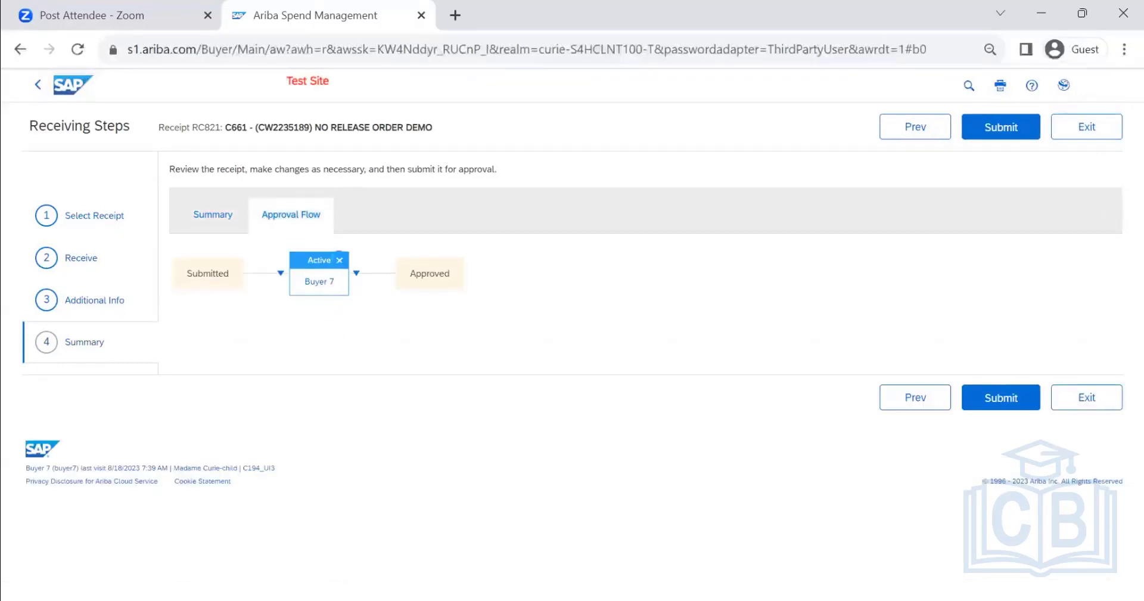
{"action": "left_click", "coordinate": [339, 260]}
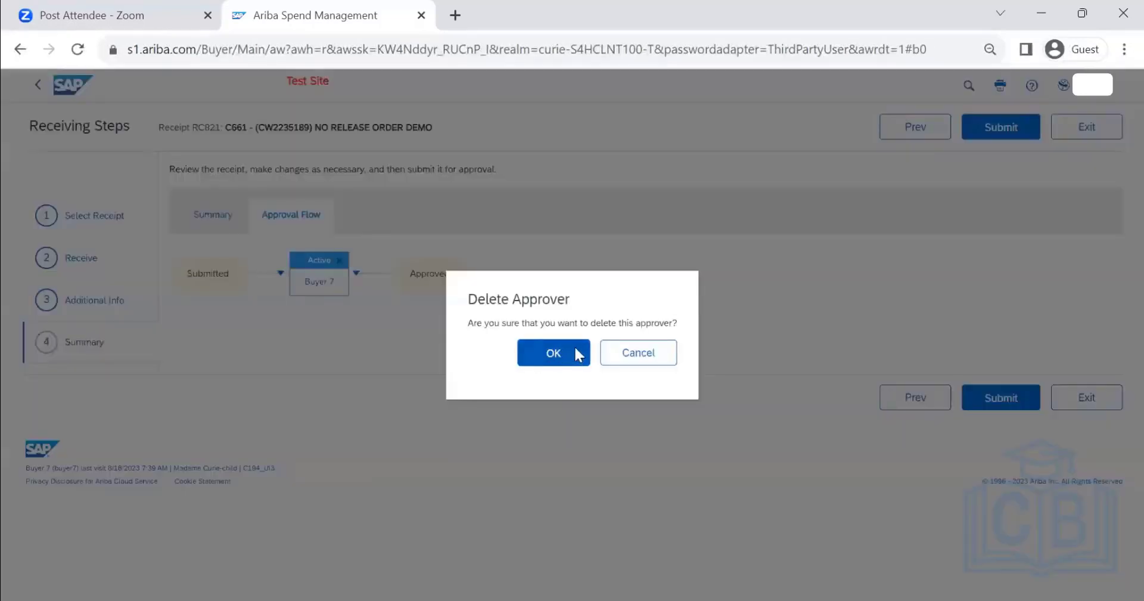
{"action": "left_click", "coordinate": [576, 352]}
{"action": "left_click", "coordinate": [1014, 129]}
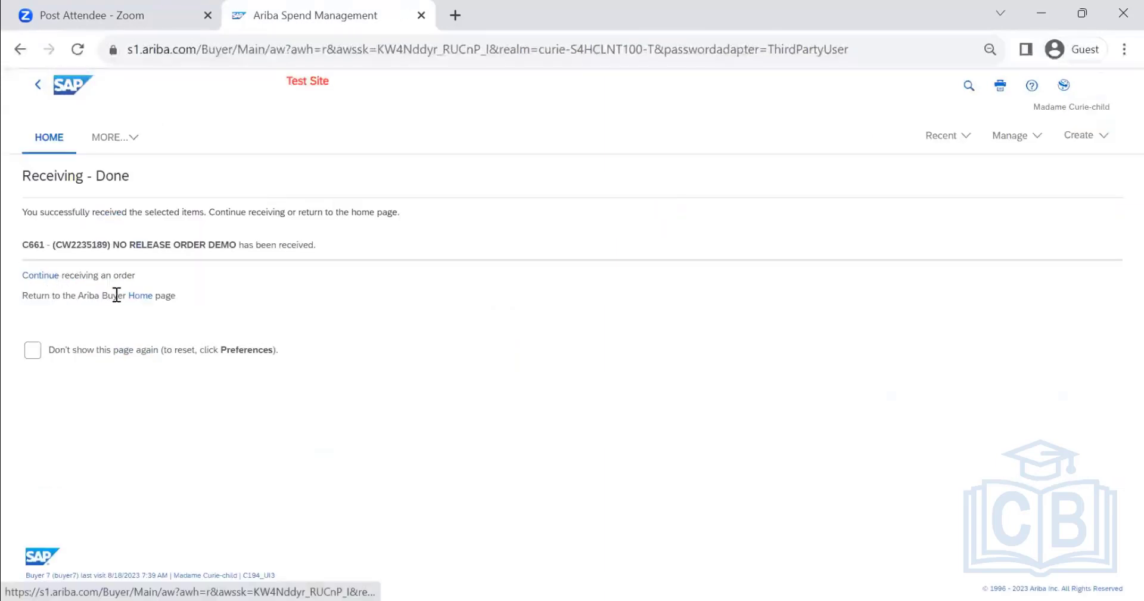
- Reopen contract C661 from the home page and check the status of its receipts and the ERS invoices
{"action": "left_click", "coordinate": [148, 296]}
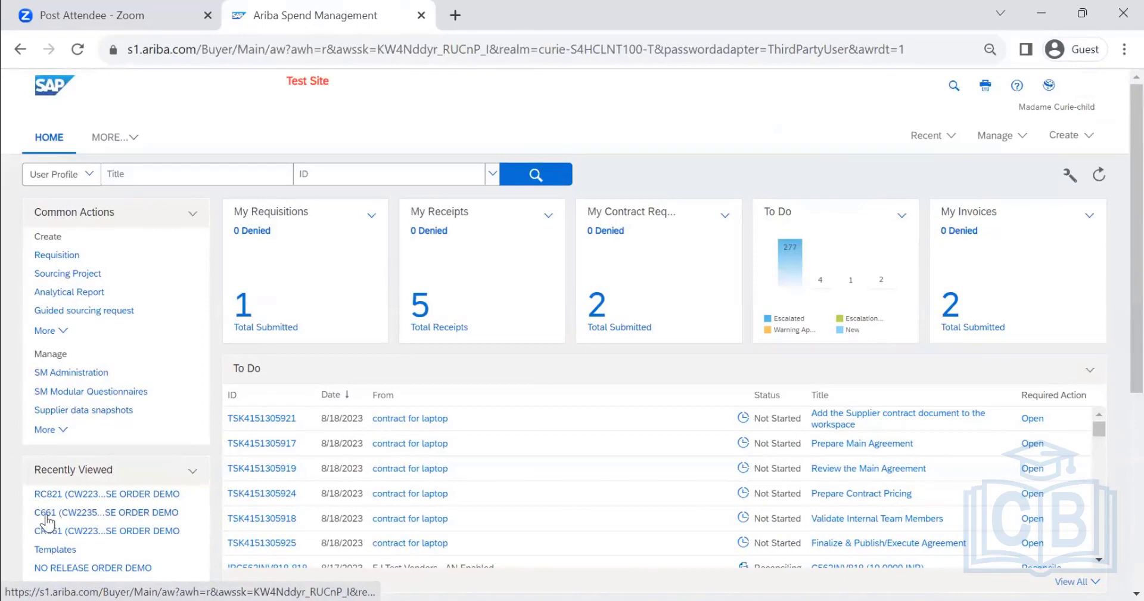
{"action": "left_click", "coordinate": [44, 514]}
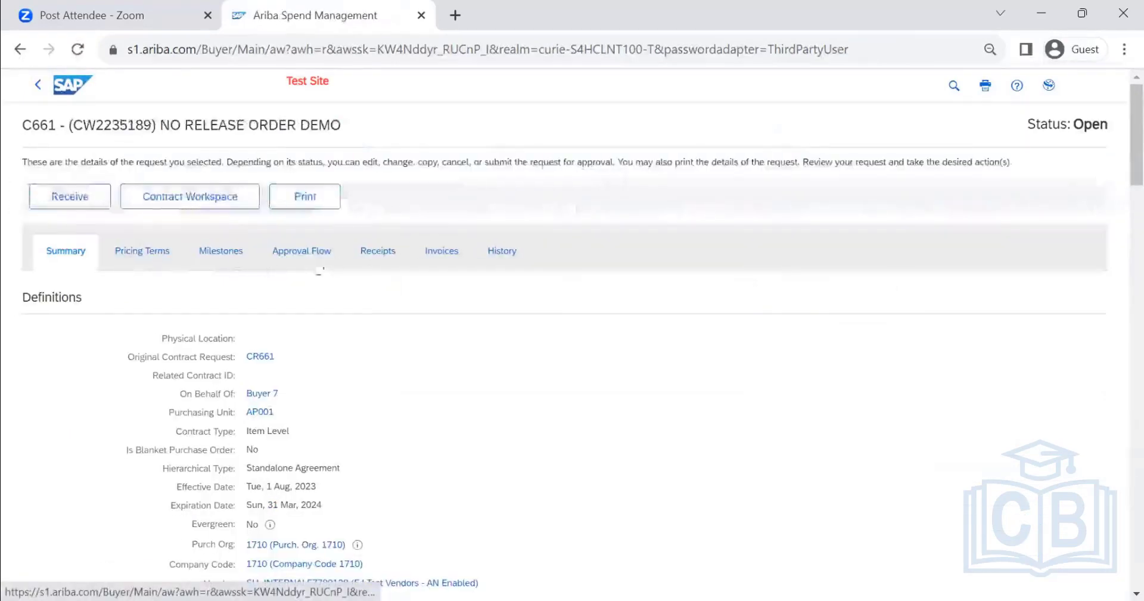
{"action": "left_click", "coordinate": [380, 253]}
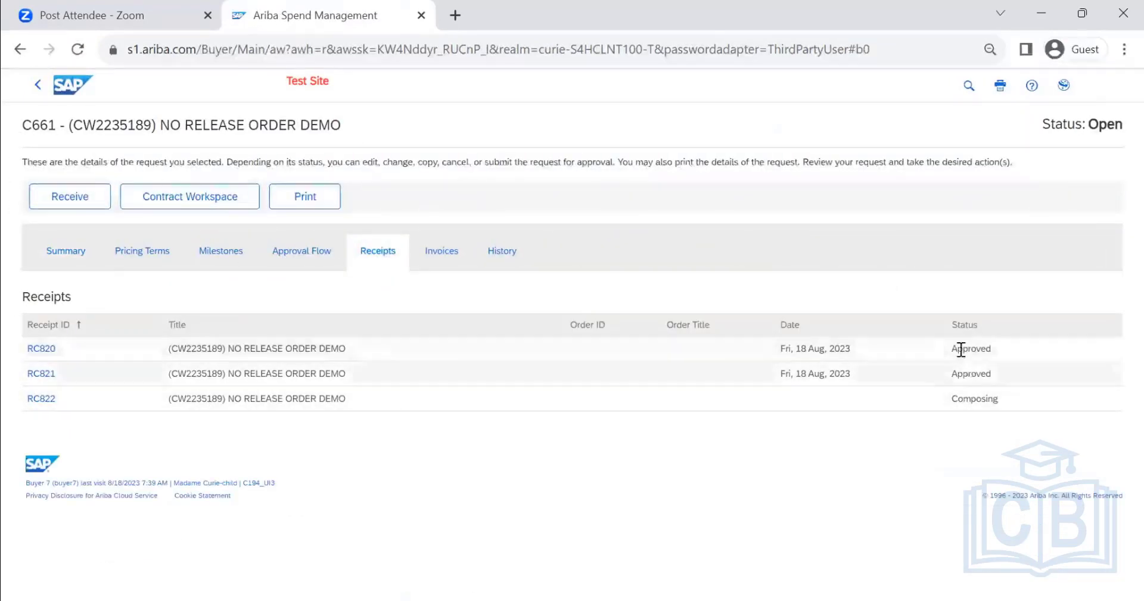
{"action": "left_click", "coordinate": [431, 252]}
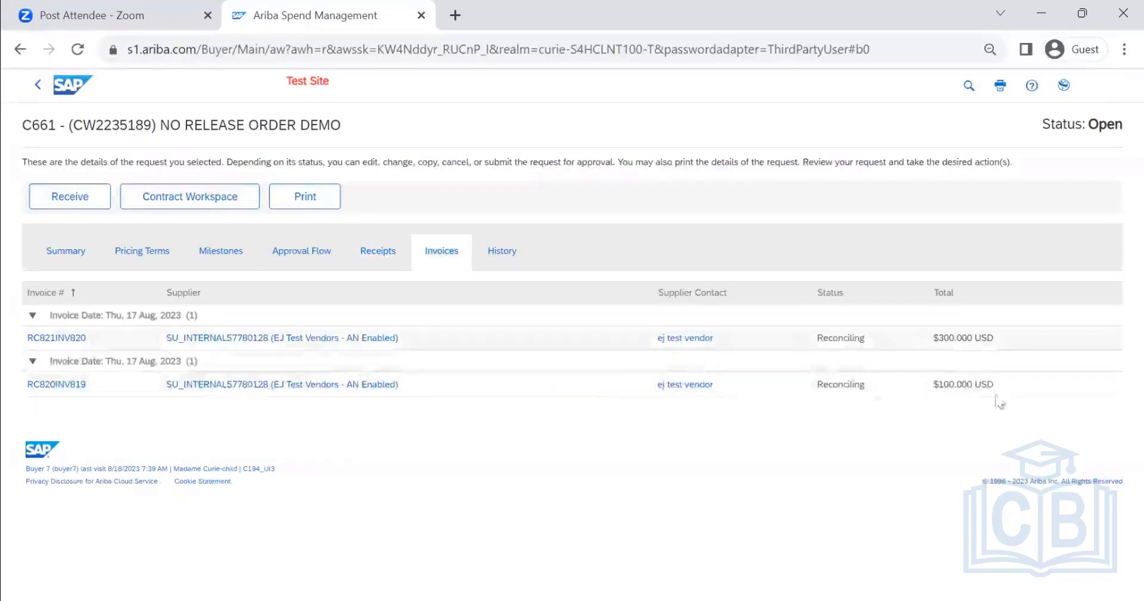
{"action": "left_click", "coordinate": [322, 256]}
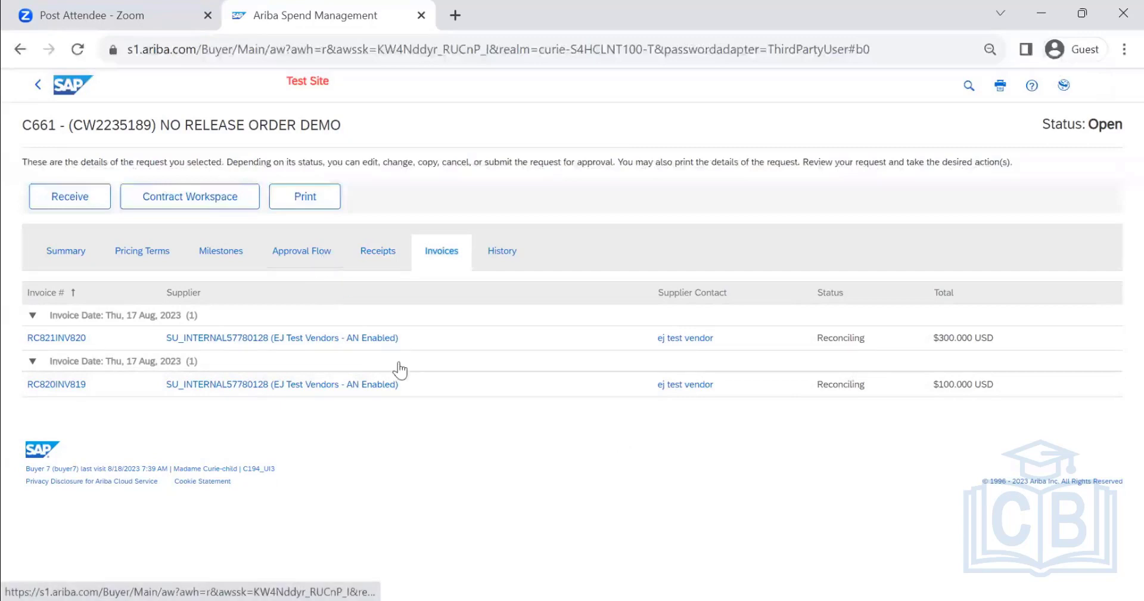
- Check contract C661's receipts and their statuses, and review the definitions and limits in its summary
{"action": "left_click", "coordinate": [379, 253]}
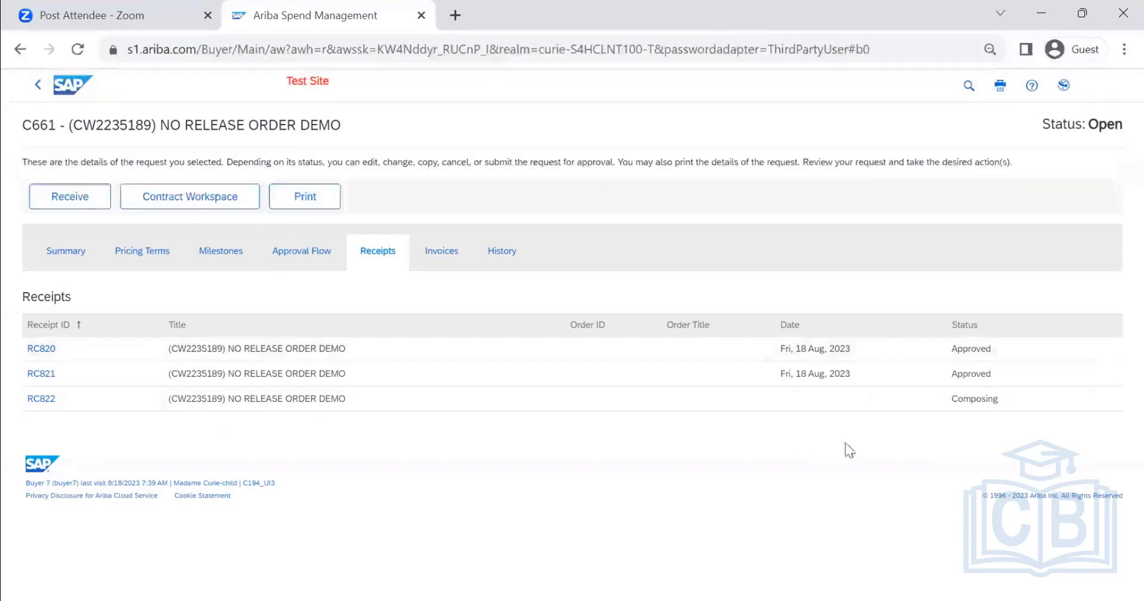
{"action": "left_click", "coordinate": [53, 249]}
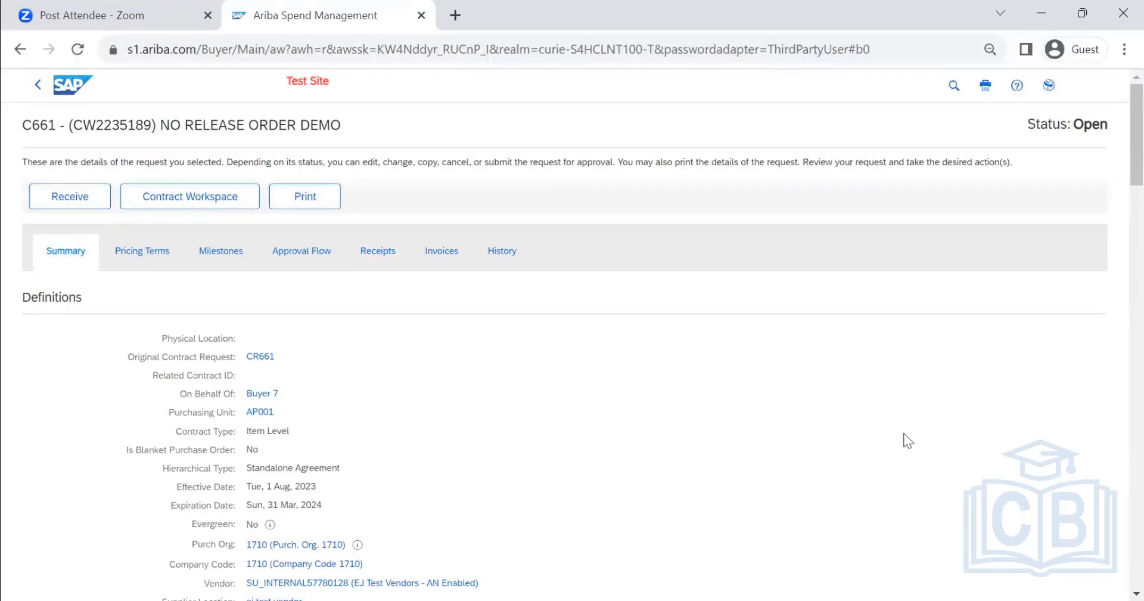
{"action": "scroll", "coordinate": [601, 226], "scroll_direction": "down", "scroll_amount": 10}
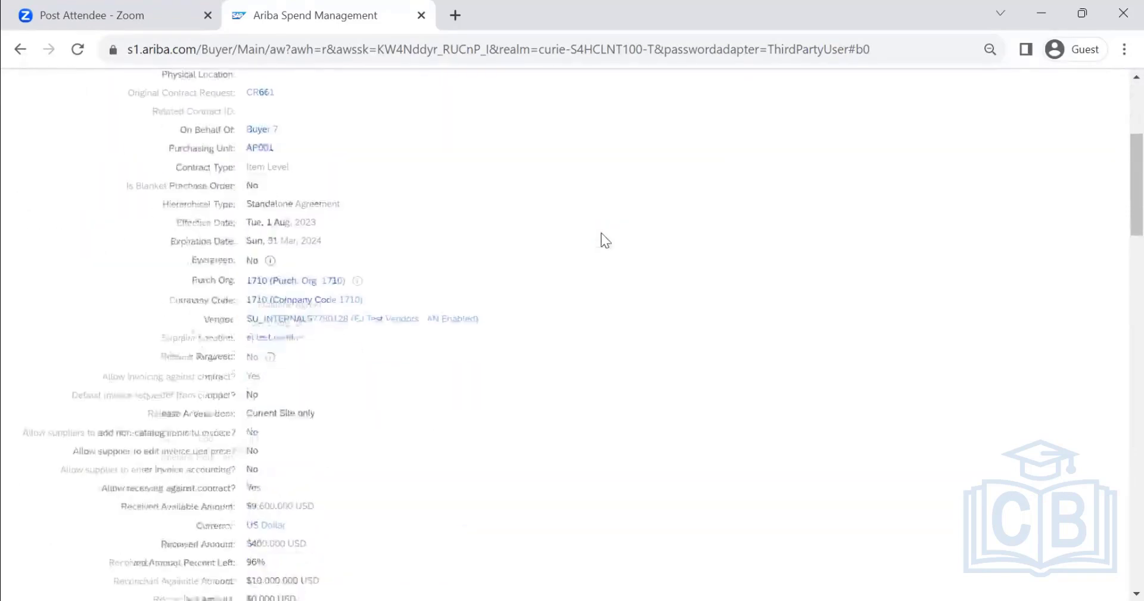
{"action": "scroll", "coordinate": [596, 232], "scroll_direction": "down", "scroll_amount": 10}
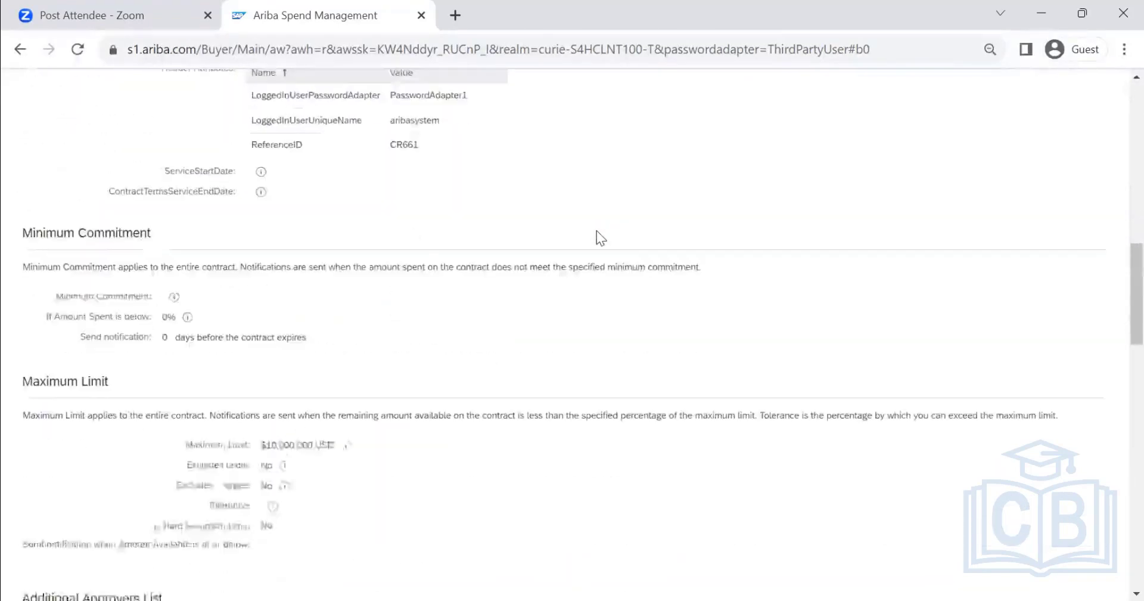
{"action": "scroll", "coordinate": [602, 230], "scroll_direction": "up", "scroll_amount": 15}
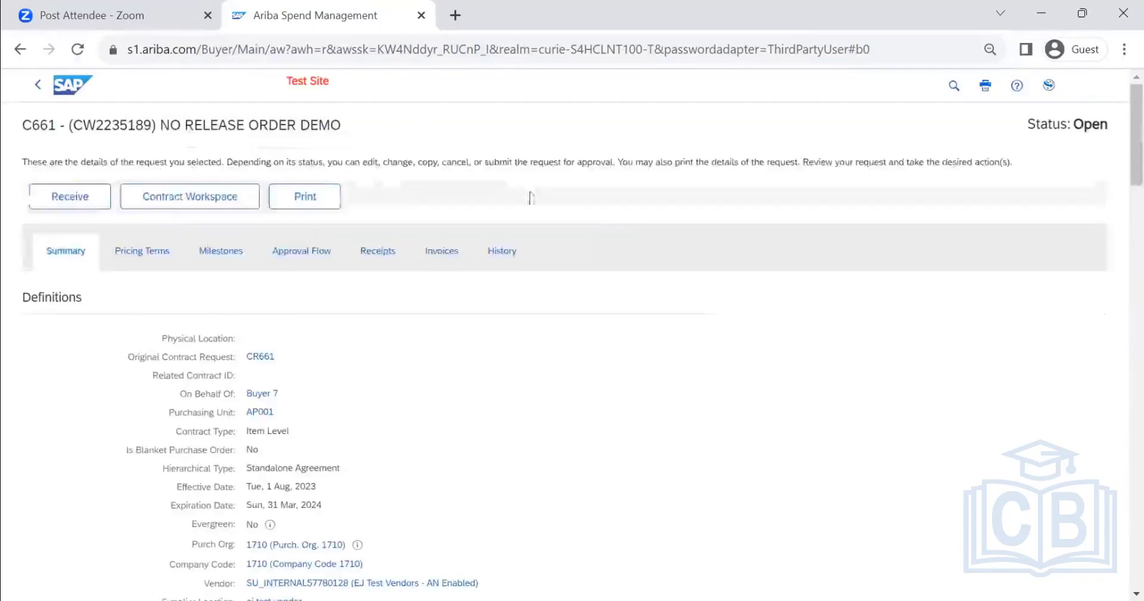
- Return to the home page and open the Contract Templates folder in the template library
{"action": "left_click", "coordinate": [78, 89]}
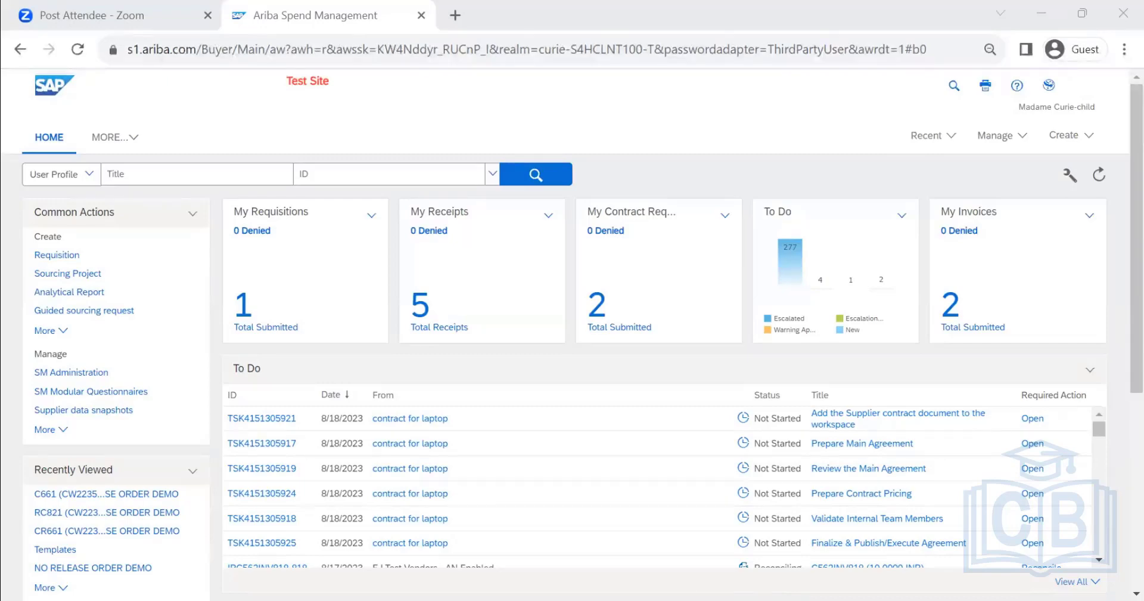
{"action": "left_click", "coordinate": [825, 125]}
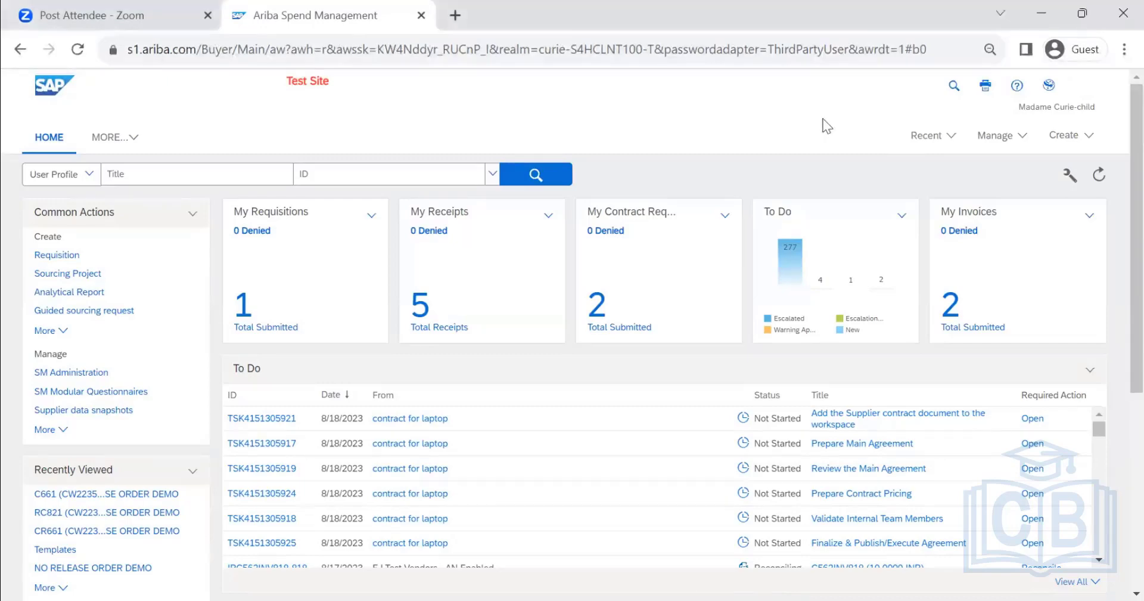
{"action": "left_click", "coordinate": [991, 141]}
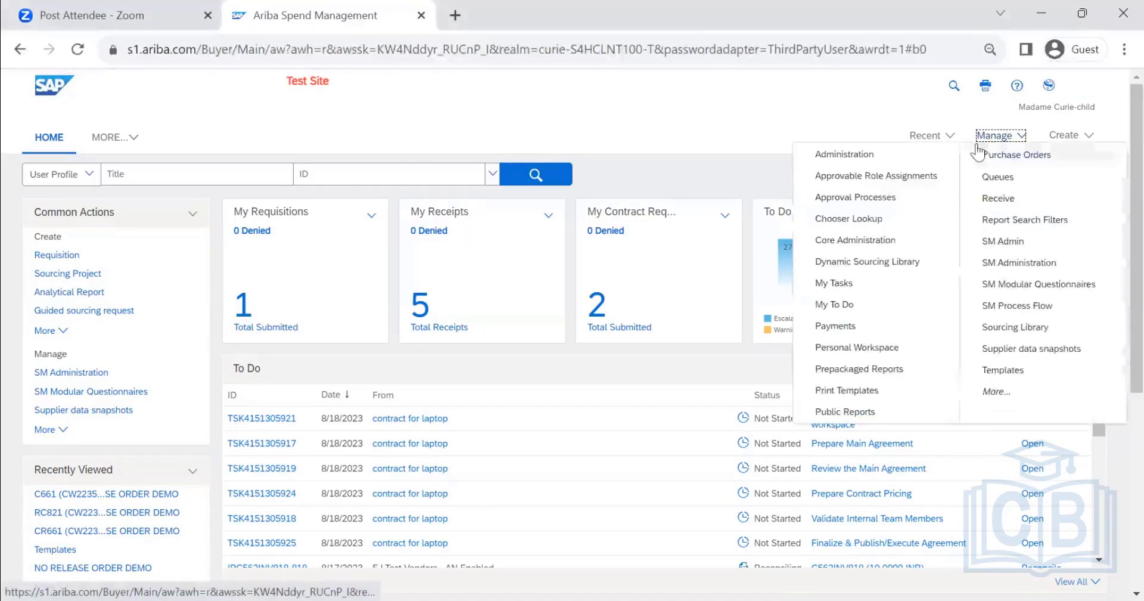
{"action": "left_click", "coordinate": [1013, 370]}
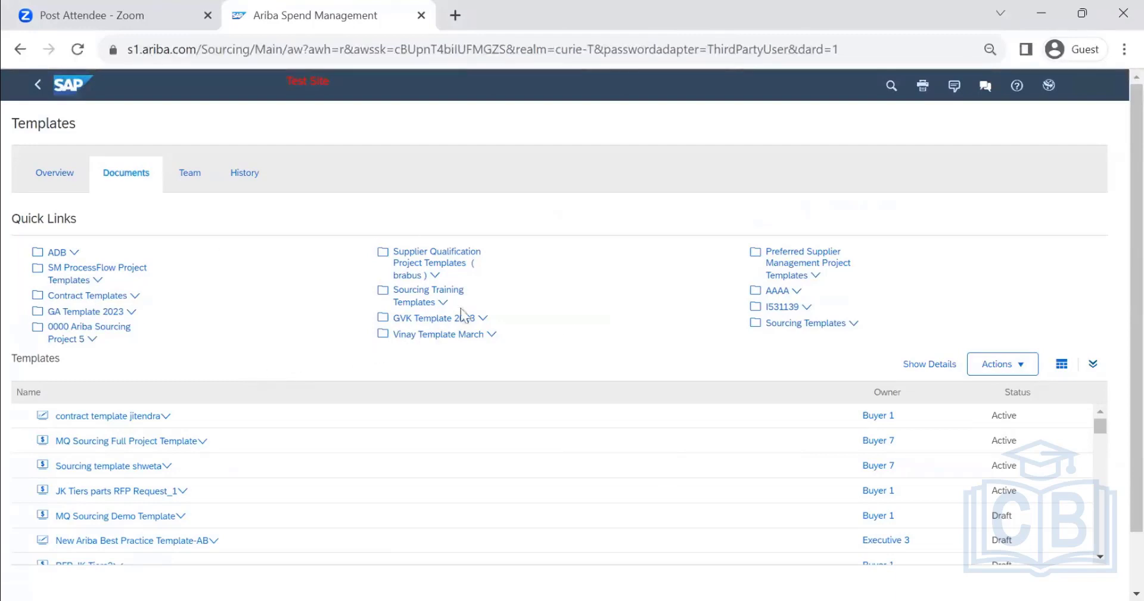
{"action": "left_click", "coordinate": [106, 295]}
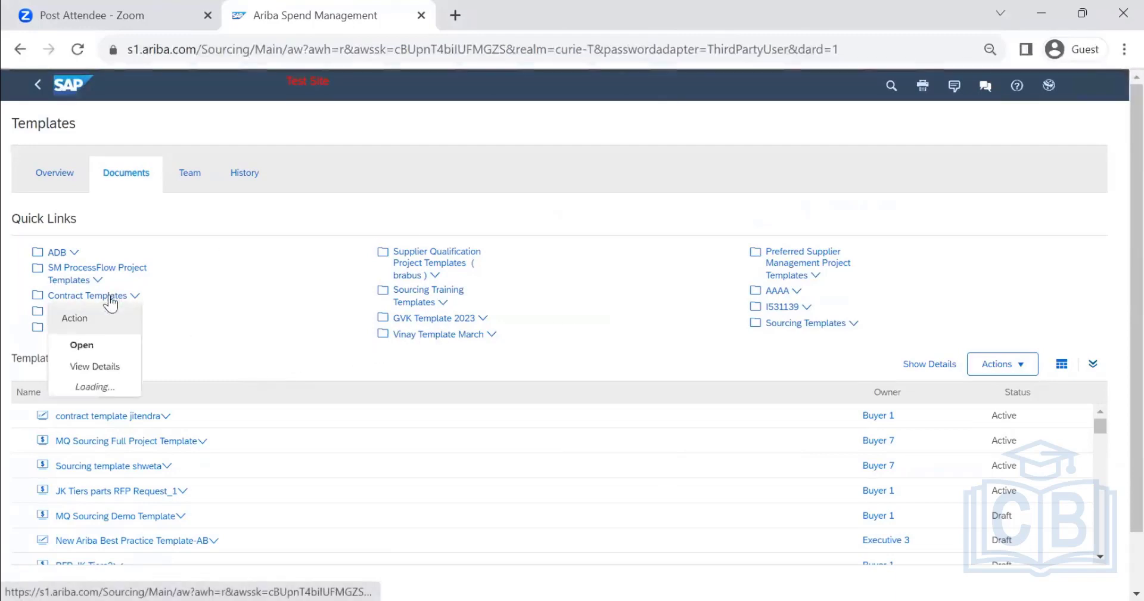
{"action": "left_click", "coordinate": [100, 344]}
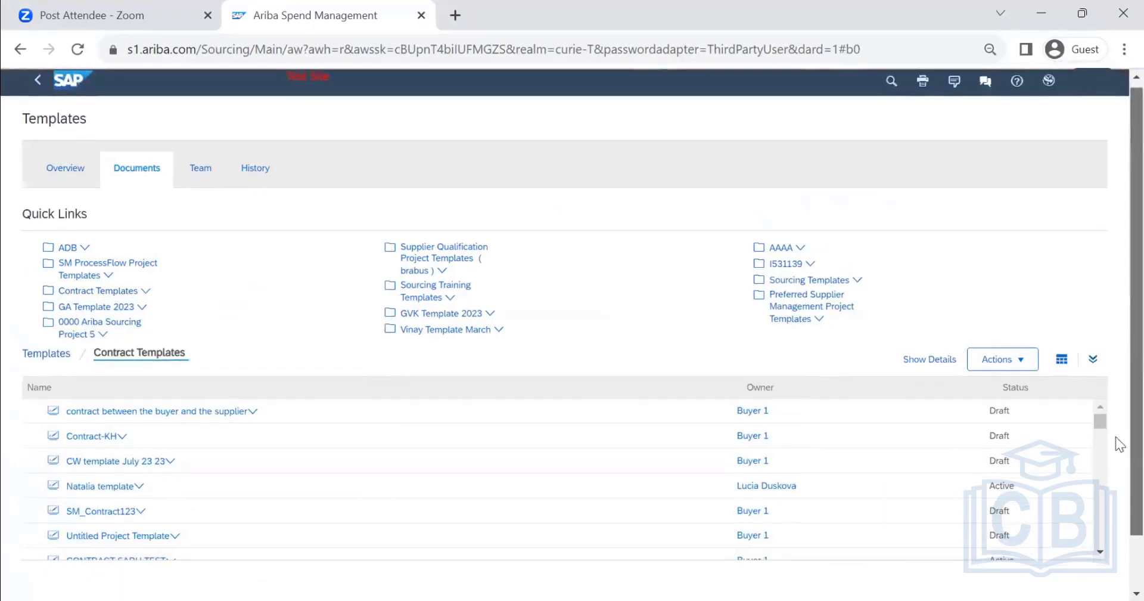
{"action": "scroll", "coordinate": [1114, 441], "scroll_direction": "down", "scroll_amount": 2}
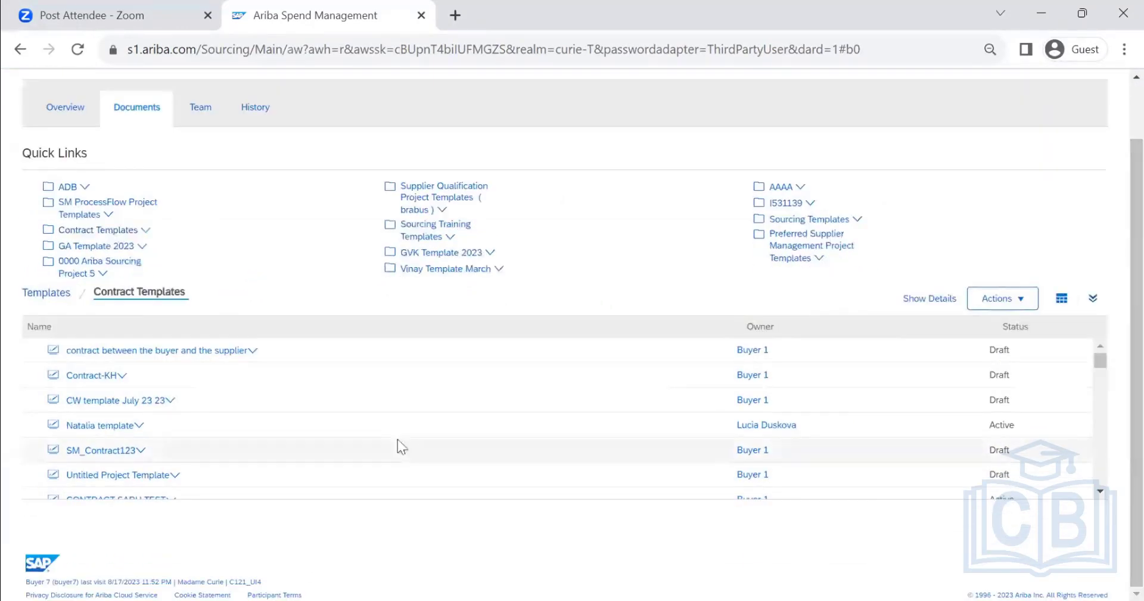
- Open the template "contract between the buyer and the supplier", check its project type, and exit it
{"action": "left_click", "coordinate": [206, 353]}
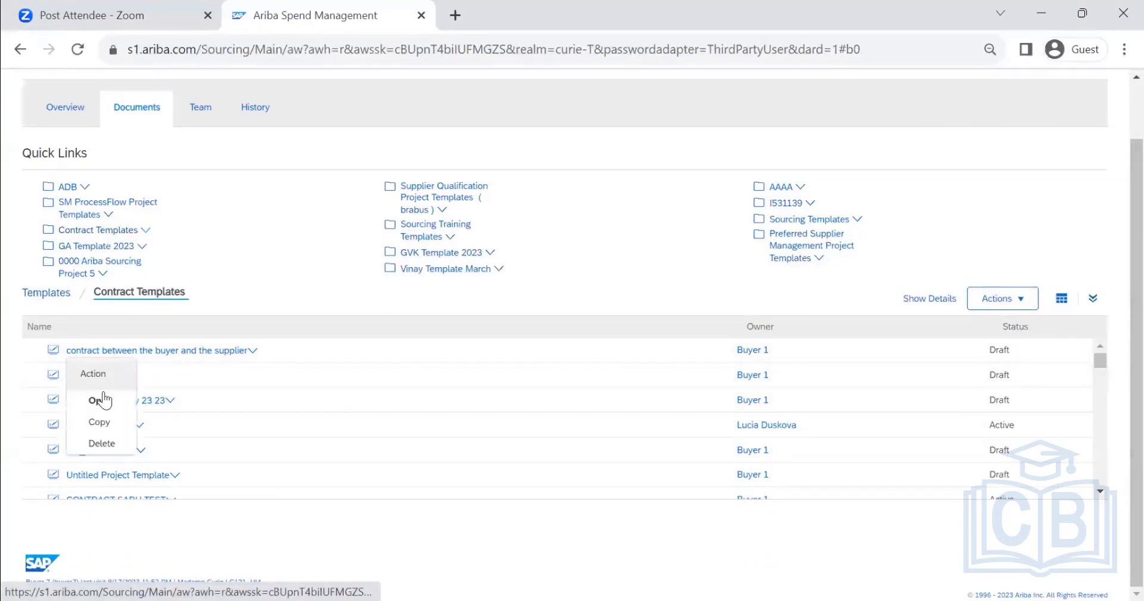
{"action": "left_click", "coordinate": [104, 399]}
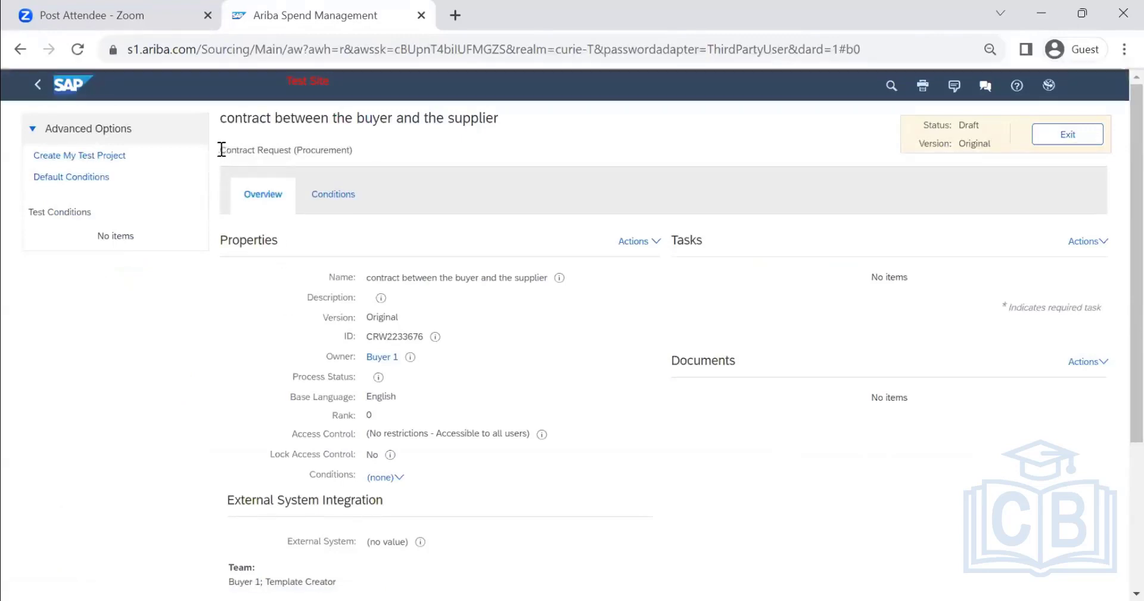
{"action": "left_click_drag", "start_coordinate": [221, 153], "coordinate": [363, 153]}
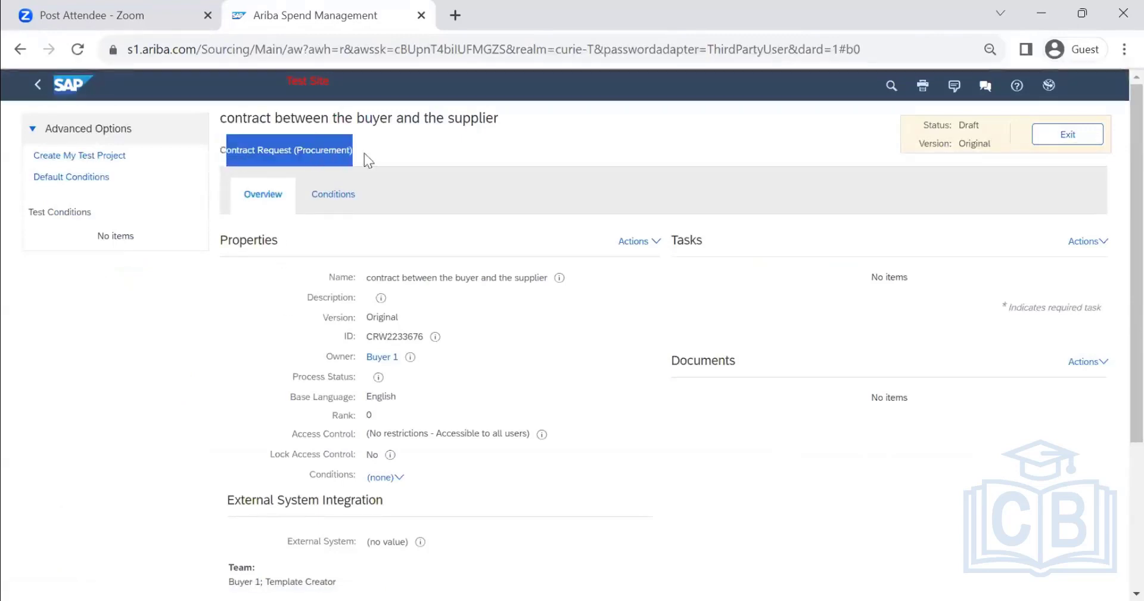
{"action": "left_click", "coordinate": [1080, 139]}
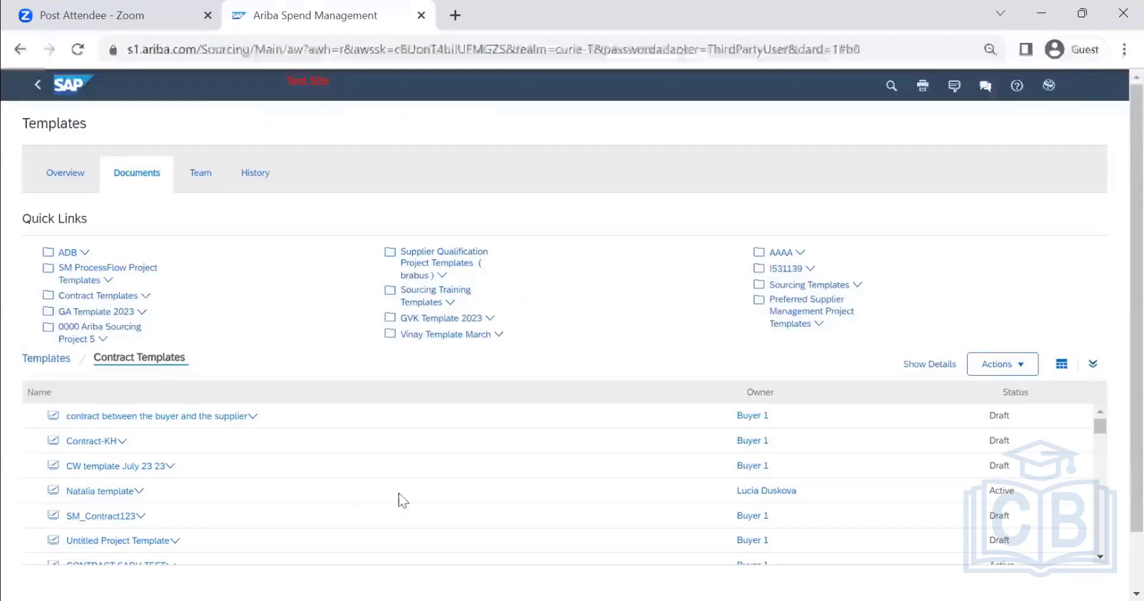
- Add the Document Type column to the contract templates list and sort the list by it
{"action": "scroll", "coordinate": [1120, 355], "scroll_direction": "down", "scroll_amount": 1}
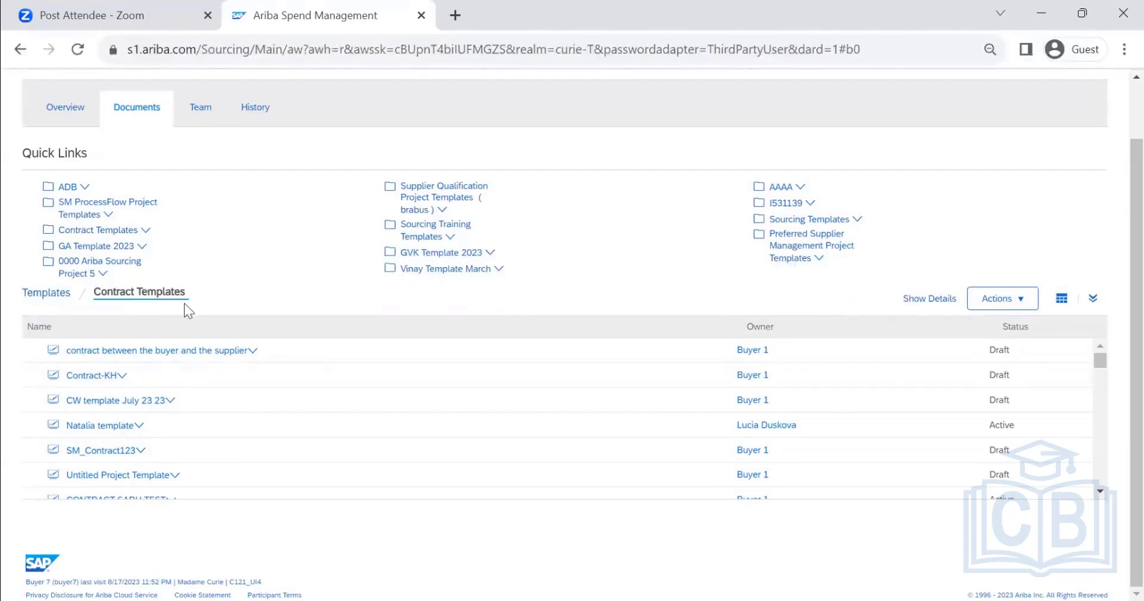
{"action": "scroll", "coordinate": [470, 296], "scroll_direction": "up", "scroll_amount": 1}
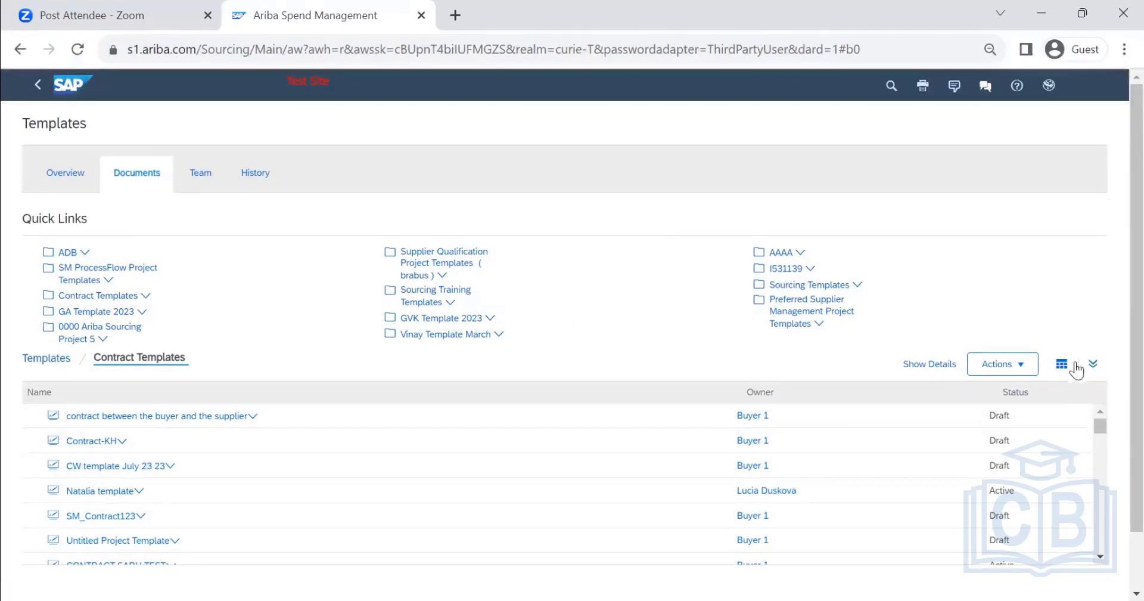
{"action": "left_click", "coordinate": [1006, 370]}
{"action": "left_click", "coordinate": [1062, 368]}
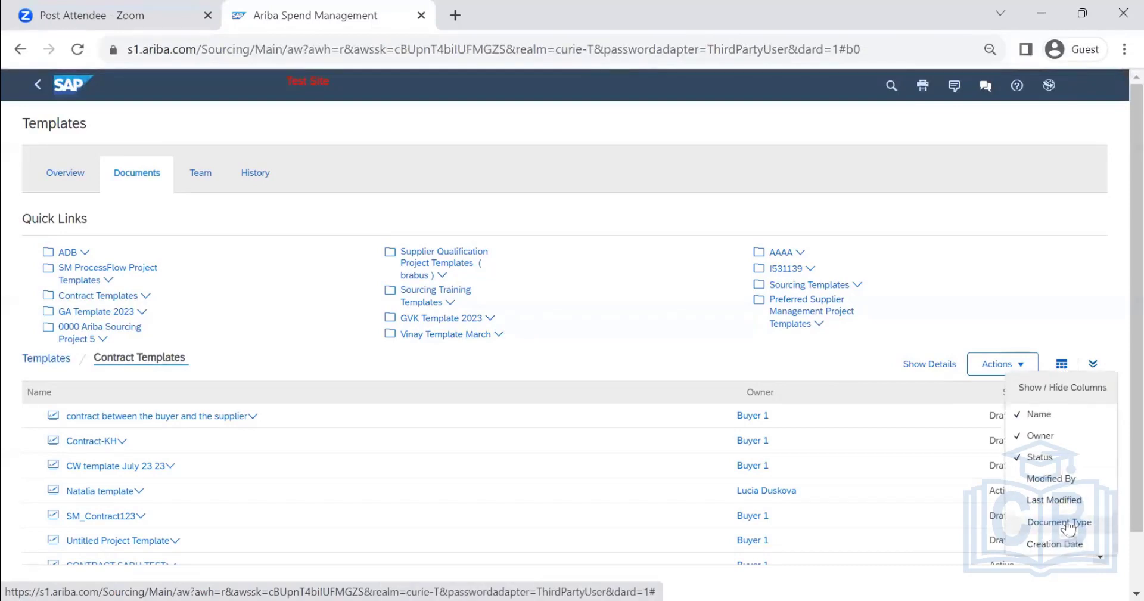
{"action": "left_click", "coordinate": [1069, 523]}
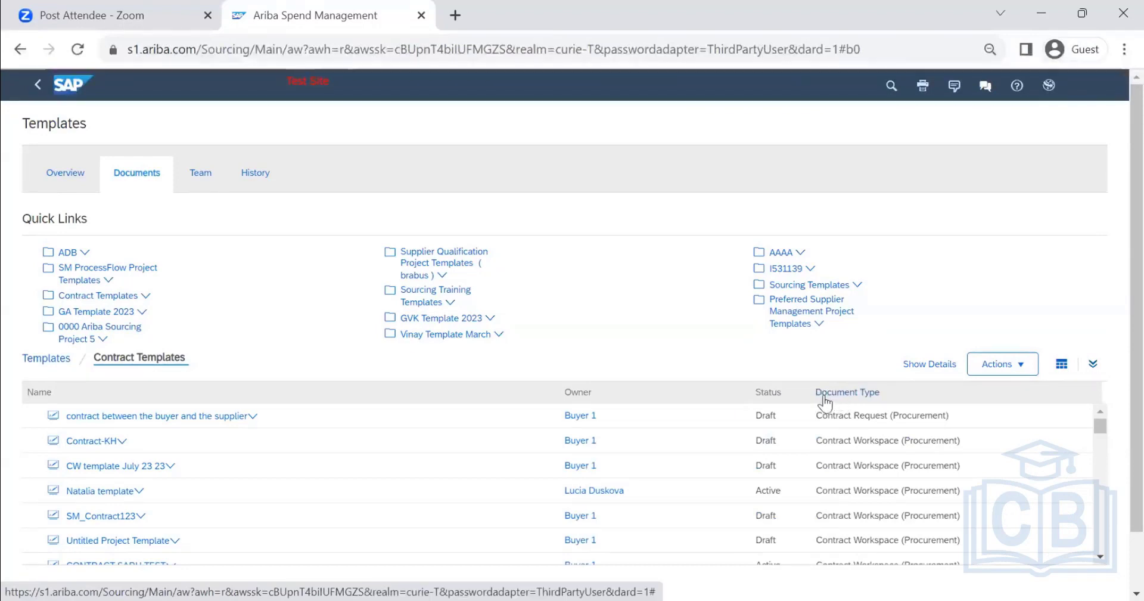
{"action": "left_click", "coordinate": [853, 398]}
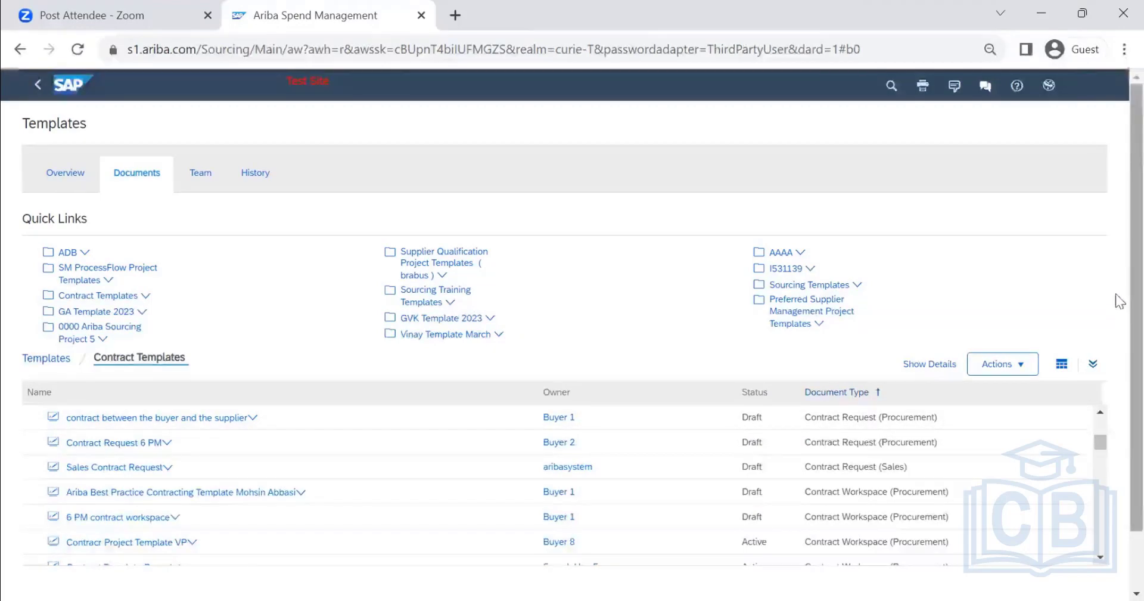
- Expand the contract templates list and examine which templates are contract requests and which are contract workspaces
{"action": "scroll", "coordinate": [1047, 302], "scroll_direction": "down", "scroll_amount": 1}
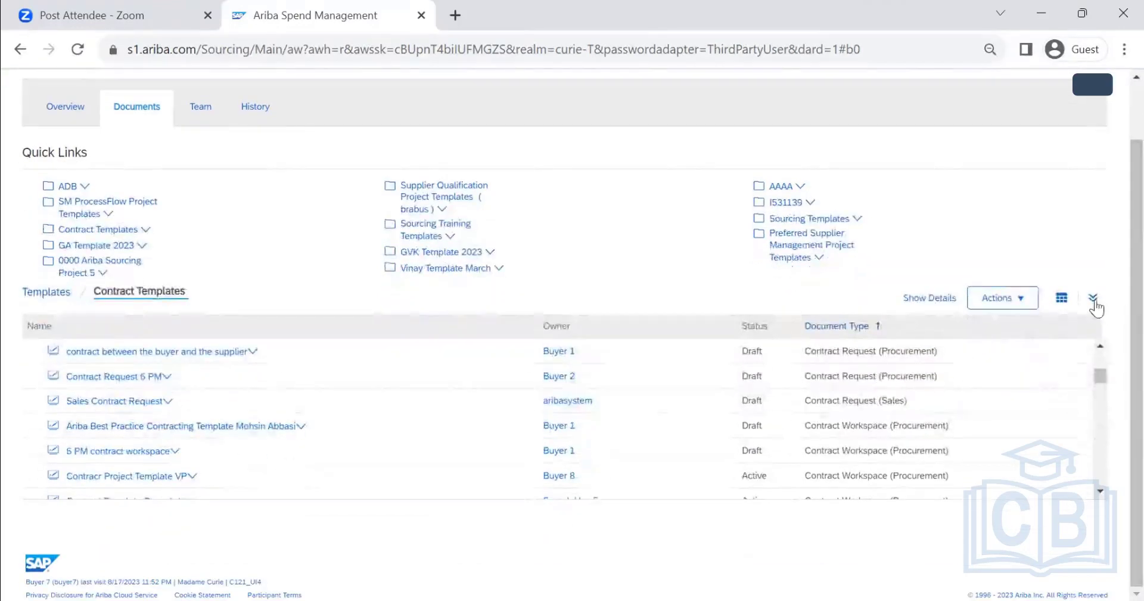
{"action": "left_click", "coordinate": [1092, 305]}
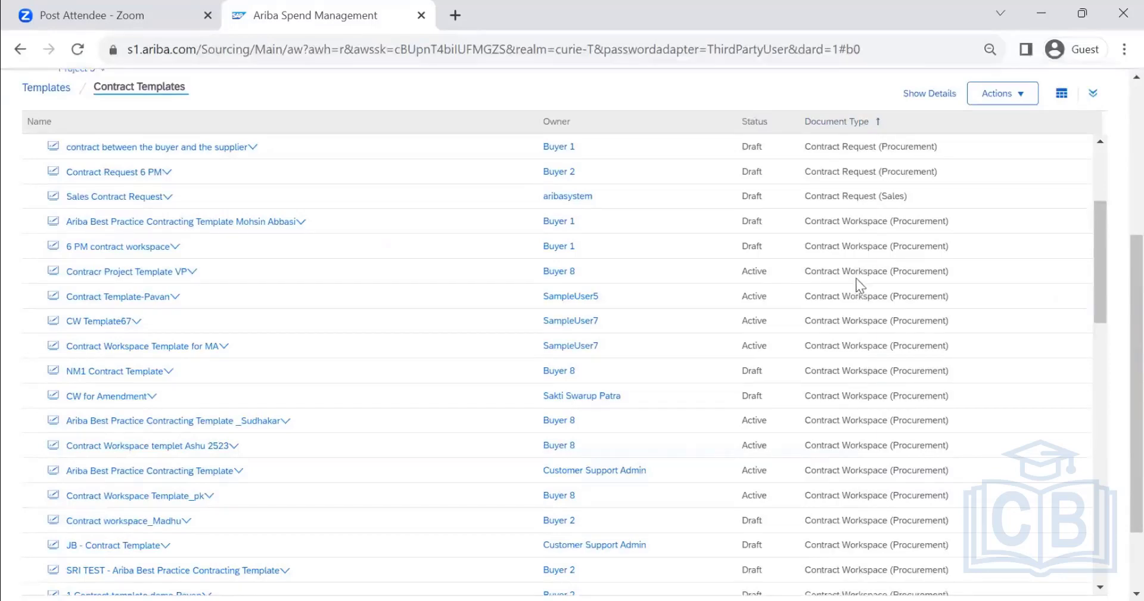
{"action": "scroll", "coordinate": [858, 285], "scroll_direction": "down", "scroll_amount": 10}
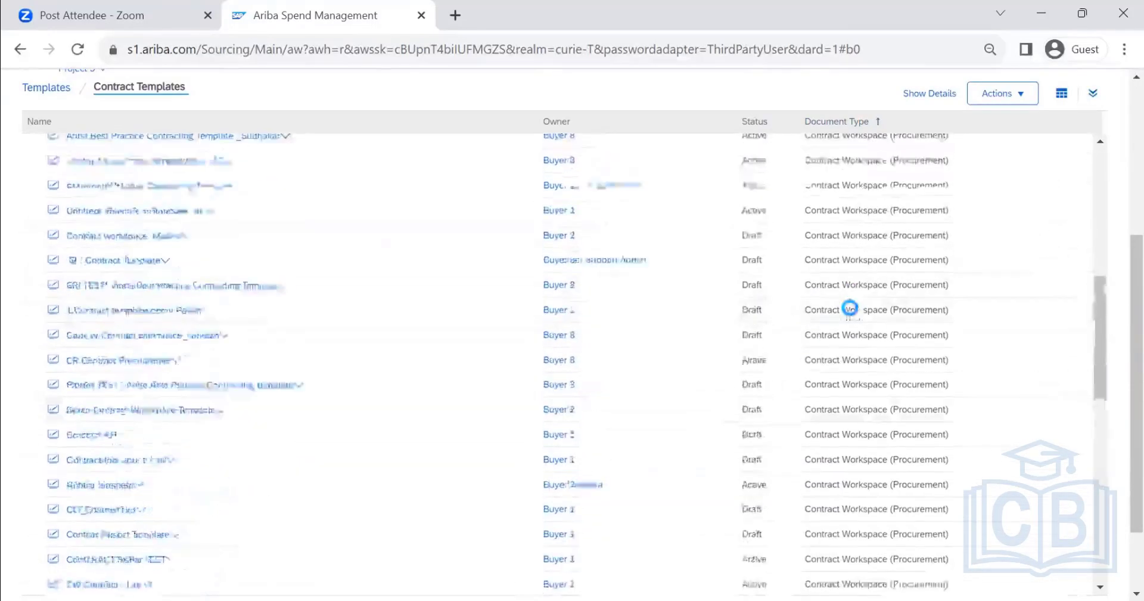
{"action": "scroll", "coordinate": [850, 308], "scroll_direction": "up", "scroll_amount": 10}
{"action": "scroll", "coordinate": [112, 253], "scroll_direction": "down", "scroll_amount": 2}
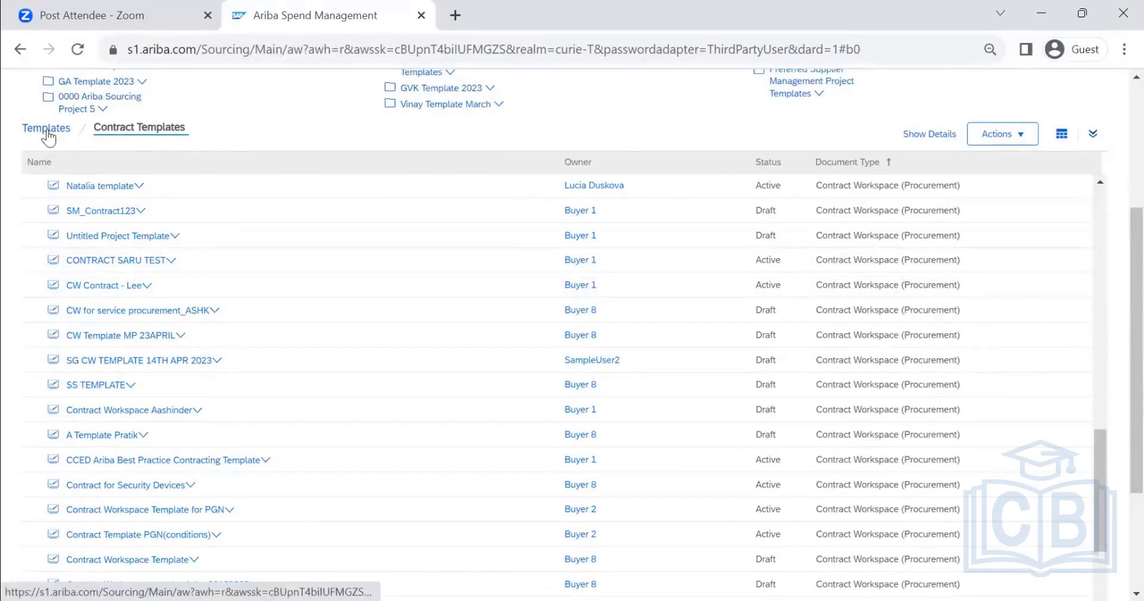
{"action": "scroll", "coordinate": [888, 334], "scroll_direction": "down", "scroll_amount": 10}
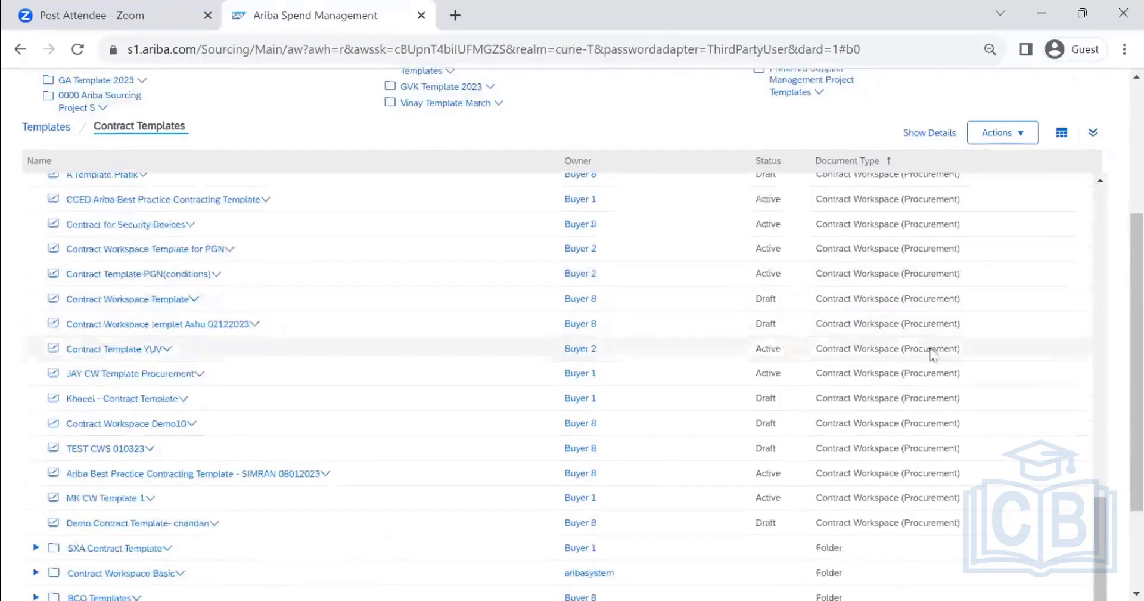
{"action": "scroll", "coordinate": [903, 337], "scroll_direction": "up", "scroll_amount": 10}
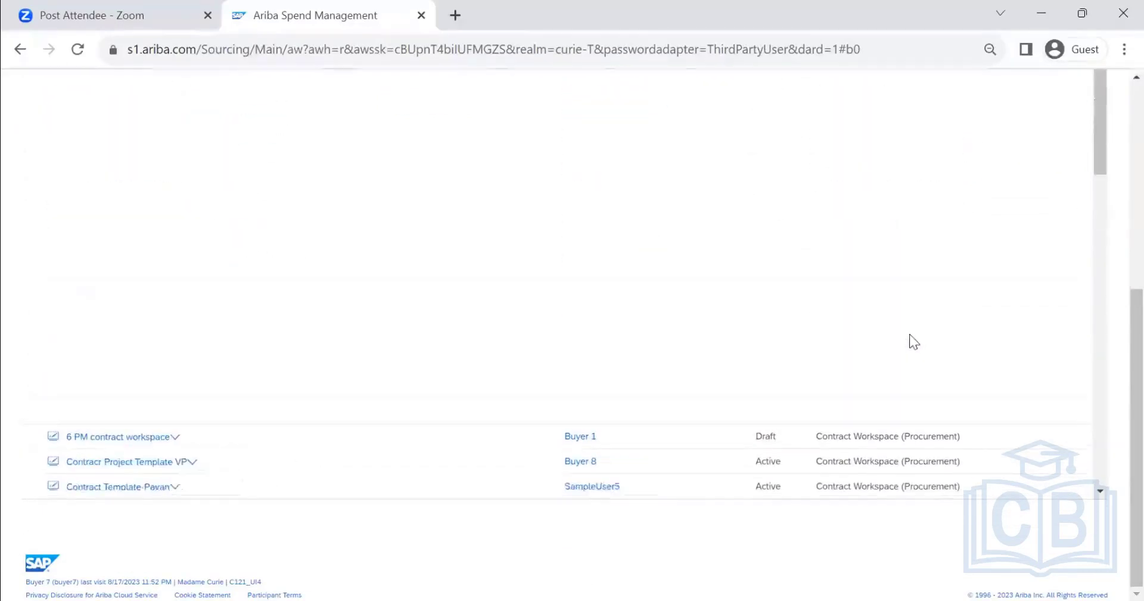
{"action": "scroll", "coordinate": [1113, 220], "scroll_direction": "up", "scroll_amount": 5}
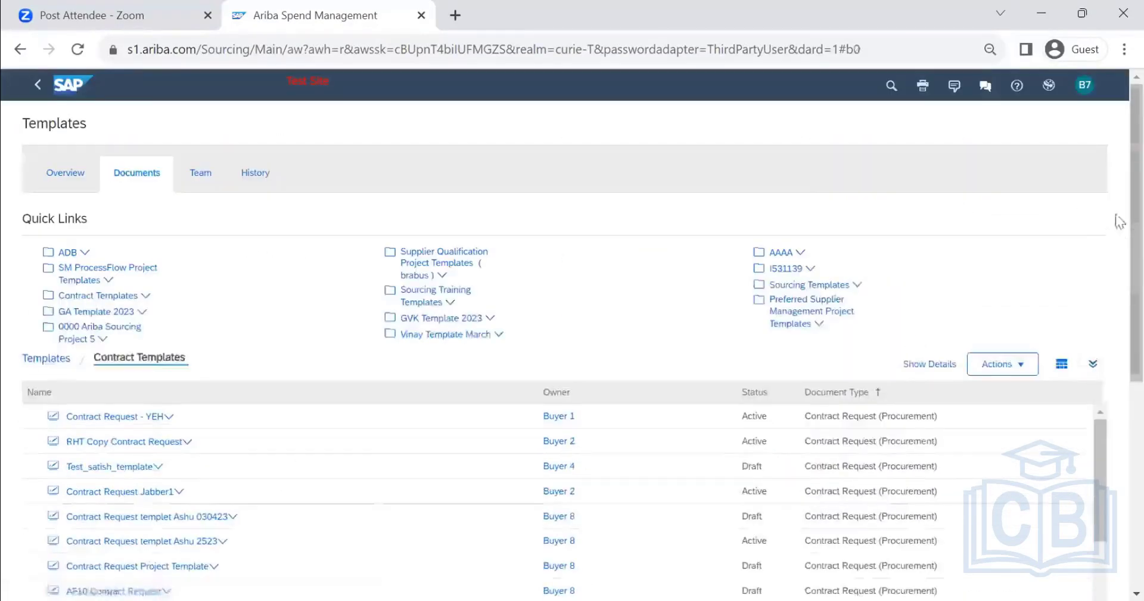
{"action": "scroll", "coordinate": [1114, 220], "scroll_direction": "down", "scroll_amount": 1}
{"action": "scroll", "coordinate": [955, 381], "scroll_direction": "down", "scroll_amount": 3}
{"action": "scroll", "coordinate": [953, 380], "scroll_direction": "down", "scroll_amount": 10}
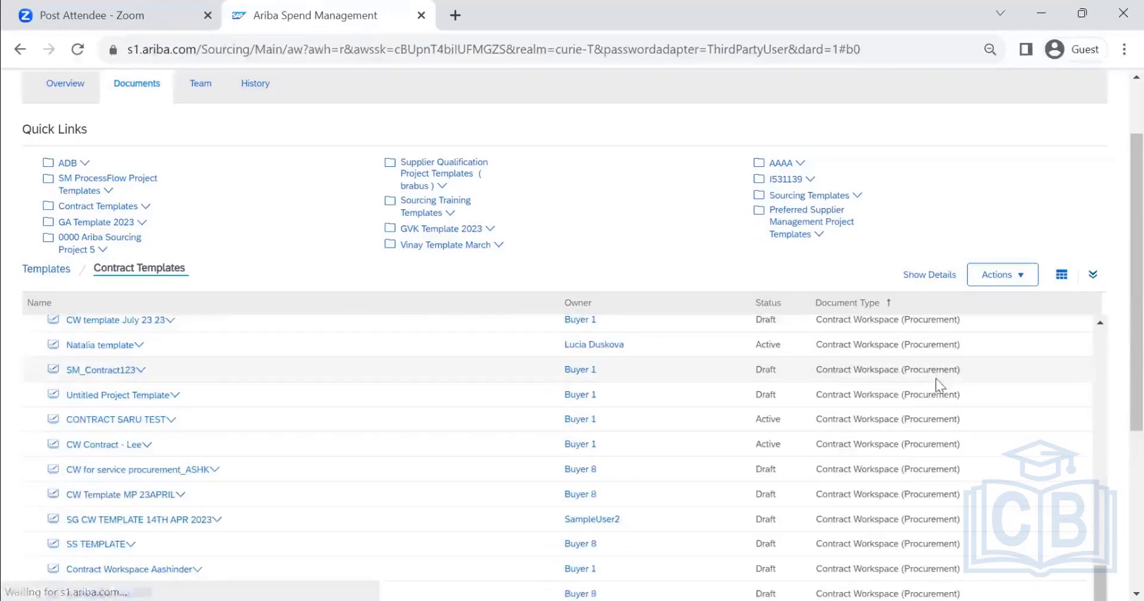
{"action": "scroll", "coordinate": [1119, 275], "scroll_direction": "down", "scroll_amount": 5}
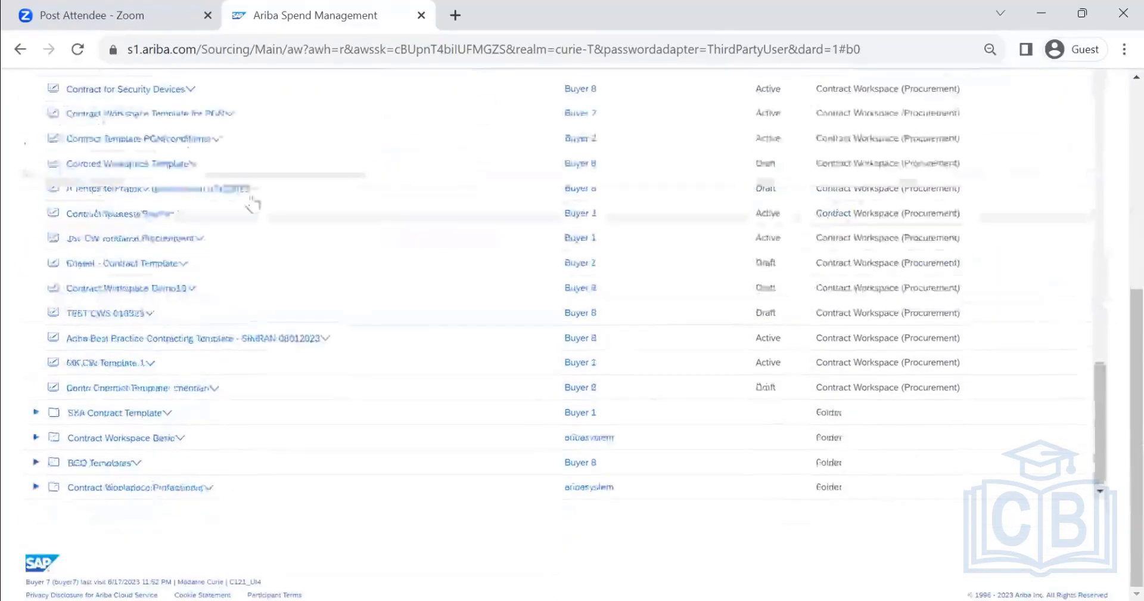
{"action": "scroll", "coordinate": [69, 196], "scroll_direction": "up", "scroll_amount": 10}
{"action": "scroll", "coordinate": [71, 198], "scroll_direction": "up", "scroll_amount": 9}
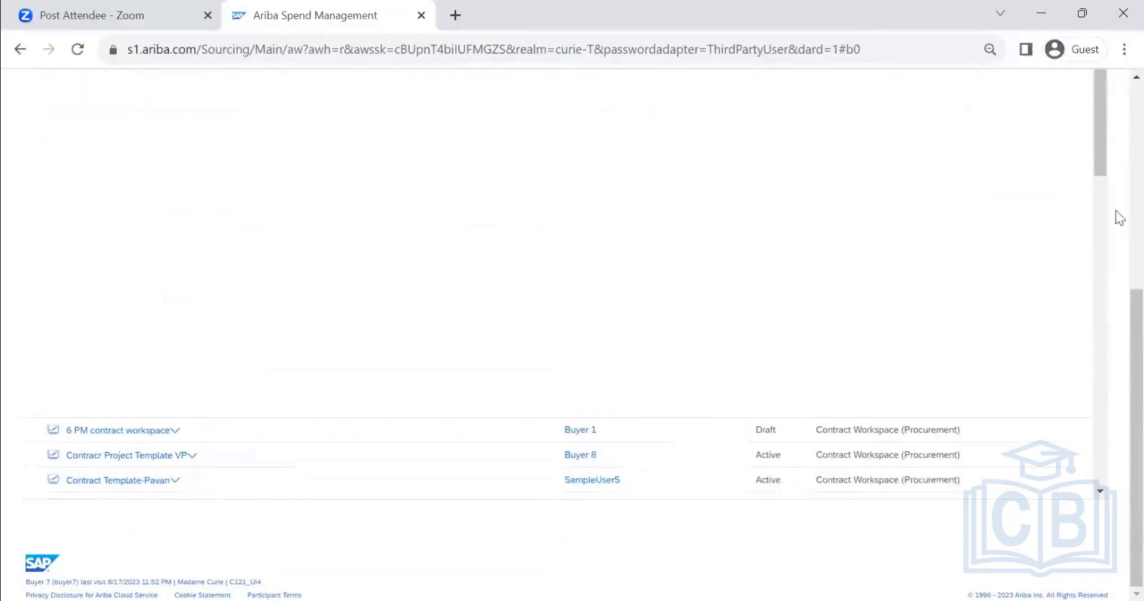
{"action": "scroll", "coordinate": [894, 295], "scroll_direction": "up", "scroll_amount": 7}
{"action": "scroll", "coordinate": [896, 281], "scroll_direction": "down", "scroll_amount": 5}
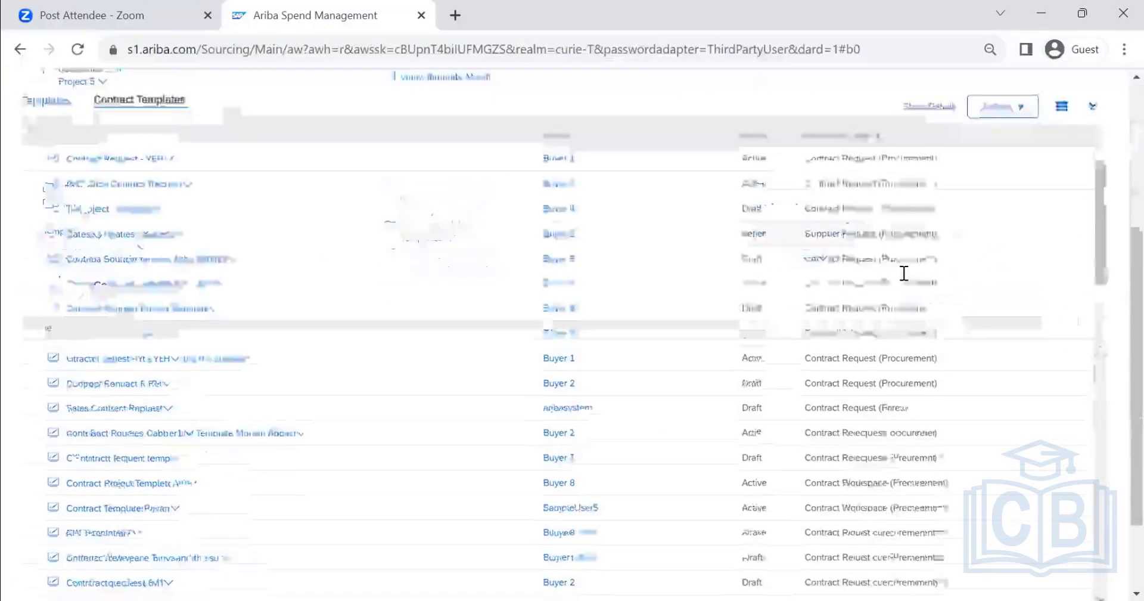
{"action": "scroll", "coordinate": [924, 281], "scroll_direction": "down", "scroll_amount": 3}
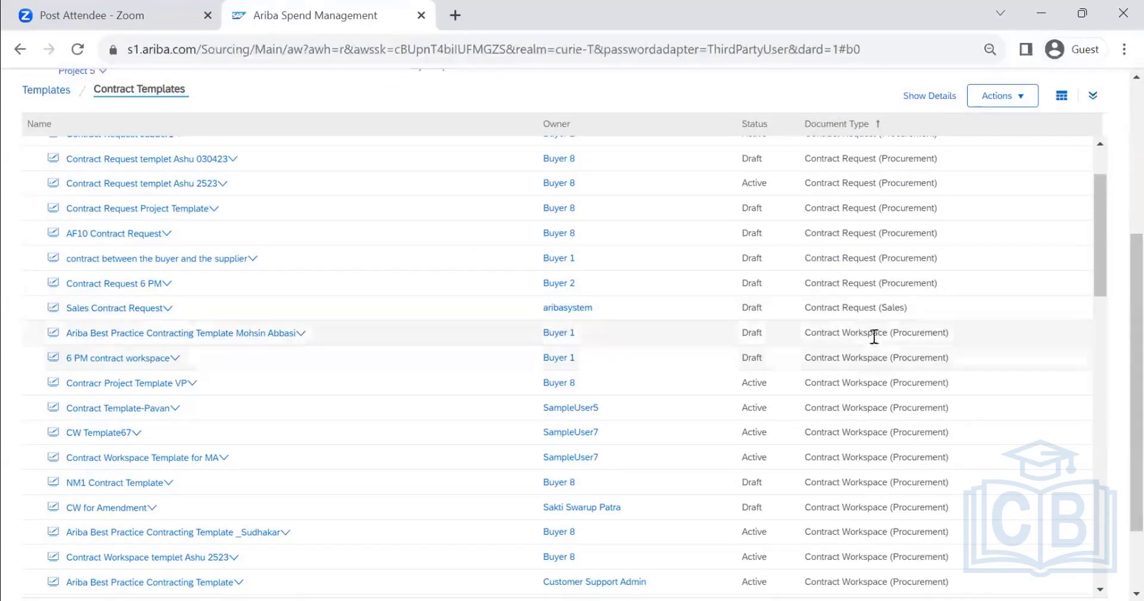
- Open Buyer 1's draft Ariba Best Practice Contracting Template of type Contract Workspace (Procurement) and view its task phases
{"action": "left_click", "coordinate": [241, 338]}
{"action": "left_click", "coordinate": [118, 388]}
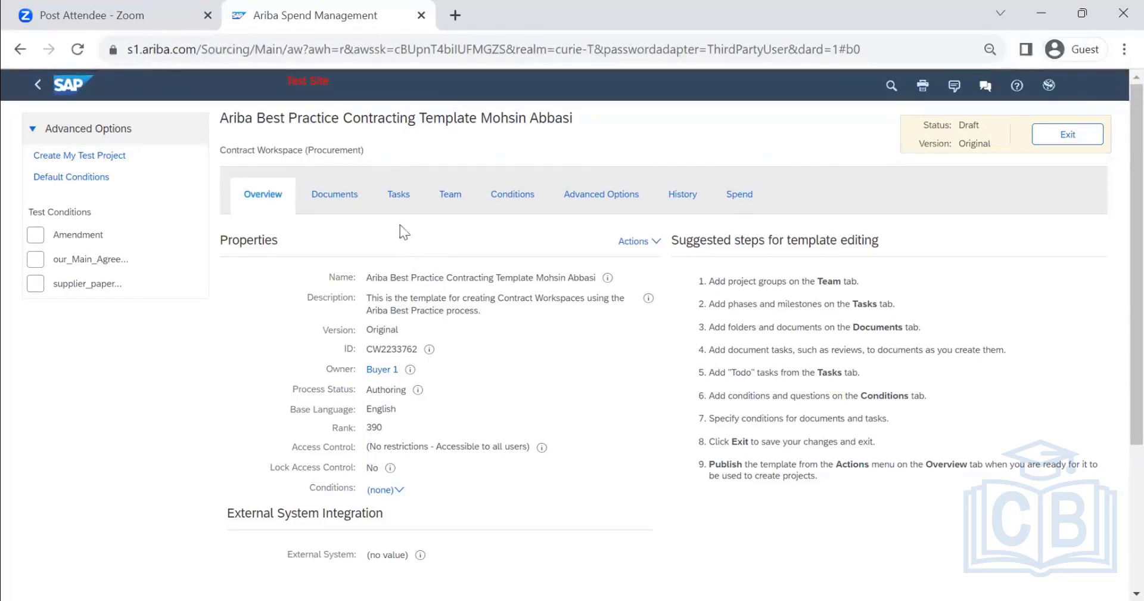
{"action": "left_click", "coordinate": [382, 198]}
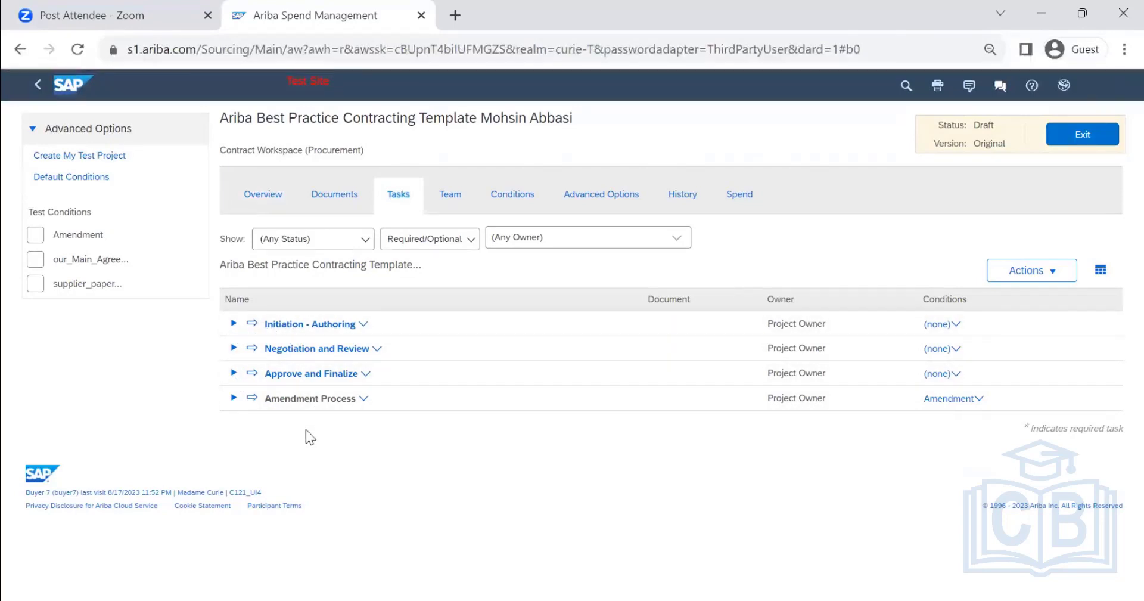
- Examine the template's Contract Documents and Reference Documents folders, and return to its task phases
{"action": "left_click", "coordinate": [335, 196]}
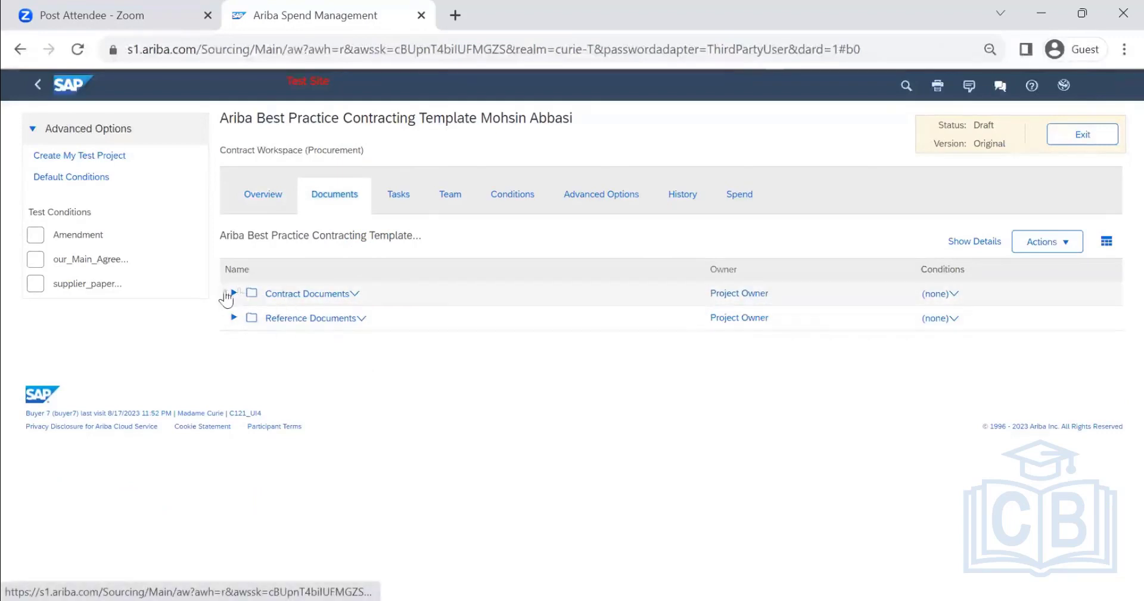
{"action": "left_click", "coordinate": [234, 292]}
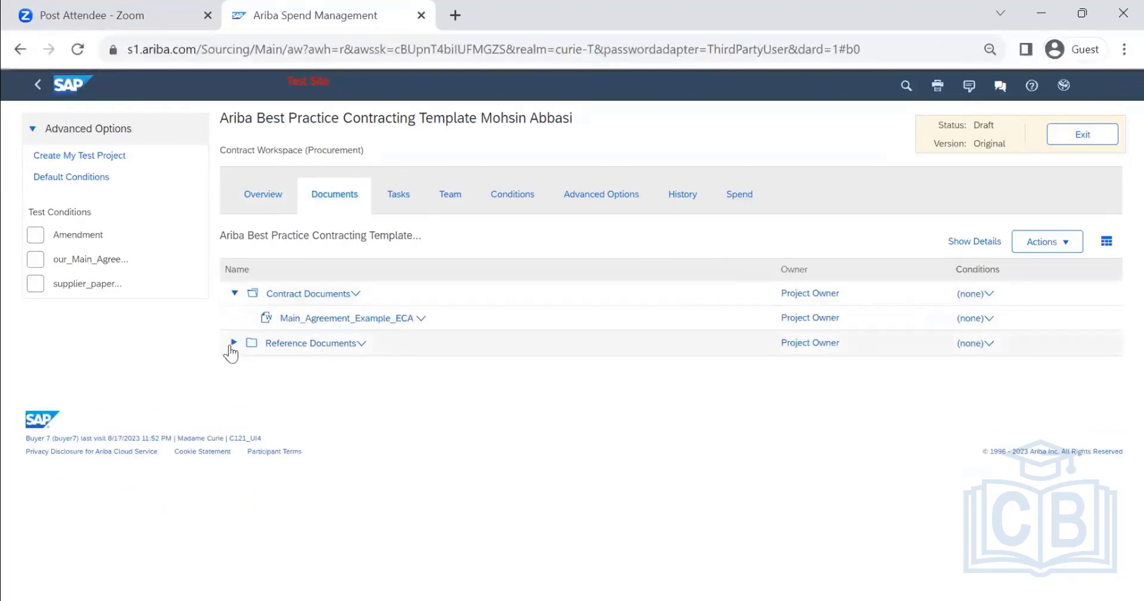
{"action": "left_click", "coordinate": [234, 343]}
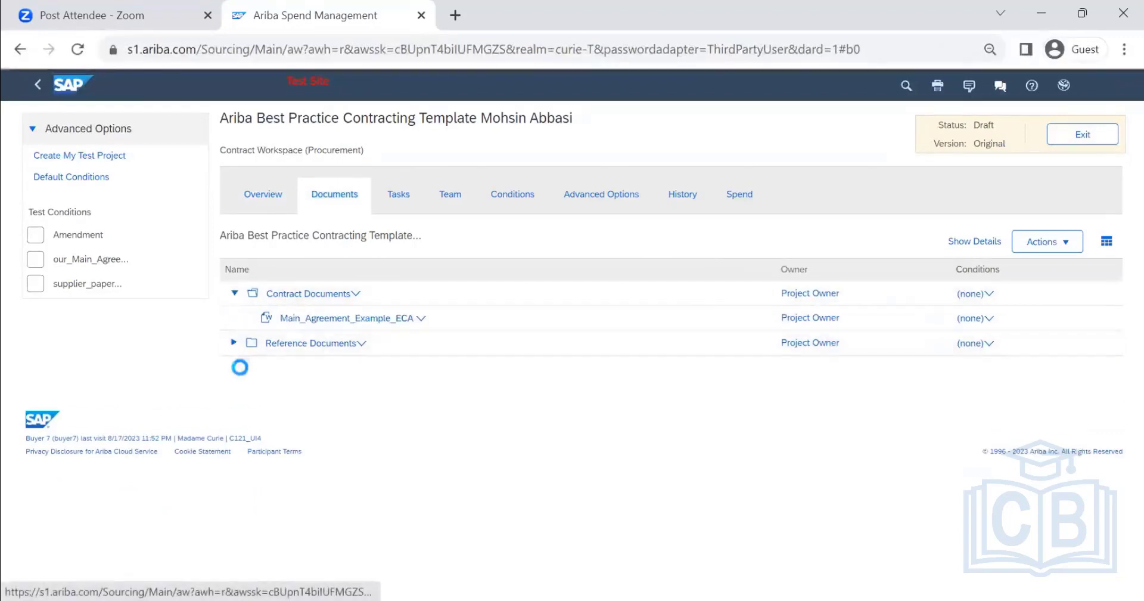
{"action": "left_click", "coordinate": [402, 199]}
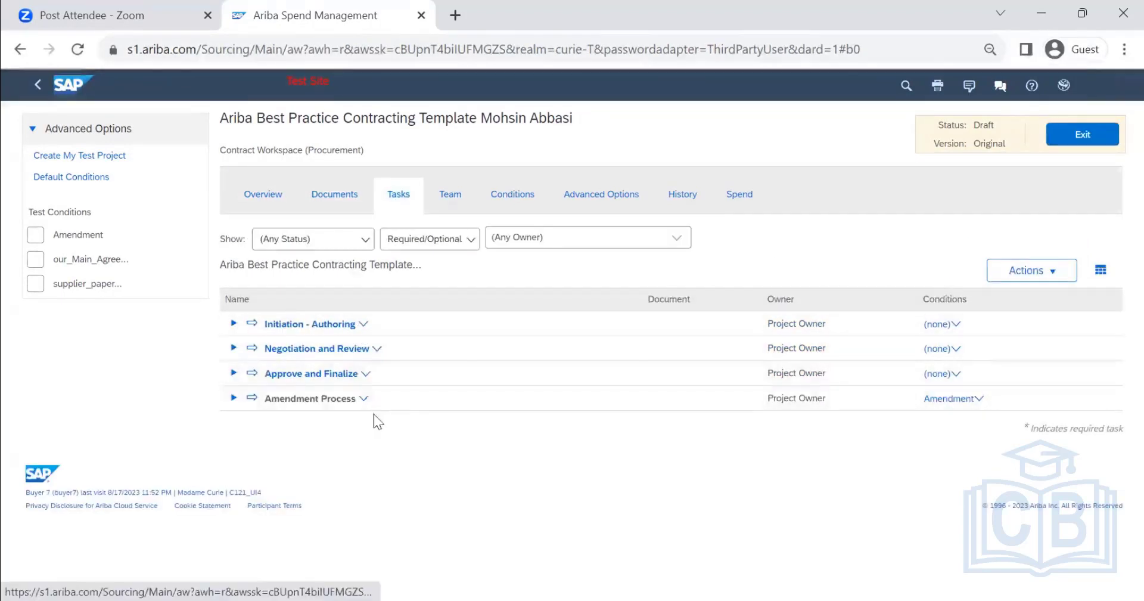
- Start a test project from the template with effective date 08/18/2023 and expiration date 08/31/2023
{"action": "left_click", "coordinate": [61, 157]}
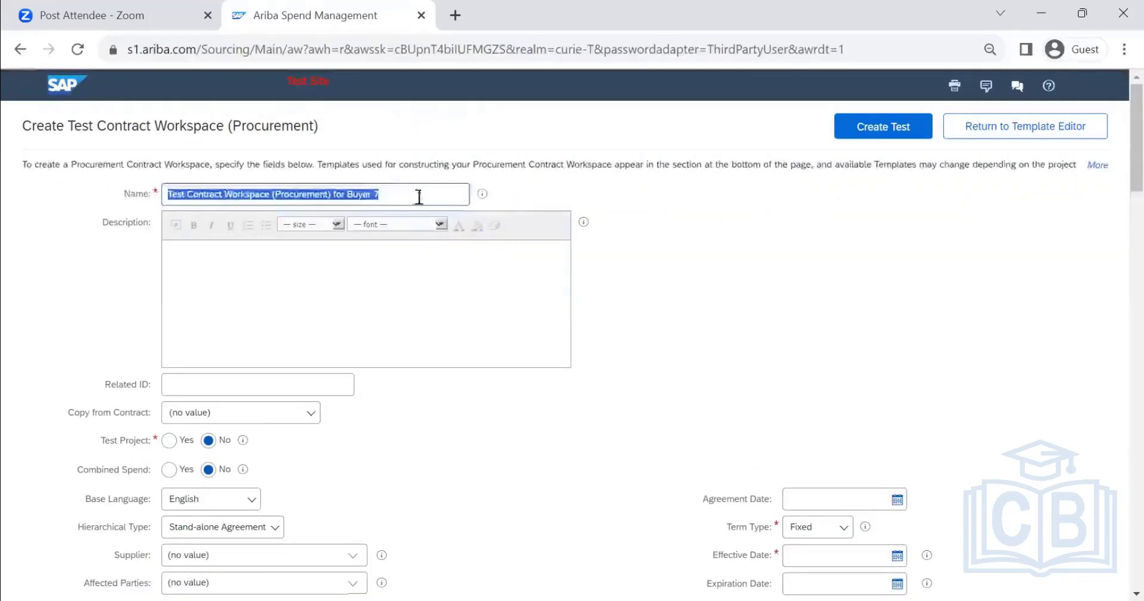
{"action": "scroll", "coordinate": [466, 238], "scroll_direction": "down", "scroll_amount": 5}
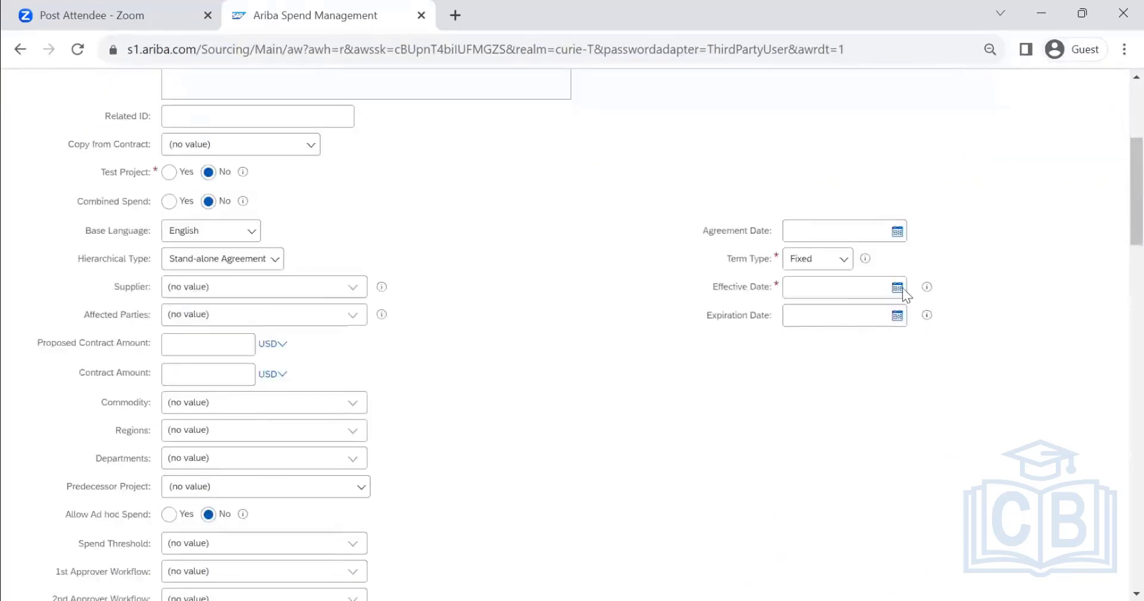
{"action": "left_click", "coordinate": [897, 287]}
{"action": "left_click", "coordinate": [874, 427]}
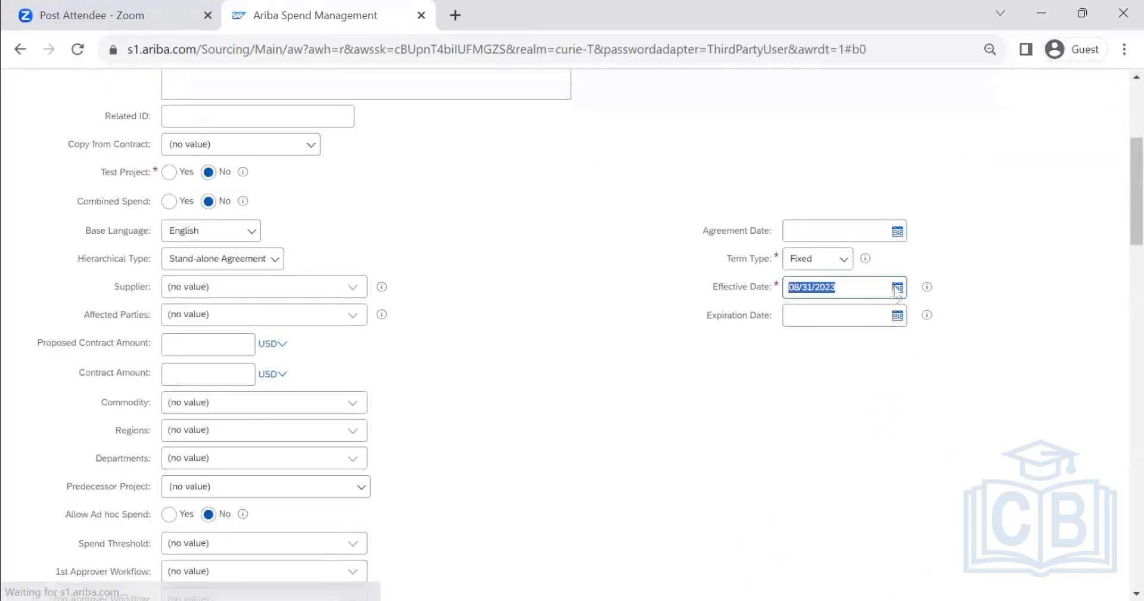
{"action": "left_click", "coordinate": [899, 386]}
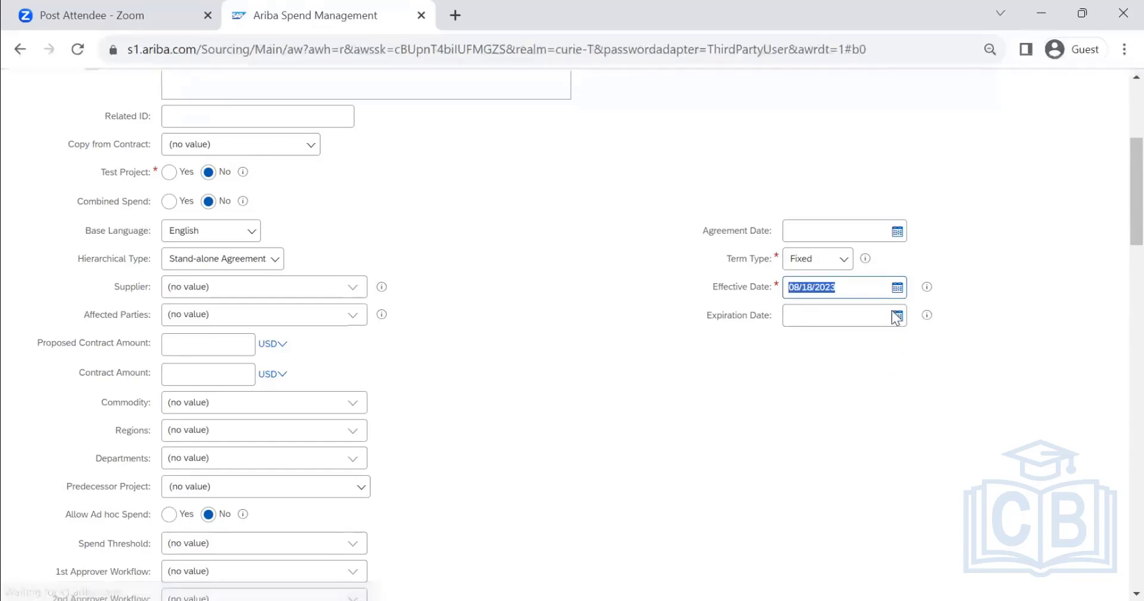
{"action": "left_click", "coordinate": [897, 316]}
{"action": "left_click", "coordinate": [874, 454]}
- Show page 2 of the templates available for the test contract workspace
{"action": "scroll", "coordinate": [471, 367], "scroll_direction": "down", "scroll_amount": 10}
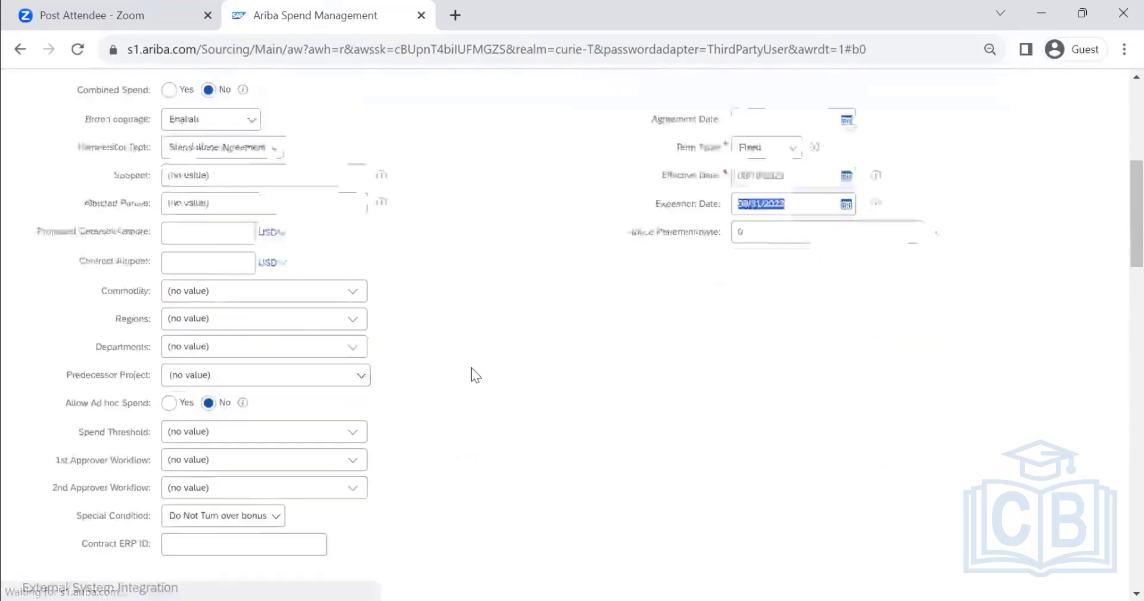
{"action": "scroll", "coordinate": [470, 370], "scroll_direction": "down", "scroll_amount": 15}
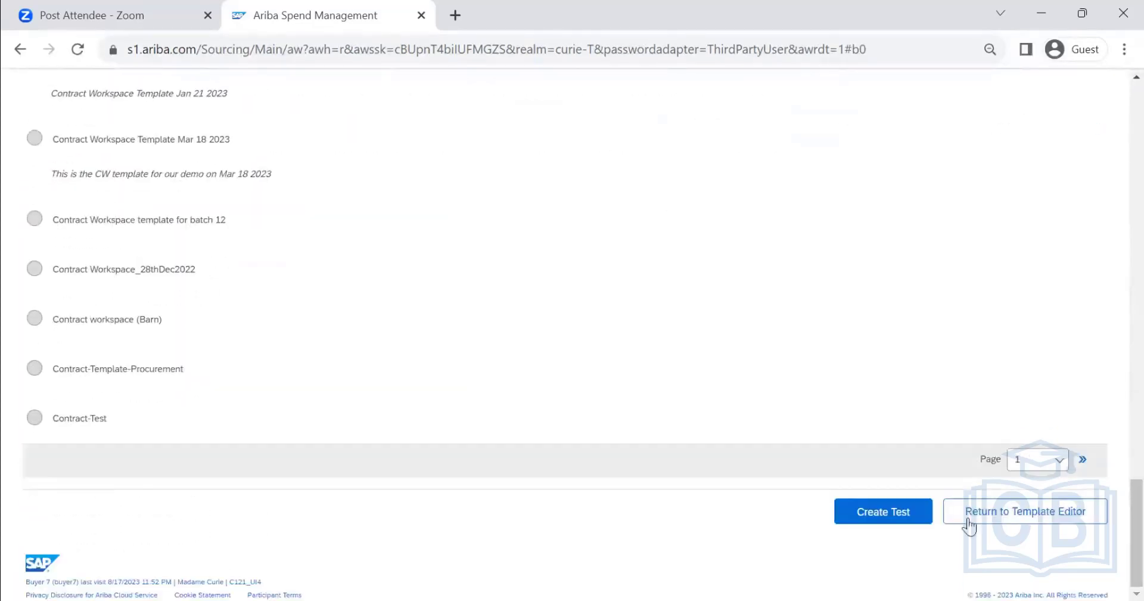
{"action": "left_click", "coordinate": [1041, 462]}
{"action": "left_click", "coordinate": [1037, 492]}
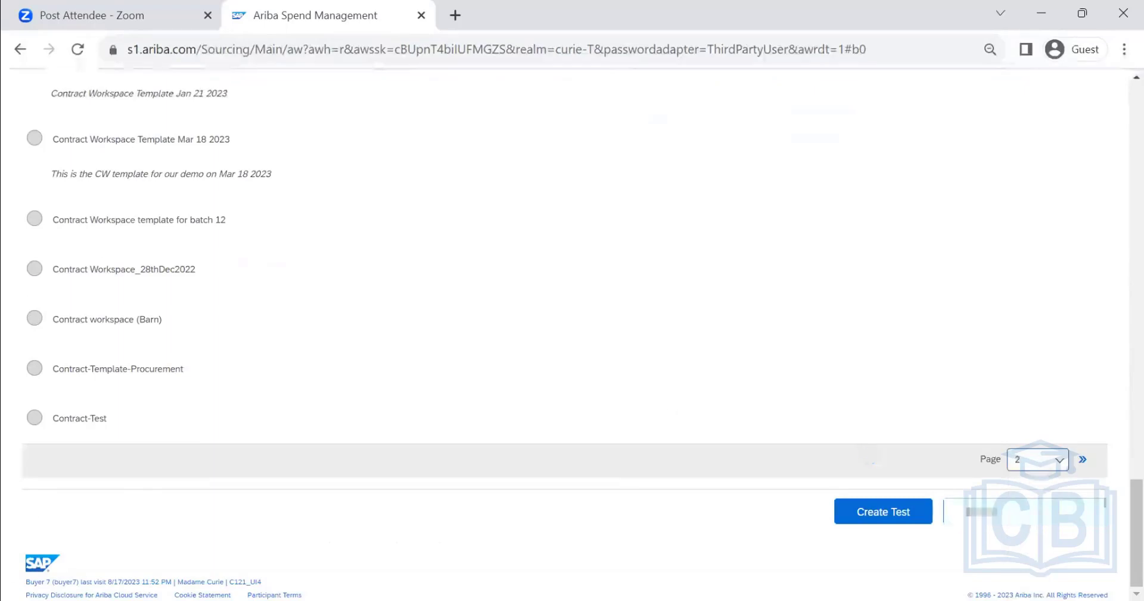
- Page through the template list to page 4 and select the Ariba Best Practice Contracting Template copy that carries its creator's name
{"action": "scroll", "coordinate": [581, 411], "scroll_direction": "down", "scroll_amount": 10}
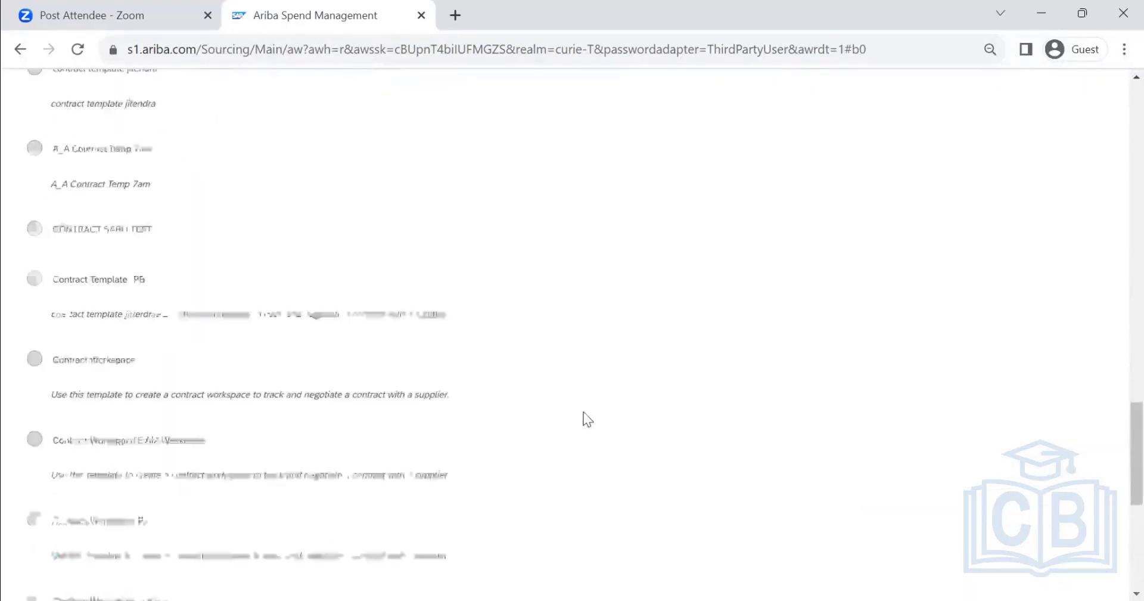
{"action": "left_click", "coordinate": [1028, 463]}
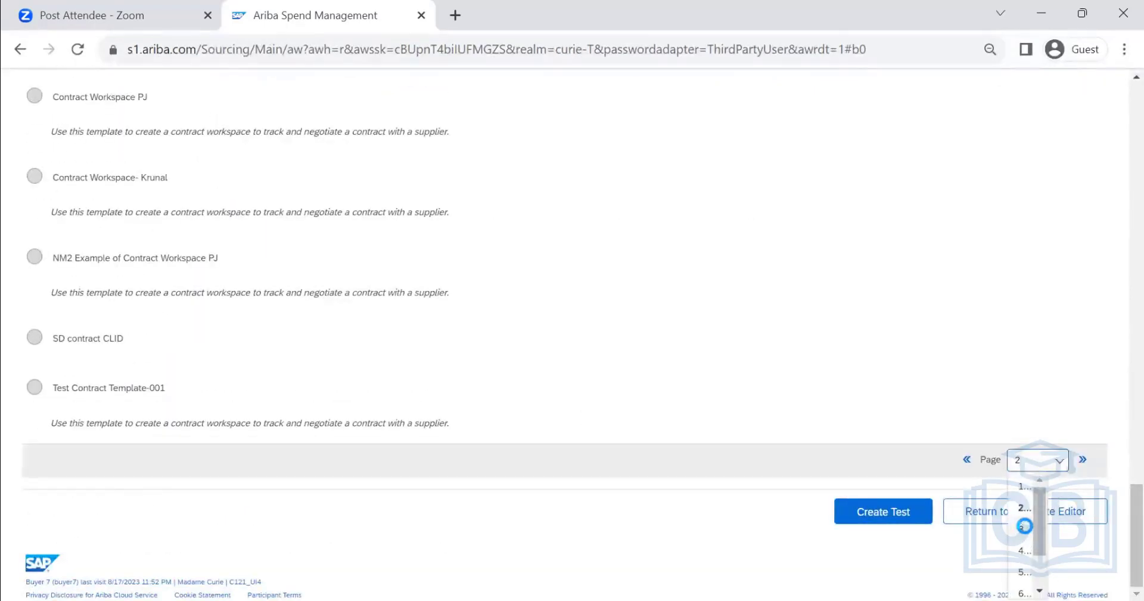
{"action": "left_click", "coordinate": [1024, 526]}
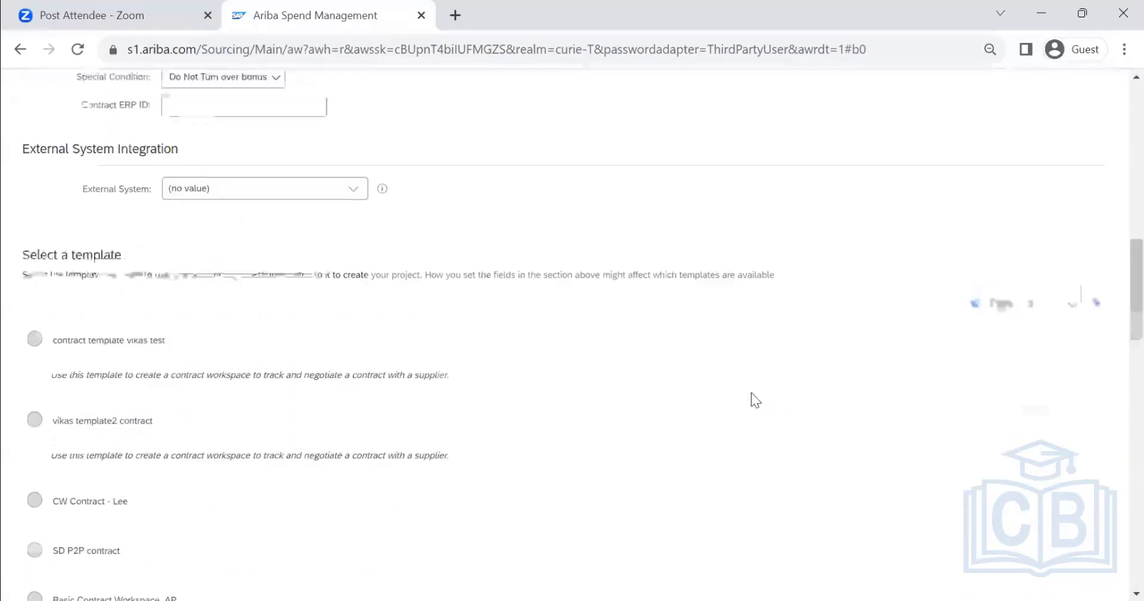
{"action": "scroll", "coordinate": [758, 403], "scroll_direction": "down", "scroll_amount": 10}
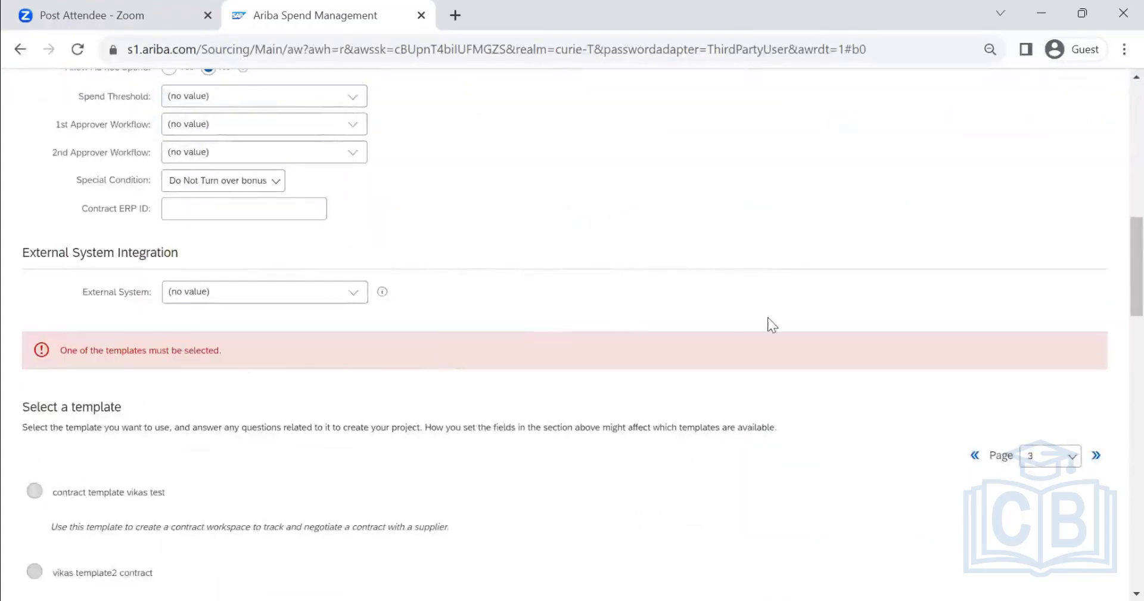
{"action": "scroll", "coordinate": [904, 307], "scroll_direction": "down", "scroll_amount": 20}
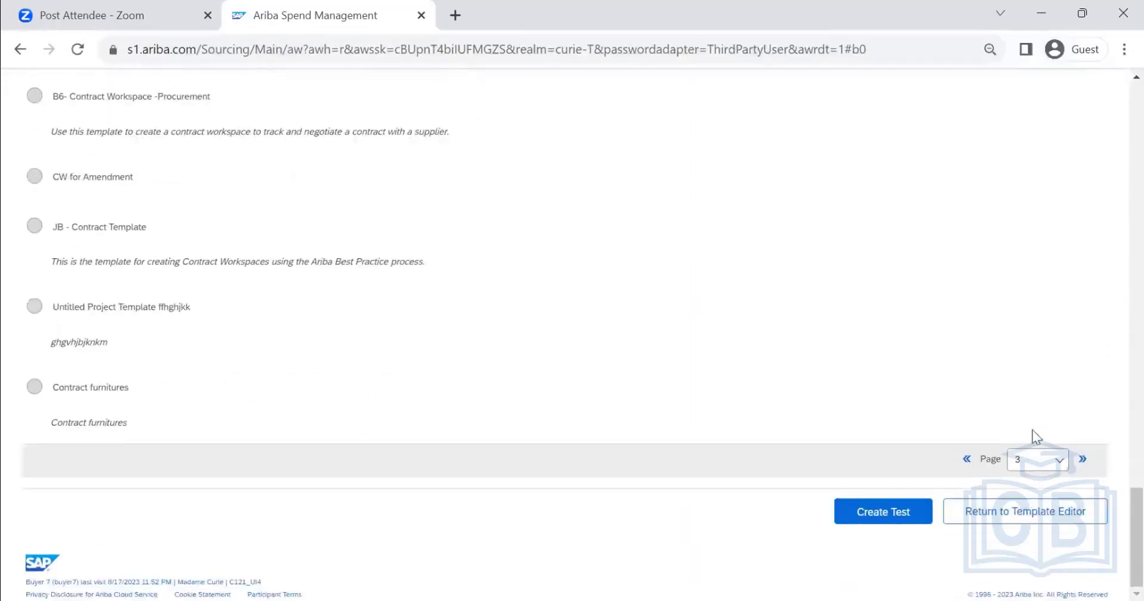
{"action": "left_click", "coordinate": [1036, 460]}
{"action": "left_click", "coordinate": [1033, 545]}
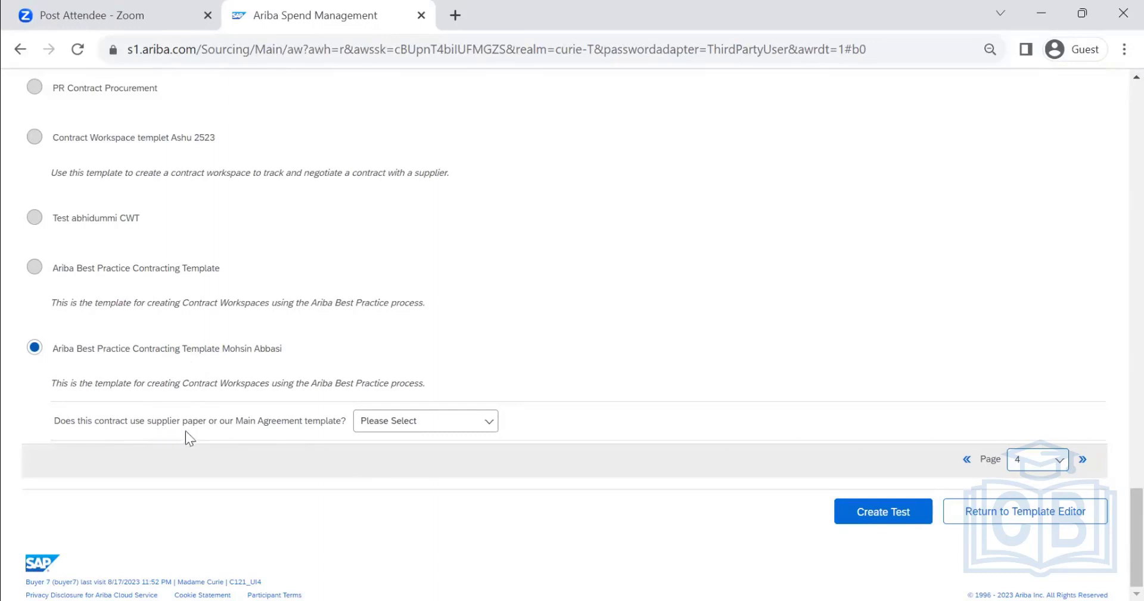
- Answer the supplier paper or Main Agreement question with Supplier Paper and create the test contract workspace
{"action": "left_click", "coordinate": [450, 430]}
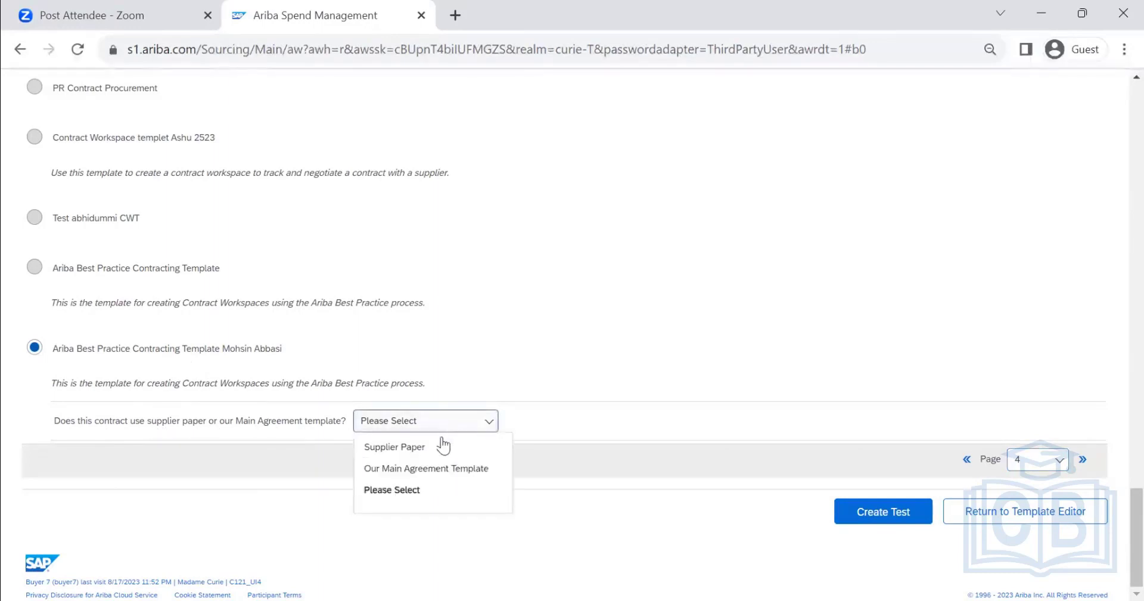
{"action": "left_click", "coordinate": [440, 448]}
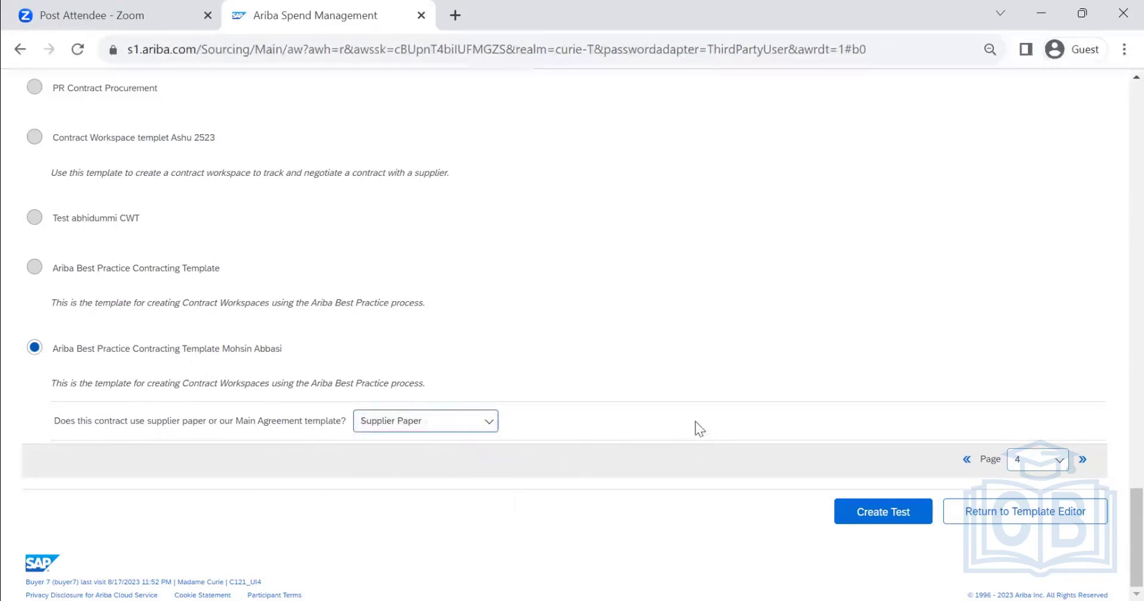
{"action": "scroll", "coordinate": [865, 328], "scroll_direction": "up", "scroll_amount": 20}
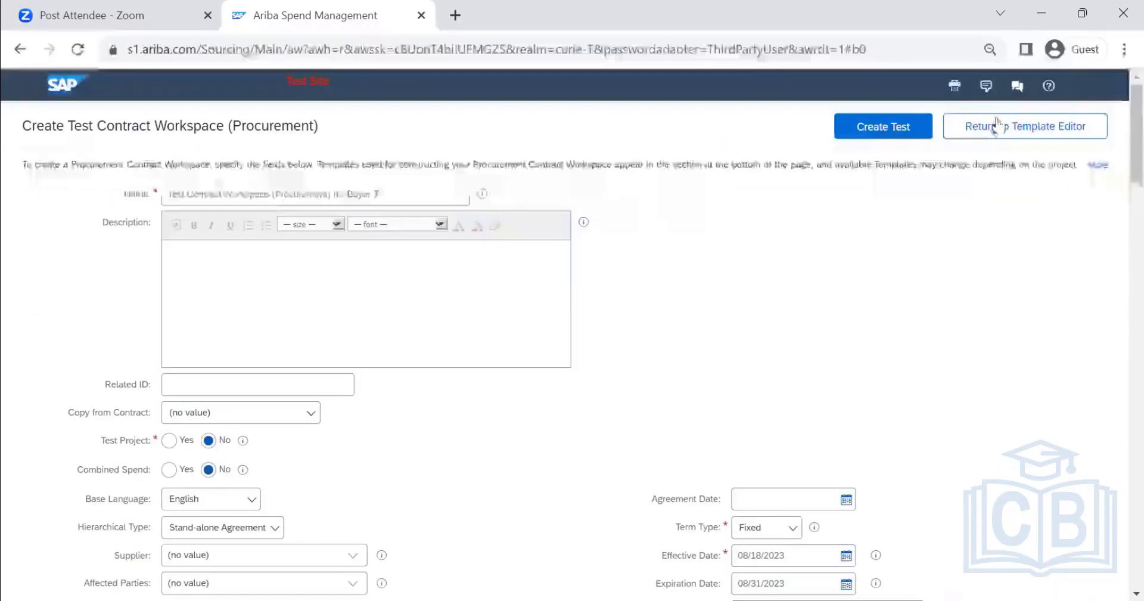
{"action": "left_click", "coordinate": [871, 133]}
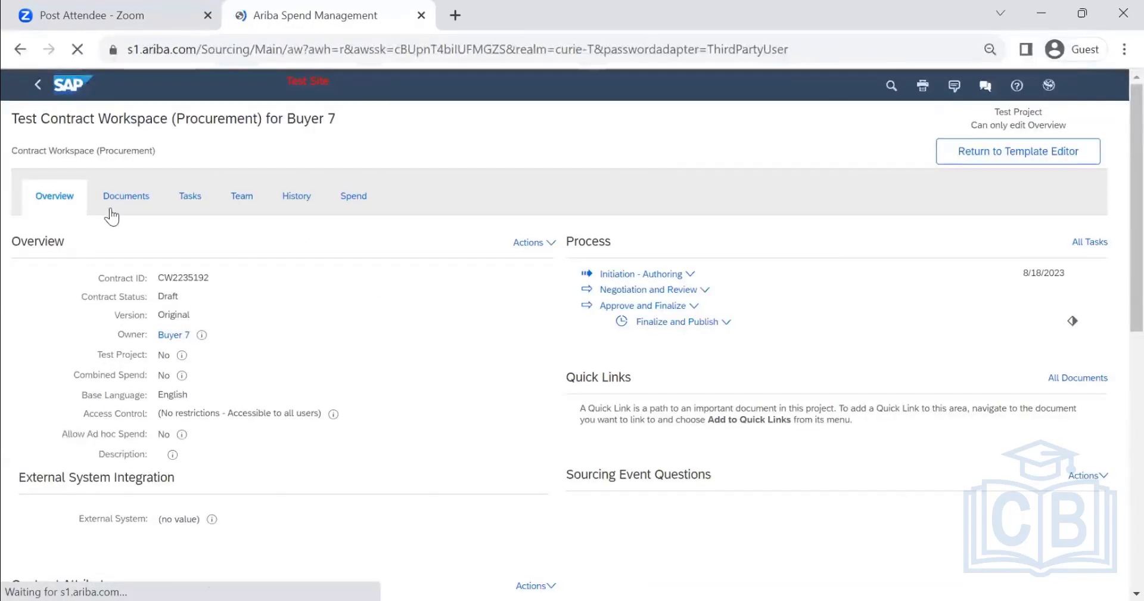
- Review the test workspace's tasks, expanding the Negotiation and Review and the Approve and Finalize phases
{"action": "left_click", "coordinate": [126, 197]}
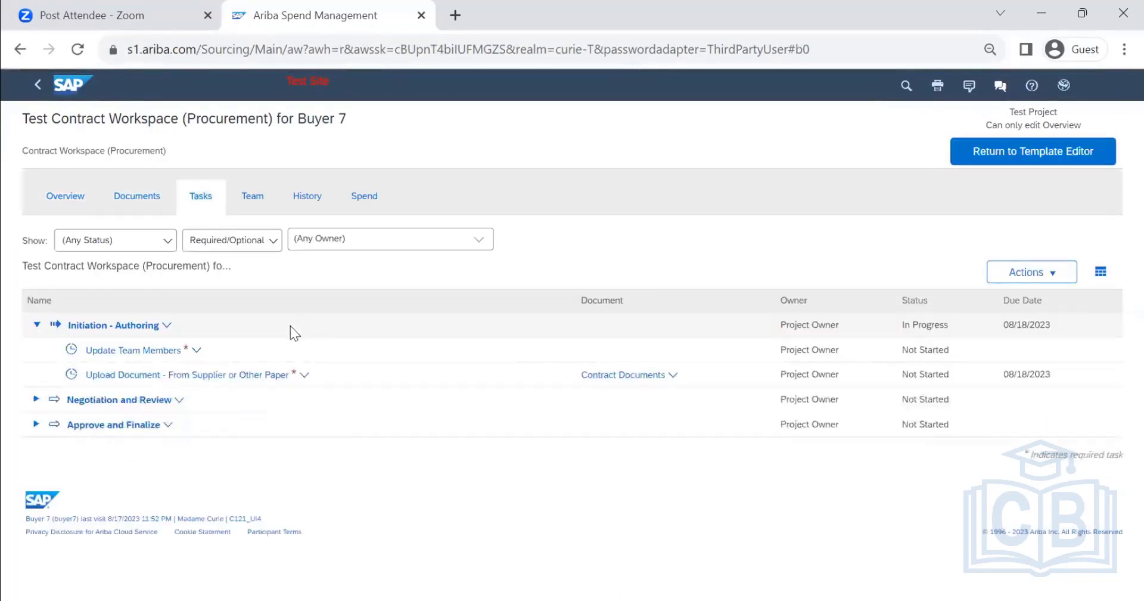
{"action": "left_click", "coordinate": [36, 399]}
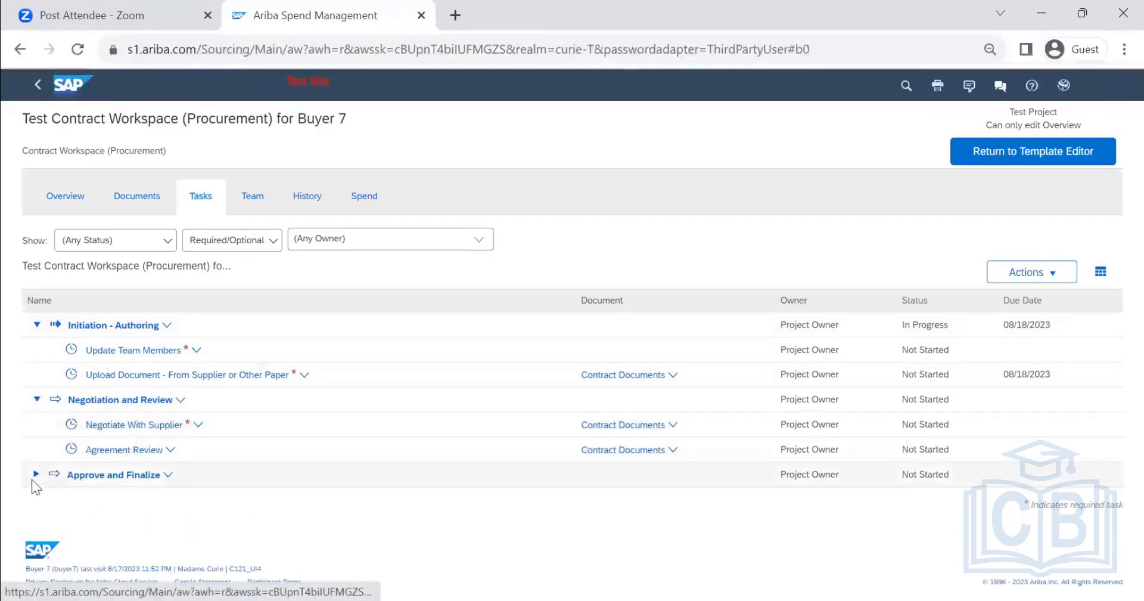
{"action": "left_click", "coordinate": [35, 475]}
{"action": "scroll", "coordinate": [371, 370], "scroll_direction": "down", "scroll_amount": 3}
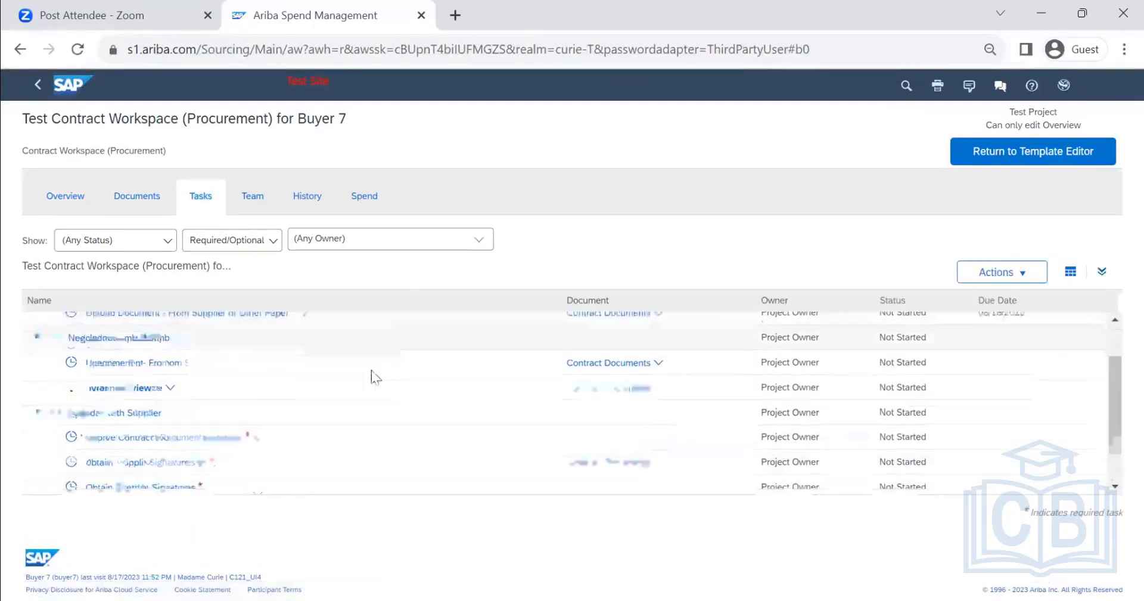
{"action": "scroll", "coordinate": [355, 384], "scroll_direction": "up", "scroll_amount": 3}
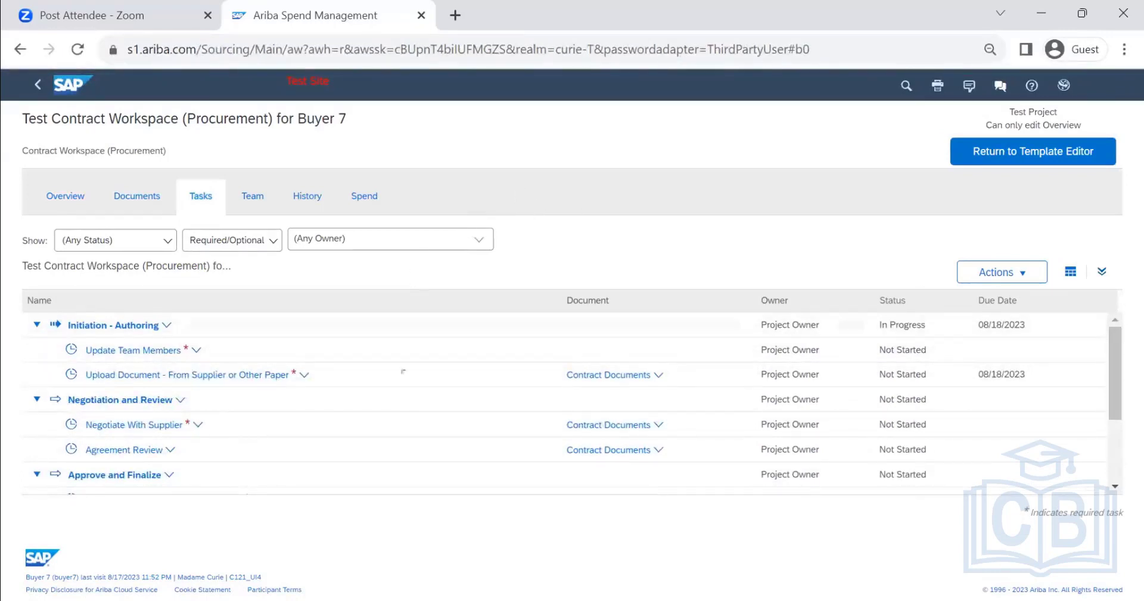
{"action": "scroll", "coordinate": [513, 334], "scroll_direction": "down", "scroll_amount": 3}
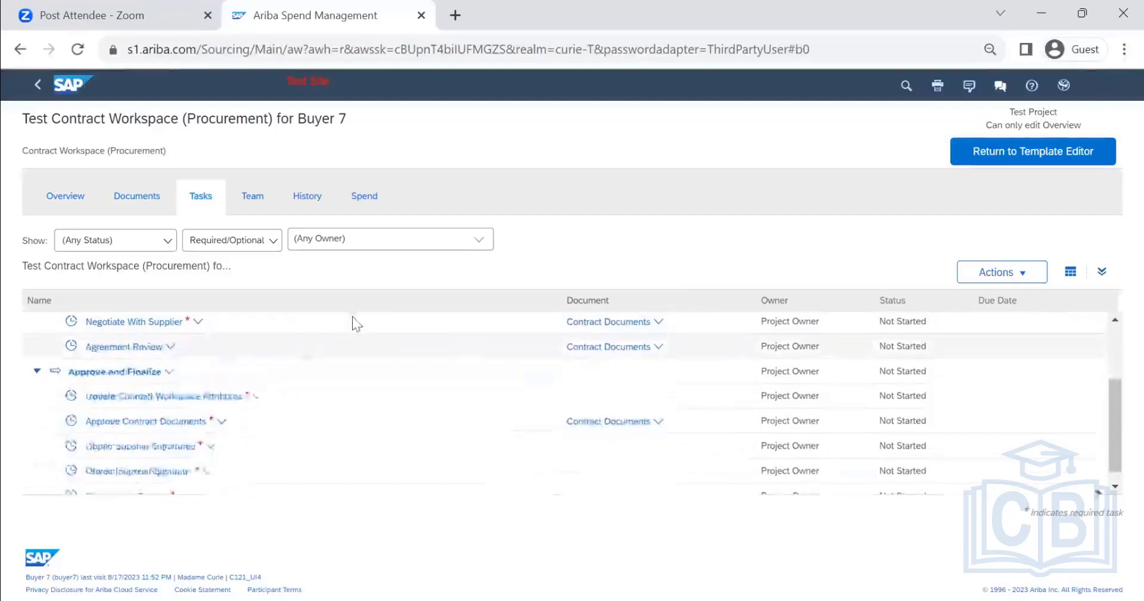
{"action": "scroll", "coordinate": [369, 309], "scroll_direction": "up", "scroll_amount": 3}
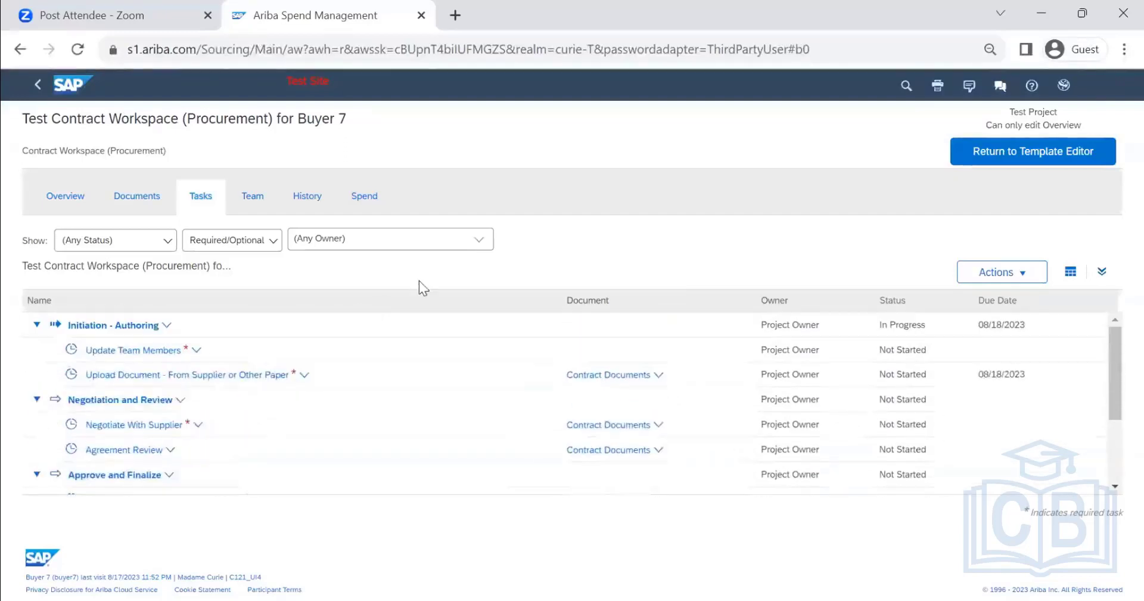
- Return to the template editor and inspect the answers and defined conditions of the supplier paper question without changing it
{"action": "left_click", "coordinate": [1040, 156]}
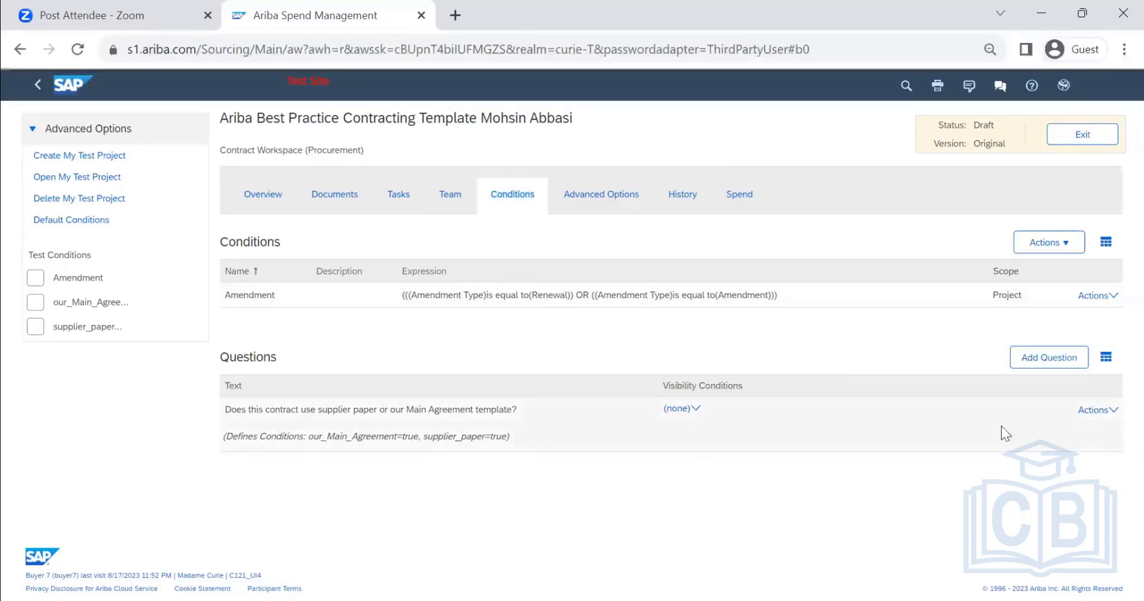
{"action": "left_click", "coordinate": [1099, 409]}
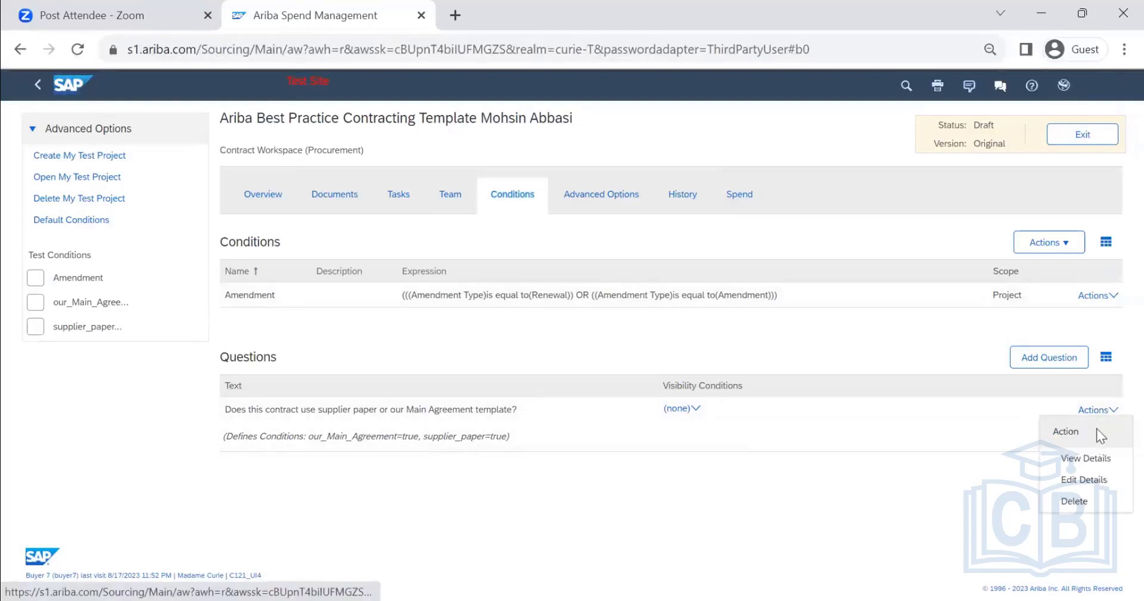
{"action": "left_click", "coordinate": [1081, 479]}
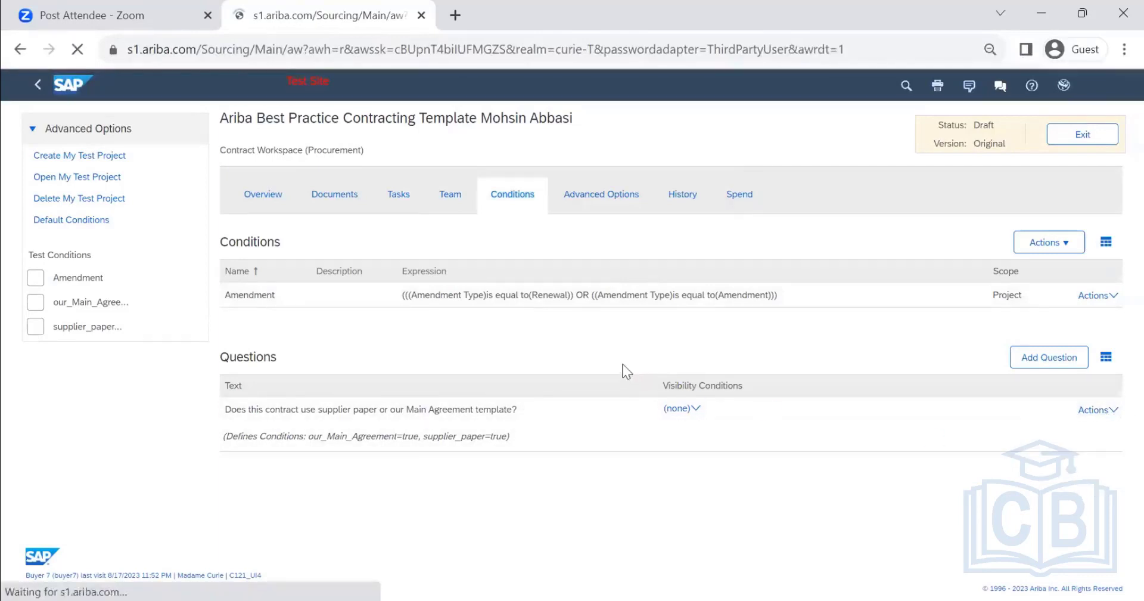
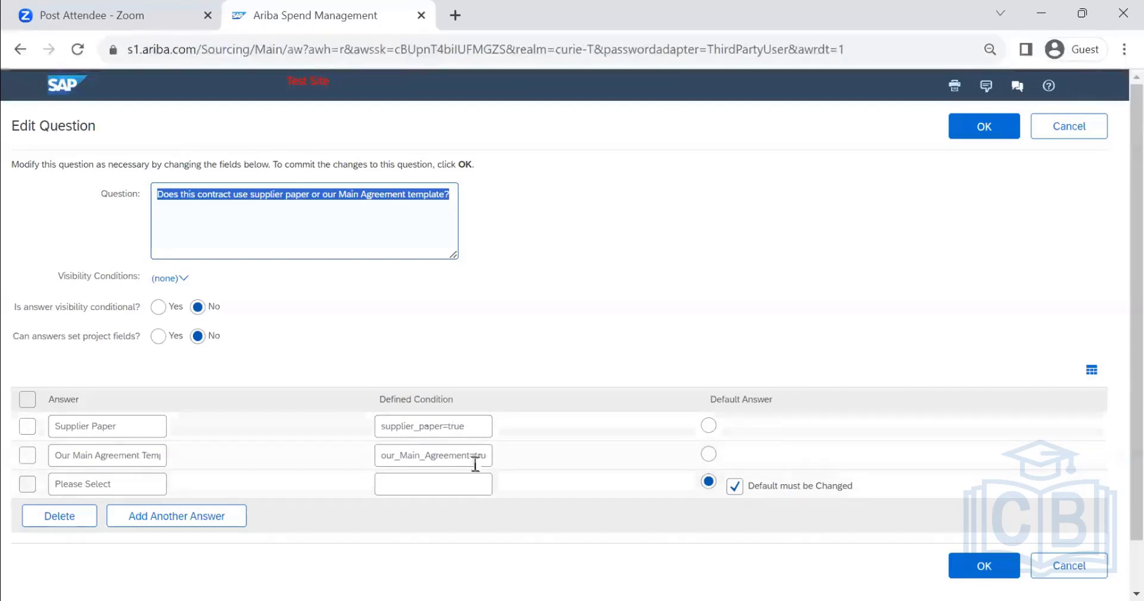
{"action": "left_click", "coordinate": [1048, 132]}
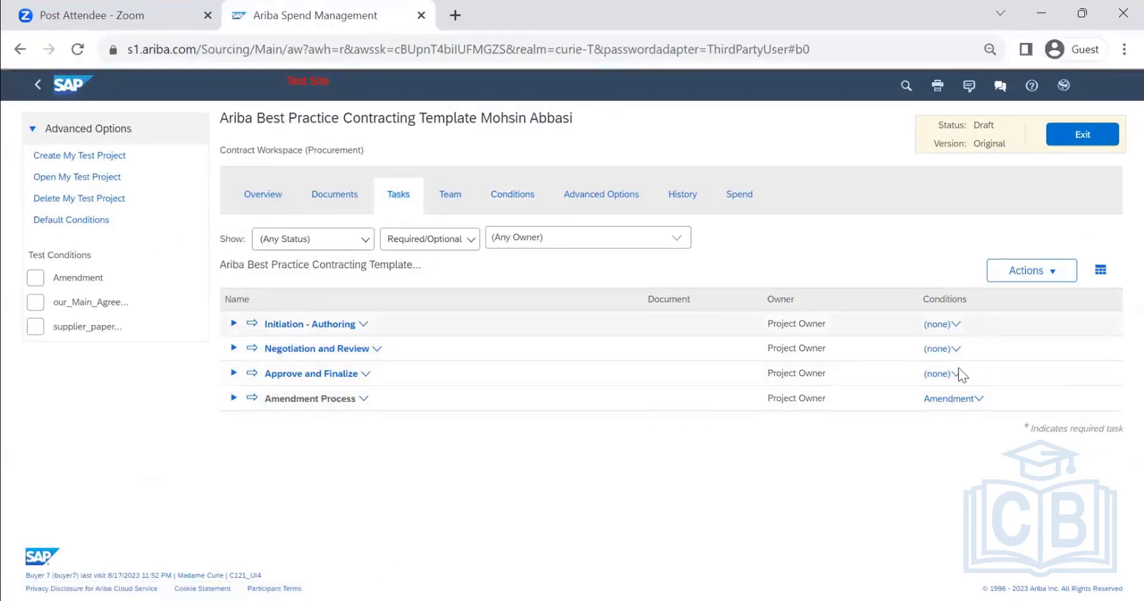
- Assign the condition our_Main_Agreement=true to the Main_Agreement_Example_ECA document in the template's Contract Documents folder
{"action": "left_click", "coordinate": [345, 193]}
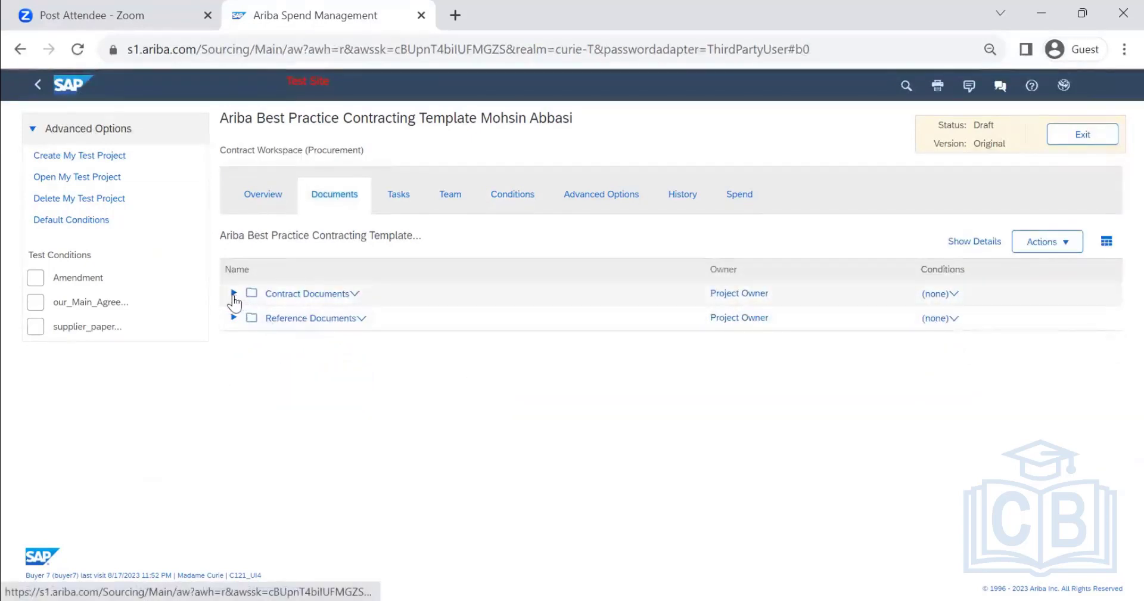
{"action": "left_click", "coordinate": [233, 293]}
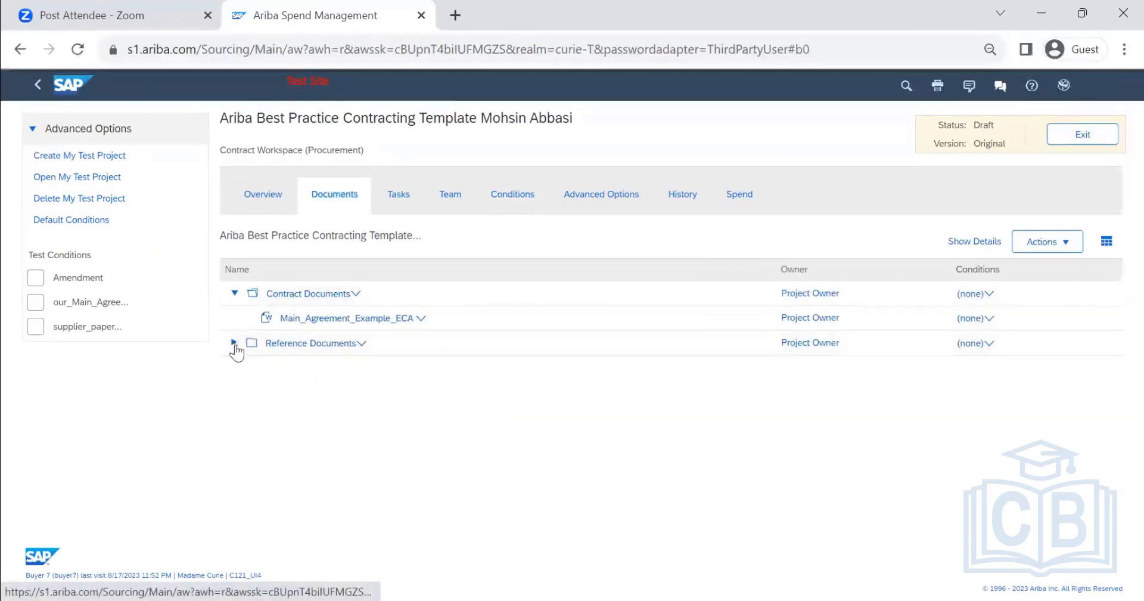
{"action": "left_click", "coordinate": [235, 343]}
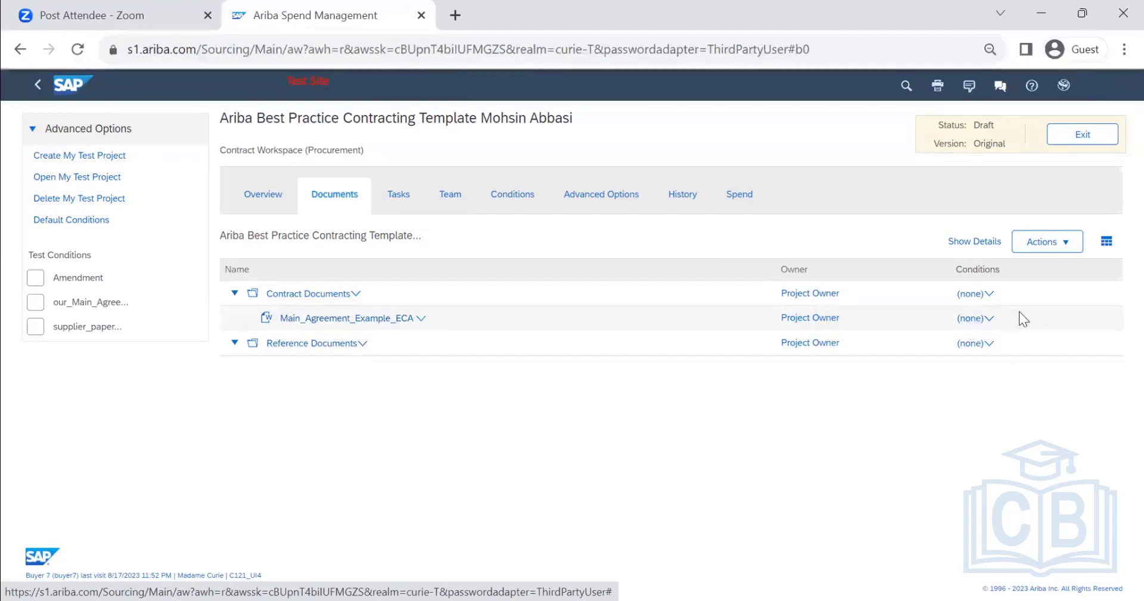
{"action": "left_click", "coordinate": [989, 321]}
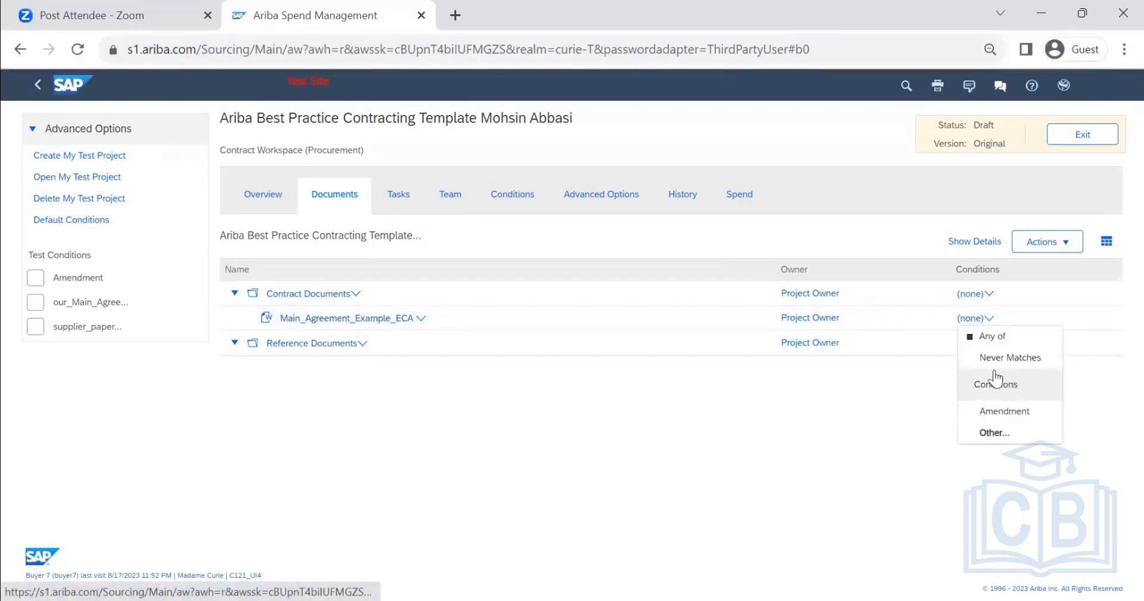
{"action": "left_click", "coordinate": [995, 434]}
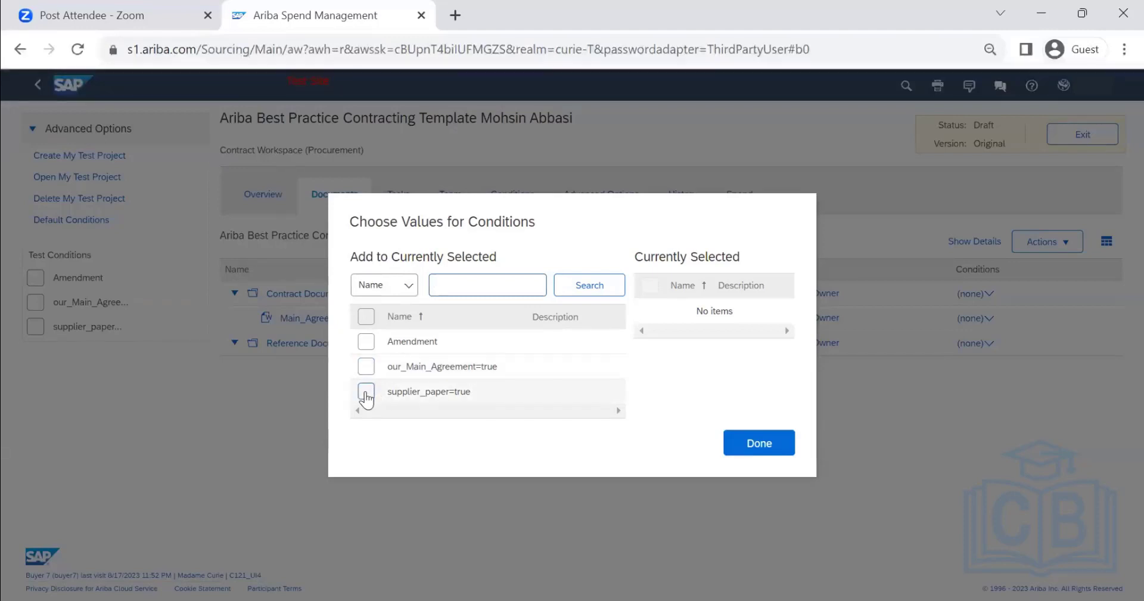
{"action": "left_click", "coordinate": [366, 366]}
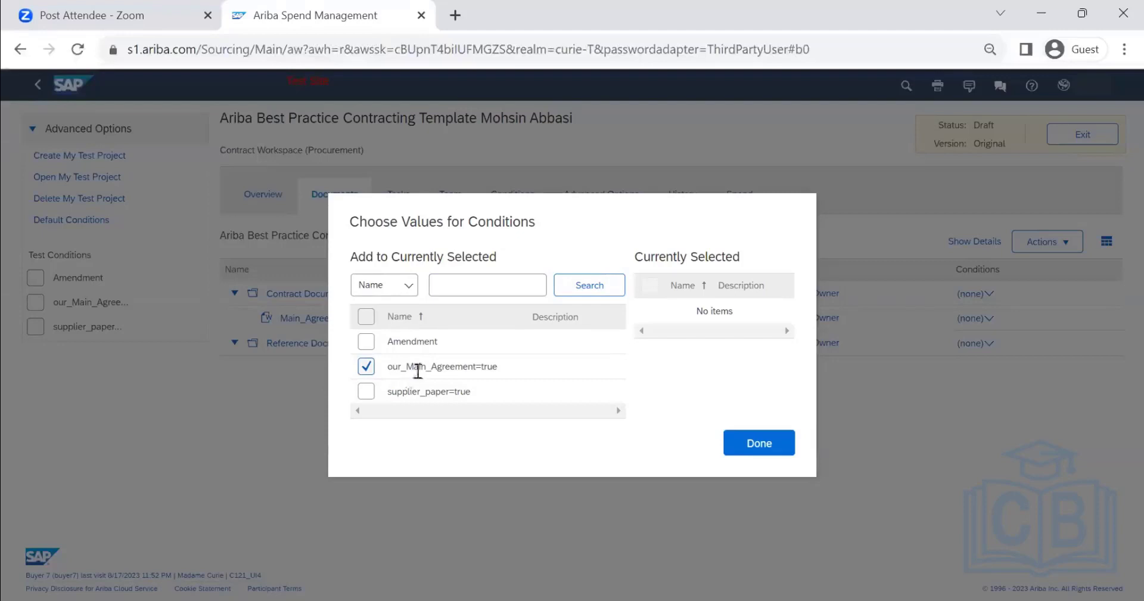
{"action": "left_click", "coordinate": [755, 448]}
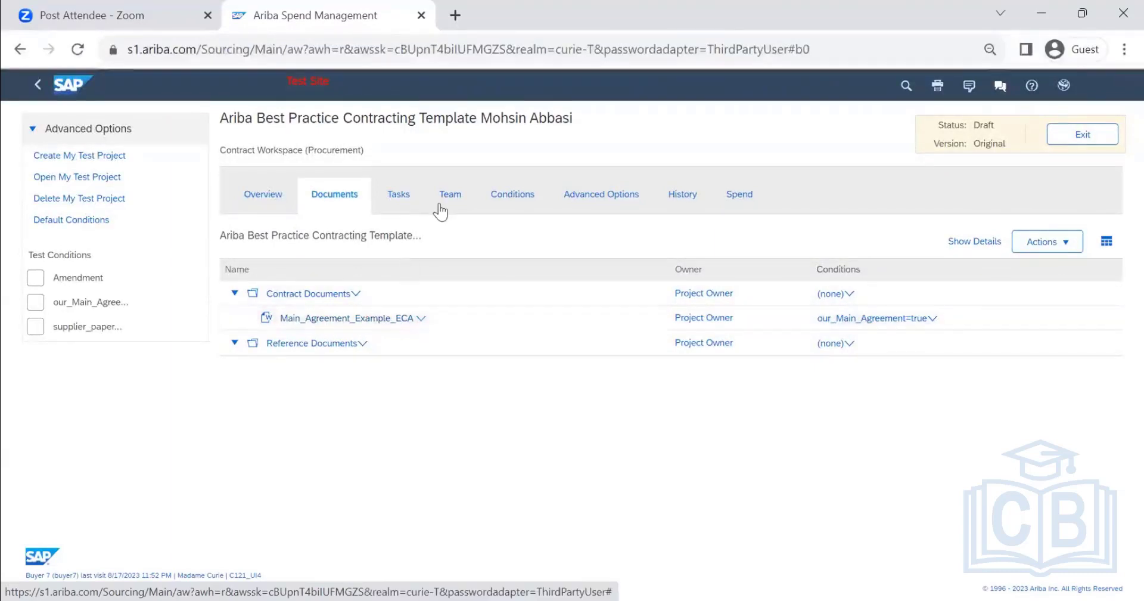
- Check the conditions assigned to the template's tasks in the Initiation - Authoring phase
{"action": "left_click", "coordinate": [398, 197]}
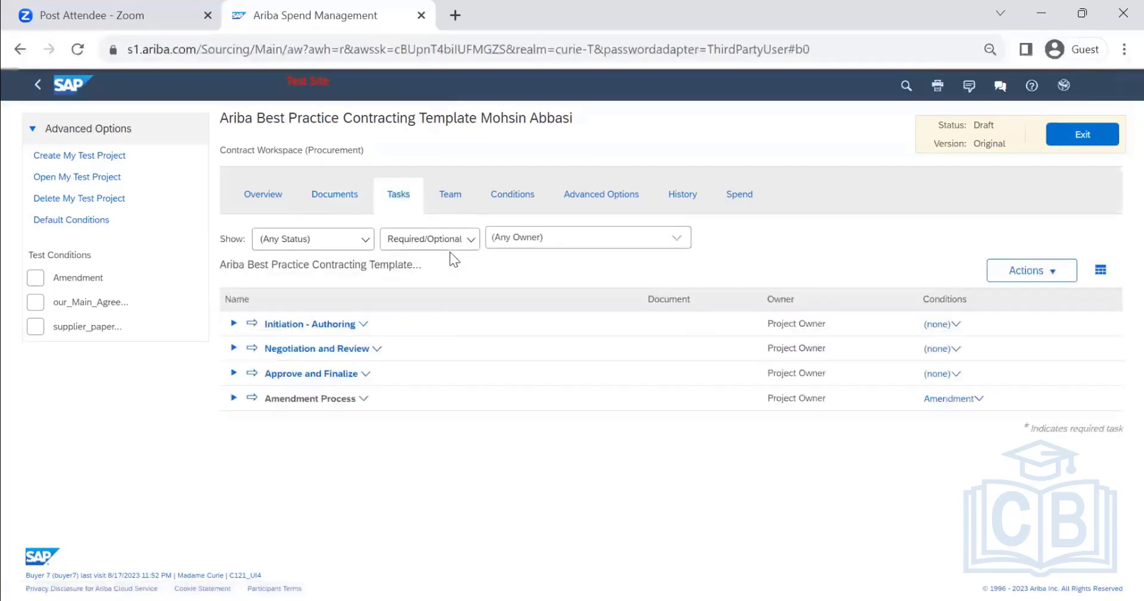
{"action": "left_click", "coordinate": [234, 324]}
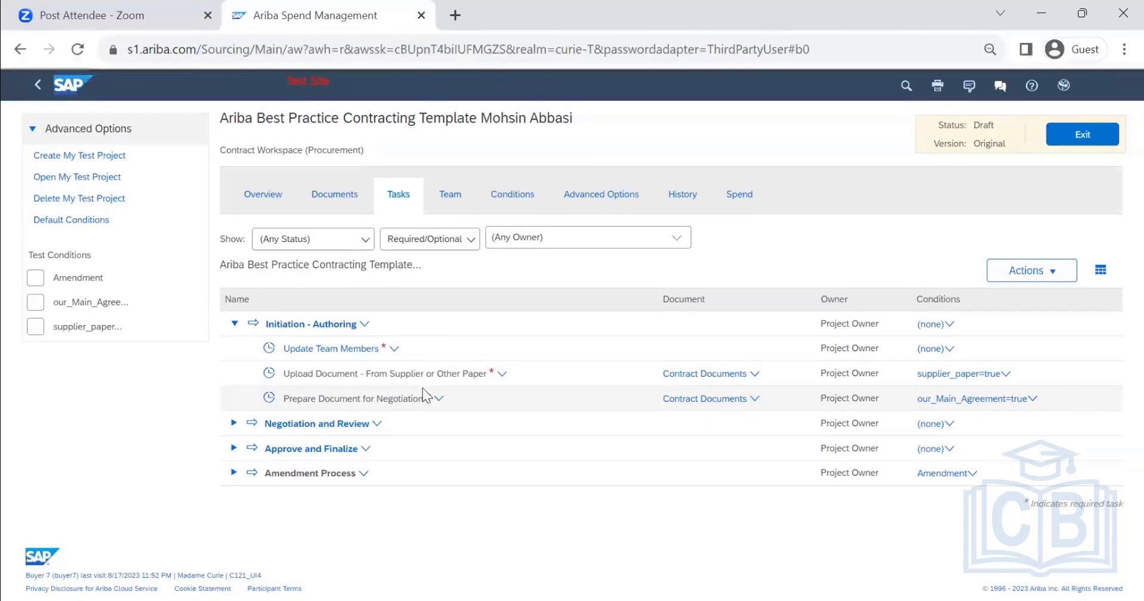
- Start a new test project from the template and set its effective date to 08/18/2023
{"action": "left_click", "coordinate": [70, 156]}
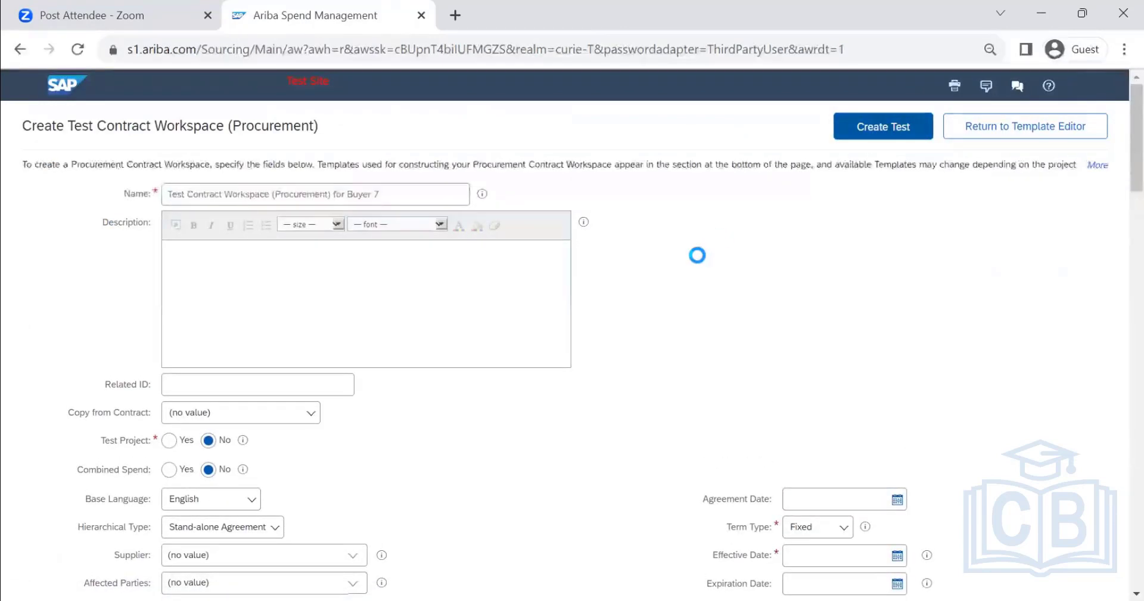
{"action": "left_click", "coordinate": [897, 555]}
{"action": "left_click", "coordinate": [893, 477]}
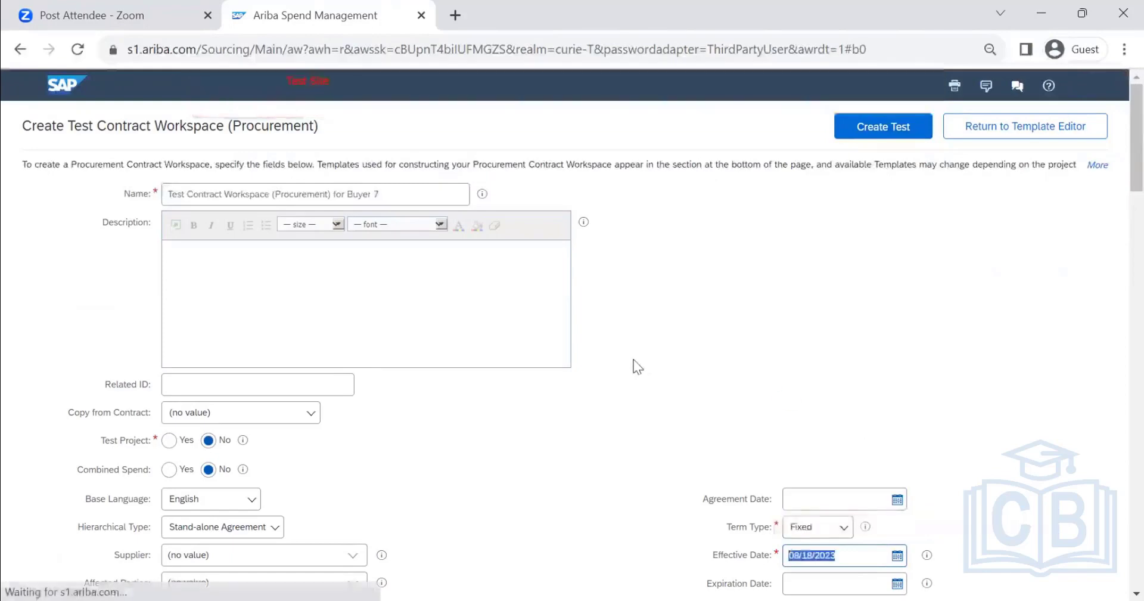
- Browse the template list to page 4 to reach the template being tested
{"action": "scroll", "coordinate": [667, 364], "scroll_direction": "down", "scroll_amount": 15}
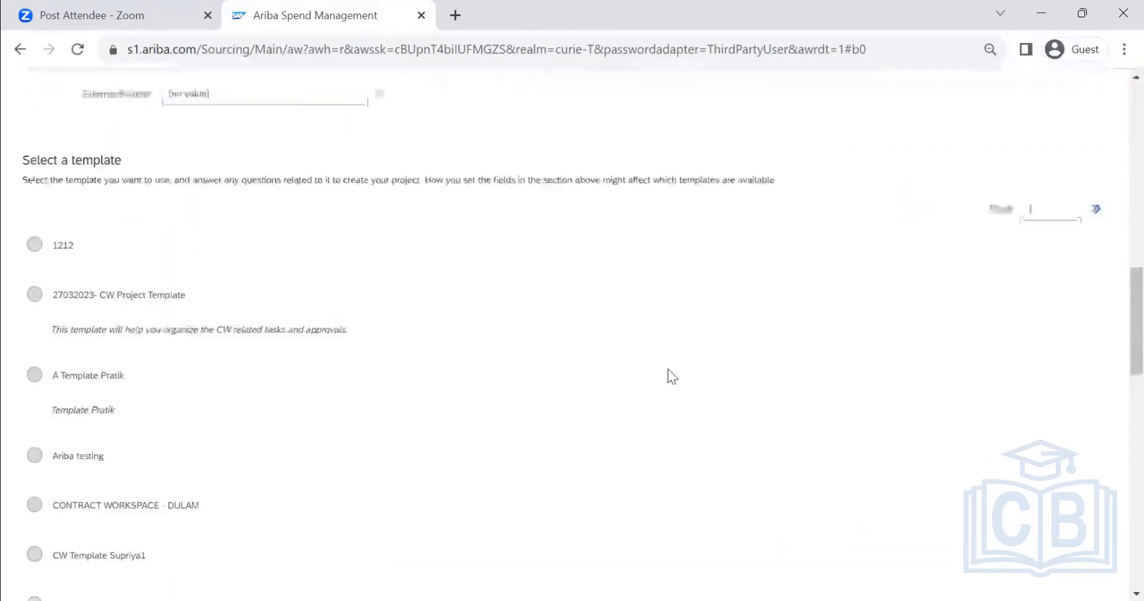
{"action": "scroll", "coordinate": [667, 369], "scroll_direction": "down", "scroll_amount": 10}
{"action": "left_click", "coordinate": [1032, 477]}
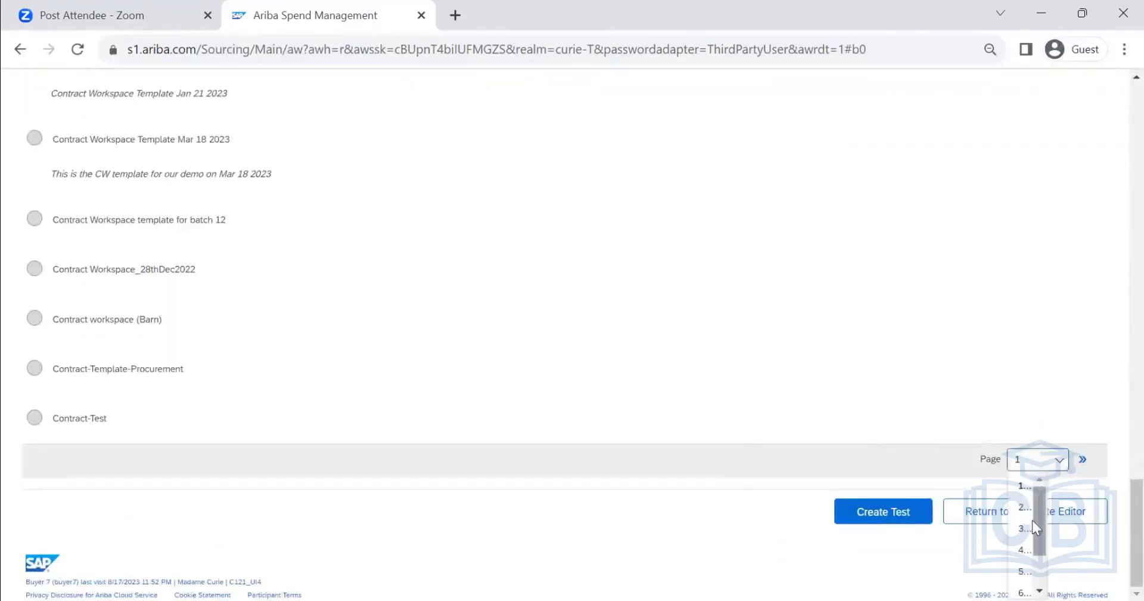
{"action": "left_click", "coordinate": [1022, 512]}
{"action": "scroll", "coordinate": [661, 379], "scroll_direction": "up", "scroll_amount": 18}
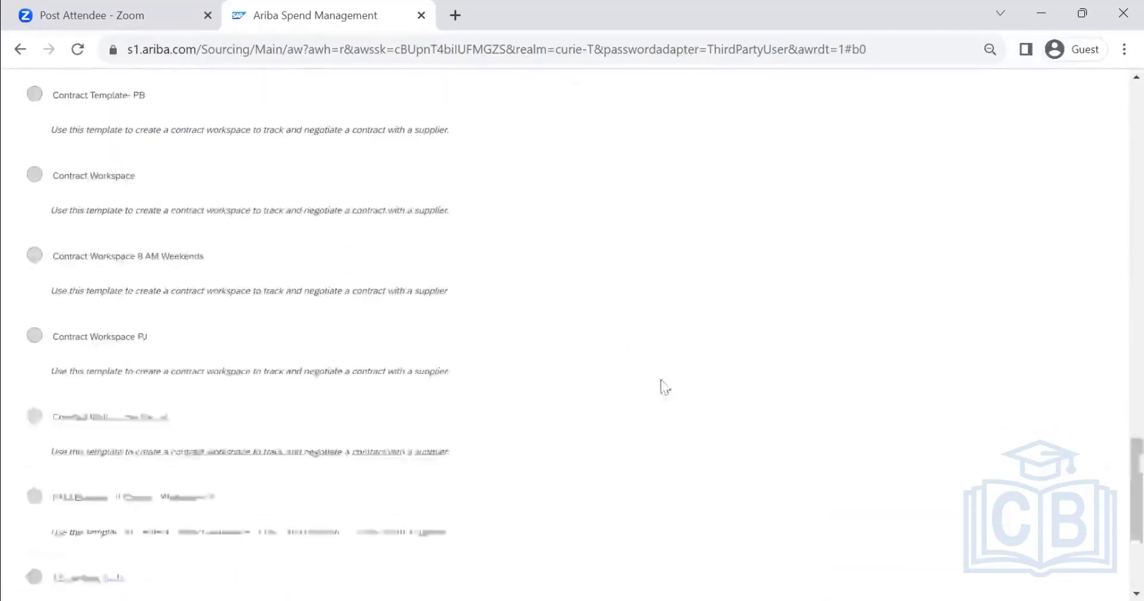
{"action": "scroll", "coordinate": [953, 346], "scroll_direction": "down", "scroll_amount": 6}
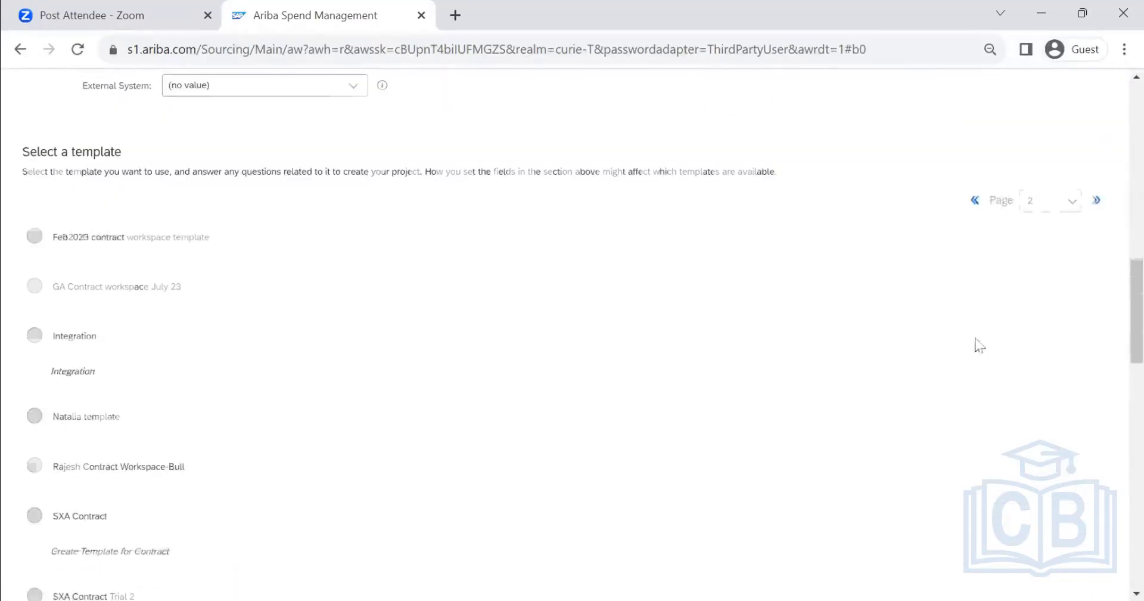
{"action": "left_click", "coordinate": [1037, 205]}
{"action": "left_click", "coordinate": [1036, 271]}
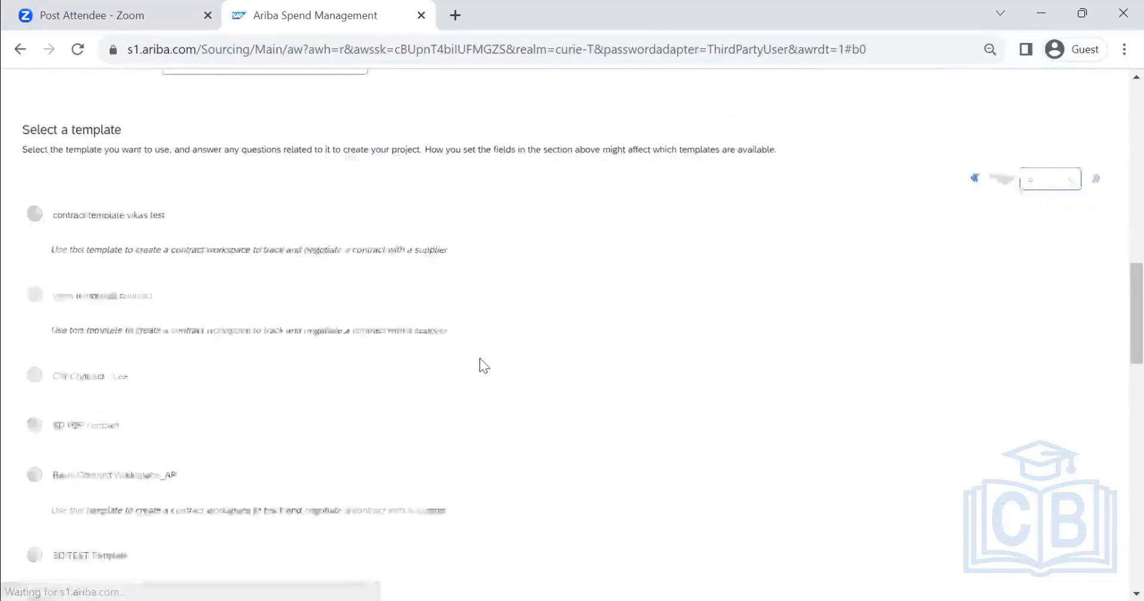
{"action": "scroll", "coordinate": [481, 355], "scroll_direction": "down", "scroll_amount": 10}
{"action": "scroll", "coordinate": [484, 366], "scroll_direction": "down", "scroll_amount": 2}
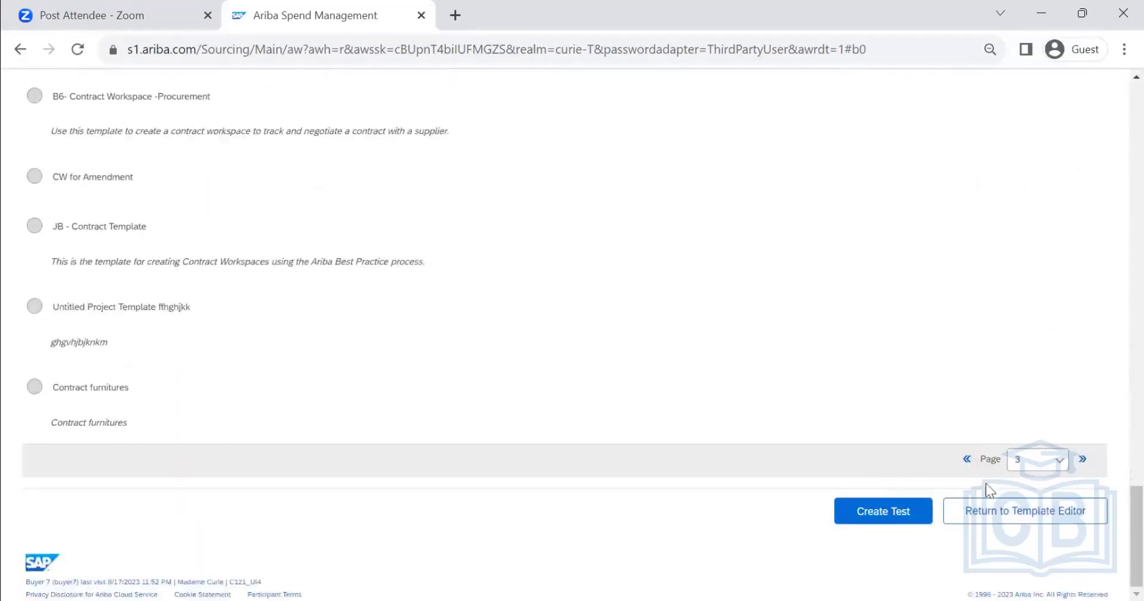
{"action": "left_click", "coordinate": [1023, 474]}
{"action": "left_click", "coordinate": [1025, 558]}
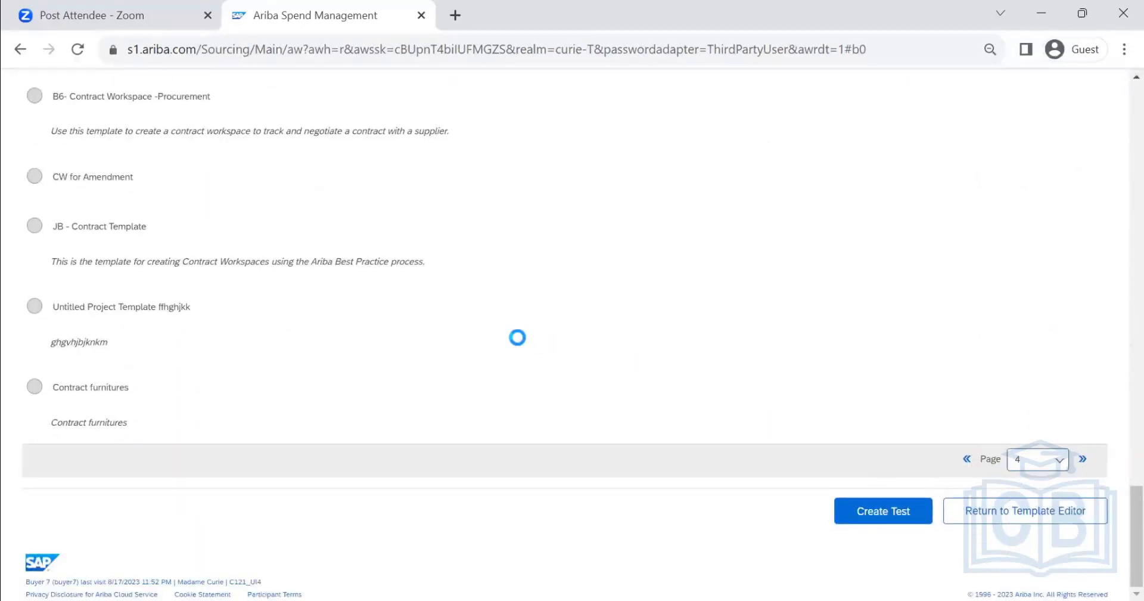
- Answer the supplier paper or Main Agreement question with Supplier Paper and create the test project
{"action": "left_click", "coordinate": [439, 491]}
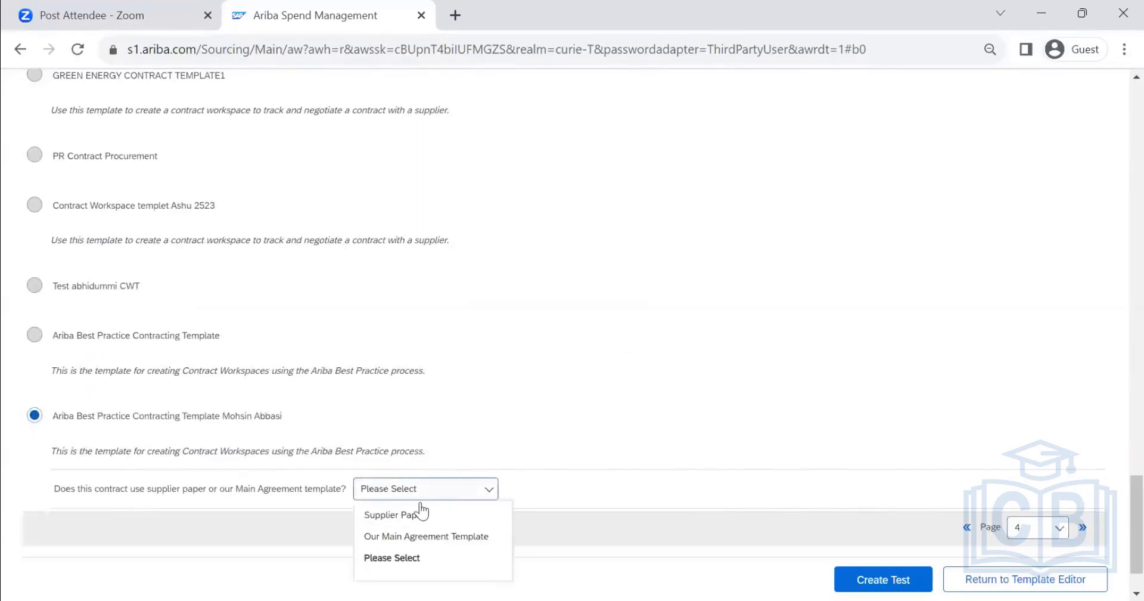
{"action": "left_click", "coordinate": [415, 514]}
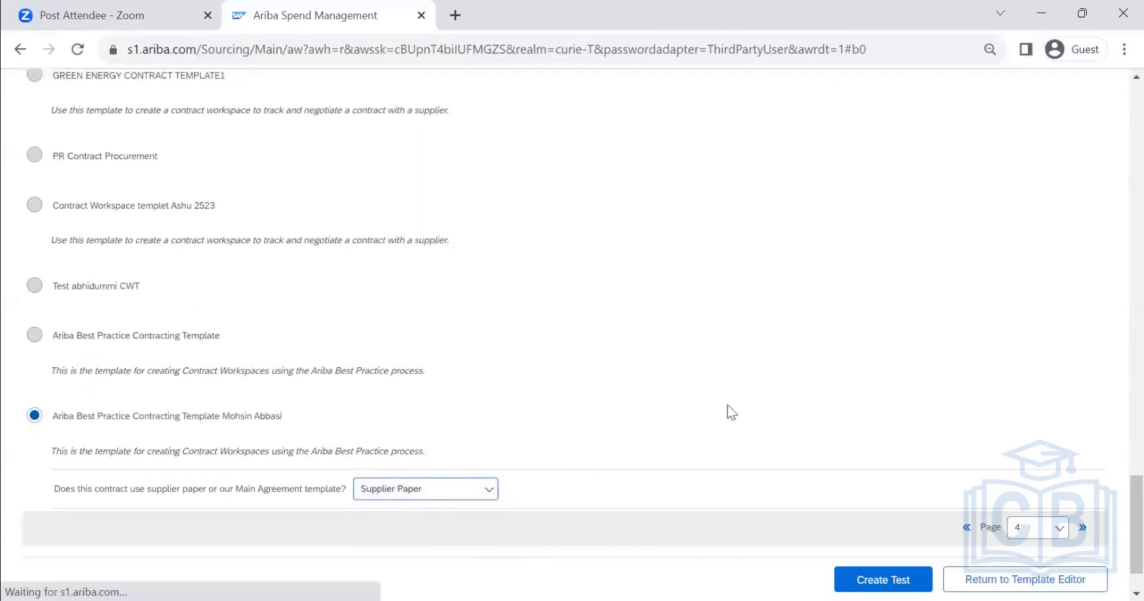
{"action": "scroll", "coordinate": [842, 333], "scroll_direction": "up", "scroll_amount": 20}
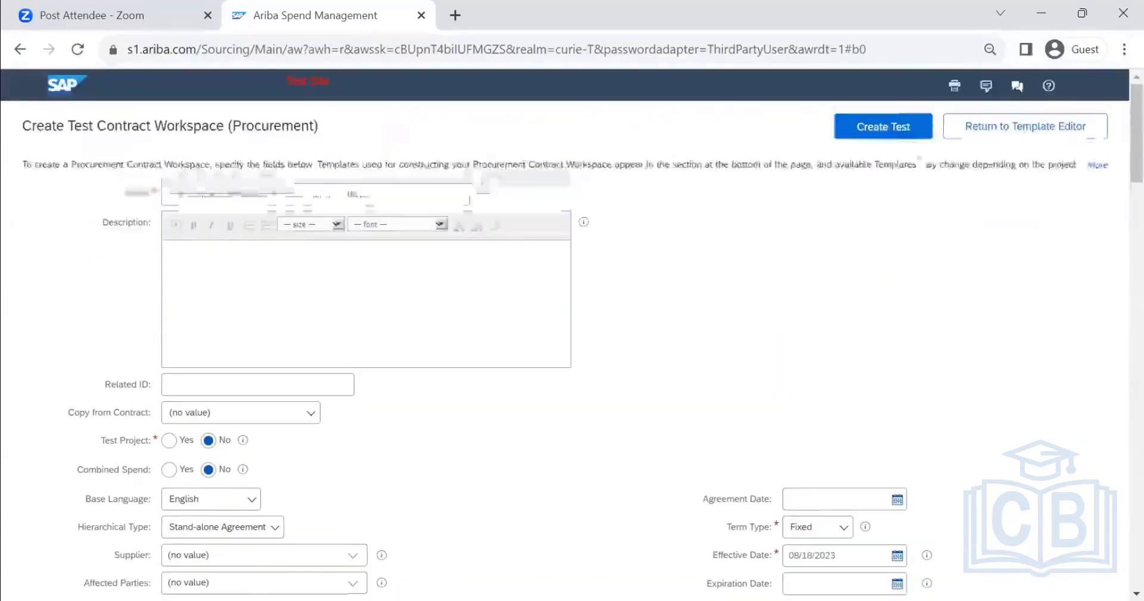
{"action": "left_click", "coordinate": [864, 137]}
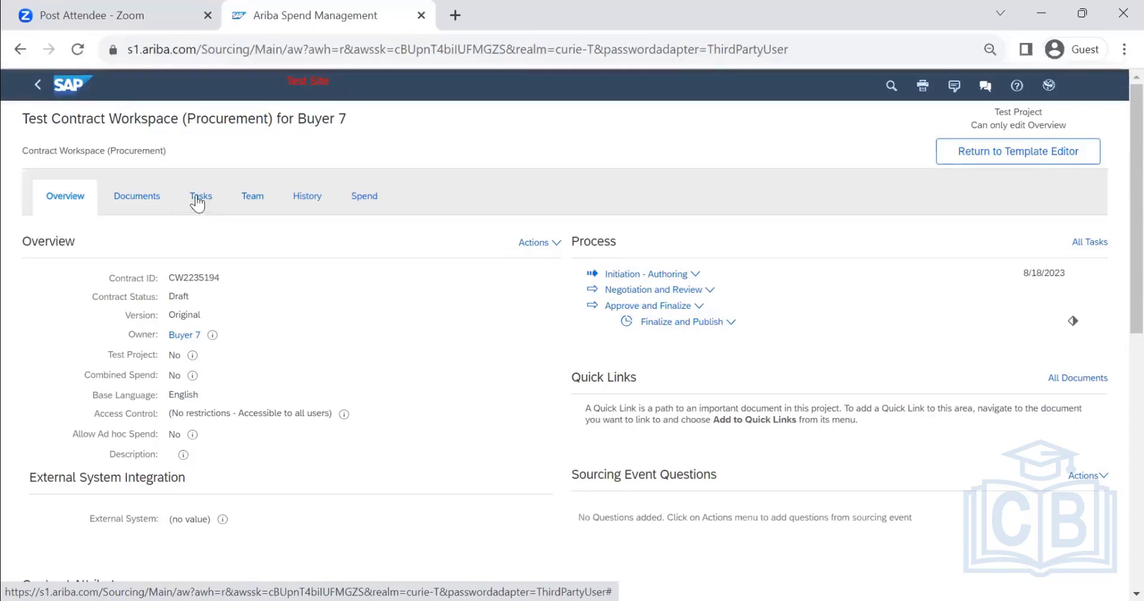
- Check the test project's Initiation - Authoring tasks and the contents of its Contract Documents folder
{"action": "left_click", "coordinate": [201, 197]}
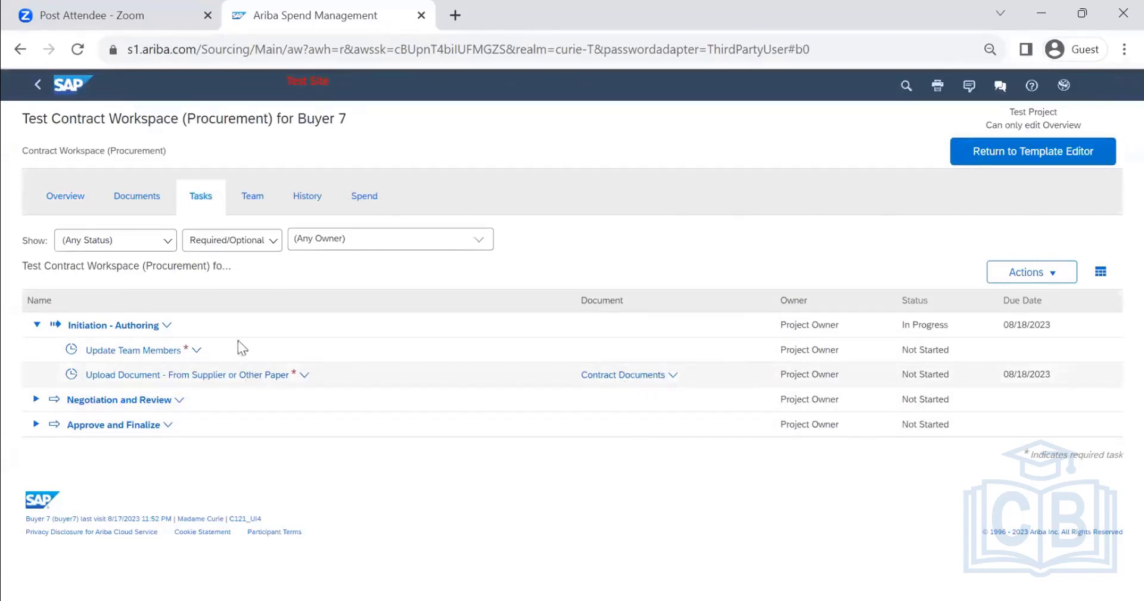
{"action": "left_click", "coordinate": [146, 201]}
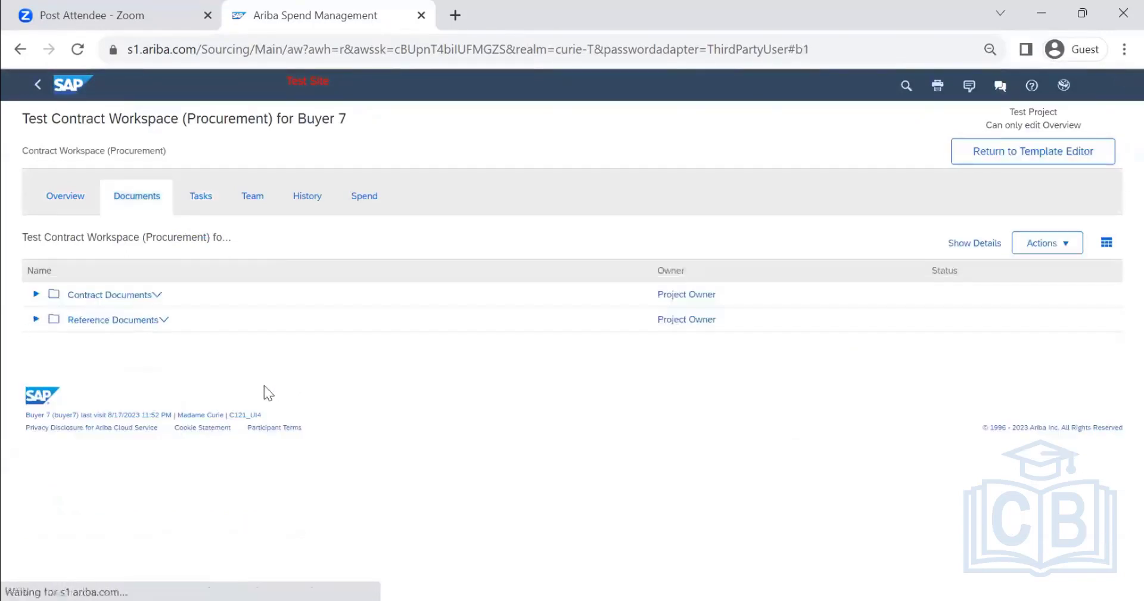
{"action": "left_click", "coordinate": [37, 294]}
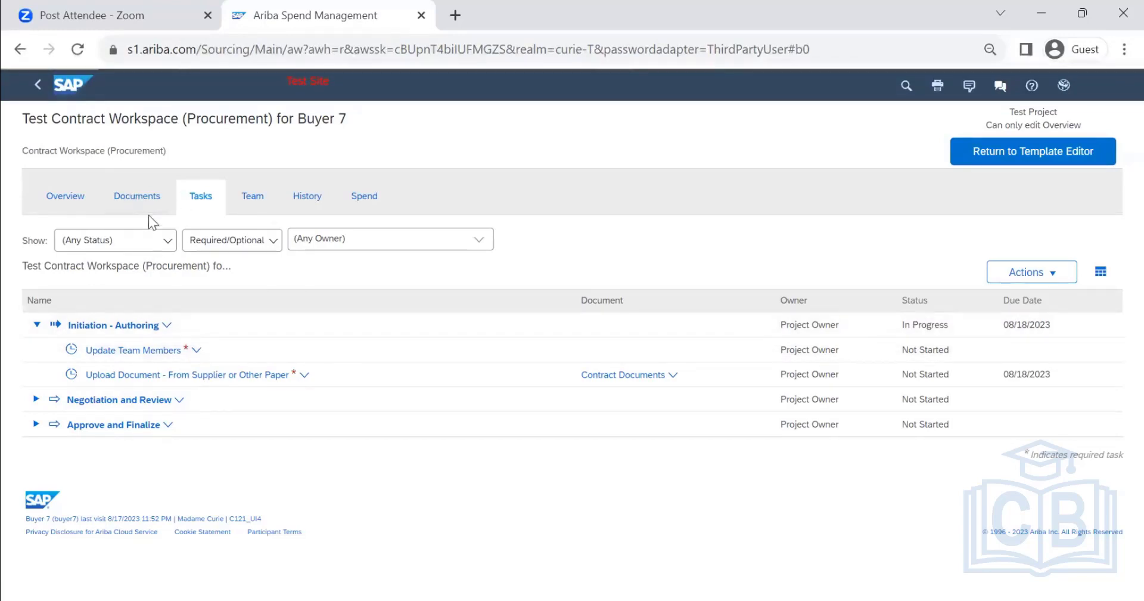
- Edit the test project's overview and change the supplier paper question's answer to Our Main Agreement Template
{"action": "left_click", "coordinate": [61, 203]}
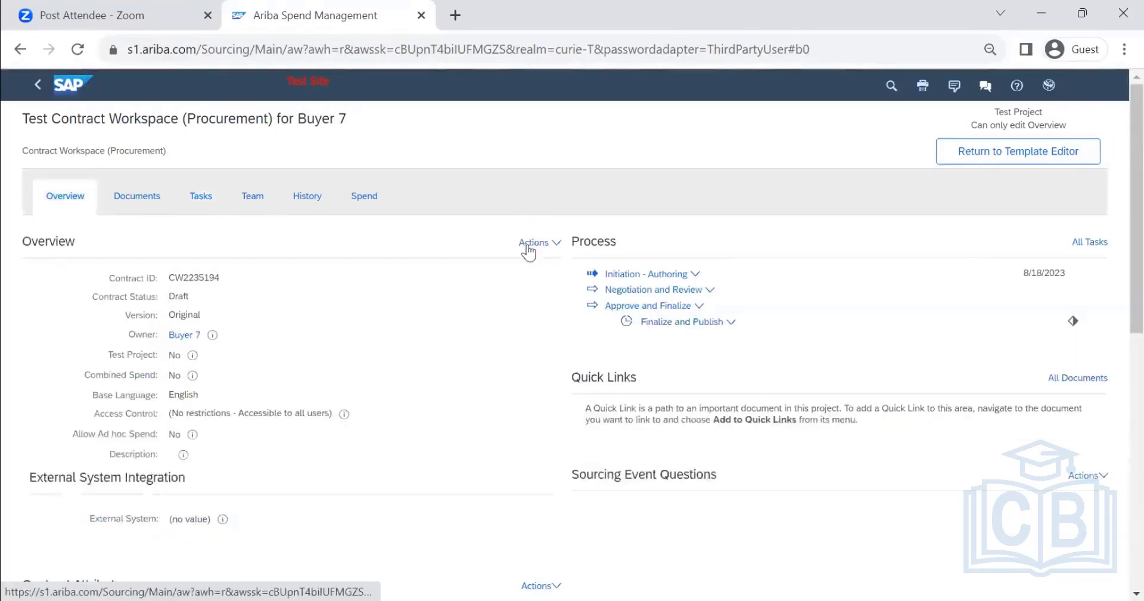
{"action": "left_click", "coordinate": [529, 243]}
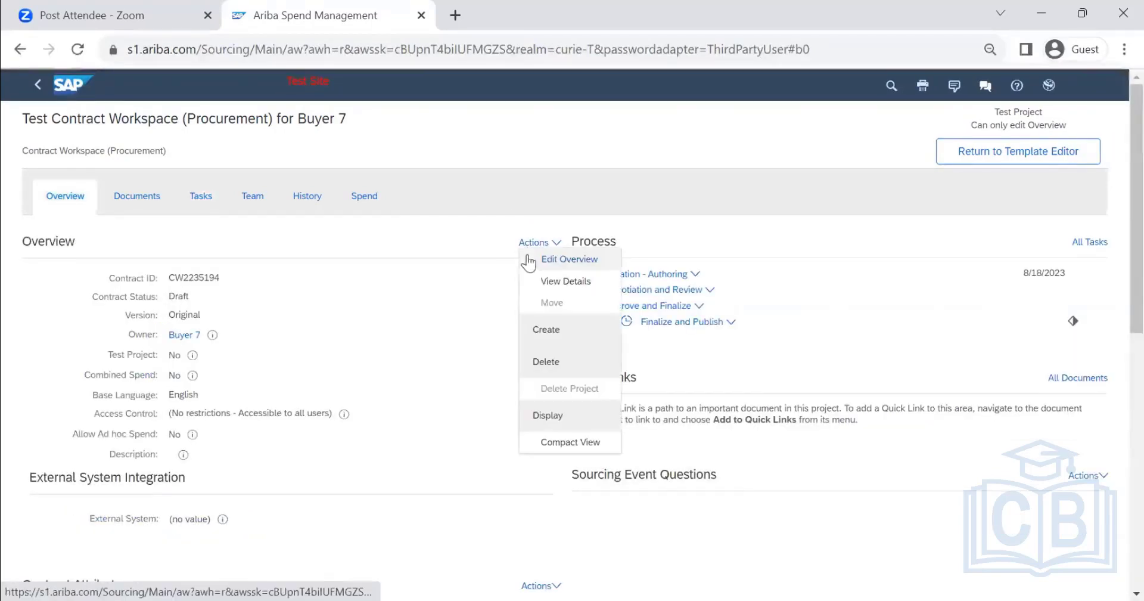
{"action": "left_click", "coordinate": [560, 260]}
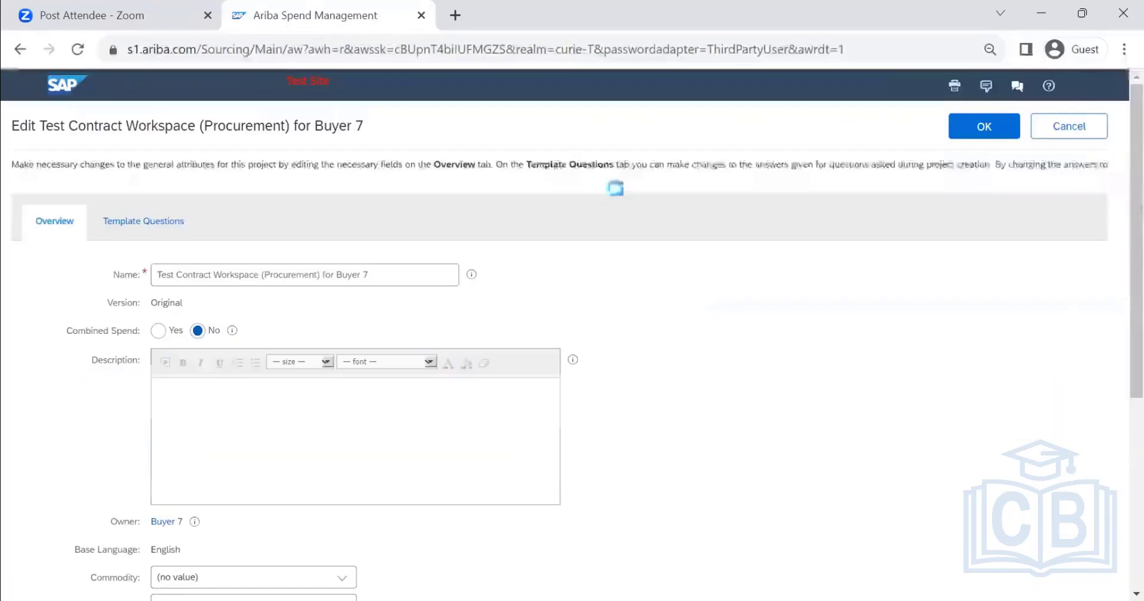
{"action": "left_click", "coordinate": [161, 226]}
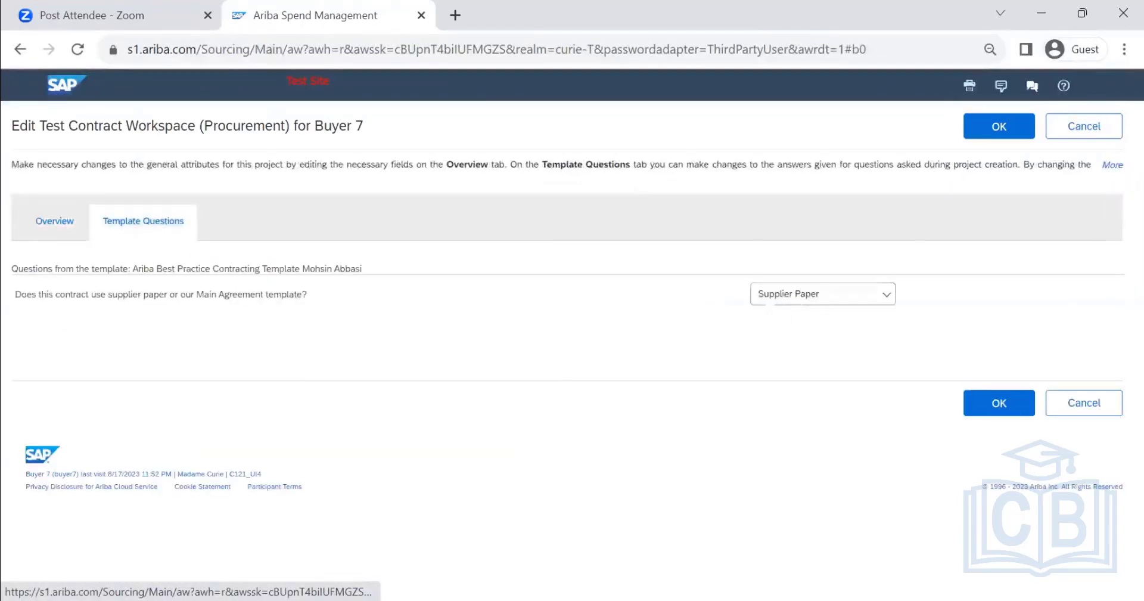
{"action": "left_click", "coordinate": [825, 294]}
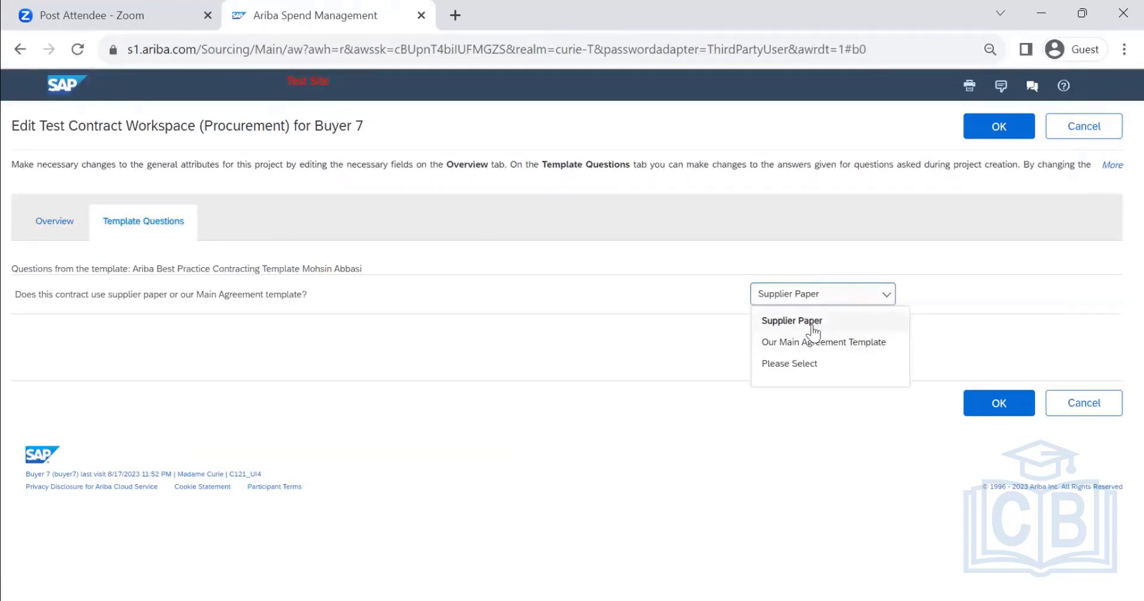
{"action": "left_click", "coordinate": [825, 342]}
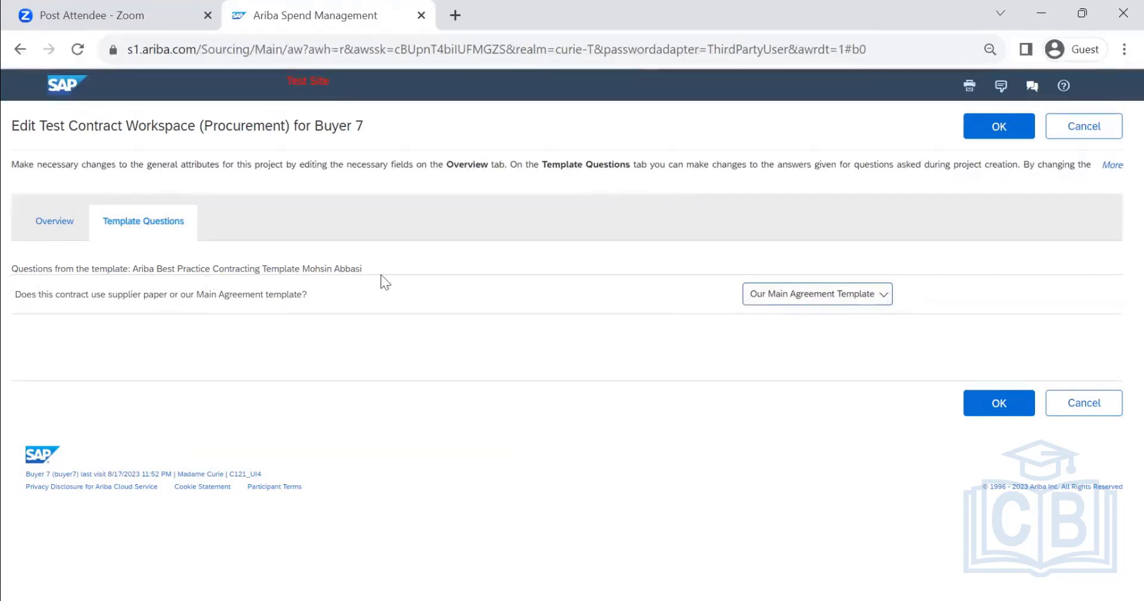
{"action": "left_click_drag", "start_coordinate": [365, 268], "coordinate": [134, 271]}
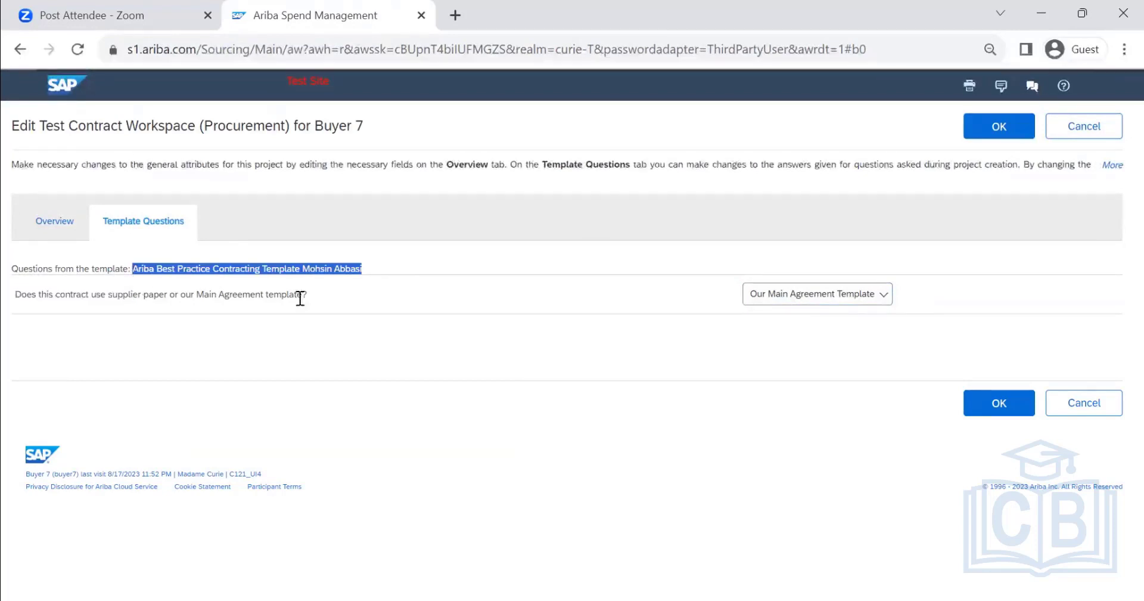
{"action": "left_click", "coordinate": [983, 134]}
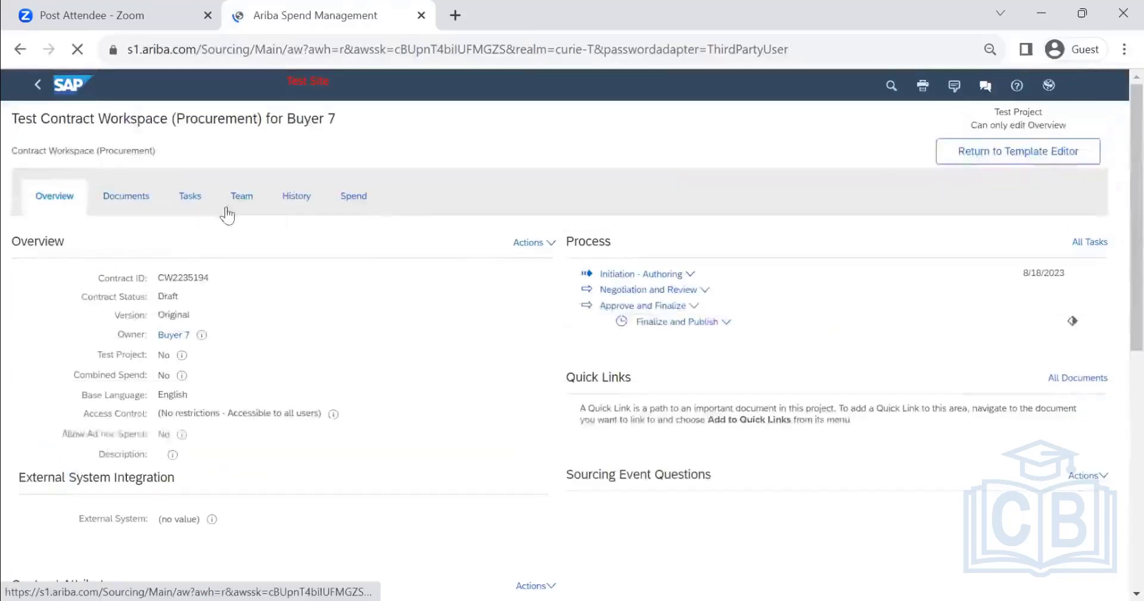
- Check the test project's contract documents and Initiation - Authoring tasks, along with the actions available for each
{"action": "left_click", "coordinate": [135, 204]}
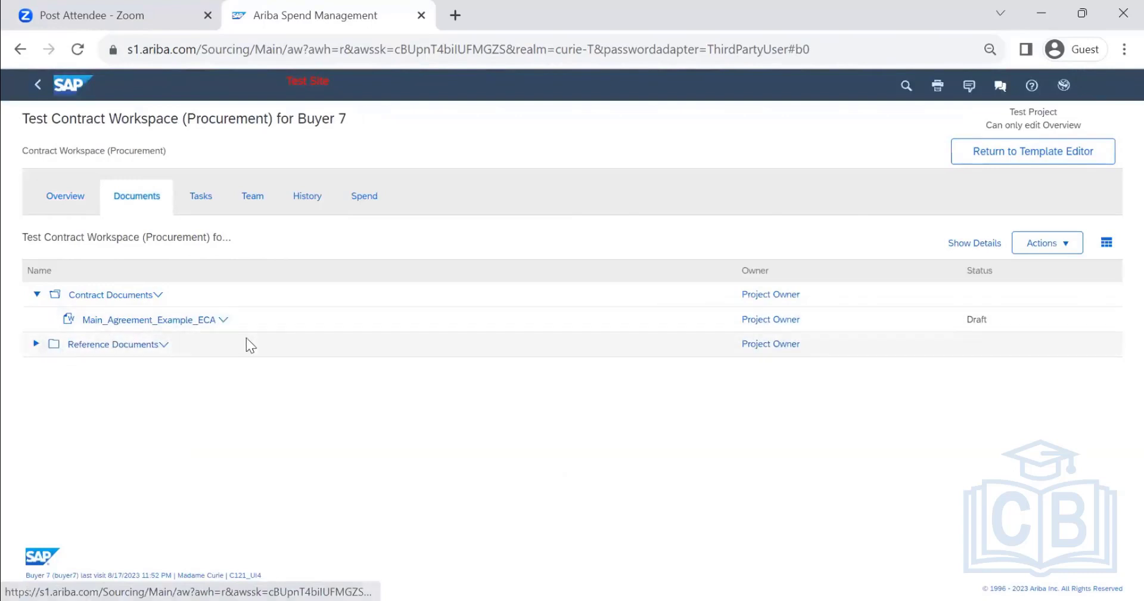
{"action": "left_click", "coordinate": [203, 198]}
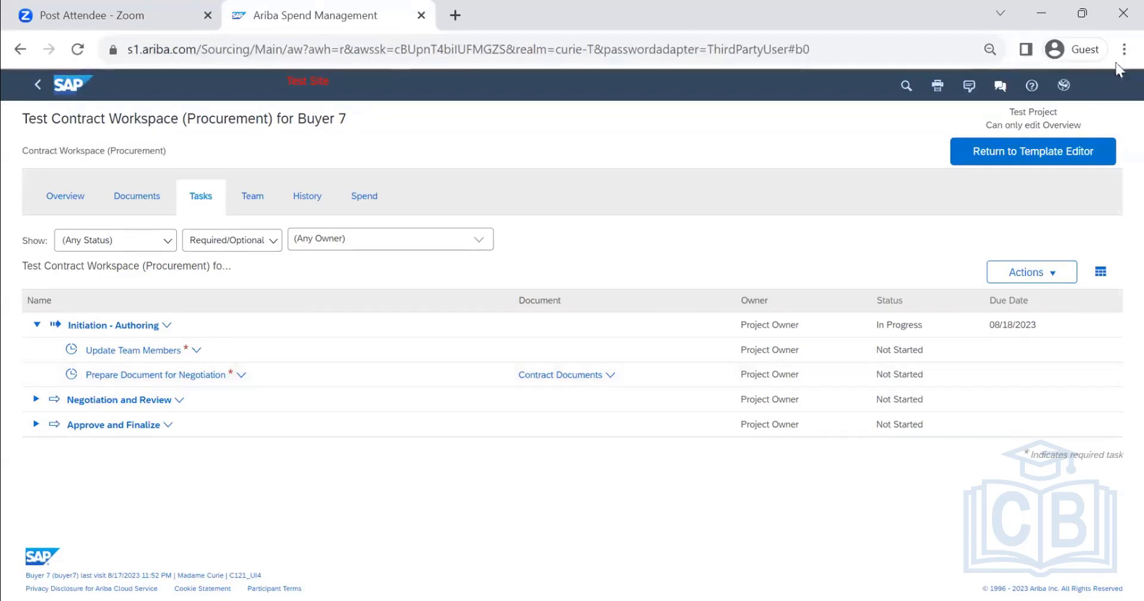
{"action": "left_click", "coordinate": [142, 199]}
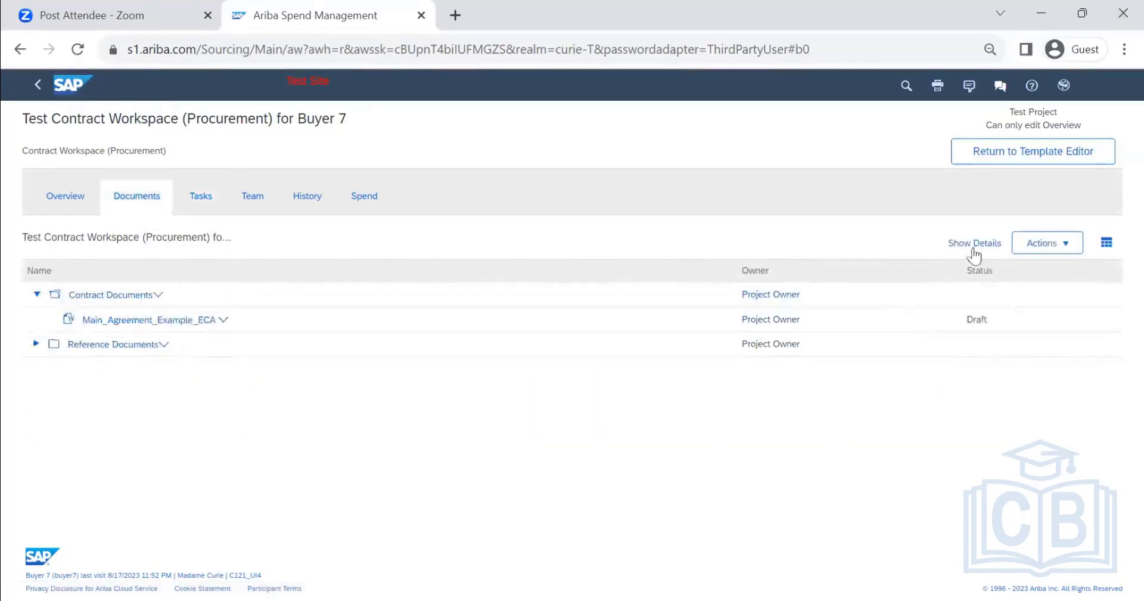
{"action": "left_click", "coordinate": [1042, 249]}
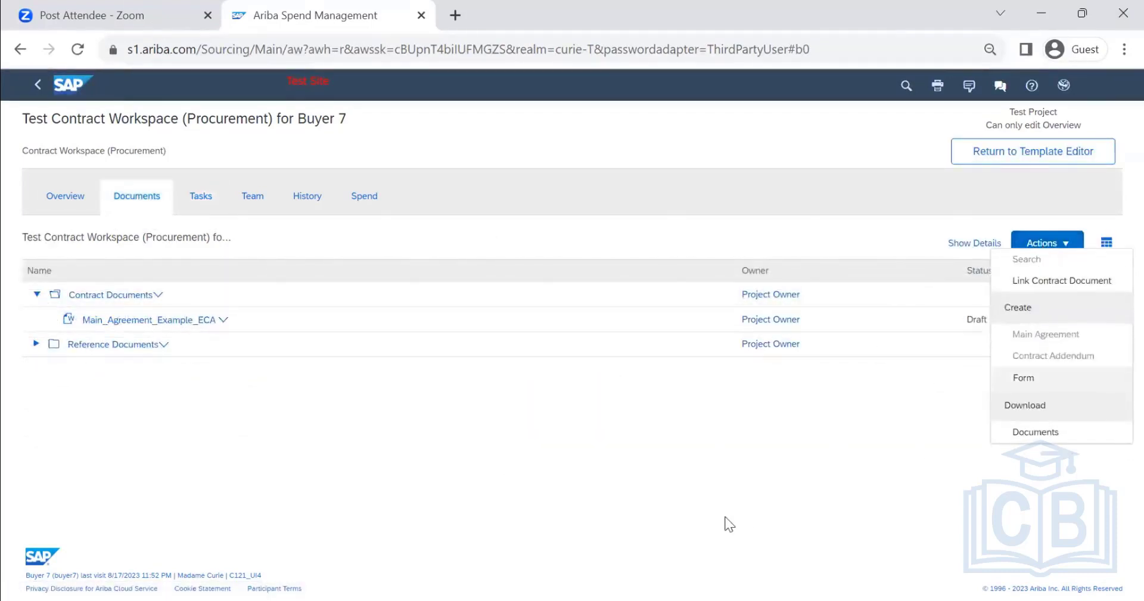
{"action": "left_click", "coordinate": [224, 208]}
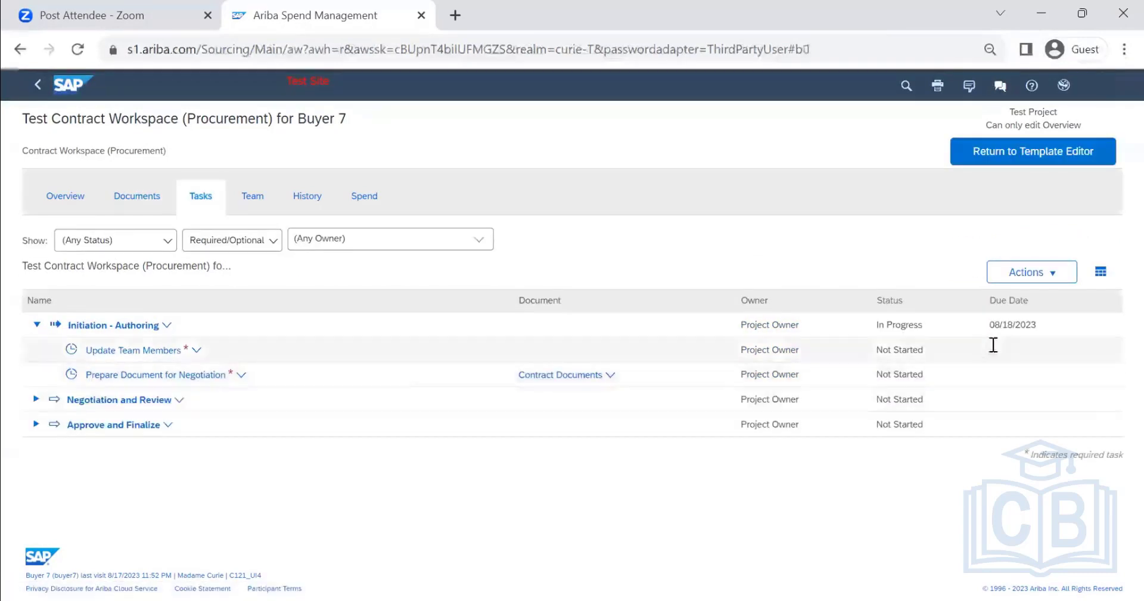
{"action": "left_click", "coordinate": [1026, 273]}
{"action": "left_click", "coordinate": [727, 476]}
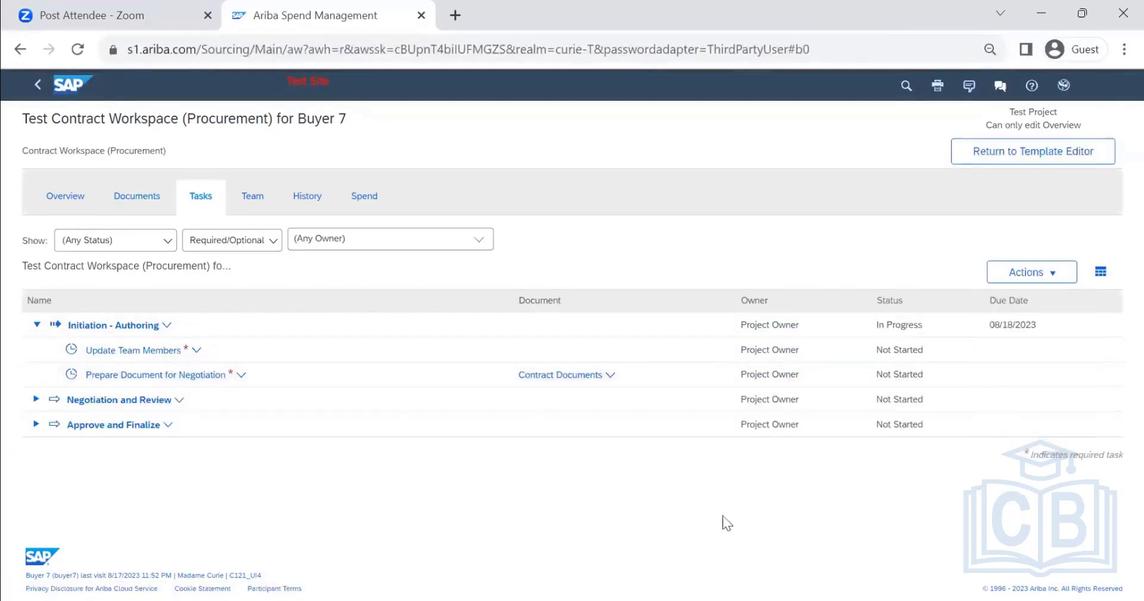
- Return to the template editor and review the actions available for the template's tasks
{"action": "left_click", "coordinate": [1029, 158]}
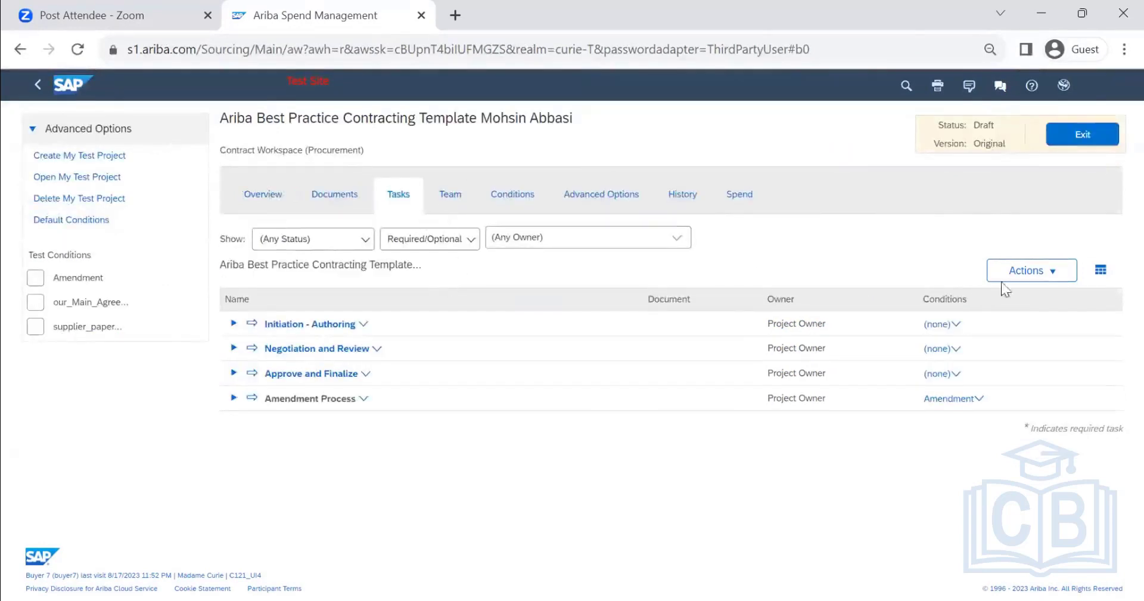
{"action": "left_click", "coordinate": [1024, 271]}
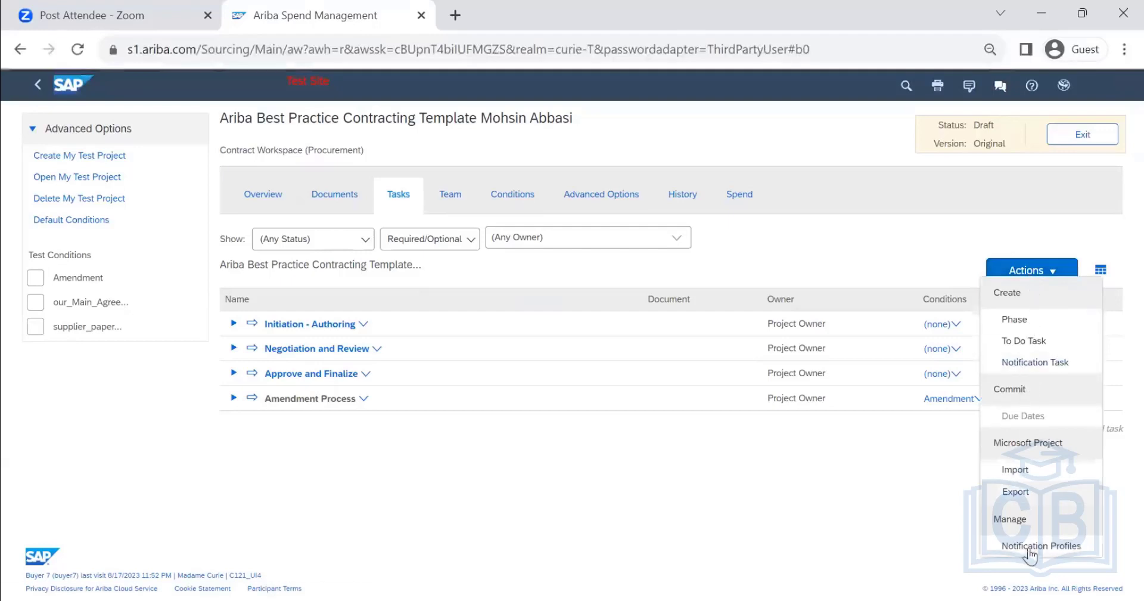
{"action": "left_click", "coordinate": [689, 505]}
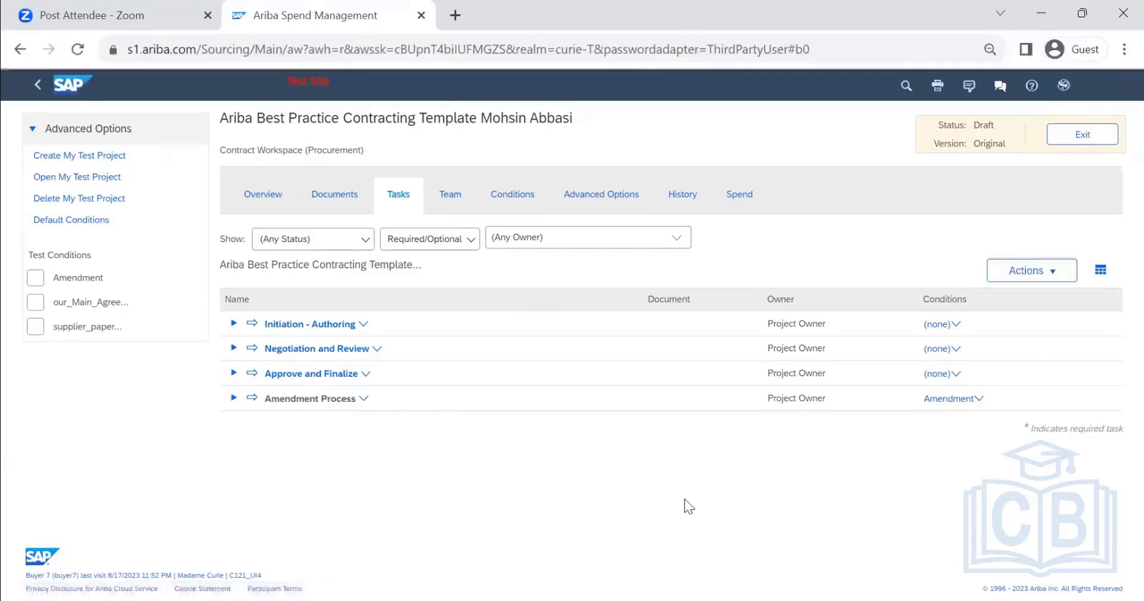
- Upload Main Agreement.docx from the Downloads folder as a new document in the template
{"action": "left_click", "coordinate": [335, 198]}
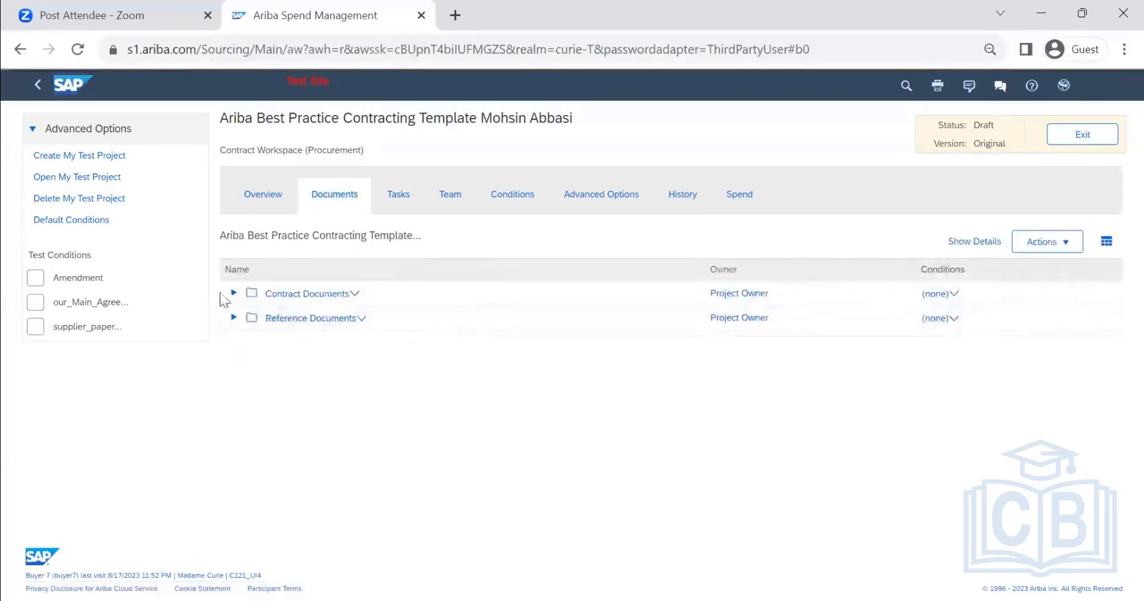
{"action": "left_click", "coordinate": [1045, 245]}
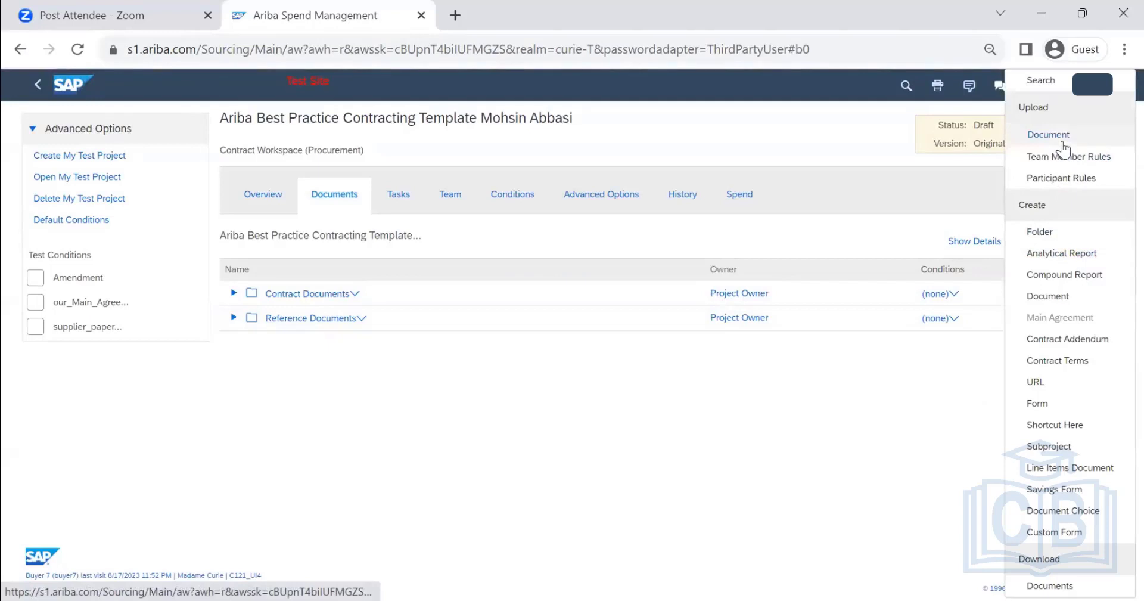
{"action": "left_click", "coordinate": [1053, 142]}
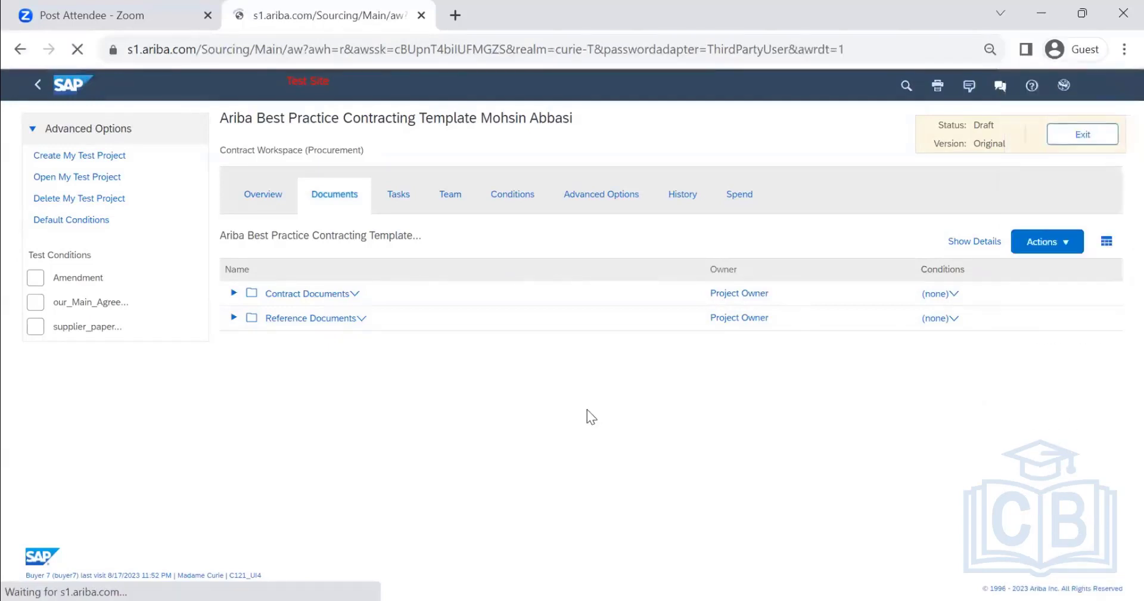
{"action": "left_click", "coordinate": [162, 234]}
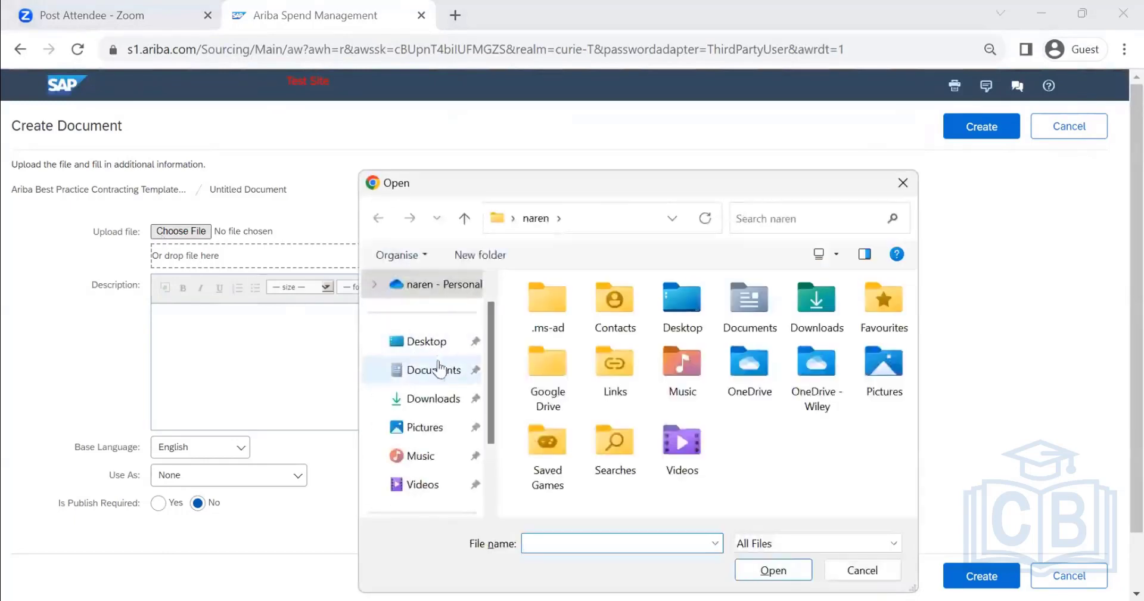
{"action": "left_click", "coordinate": [437, 399]}
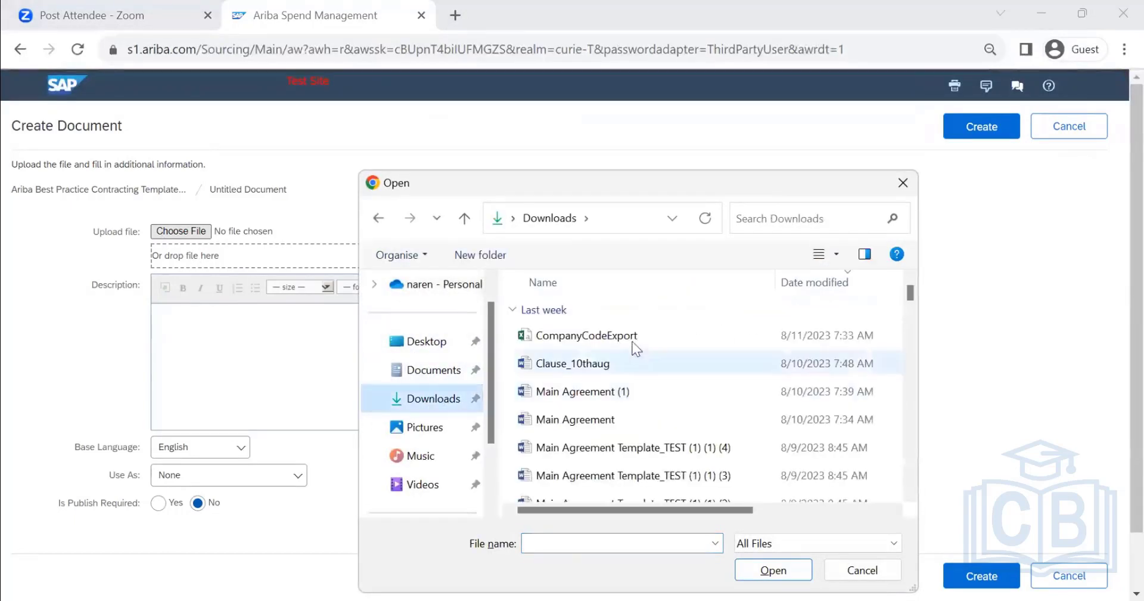
{"action": "left_click", "coordinate": [603, 424]}
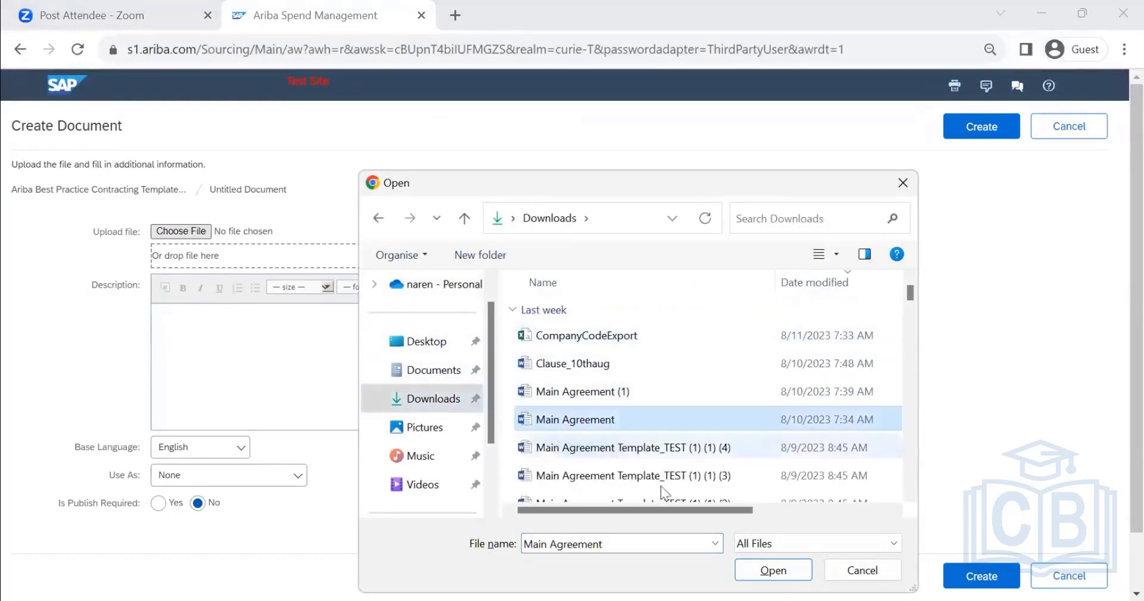
{"action": "left_click", "coordinate": [769, 570]}
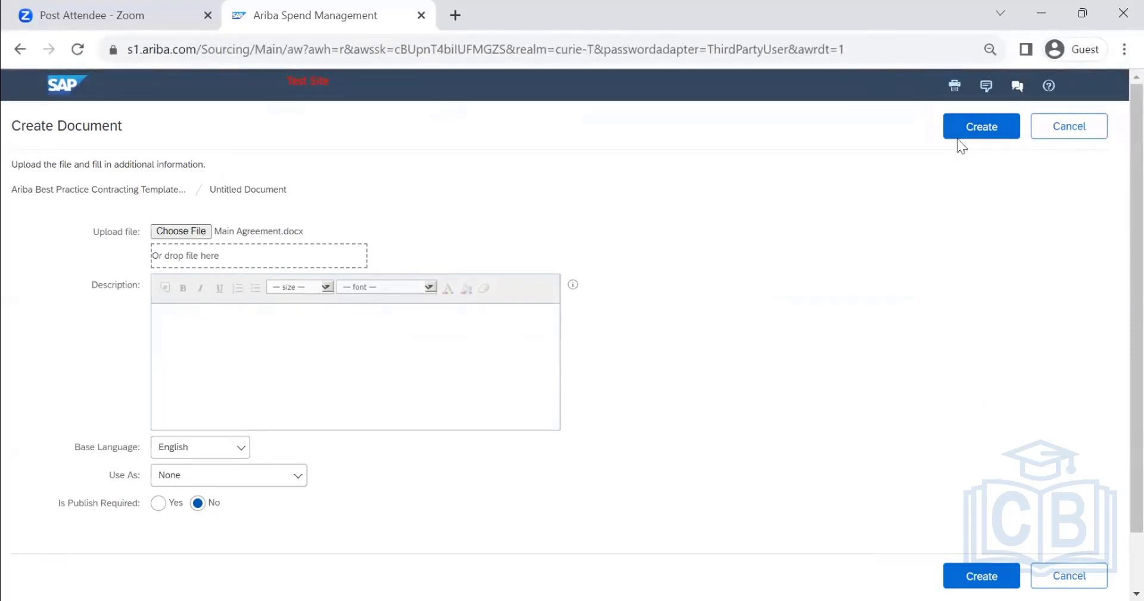
{"action": "left_click", "coordinate": [982, 128]}
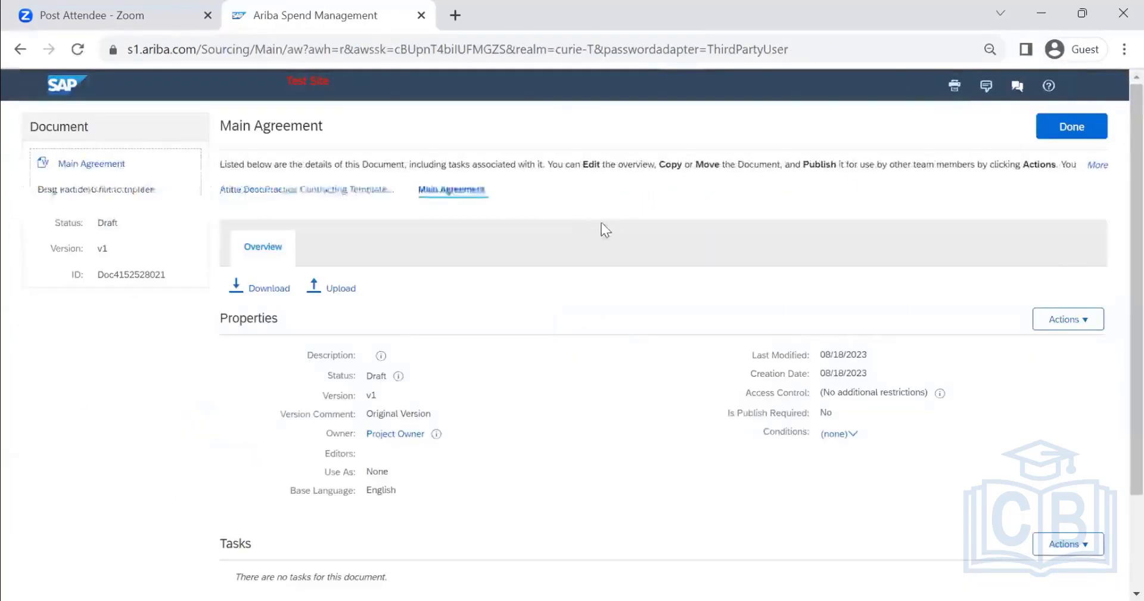
- Edit the uploaded Main Agreement document's attributes and save its title as Asset Details
{"action": "left_click", "coordinate": [1038, 332]}
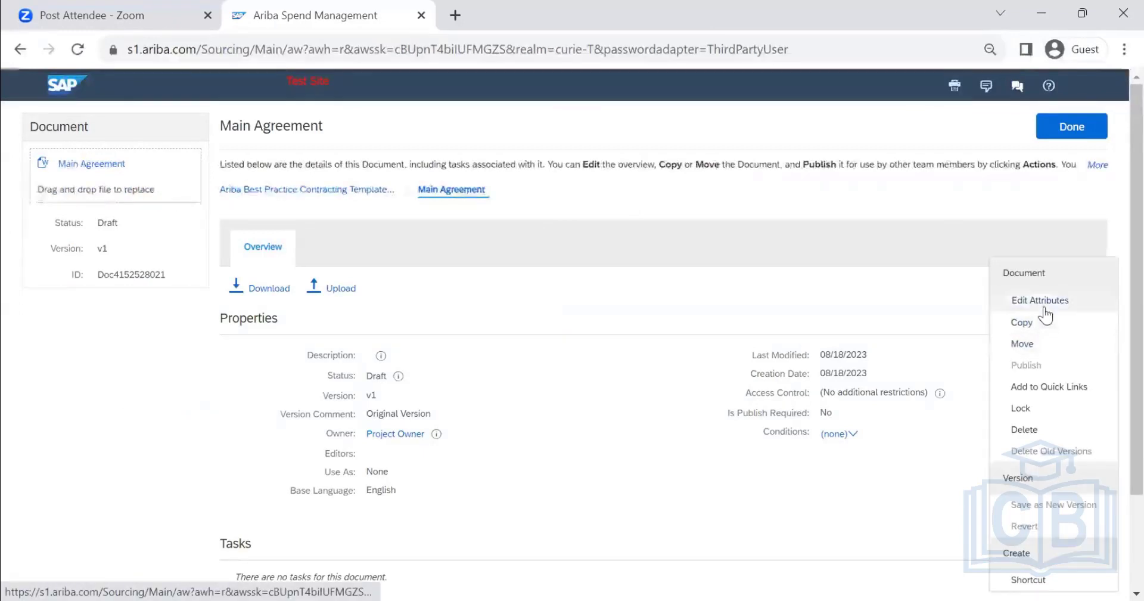
{"action": "left_click", "coordinate": [982, 299]}
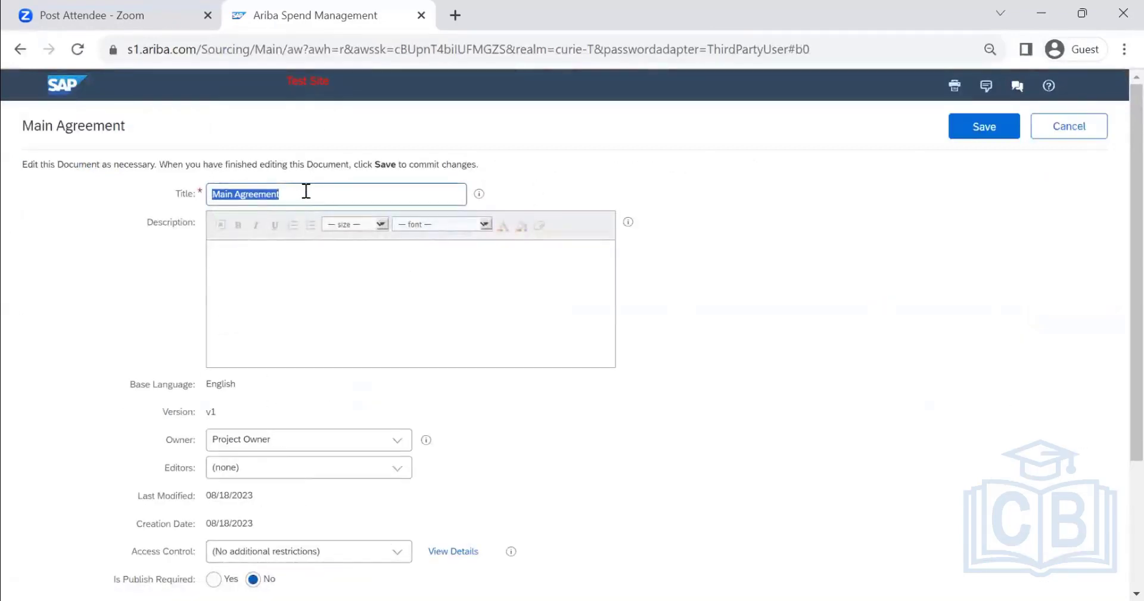
{"action": "type", "text": "a"}
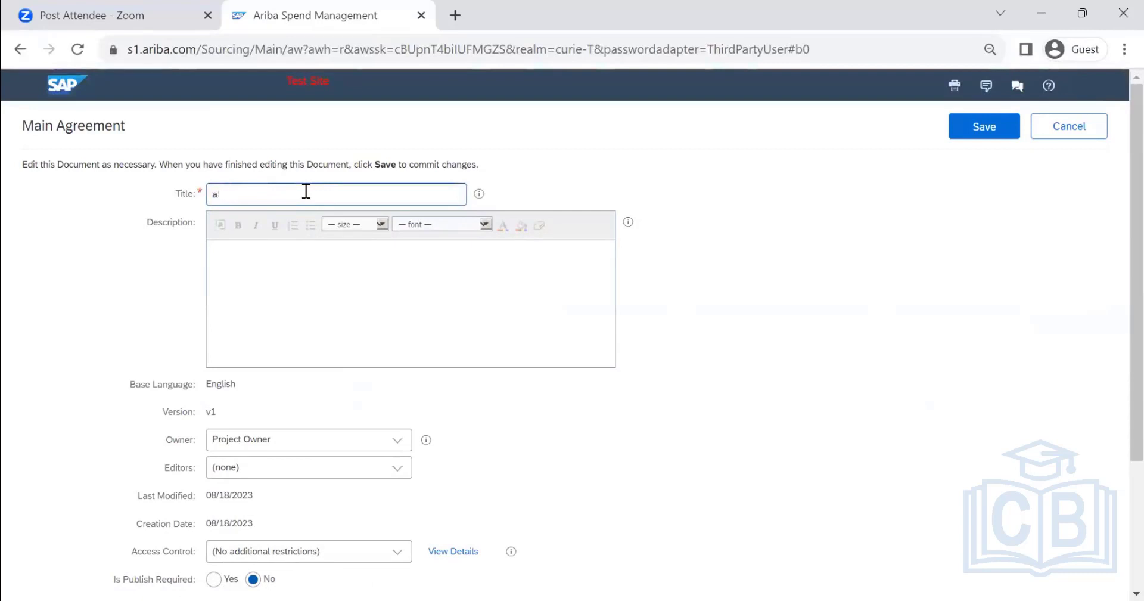
{"action": "key", "text": "BackSpace"}
{"action": "type", "text": "Asset Details"}
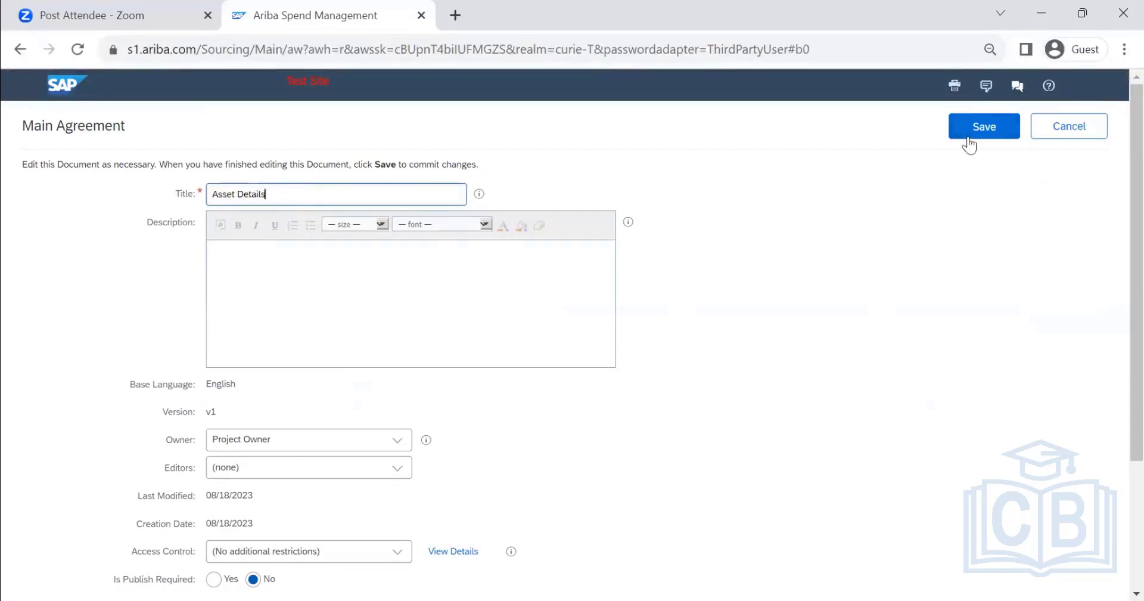
{"action": "left_click", "coordinate": [968, 140]}
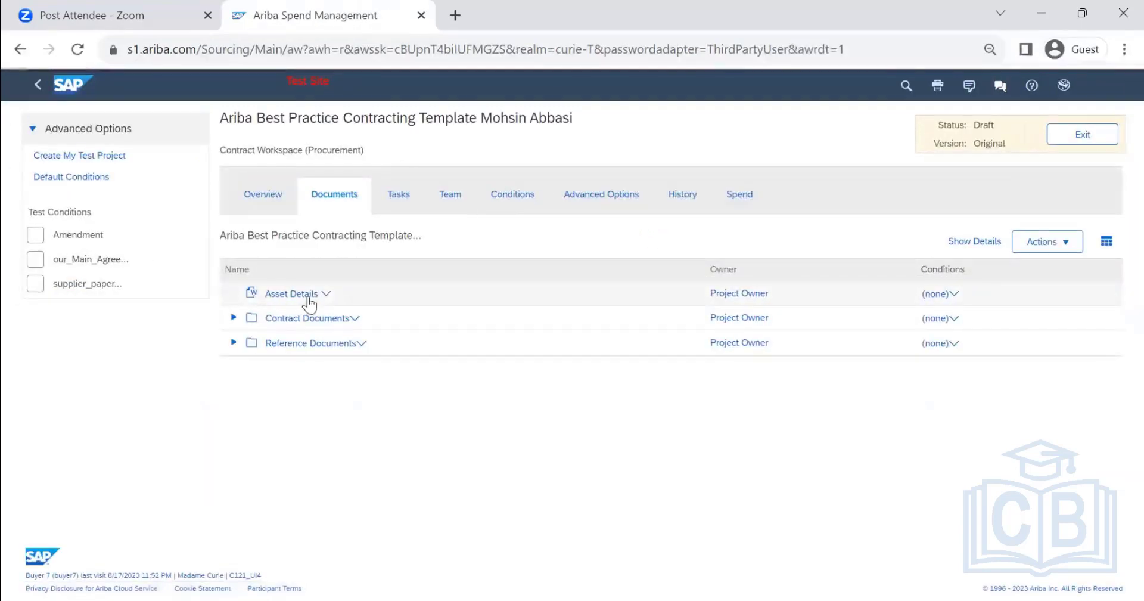
- Create an approval task for the Asset Details document, titled Approval for Capital Expenditure
{"action": "left_click", "coordinate": [322, 296]}
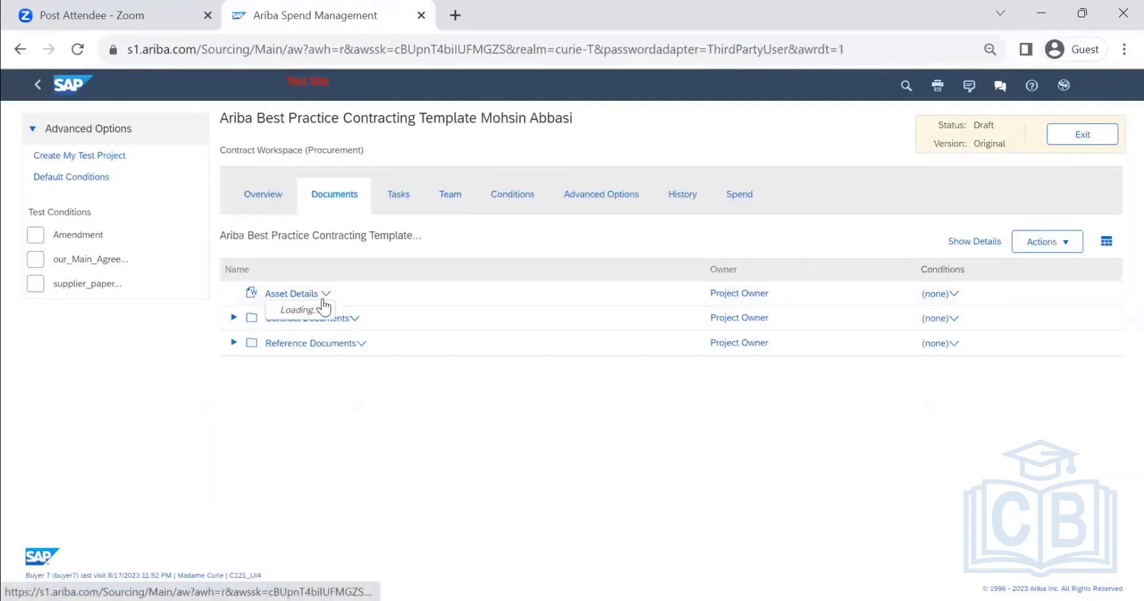
{"action": "left_click", "coordinate": [332, 529]}
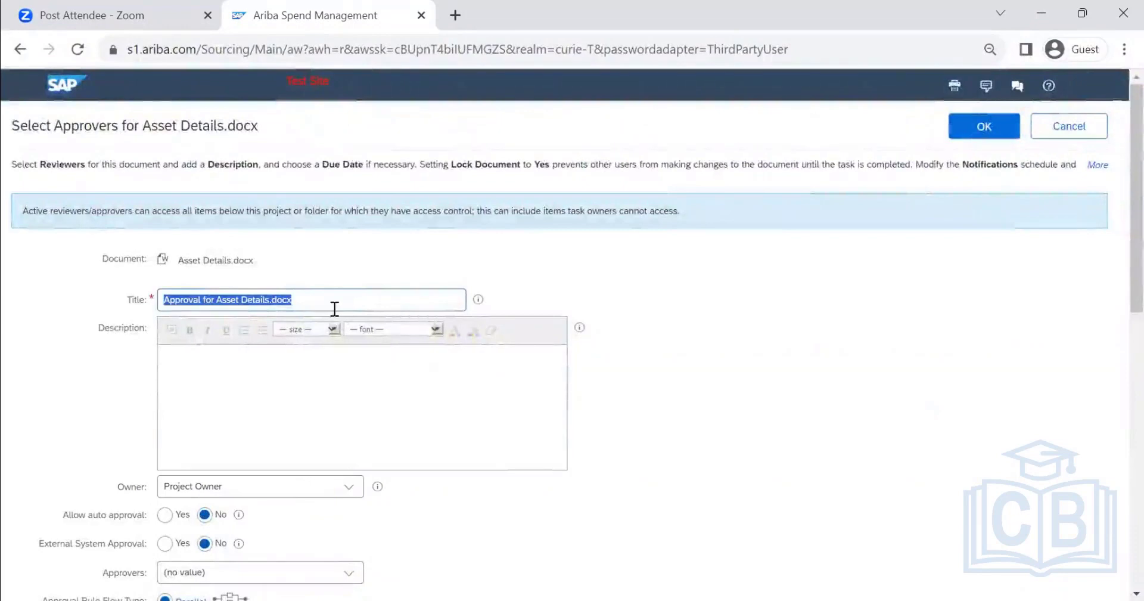
{"action": "type", "text": "Approval is Required"}
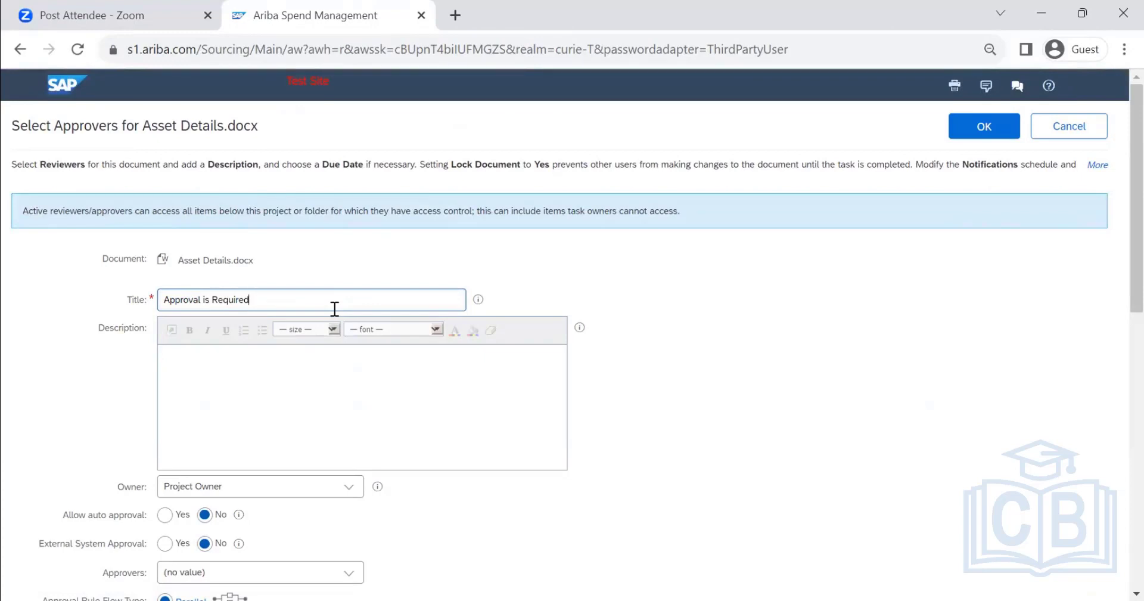
{"action": "key", "text": "ctrl+shift+Left"}
{"action": "key", "text": "ctrl+shift+Left"}
{"action": "type", "text": "for Capital Expendit"}
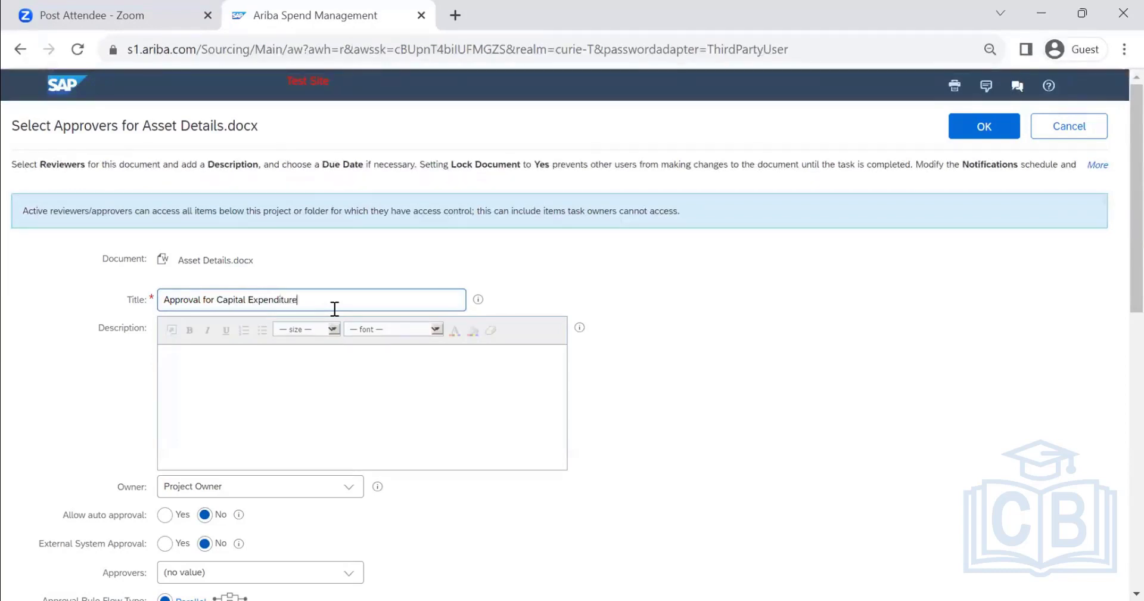
{"action": "scroll", "coordinate": [417, 345], "scroll_direction": "down", "scroll_amount": 10}
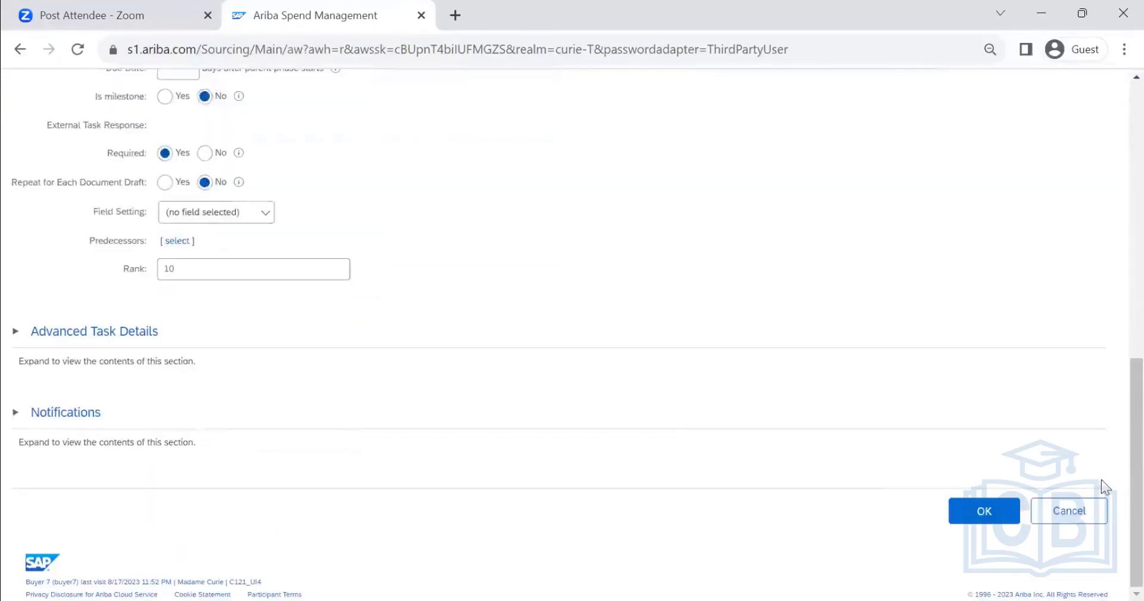
{"action": "left_click", "coordinate": [980, 510]}
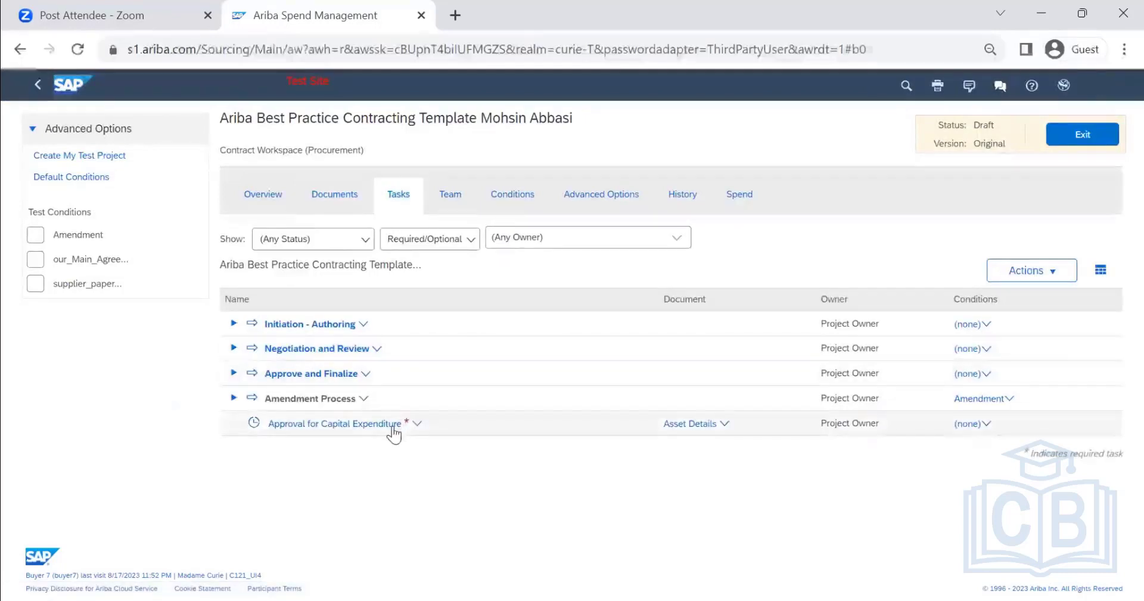
- Edit the Approval for Capital Expenditure task and add a first rule to a custom approval flow
{"action": "left_click", "coordinate": [394, 424]}
{"action": "left_click", "coordinate": [338, 495]}
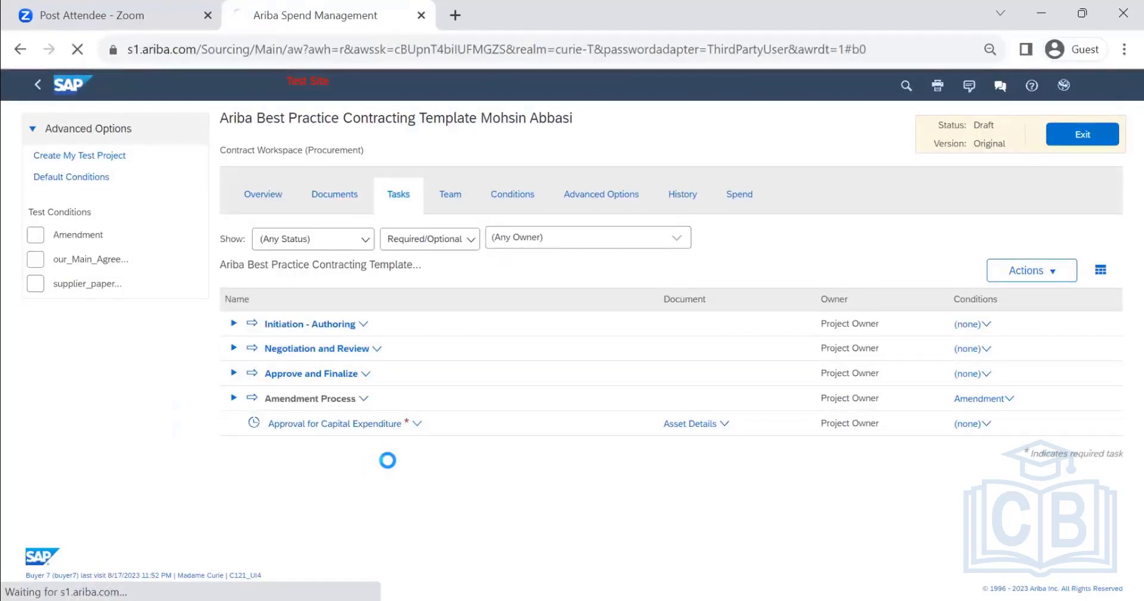
{"action": "scroll", "coordinate": [423, 345], "scroll_direction": "down", "scroll_amount": 3}
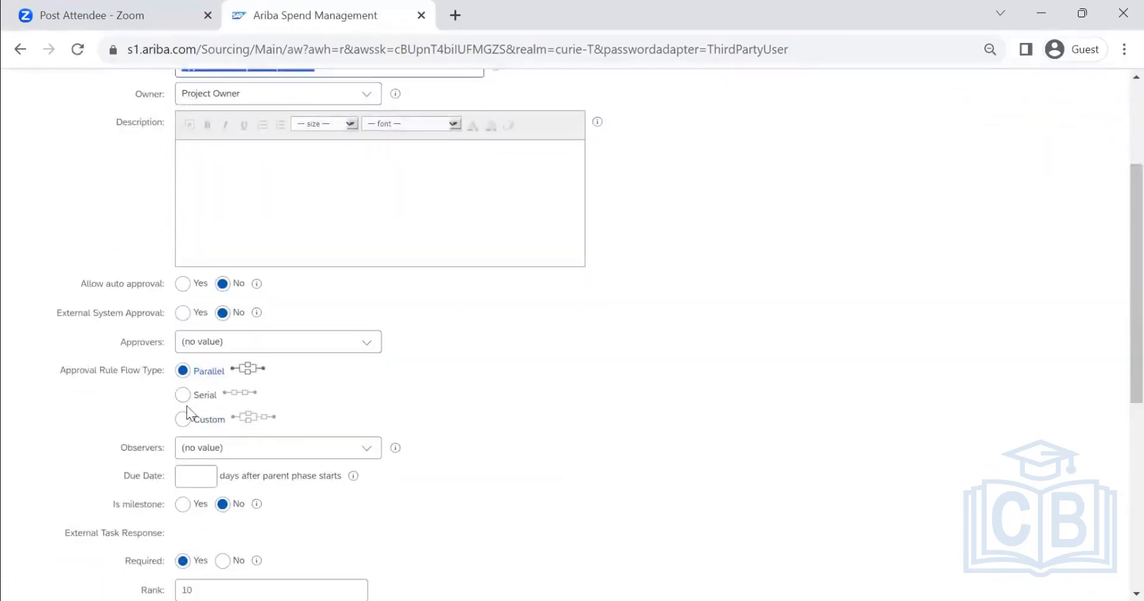
{"action": "left_click", "coordinate": [244, 391]}
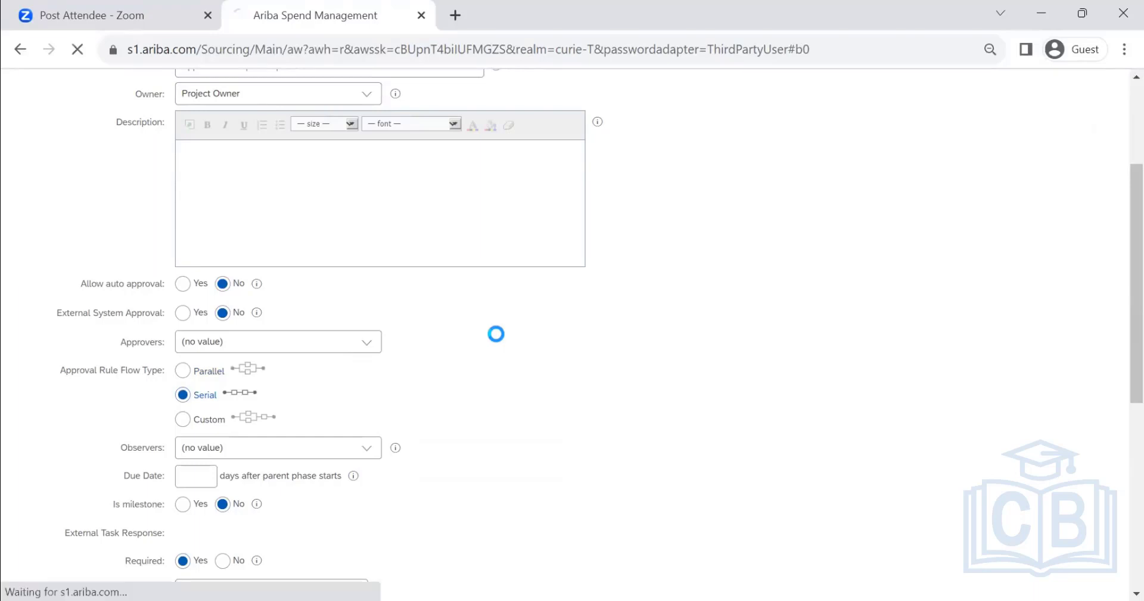
{"action": "left_click", "coordinate": [194, 244]}
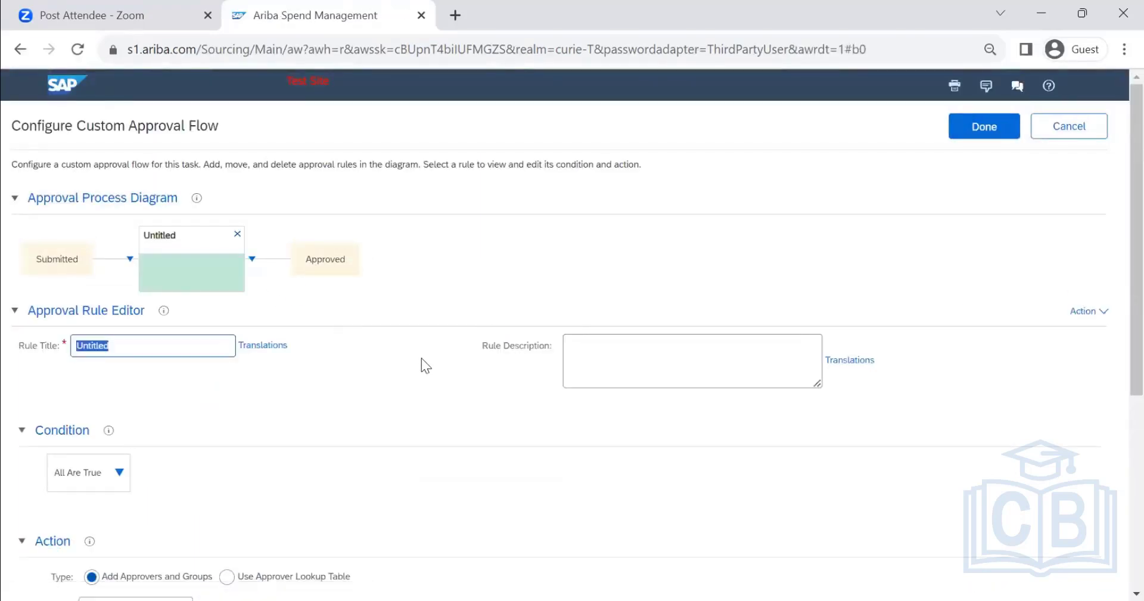
- Set both the title and the description of the first approval rule to Supervisor
{"action": "type", "text": "Supervisor"}
{"action": "left_click_drag", "start_coordinate": [131, 338], "coordinate": [3, 361]}
{"action": "key", "text": "ctrl+c"}
{"action": "left_click", "coordinate": [606, 358]}
{"action": "key", "text": "ctrl+v"}
- Set the Supervisor rule's action to Add Supervisor and enter the reason "Supervisor approval is required"
{"action": "scroll", "coordinate": [399, 433], "scroll_direction": "down", "scroll_amount": 5}
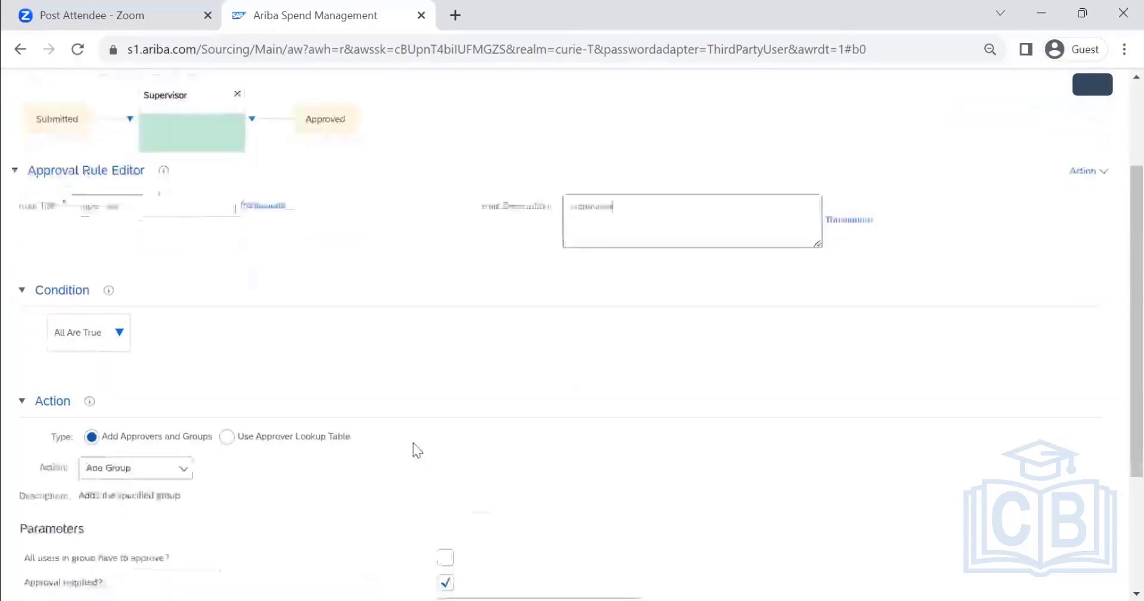
{"action": "left_click", "coordinate": [166, 346]}
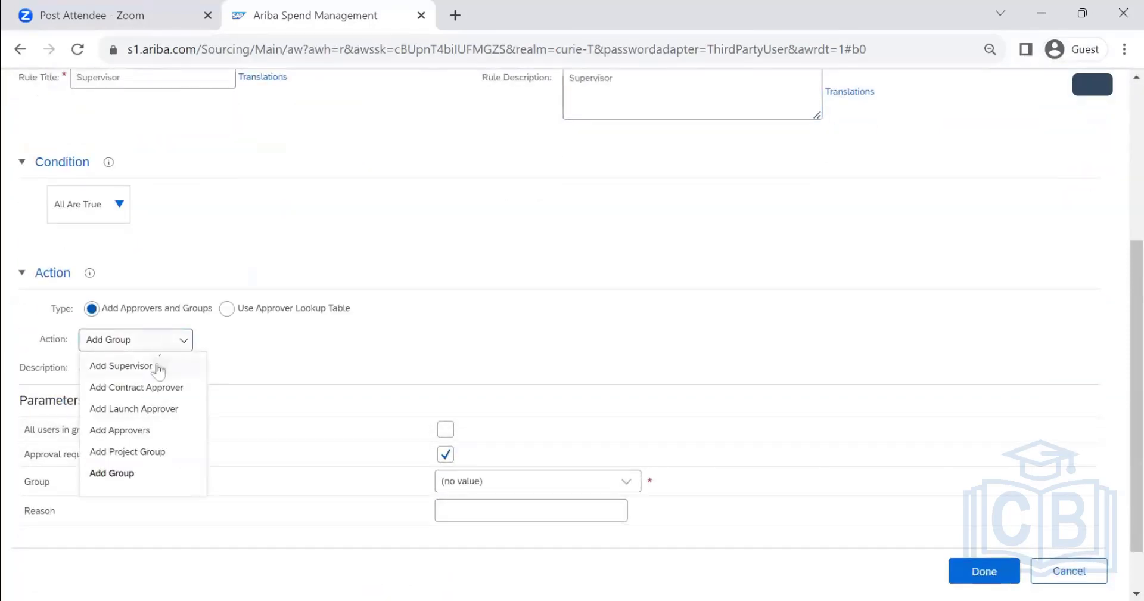
{"action": "left_click", "coordinate": [158, 365]}
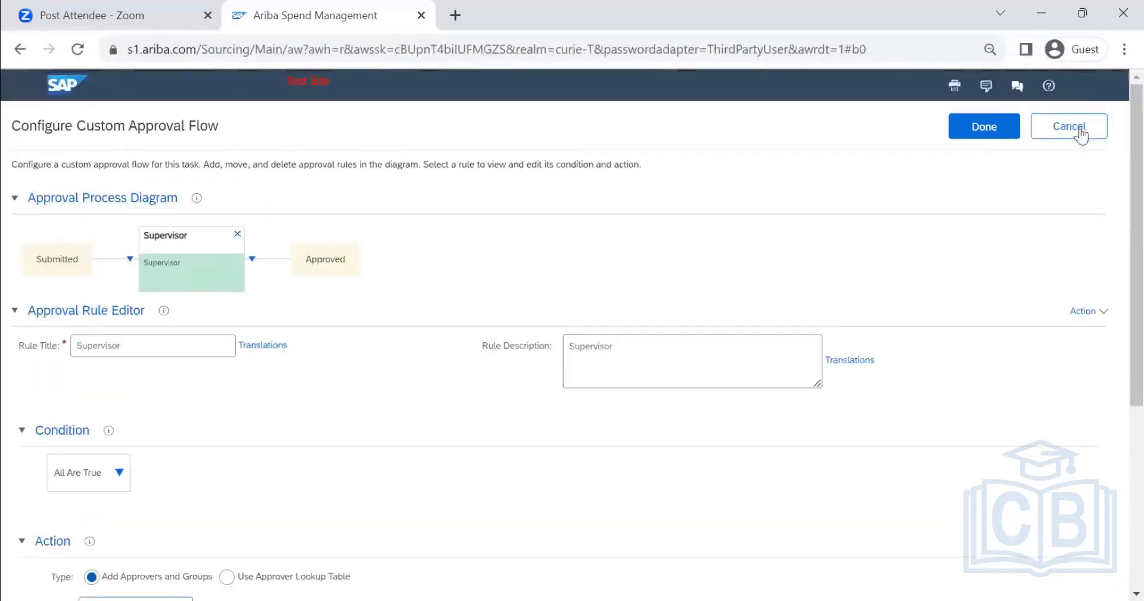
{"action": "scroll", "coordinate": [531, 409], "scroll_direction": "down", "scroll_amount": 5}
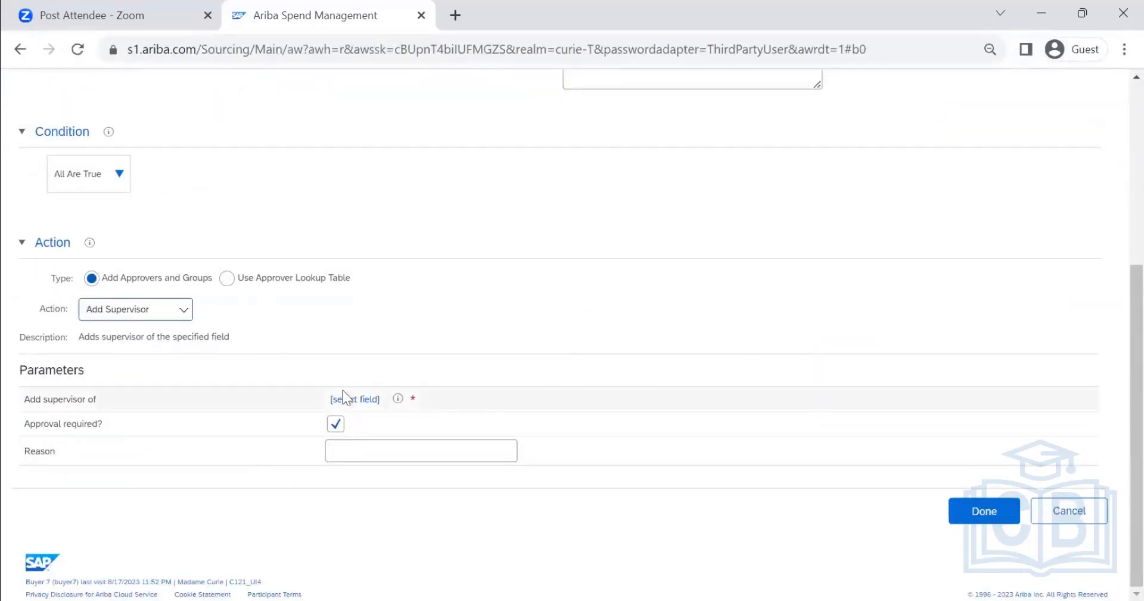
{"action": "left_click", "coordinate": [352, 451]}
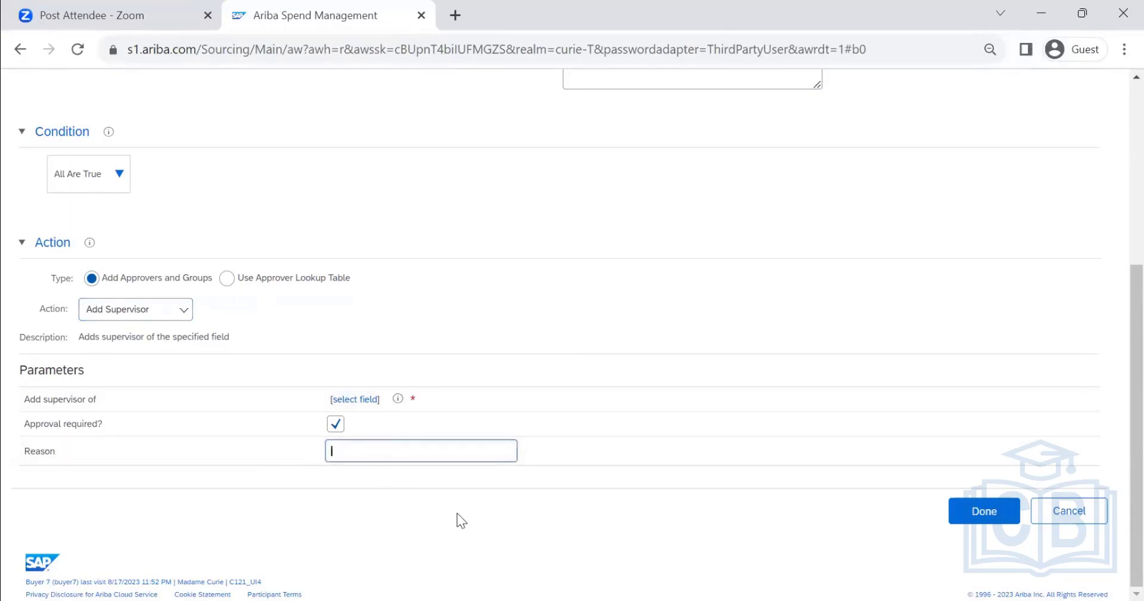
{"action": "type", "text": "Supervisor approval is required"}
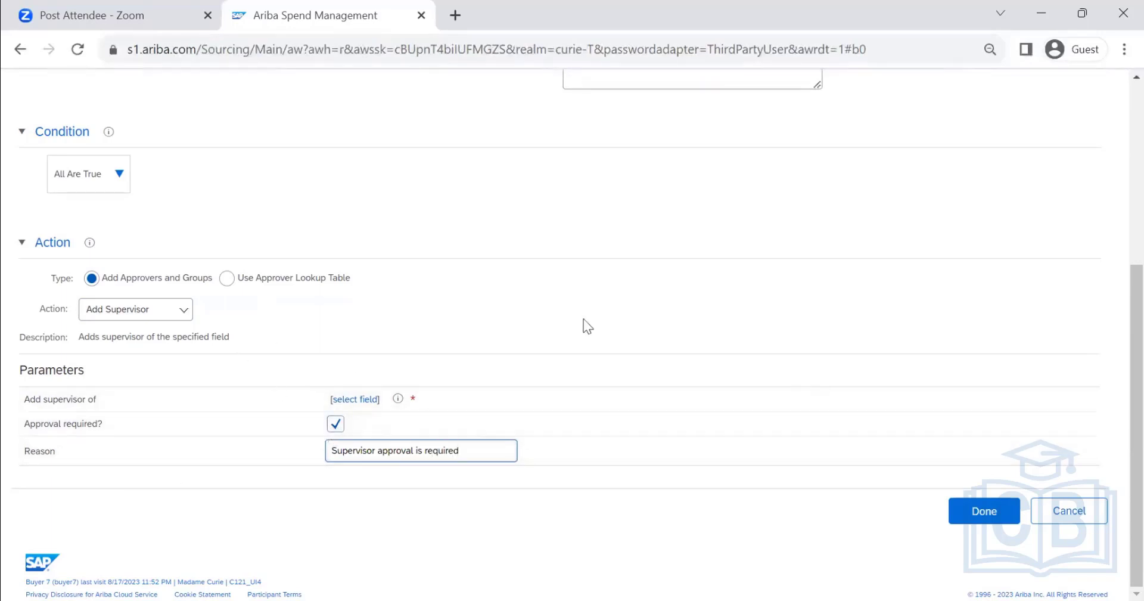
- Add a second approval rule directly after the Supervisor rule in the flow and title it Finance Manager
{"action": "scroll", "coordinate": [696, 271], "scroll_direction": "up", "scroll_amount": 5}
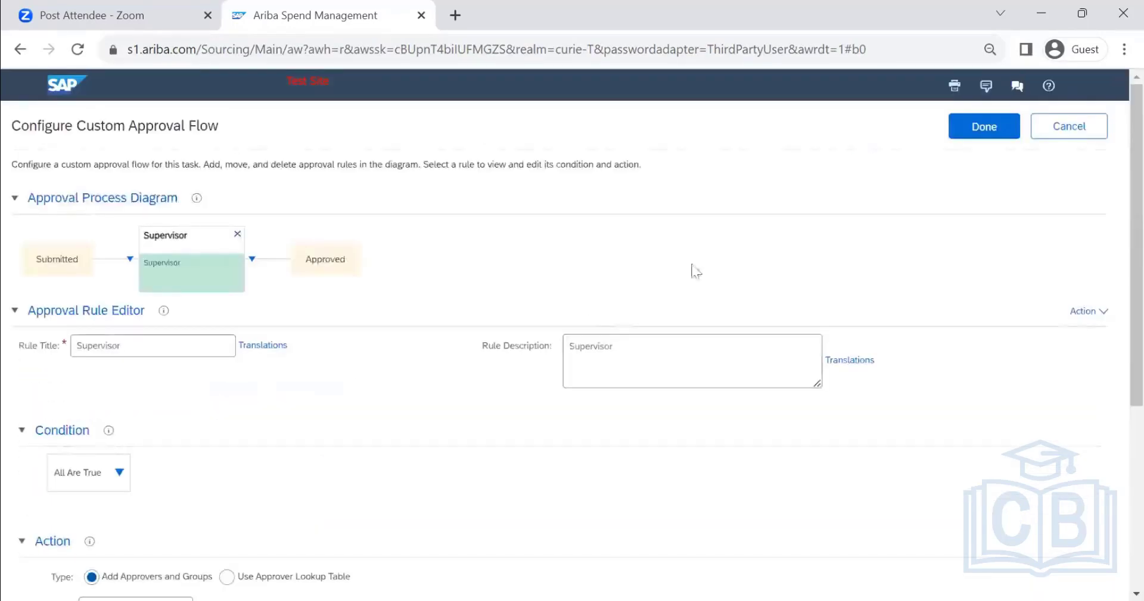
{"action": "left_click", "coordinate": [253, 260]}
{"action": "left_click", "coordinate": [289, 280]}
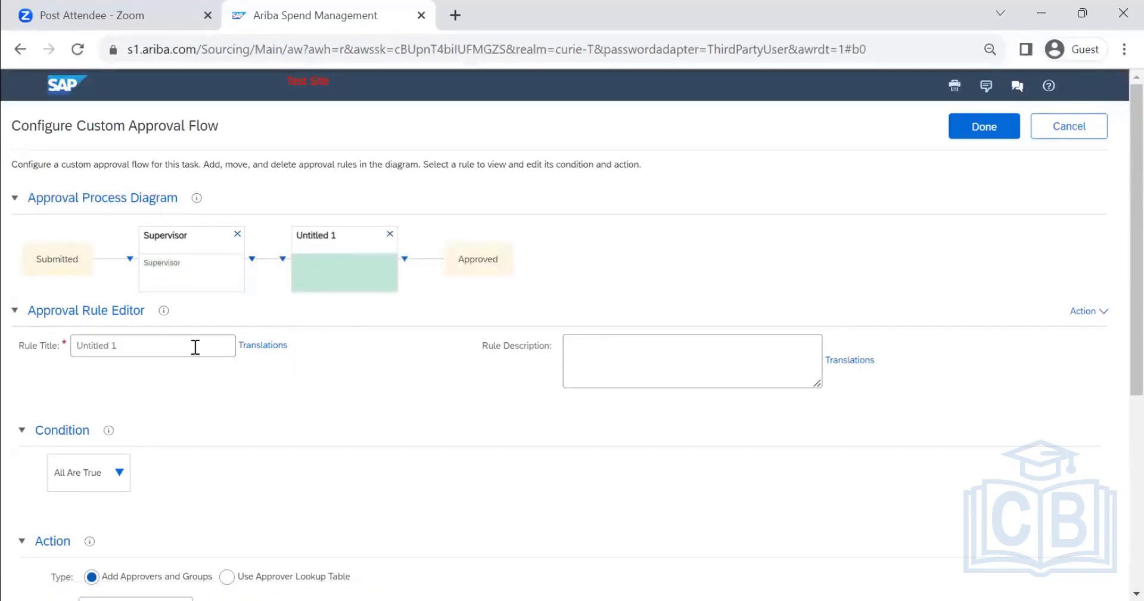
{"action": "left_click_drag", "start_coordinate": [195, 346], "coordinate": [22, 349]}
{"action": "type", "text": "F"}
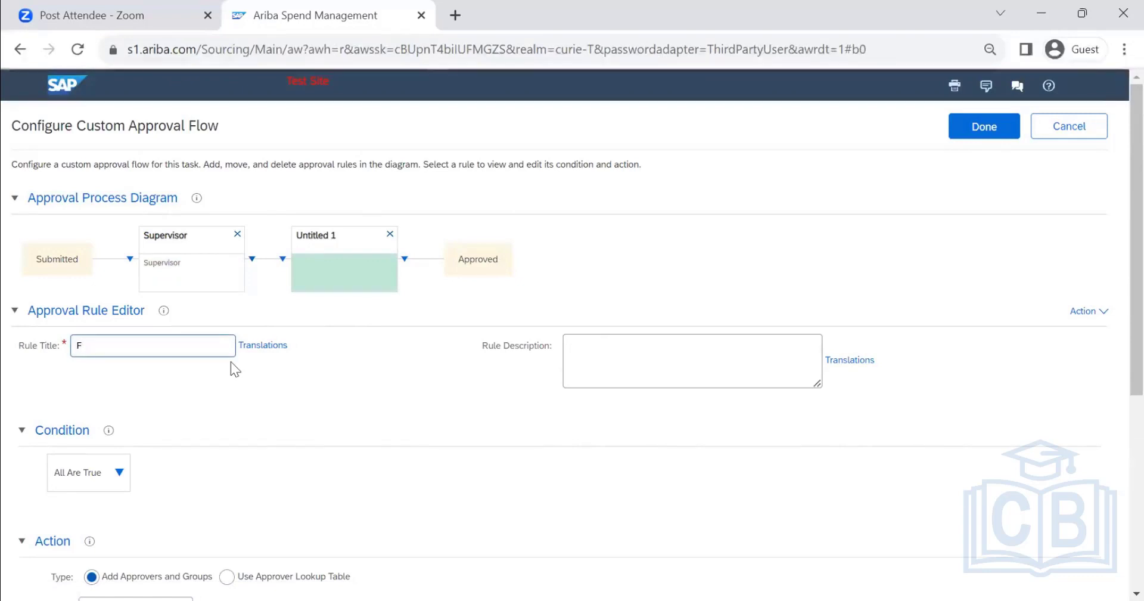
{"action": "type", "text": "inance "}
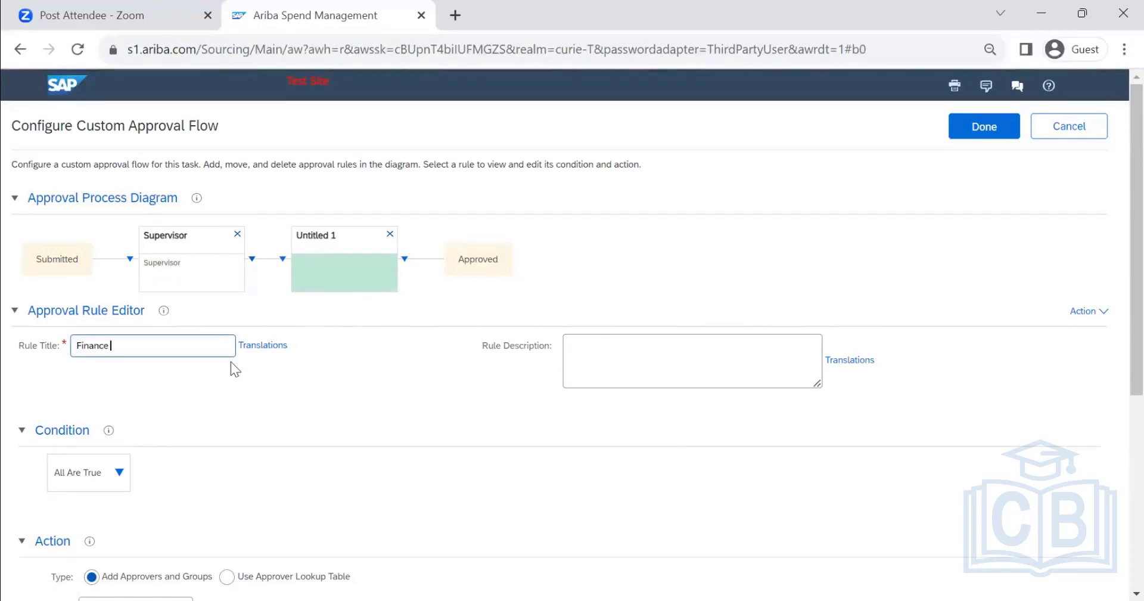
{"action": "type", "text": "Manager"}
- Enter "Finance Manager approval required for Capital Exp" as the description of the Finance Manager rule
{"action": "left_click", "coordinate": [613, 366]}
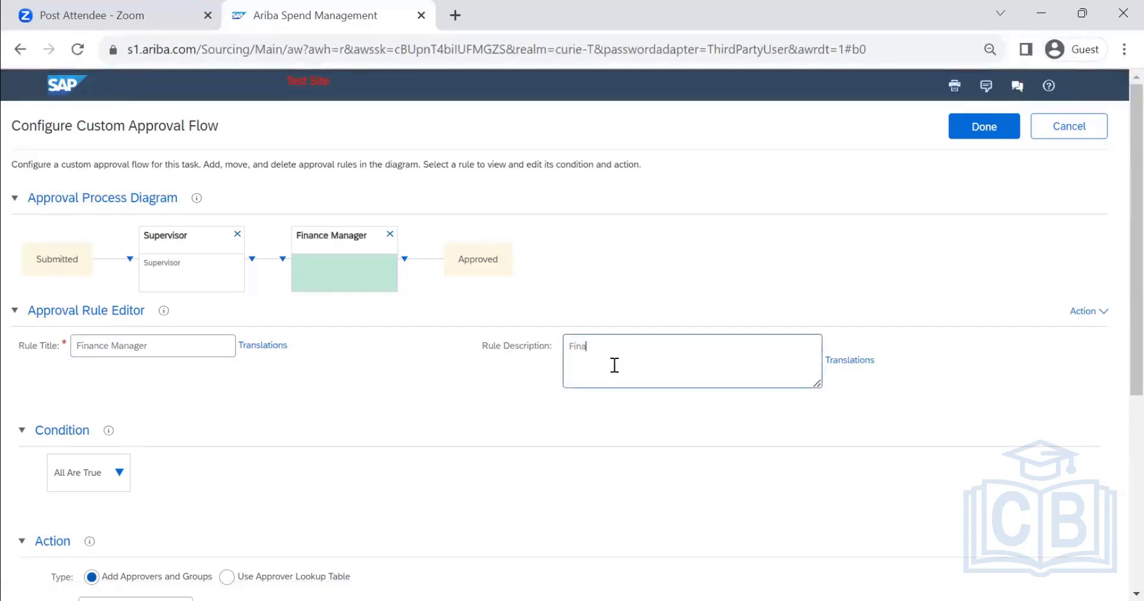
{"action": "type", "text": "Finance Manager ap"}
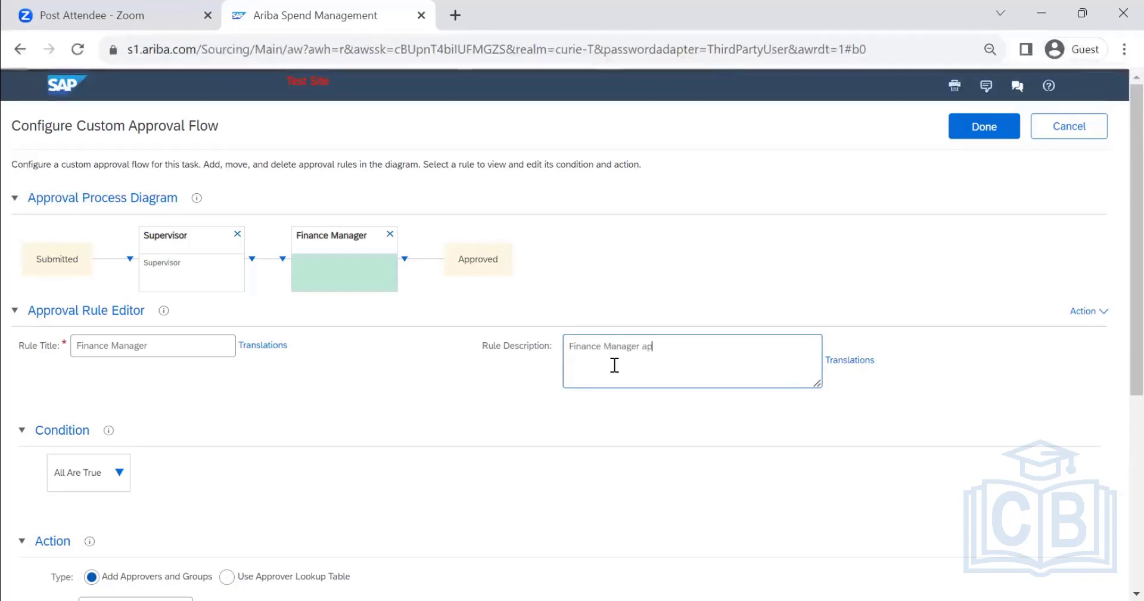
{"action": "type", "text": "proval require"}
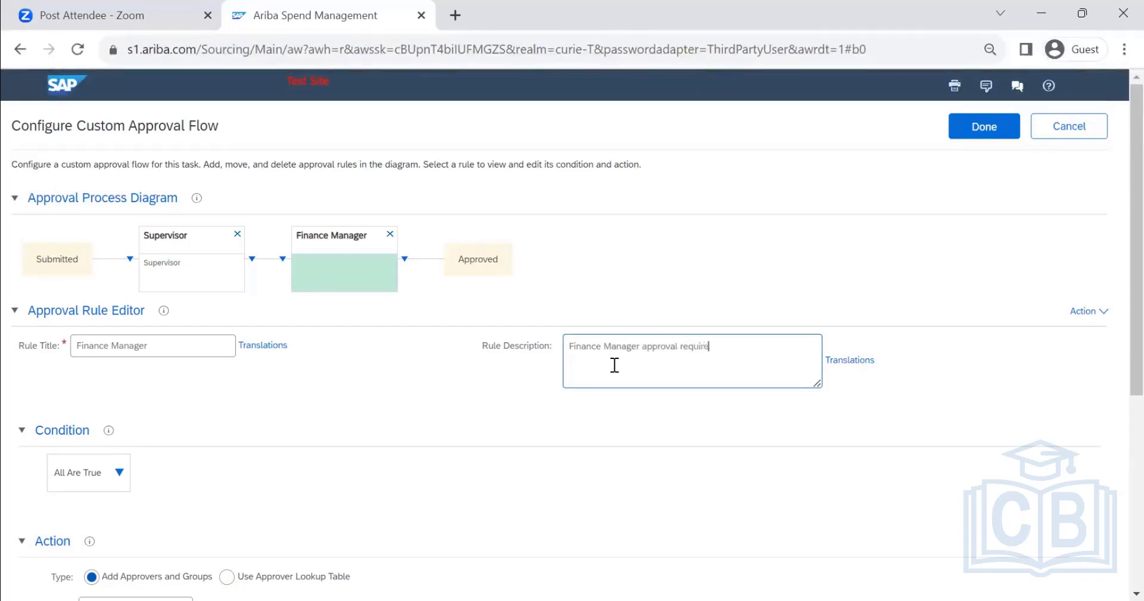
{"action": "type", "text": "d for Capital Exp"}
- Use the Add Group action for the Finance Manager rule and choose Finance as the approving group
{"action": "scroll", "coordinate": [355, 378], "scroll_direction": "down", "scroll_amount": 5}
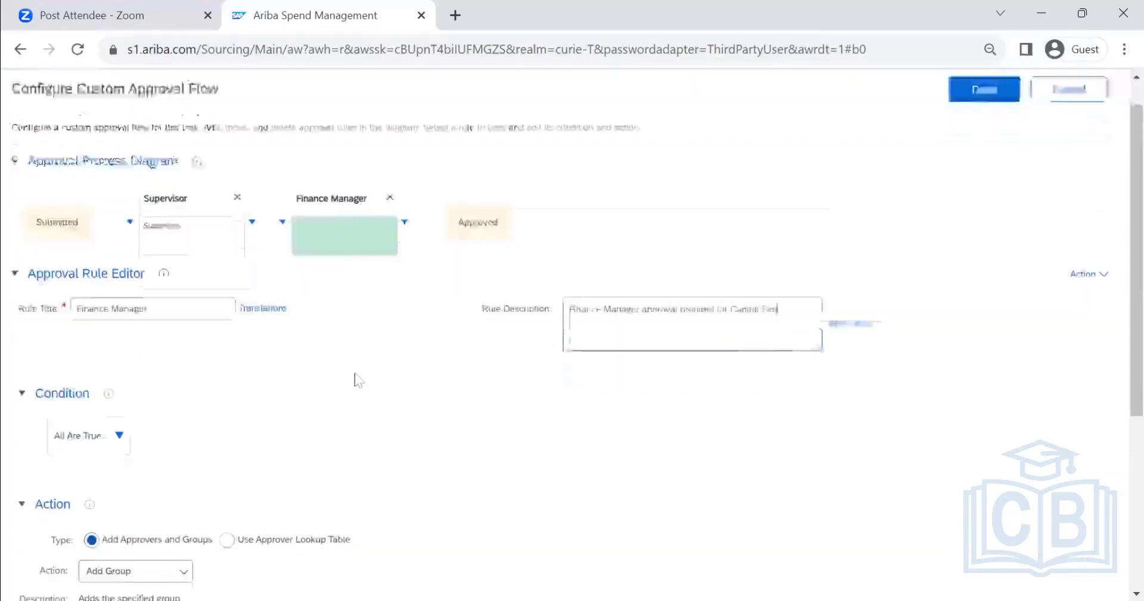
{"action": "left_click", "coordinate": [182, 287]}
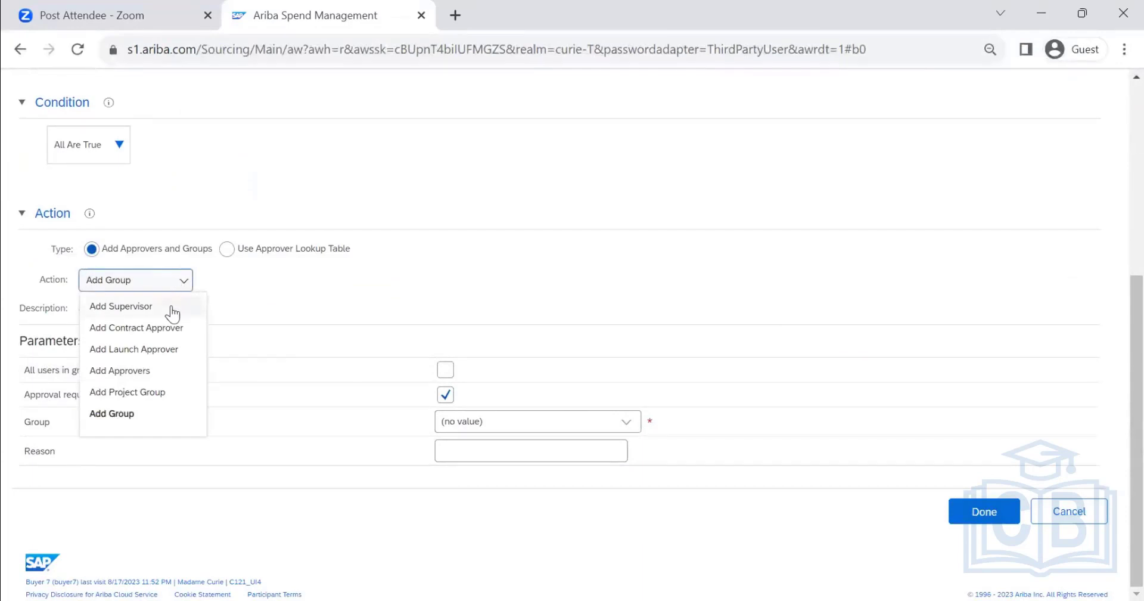
{"action": "left_click", "coordinate": [364, 305]}
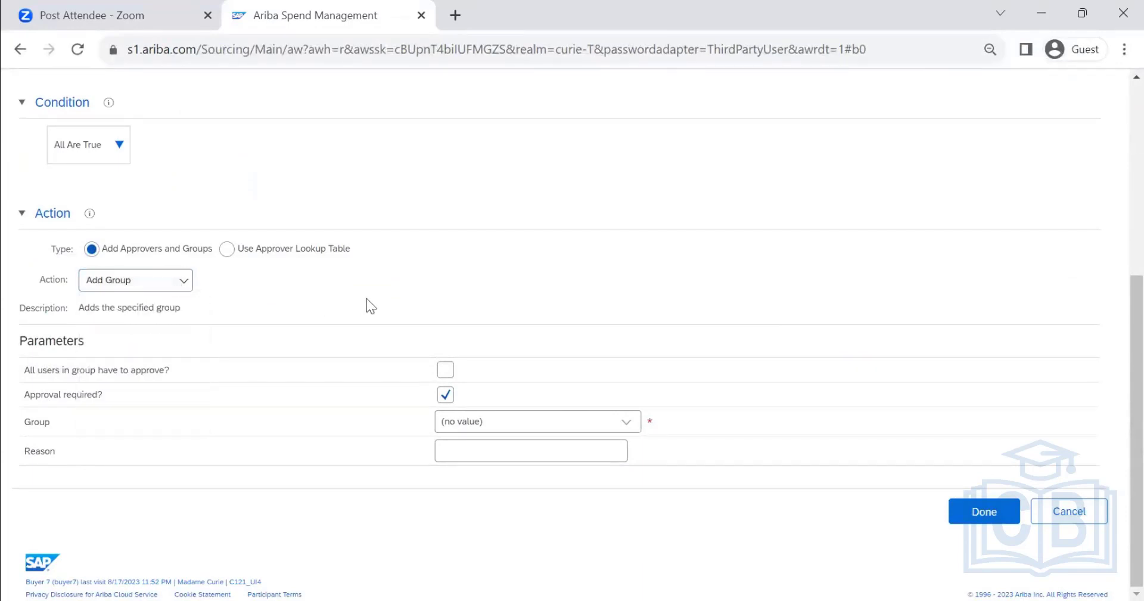
{"action": "left_click", "coordinate": [190, 277]}
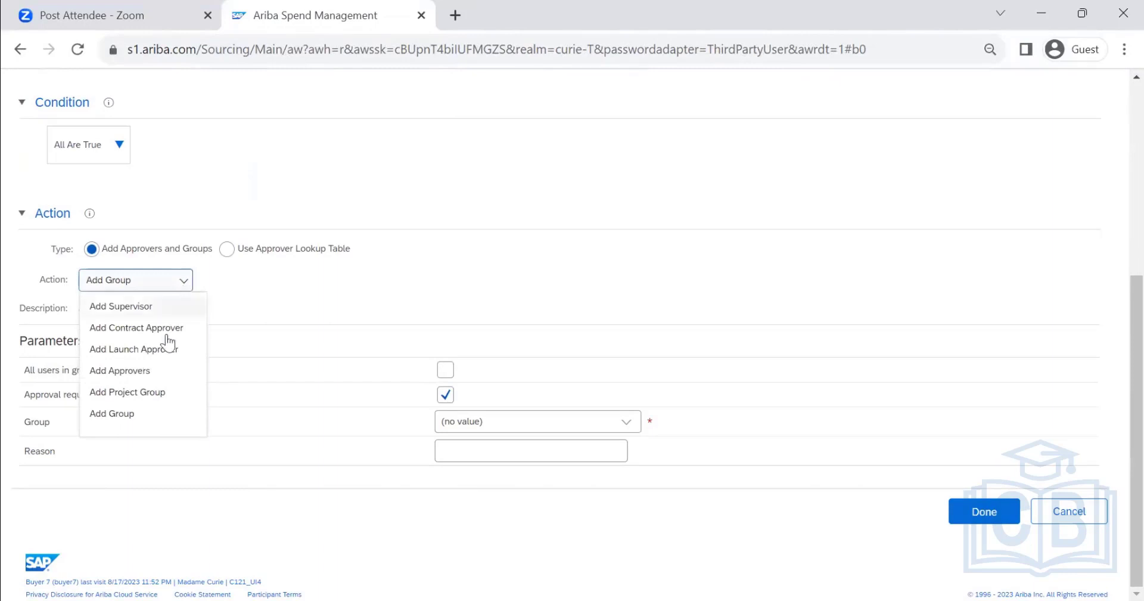
{"action": "left_click", "coordinate": [144, 412]}
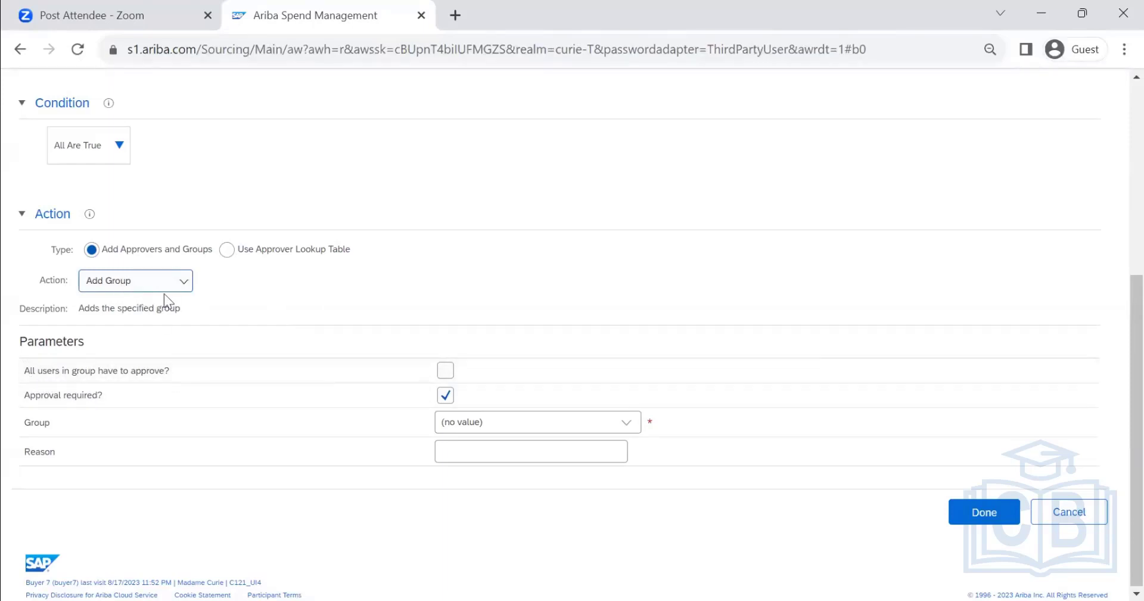
{"action": "left_click", "coordinate": [623, 424]}
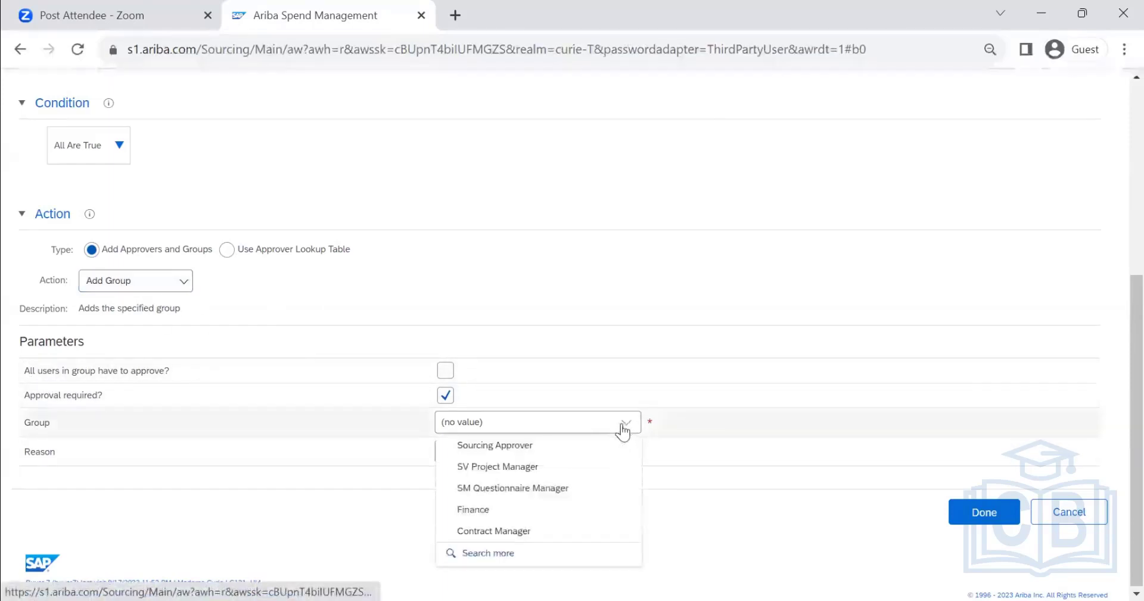
{"action": "left_click", "coordinate": [502, 522]}
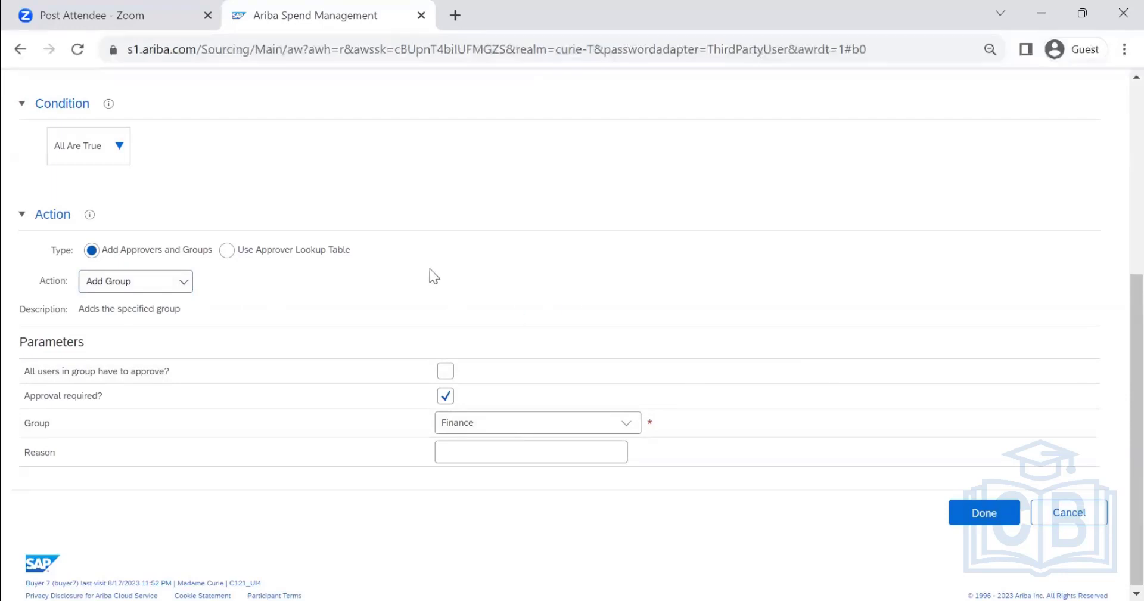
- Leave approval by all group users unrequired and enter the reason "Finance approval for CapEx" for the Finance Manager rule
{"action": "left_click", "coordinate": [446, 374]}
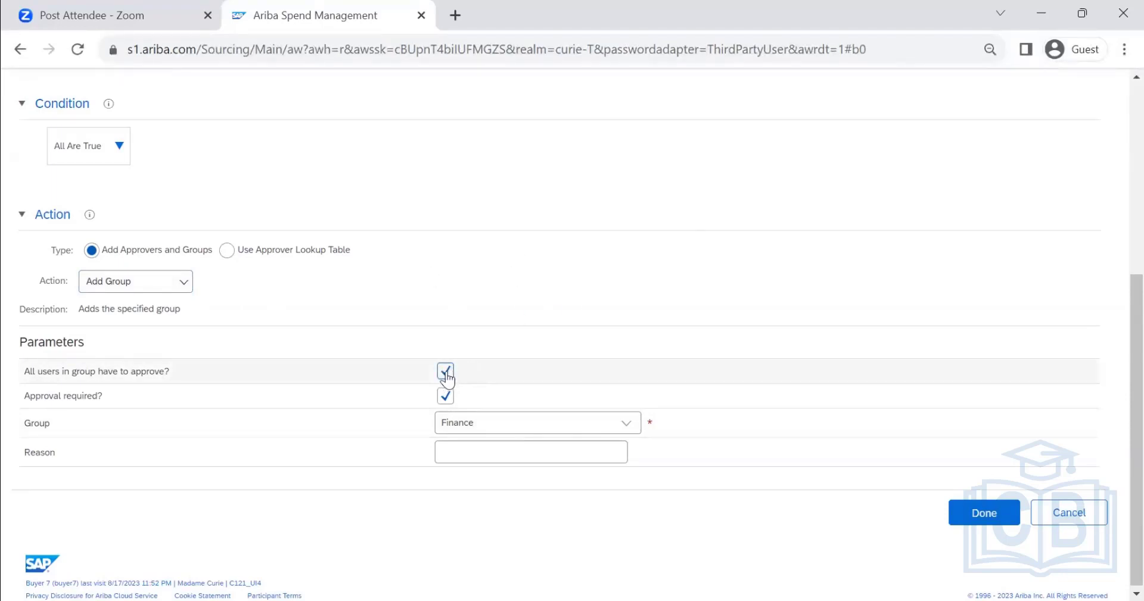
{"action": "left_click", "coordinate": [446, 375]}
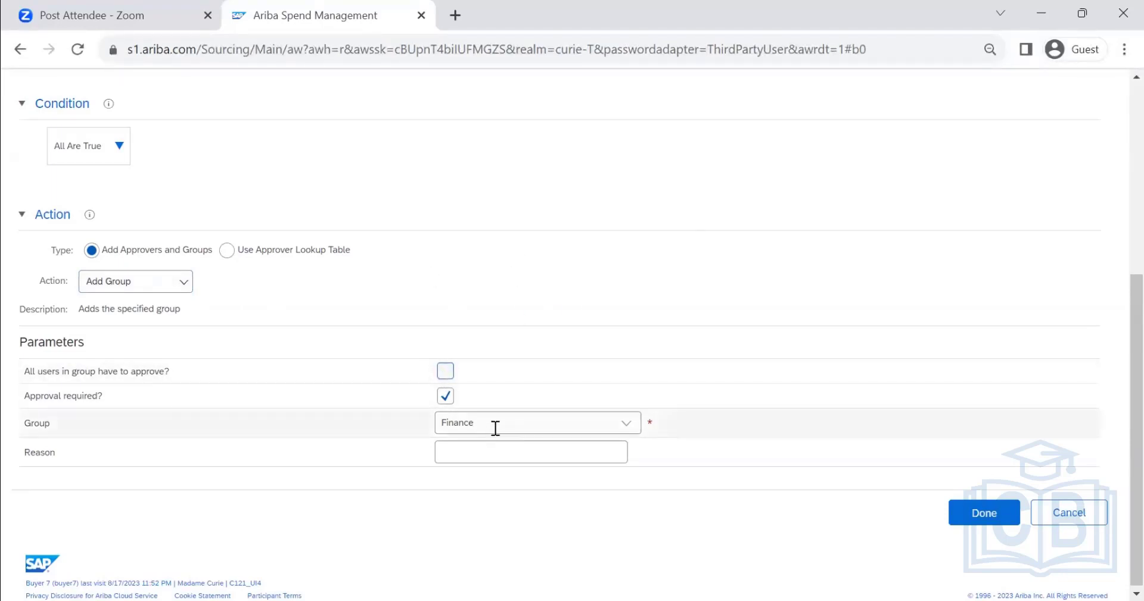
{"action": "left_click", "coordinate": [447, 455]}
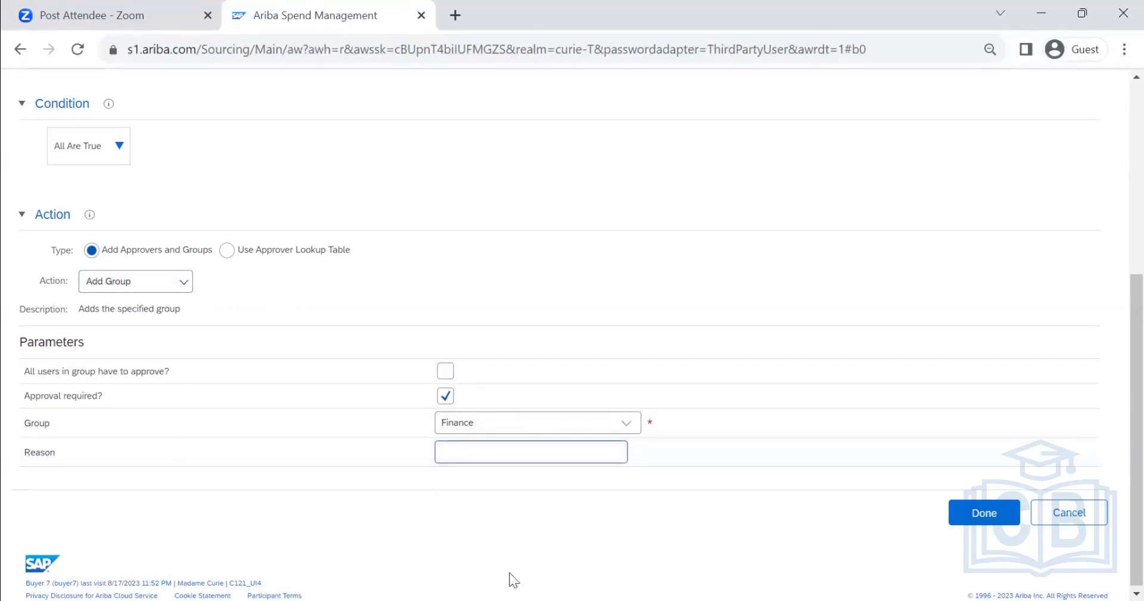
{"action": "type", "text": "Finance approval for CapEx"}
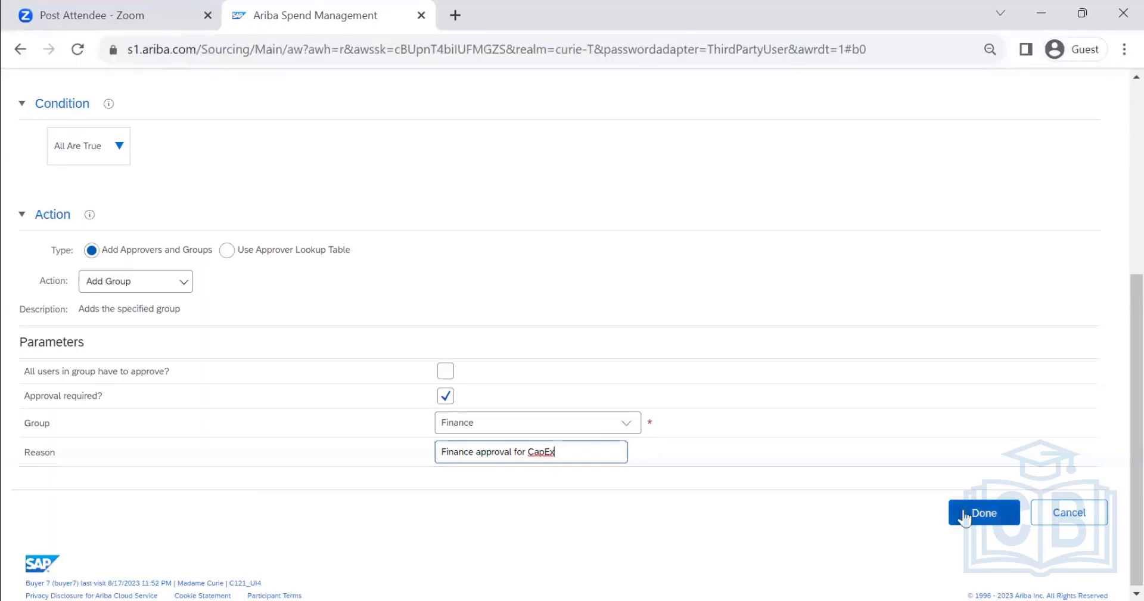
{"action": "left_click", "coordinate": [965, 514]}
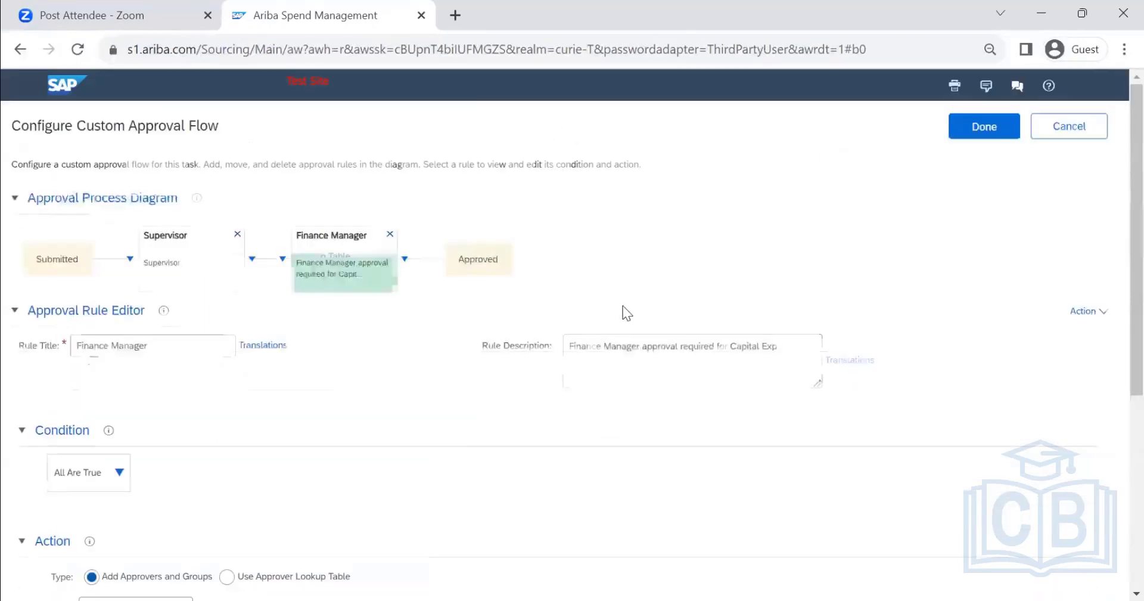
- Add a third approval rule directly after the Finance Manager rule and title it Asset Team
{"action": "left_click", "coordinate": [405, 262]}
{"action": "left_click", "coordinate": [456, 279]}
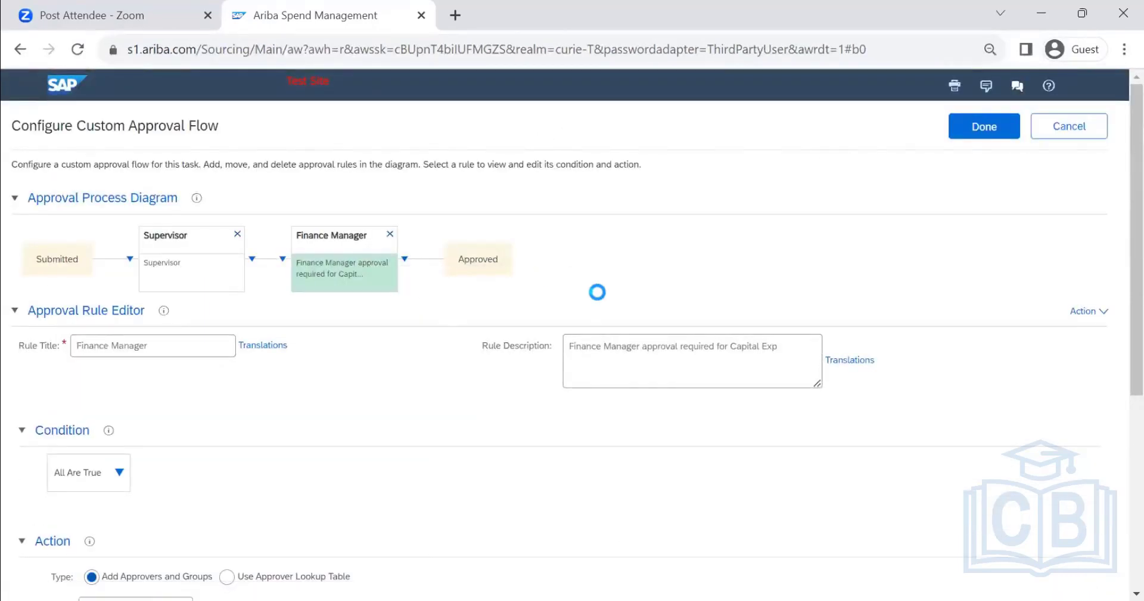
{"action": "triple_click", "coordinate": [169, 355]}
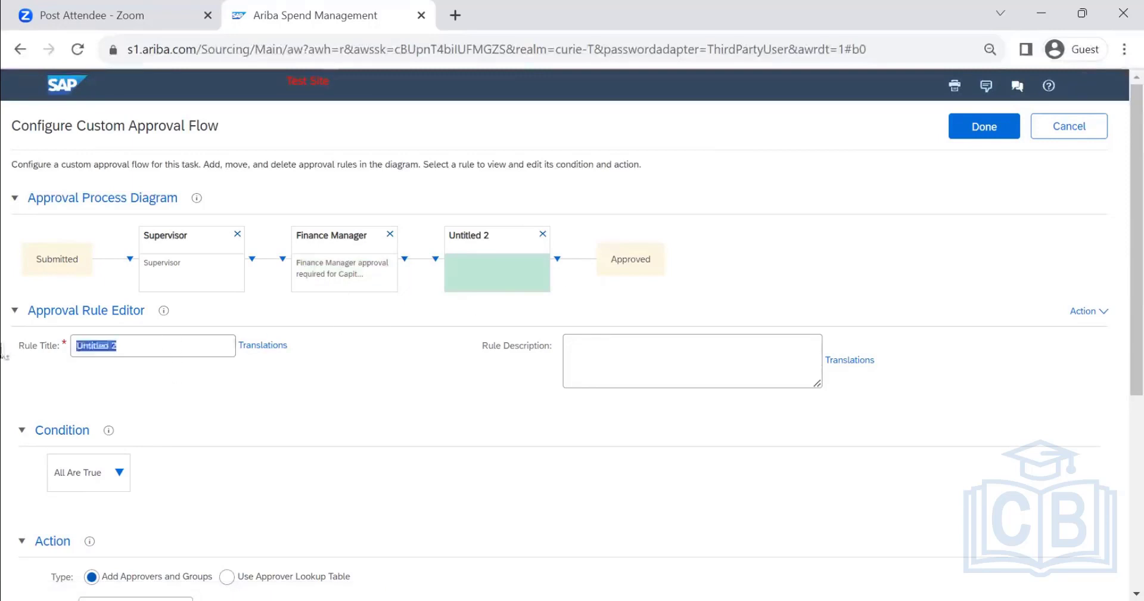
{"action": "type", "text": "B"}
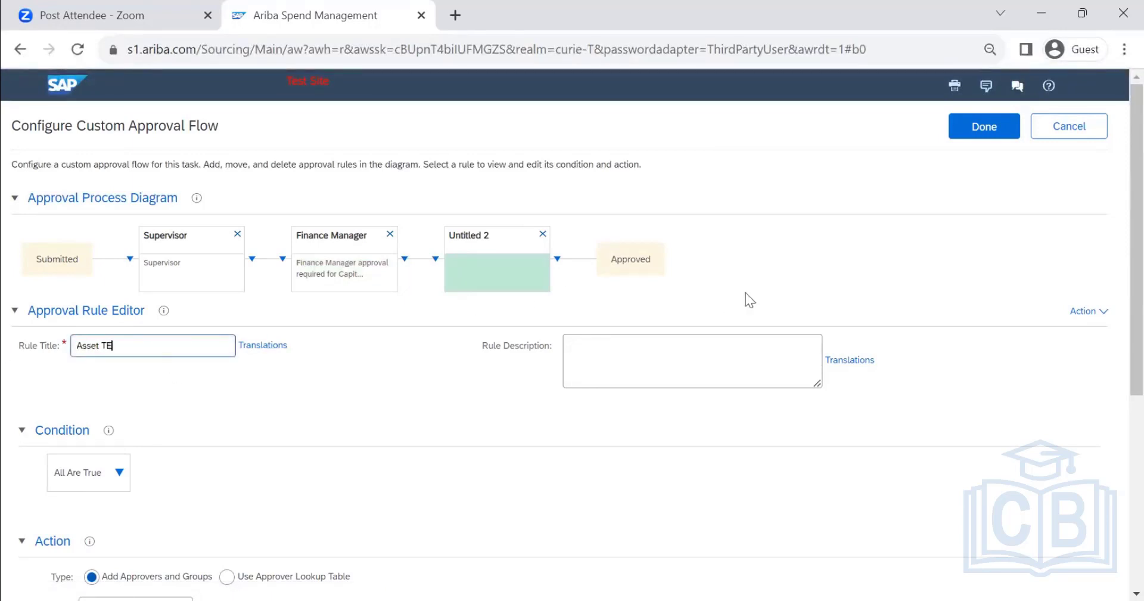
{"action": "key", "text": "BackSpace"}
{"action": "key", "text": "BackSpace"}
{"action": "key", "text": "BackSpace"}
{"action": "type", "text": "eam"}
- Enter "Asset team to notify asset details" as the description of the Asset Team rule
{"action": "left_click", "coordinate": [681, 366]}
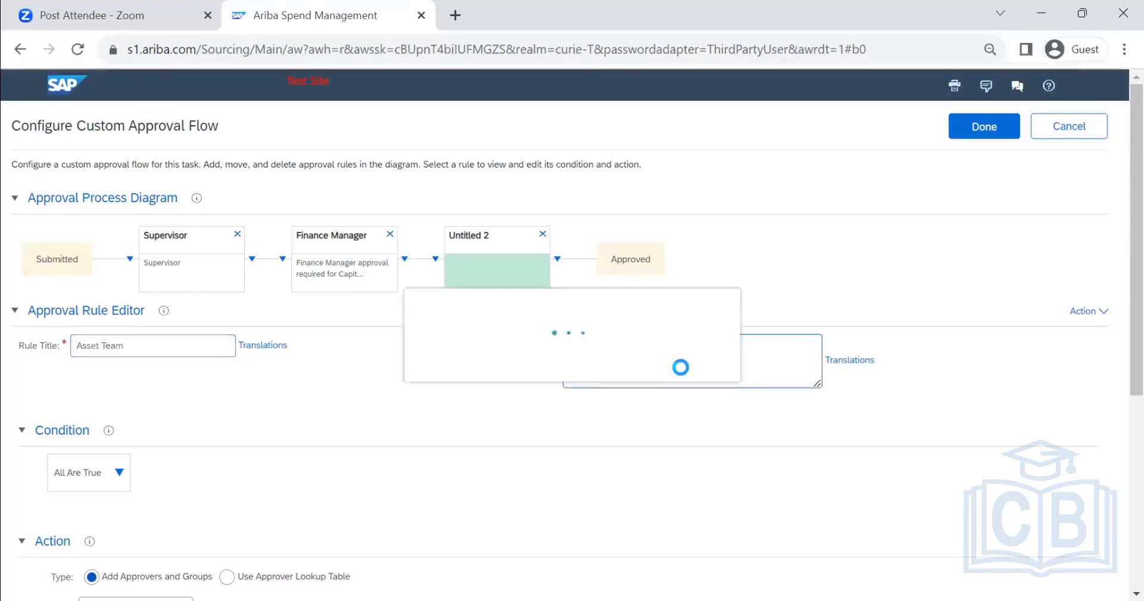
{"action": "type", "text": "Asset team to no"}
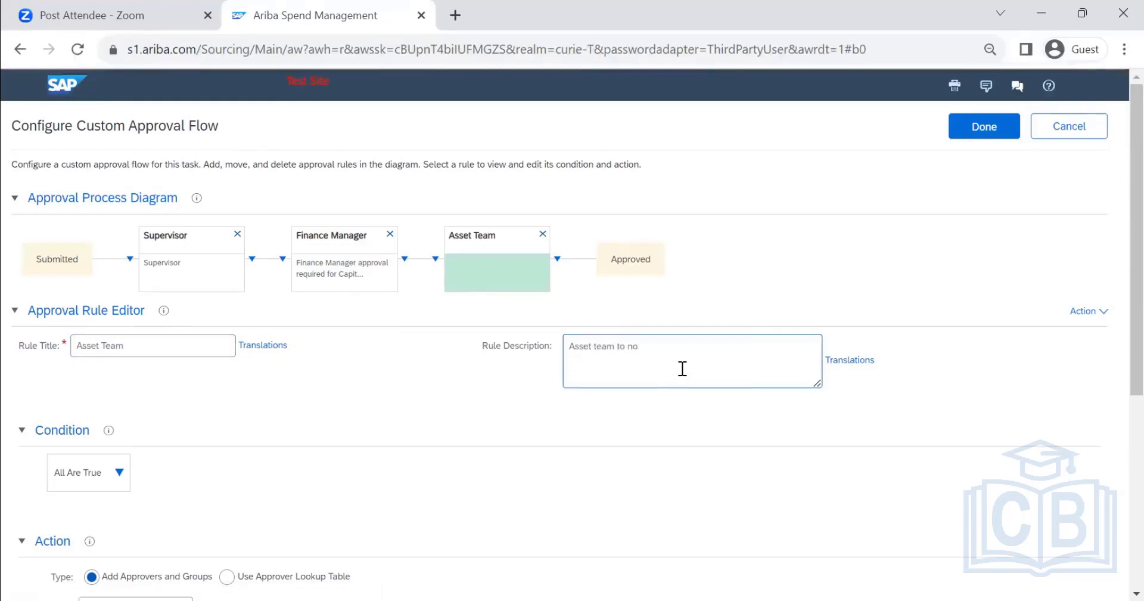
{"action": "type", "text": " details"}
- Set the Asset Team rule's action to Add Approvers and select User 1 as the approver
{"action": "scroll", "coordinate": [266, 198], "scroll_direction": "down", "scroll_amount": 5}
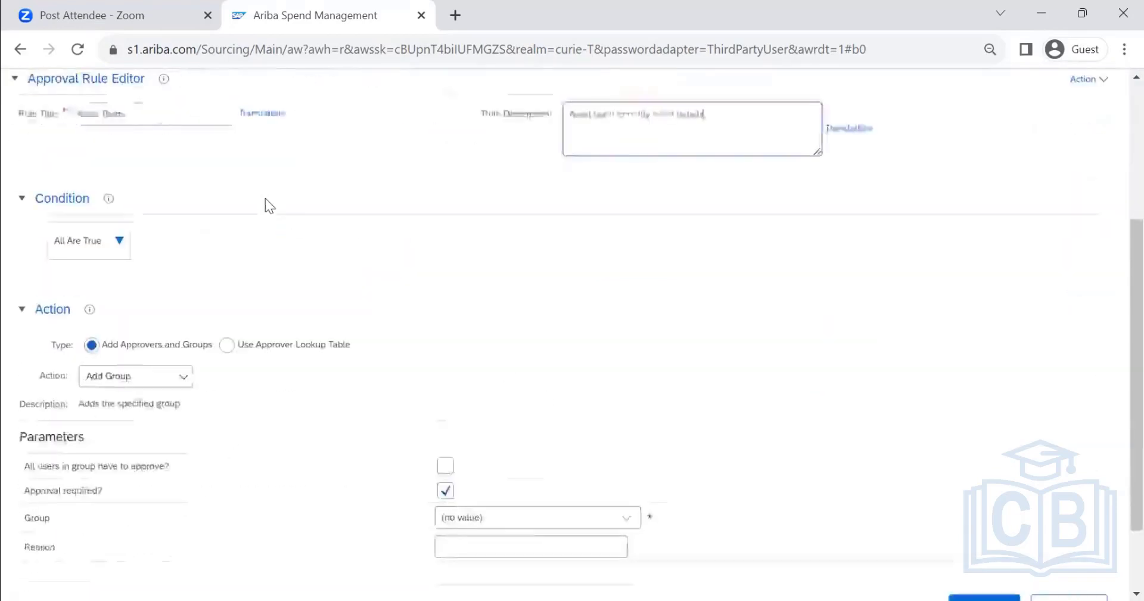
{"action": "left_click", "coordinate": [185, 340]}
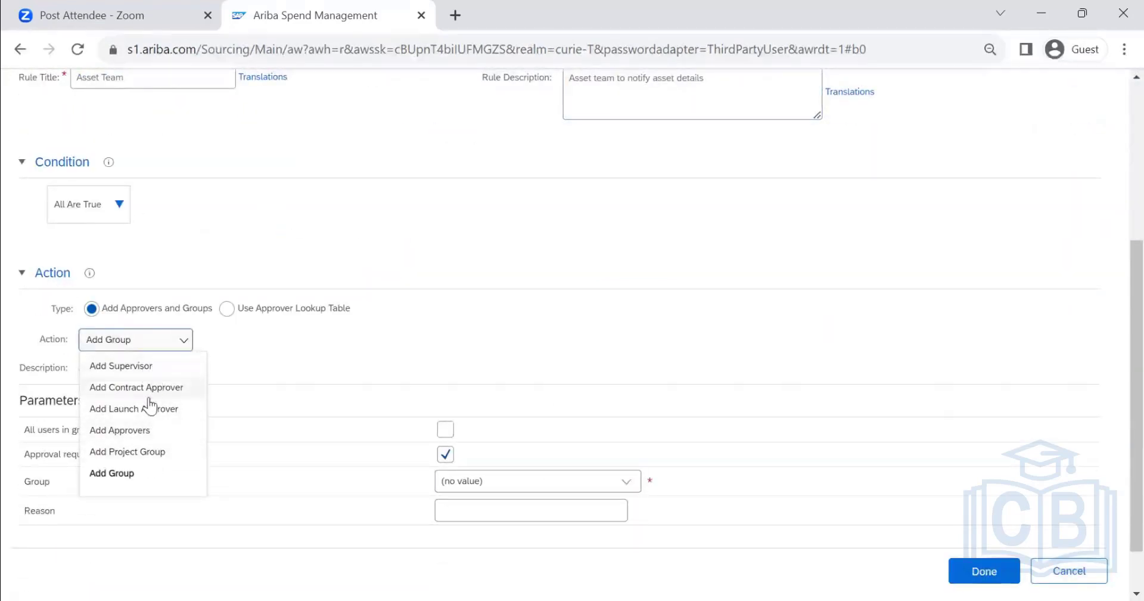
{"action": "left_click", "coordinate": [141, 436]}
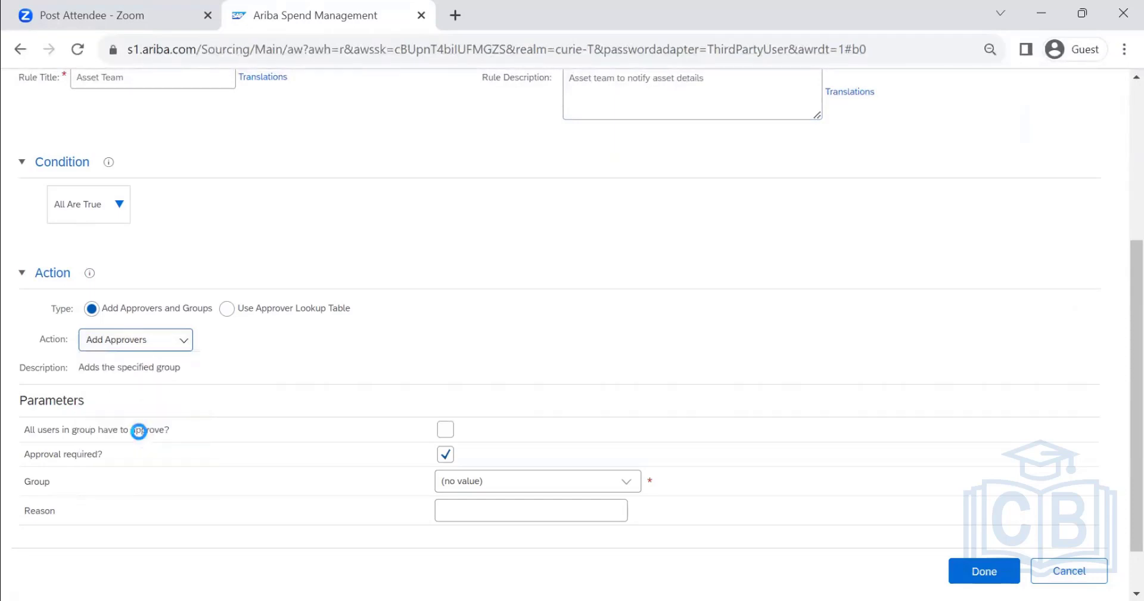
{"action": "left_click", "coordinate": [545, 455]}
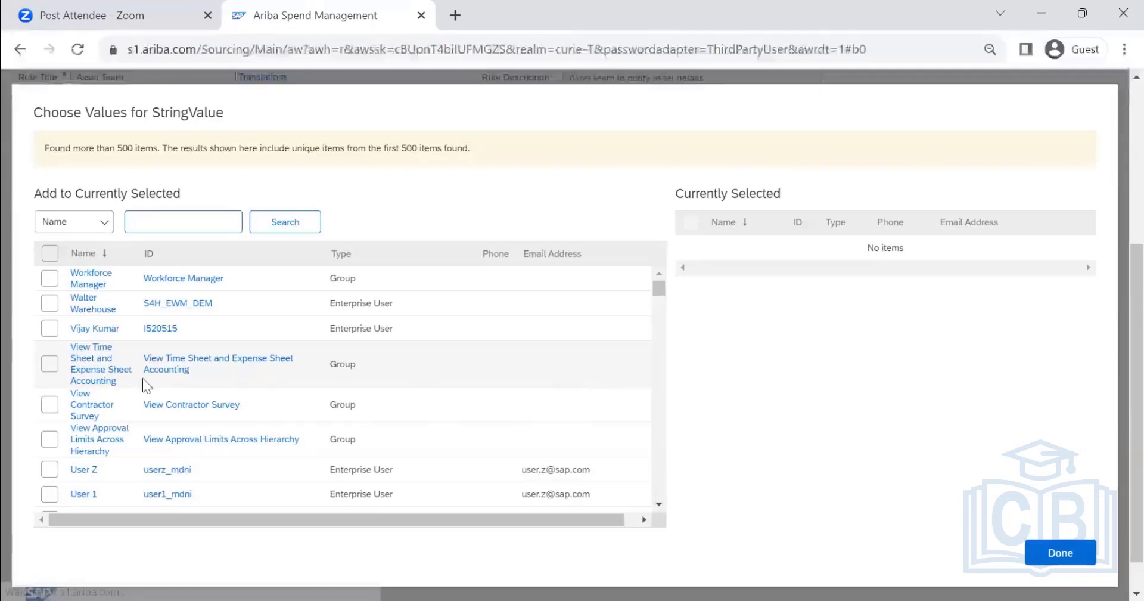
{"action": "left_click", "coordinate": [50, 499]}
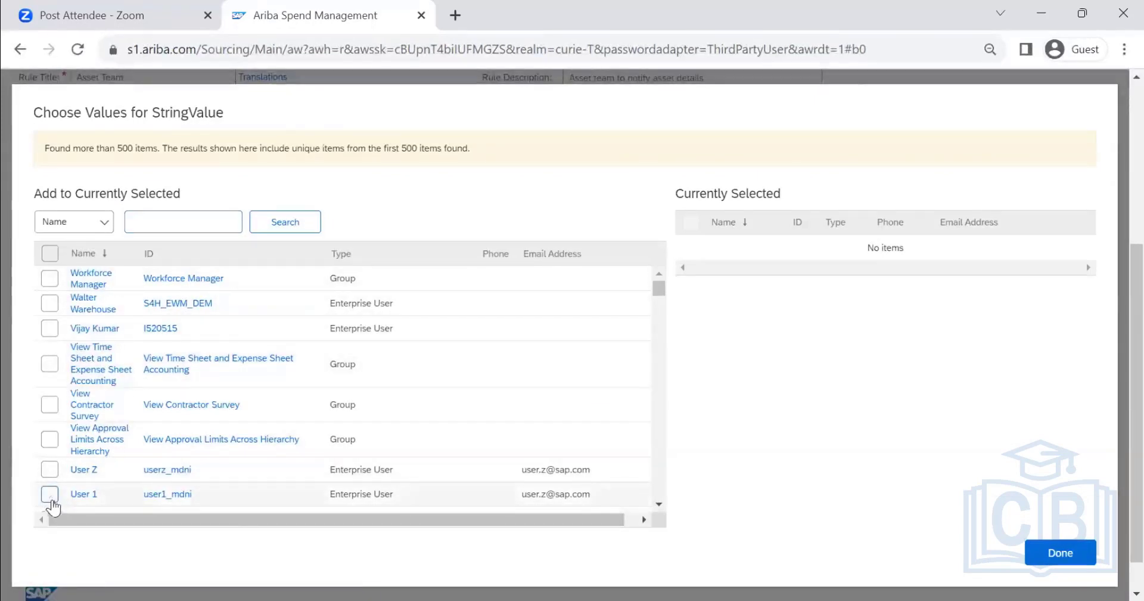
{"action": "left_click", "coordinate": [1086, 560]}
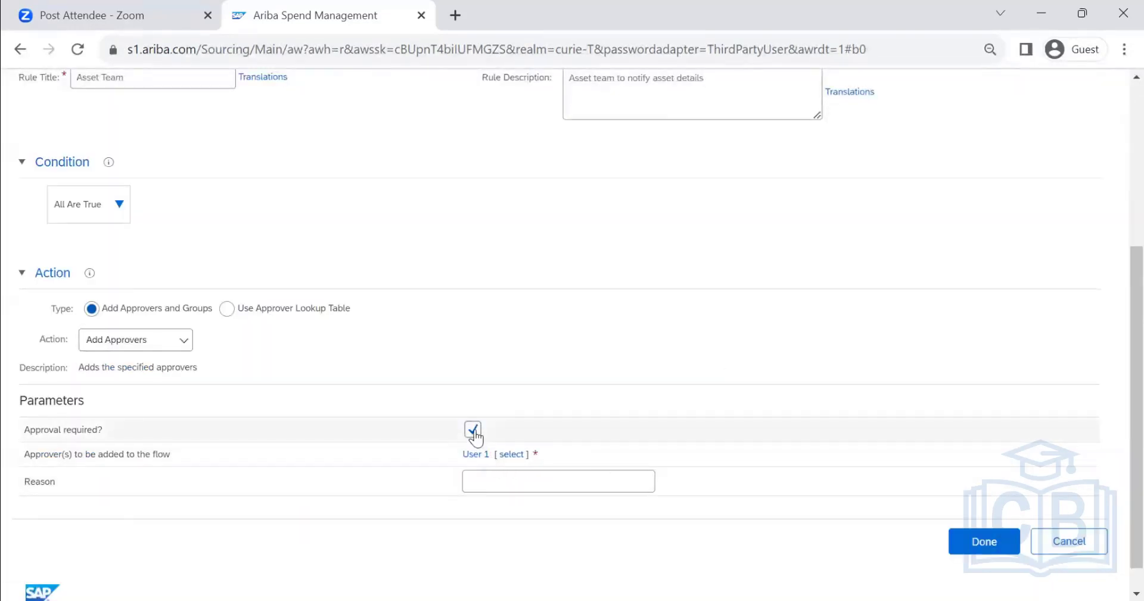
- Make the Asset Team rule not require approval, give the reason "Asset Team to note down asset details", and finish the custom approval flow
{"action": "left_click", "coordinate": [477, 434]}
{"action": "left_click", "coordinate": [484, 483]}
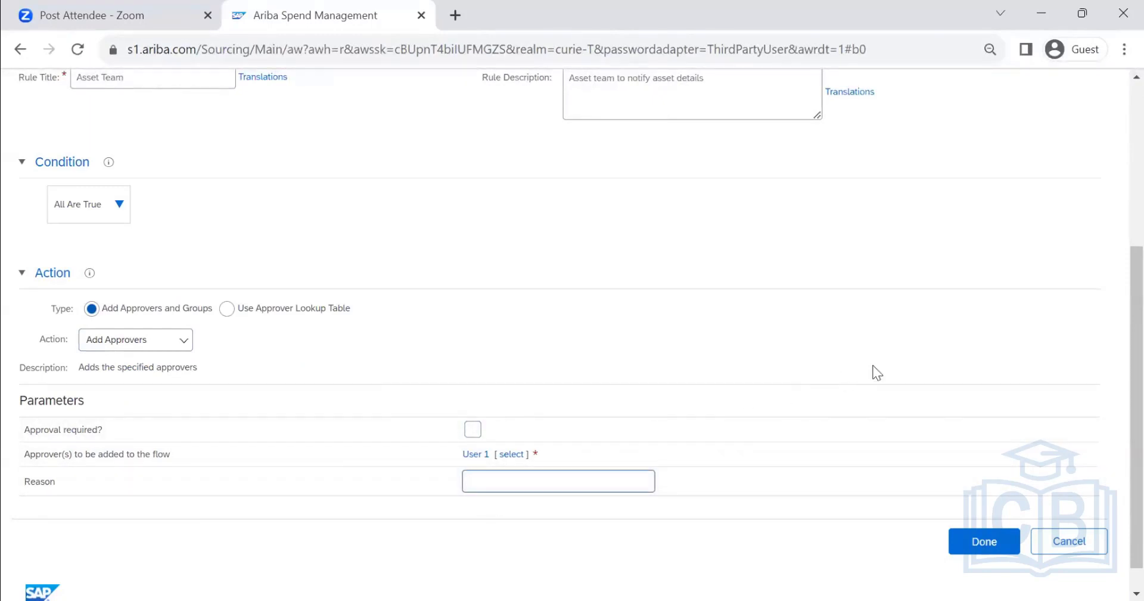
{"action": "scroll", "coordinate": [706, 351], "scroll_direction": "up", "scroll_amount": 4}
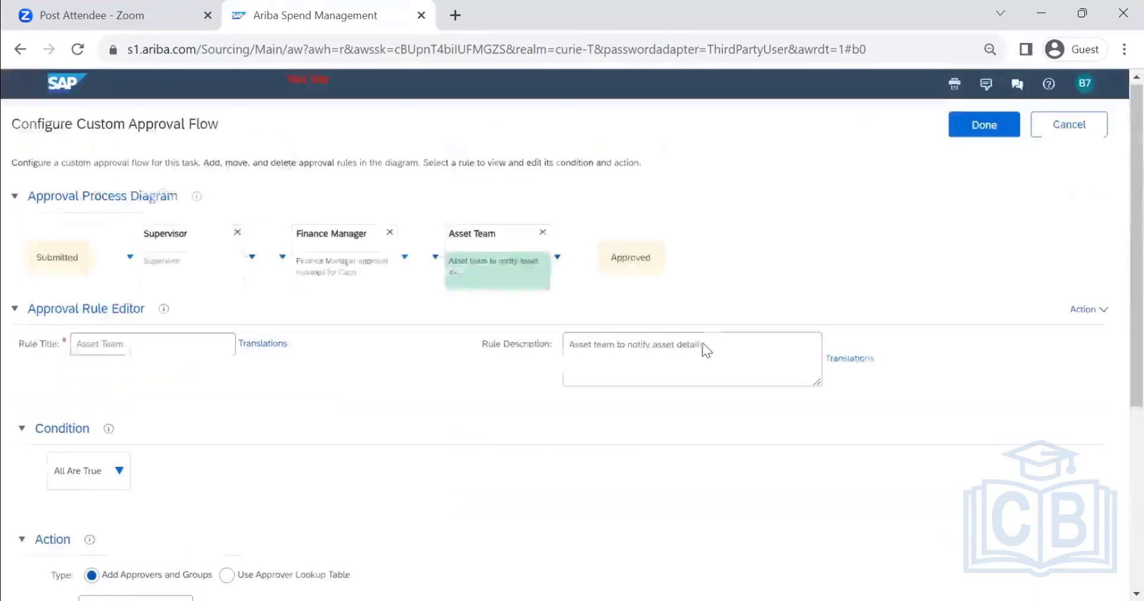
{"action": "scroll", "coordinate": [701, 364], "scroll_direction": "down", "scroll_amount": 4}
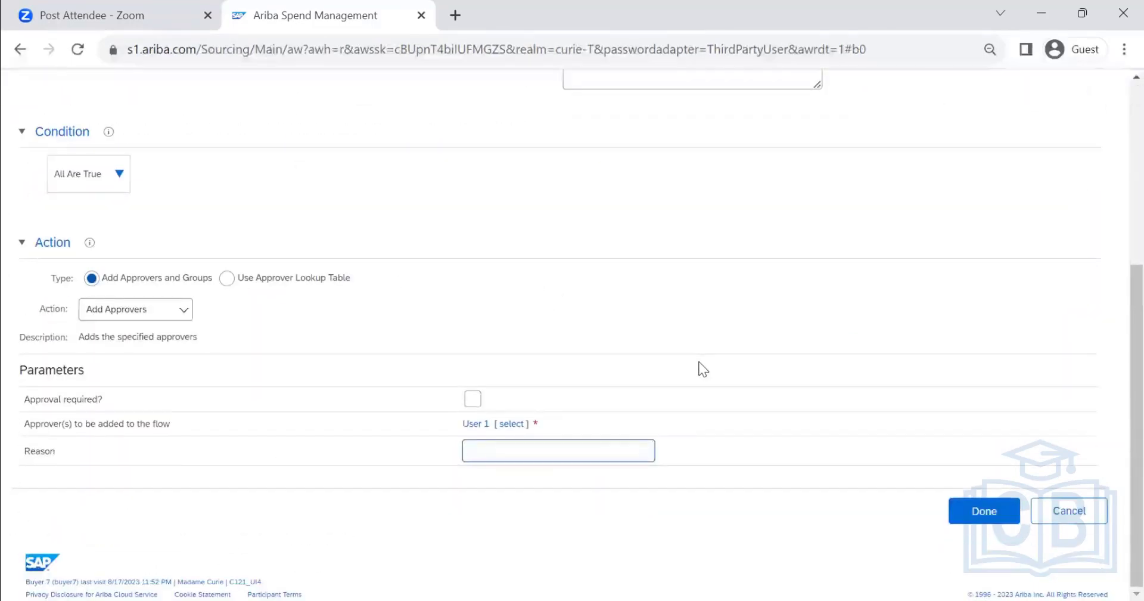
{"action": "type", "text": "Ass"}
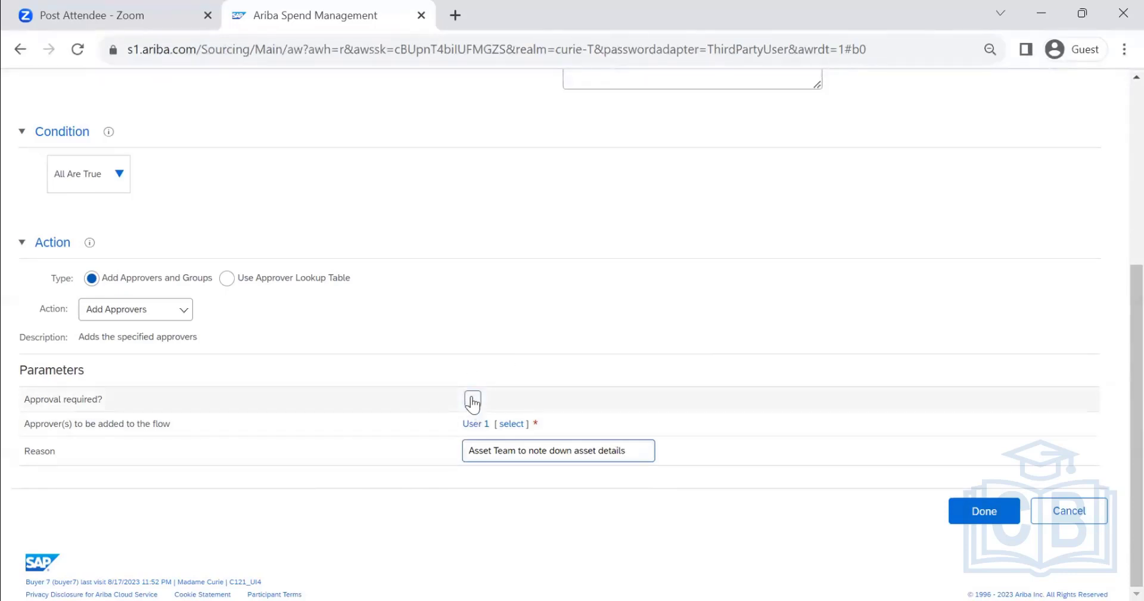
{"action": "scroll", "coordinate": [822, 322], "scroll_direction": "up", "scroll_amount": 5}
{"action": "left_click", "coordinate": [977, 125]}
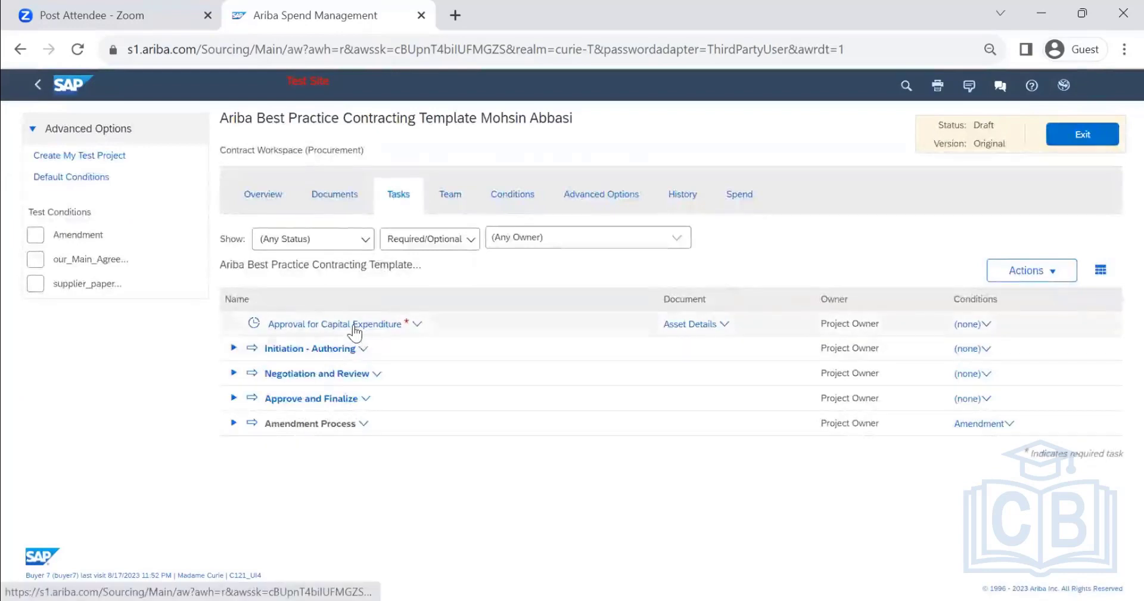
- Open the Approval for Capital Expenditure task's details and view its custom approval flow
{"action": "left_click", "coordinate": [352, 326]}
{"action": "left_click", "coordinate": [344, 380]}
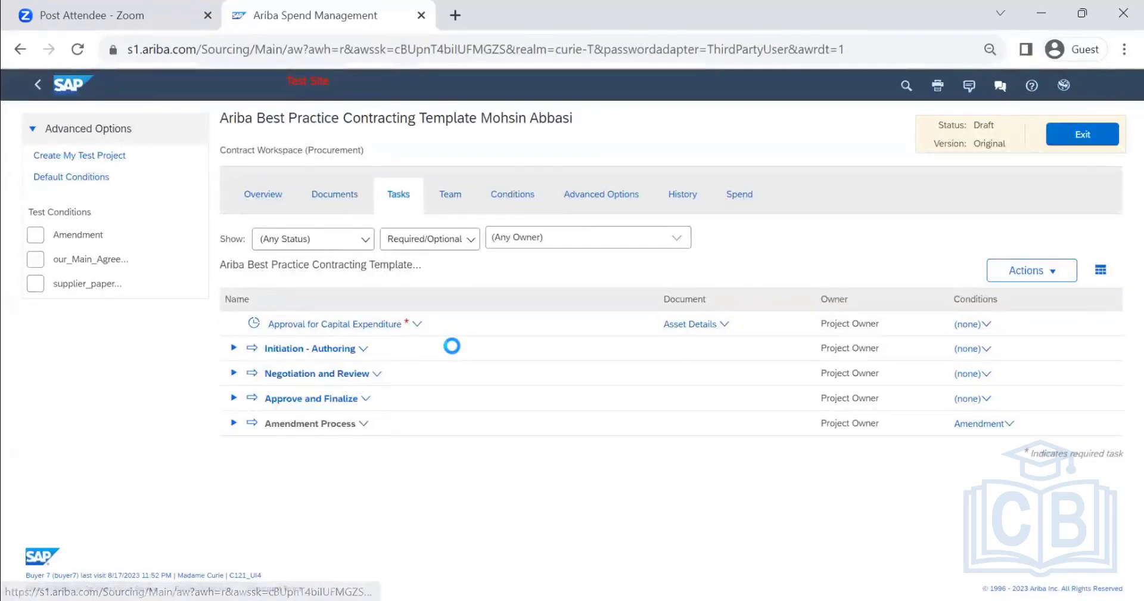
{"action": "scroll", "coordinate": [456, 353], "scroll_direction": "down", "scroll_amount": 6}
{"action": "scroll", "coordinate": [241, 313], "scroll_direction": "up", "scroll_amount": 3}
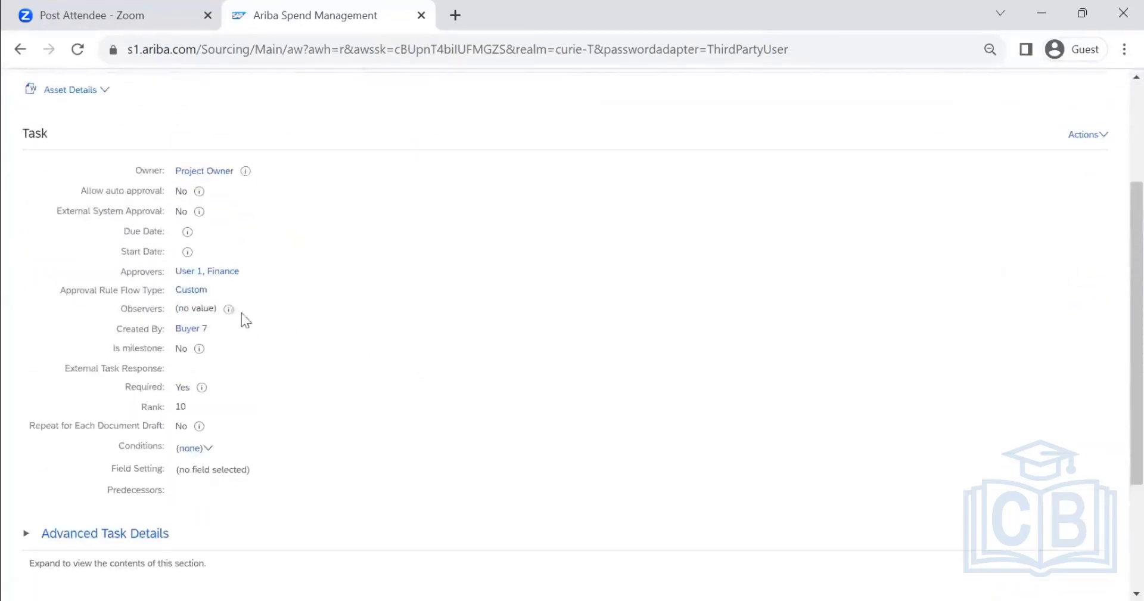
{"action": "left_click", "coordinate": [192, 290]}
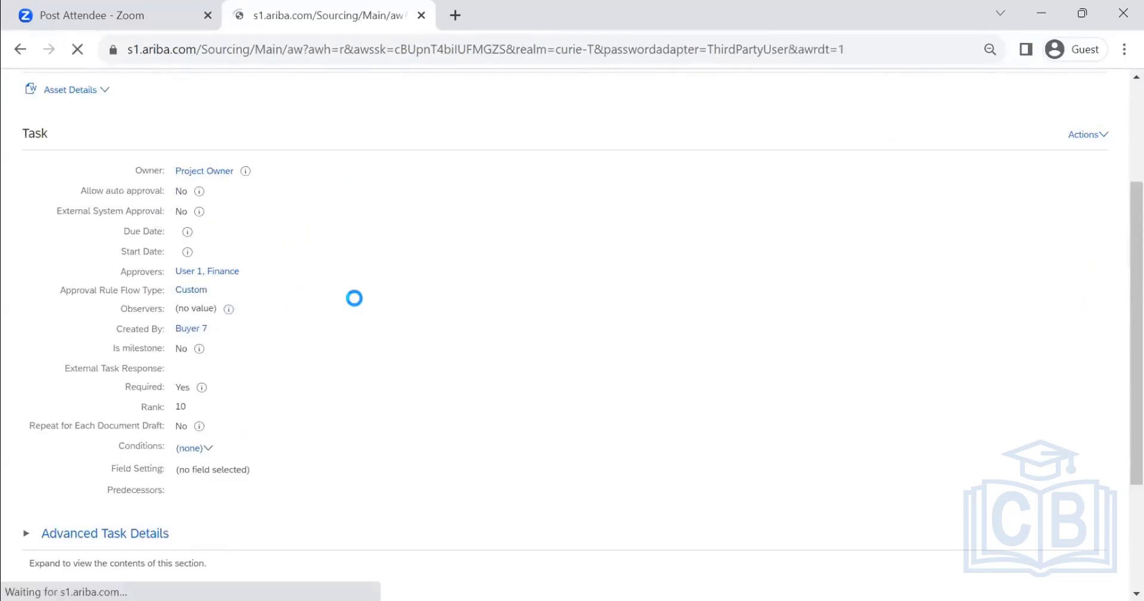
{"action": "scroll", "coordinate": [402, 324], "scroll_direction": "down", "scroll_amount": 4}
{"action": "scroll", "coordinate": [402, 324], "scroll_direction": "up", "scroll_amount": 4}
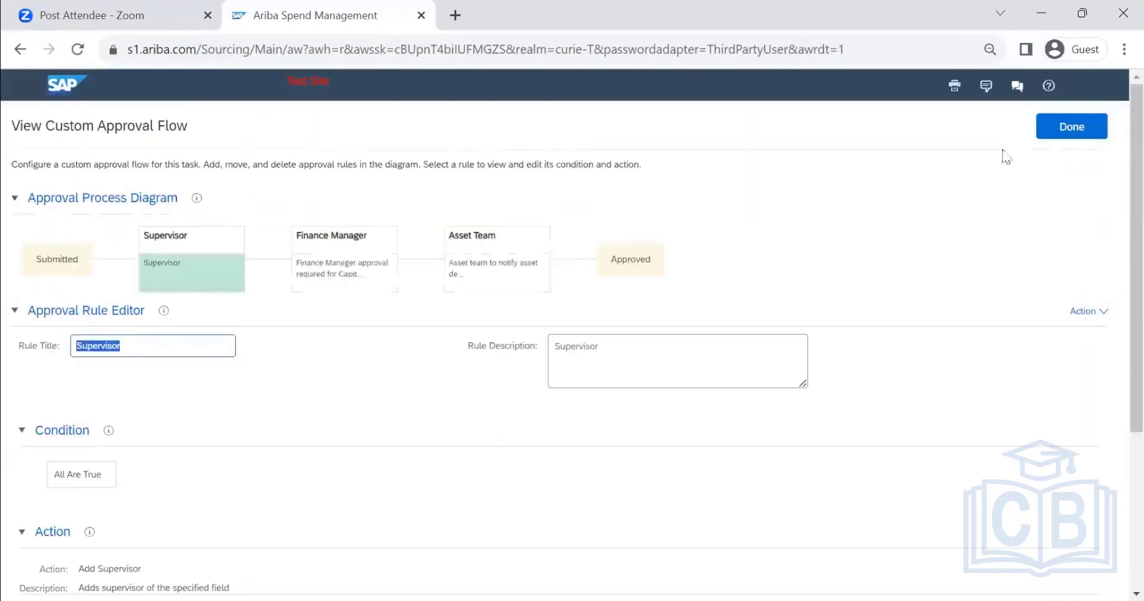
- Try to close the approval flow view and check the Supervisor rule's action parameters for the missing required value
{"action": "left_click", "coordinate": [1066, 125]}
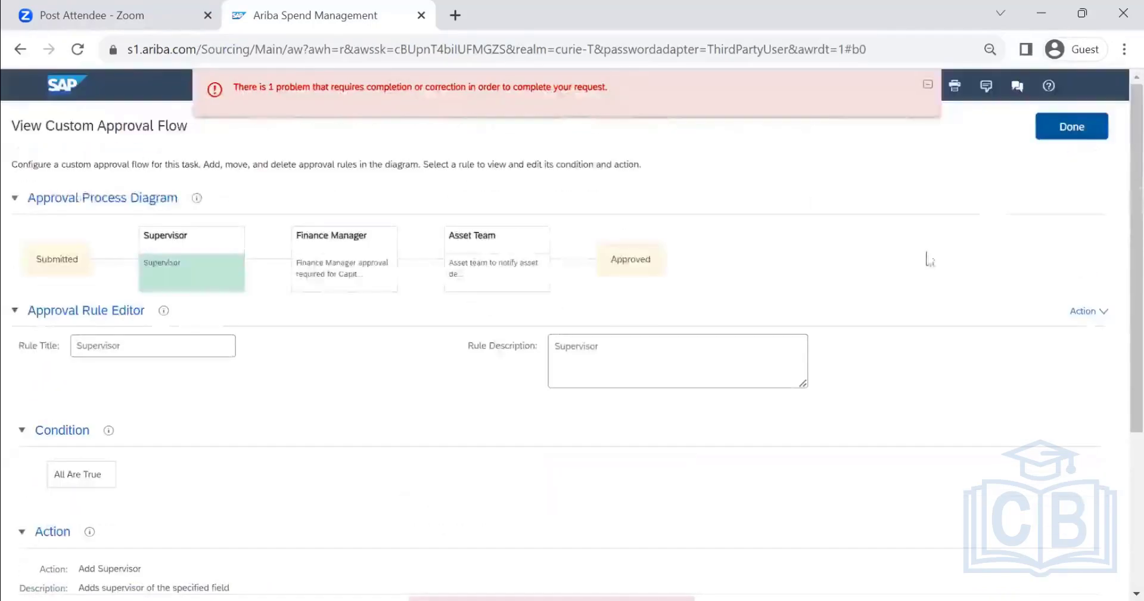
{"action": "scroll", "coordinate": [316, 406], "scroll_direction": "down", "scroll_amount": 4}
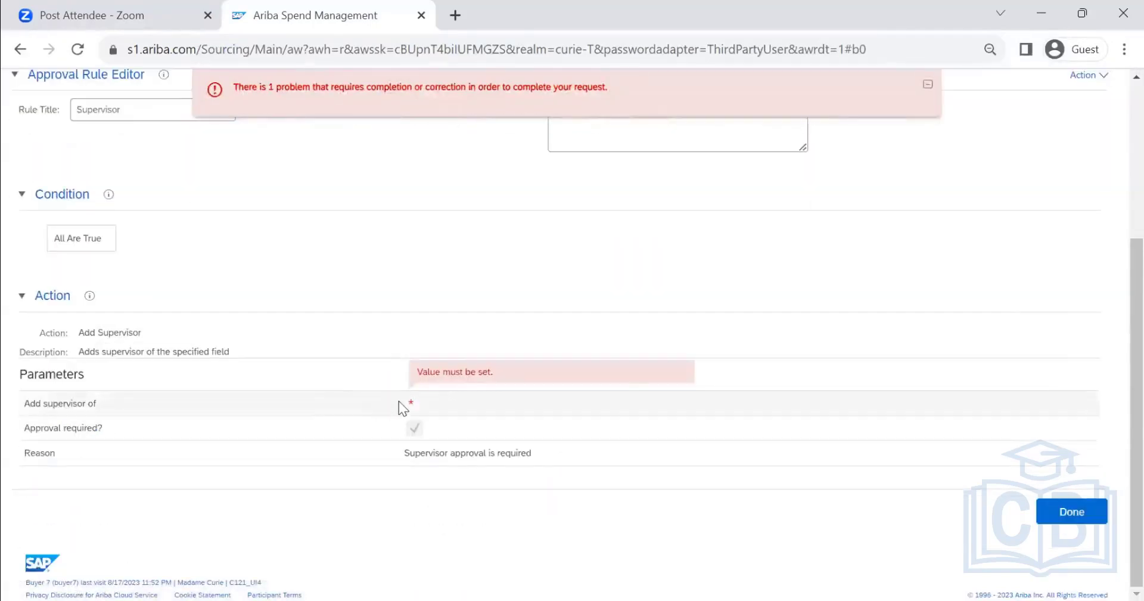
{"action": "scroll", "coordinate": [595, 439], "scroll_direction": "up", "scroll_amount": 4}
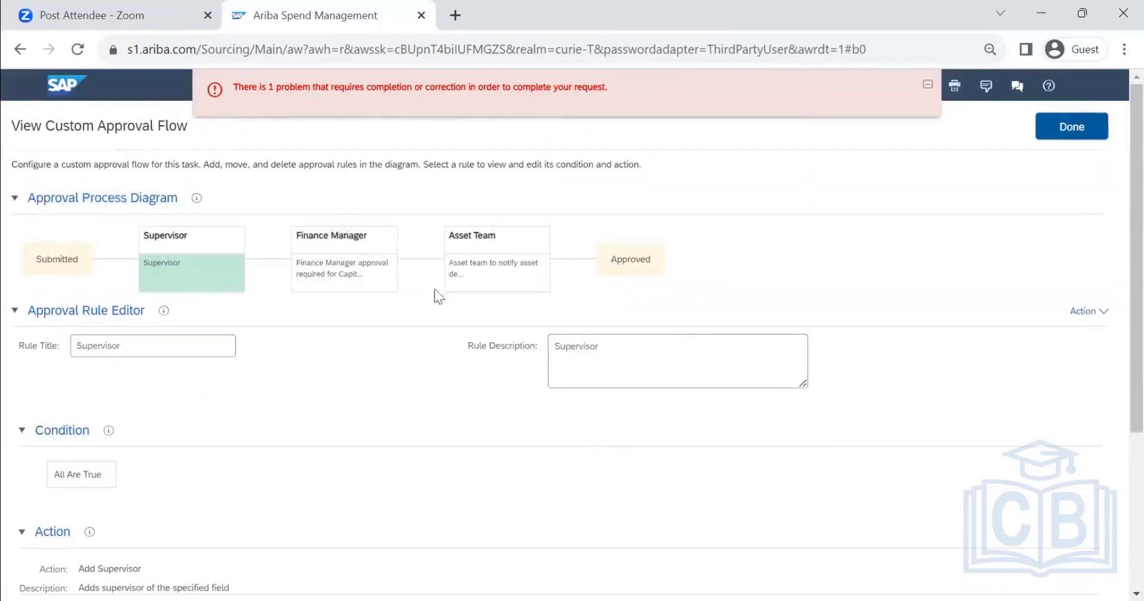
{"action": "scroll", "coordinate": [466, 274], "scroll_direction": "down", "scroll_amount": 4}
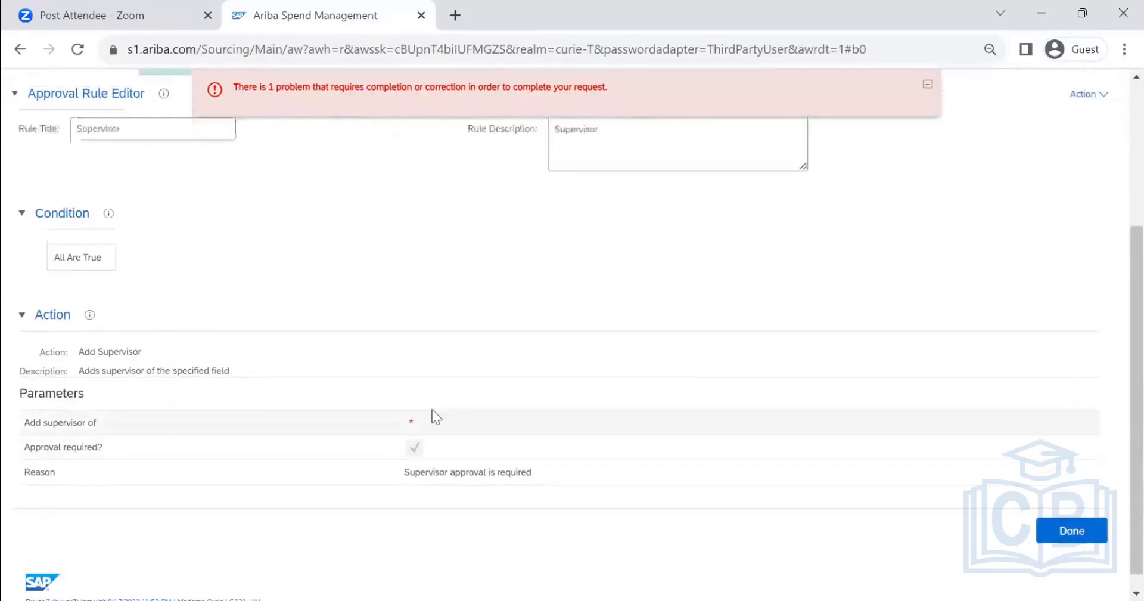
{"action": "scroll", "coordinate": [431, 411], "scroll_direction": "up", "scroll_amount": 4}
{"action": "left_click", "coordinate": [1072, 127]}
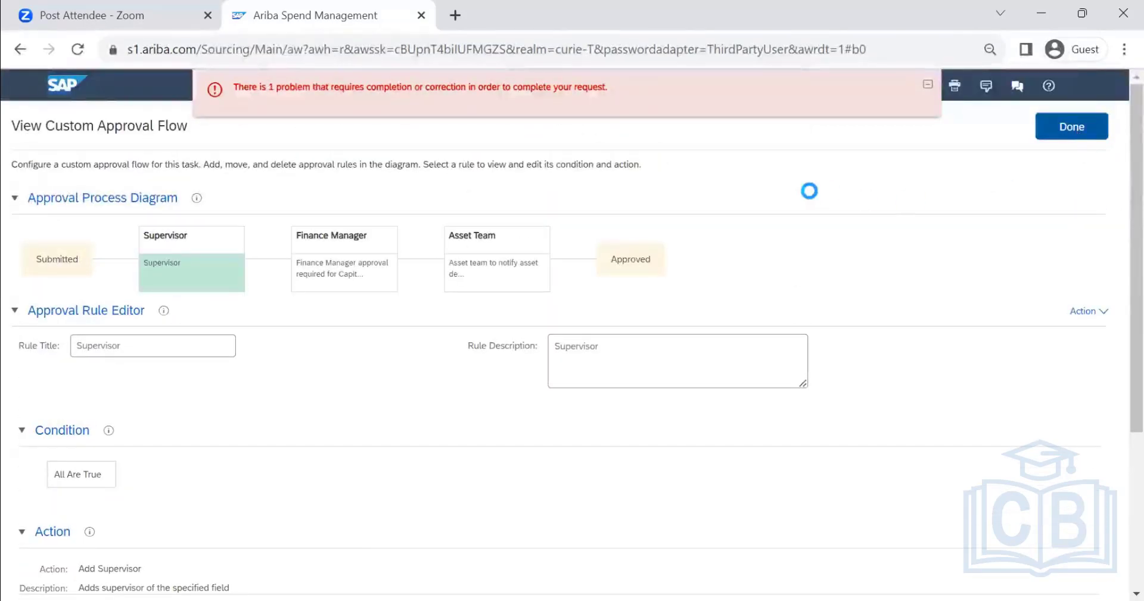
{"action": "scroll", "coordinate": [712, 270], "scroll_direction": "down", "scroll_amount": 4}
{"action": "scroll", "coordinate": [691, 376], "scroll_direction": "up", "scroll_amount": 2}
{"action": "scroll", "coordinate": [690, 377], "scroll_direction": "up", "scroll_amount": 2}
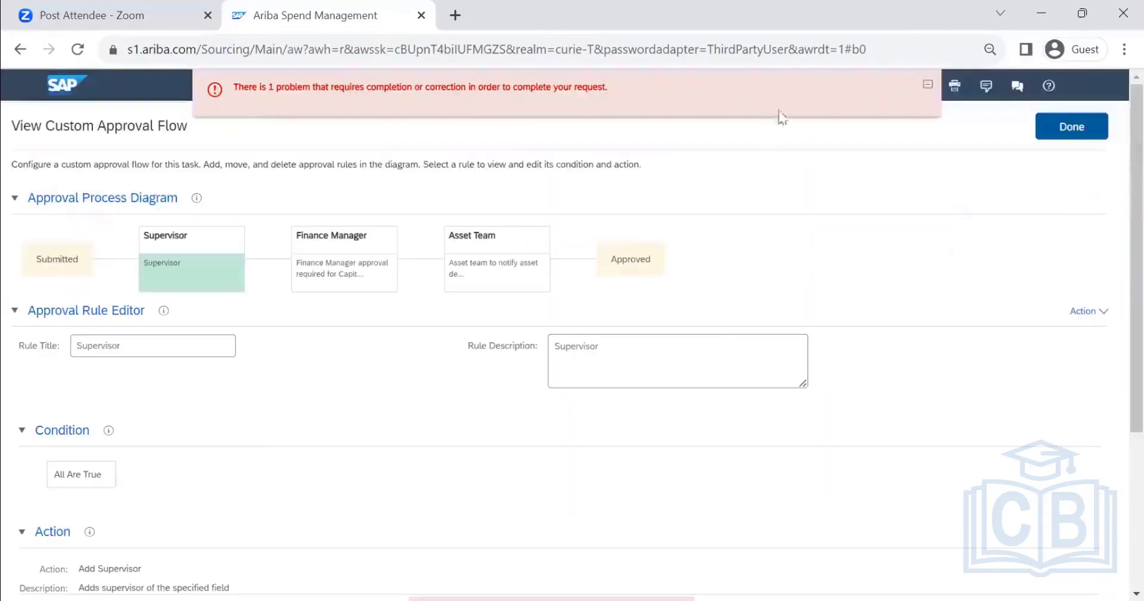
- Look for an edit option on the Supervisor rule and try again to close the approval flow view
{"action": "left_click", "coordinate": [928, 84]}
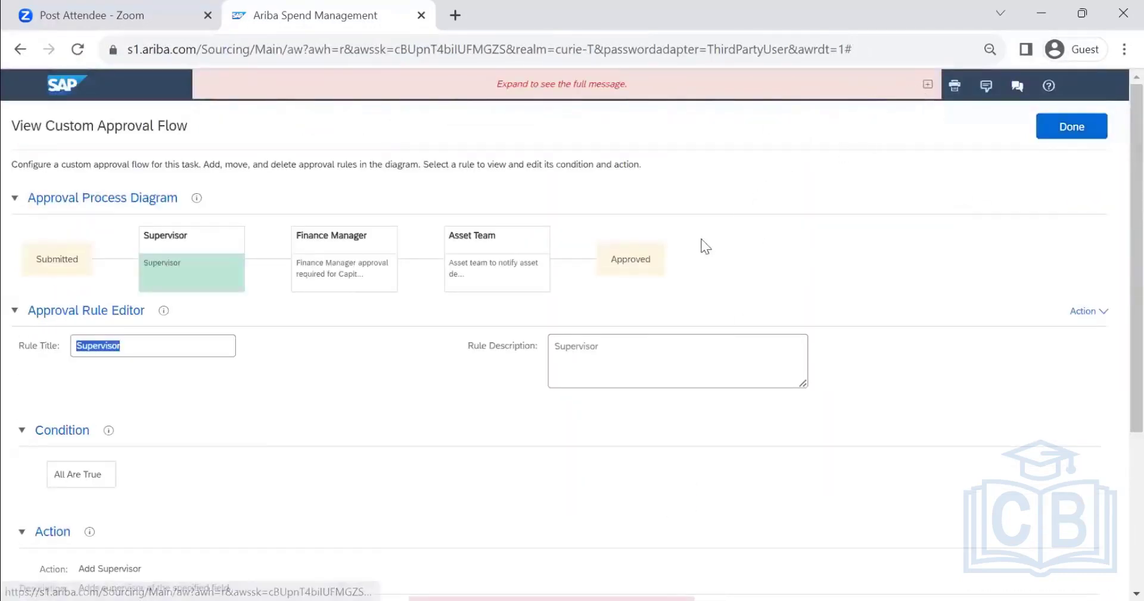
{"action": "left_click", "coordinate": [1084, 311]}
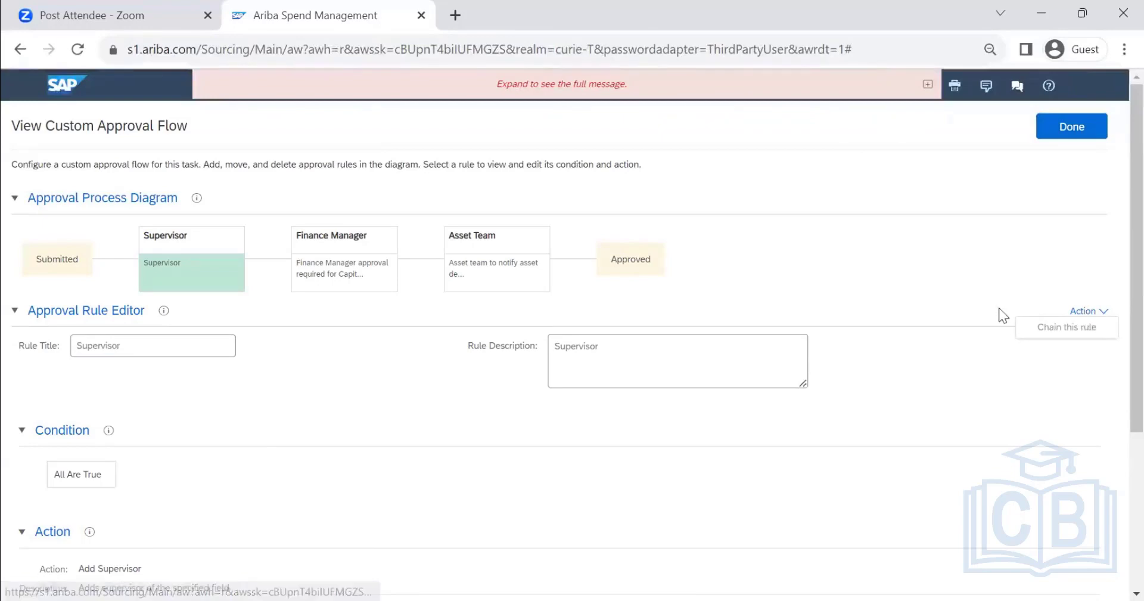
{"action": "scroll", "coordinate": [27, 310], "scroll_direction": "down", "scroll_amount": 4}
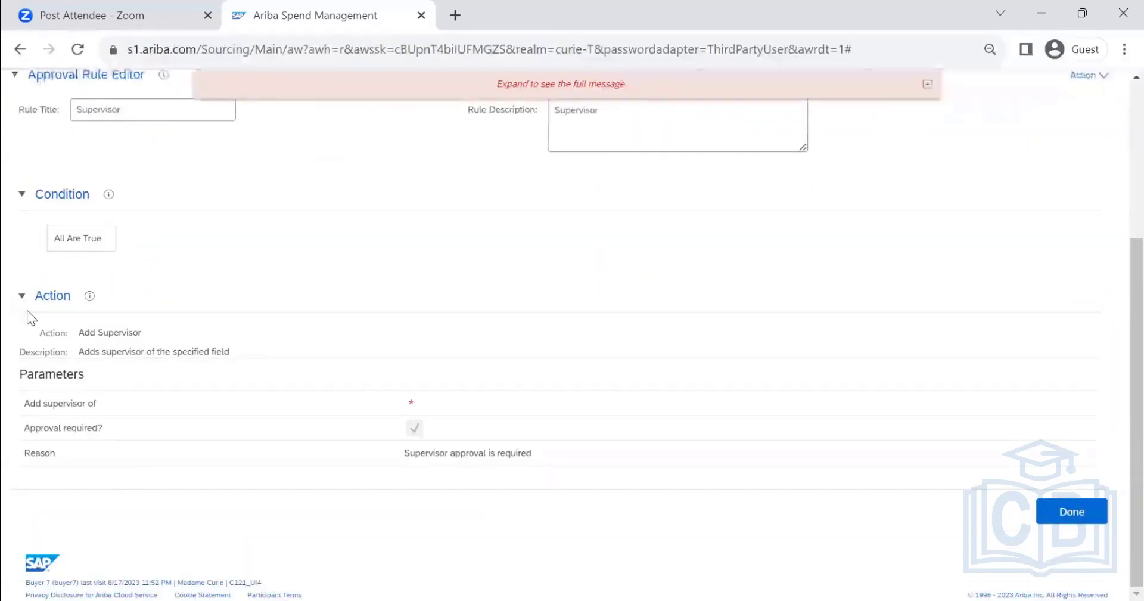
{"action": "scroll", "coordinate": [27, 310], "scroll_direction": "up", "scroll_amount": 4}
{"action": "left_click", "coordinate": [1041, 136]}
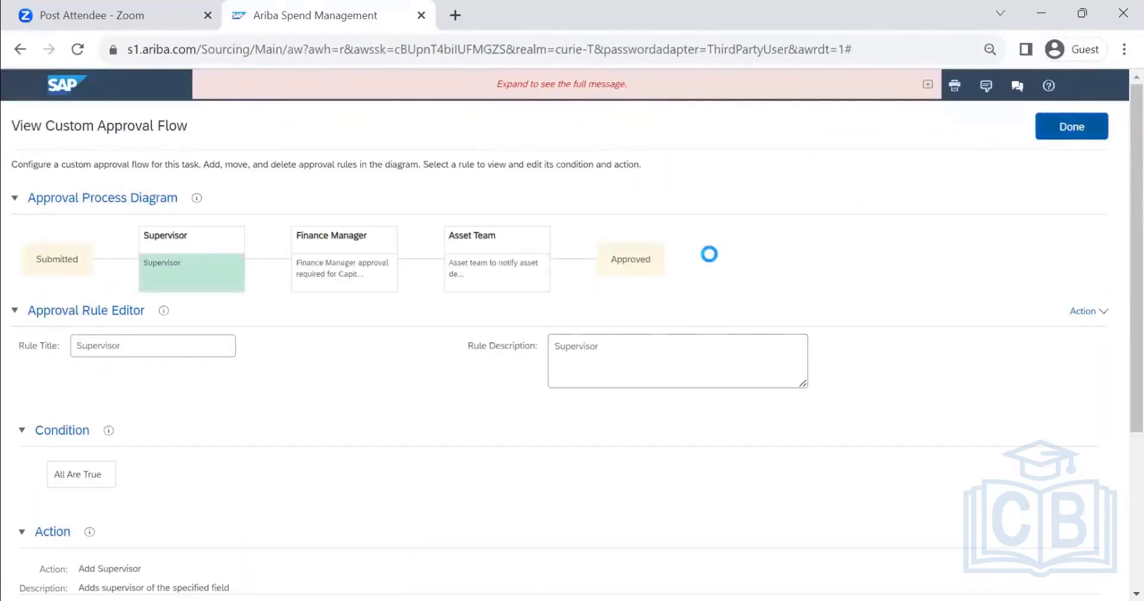
{"action": "scroll", "coordinate": [678, 245], "scroll_direction": "up", "scroll_amount": 4}
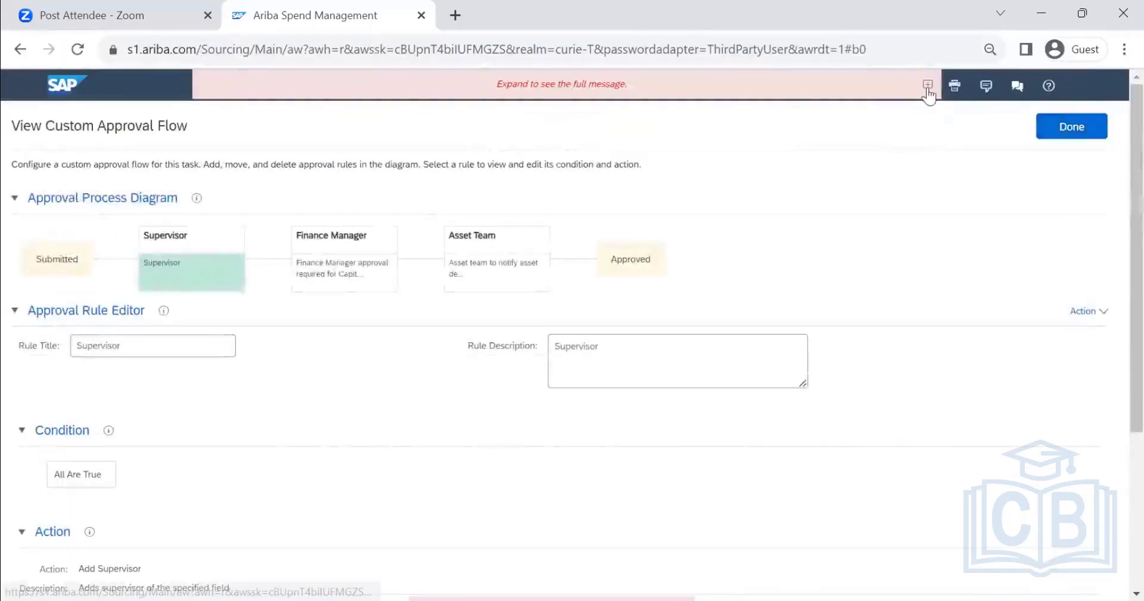
{"action": "left_click", "coordinate": [927, 84]}
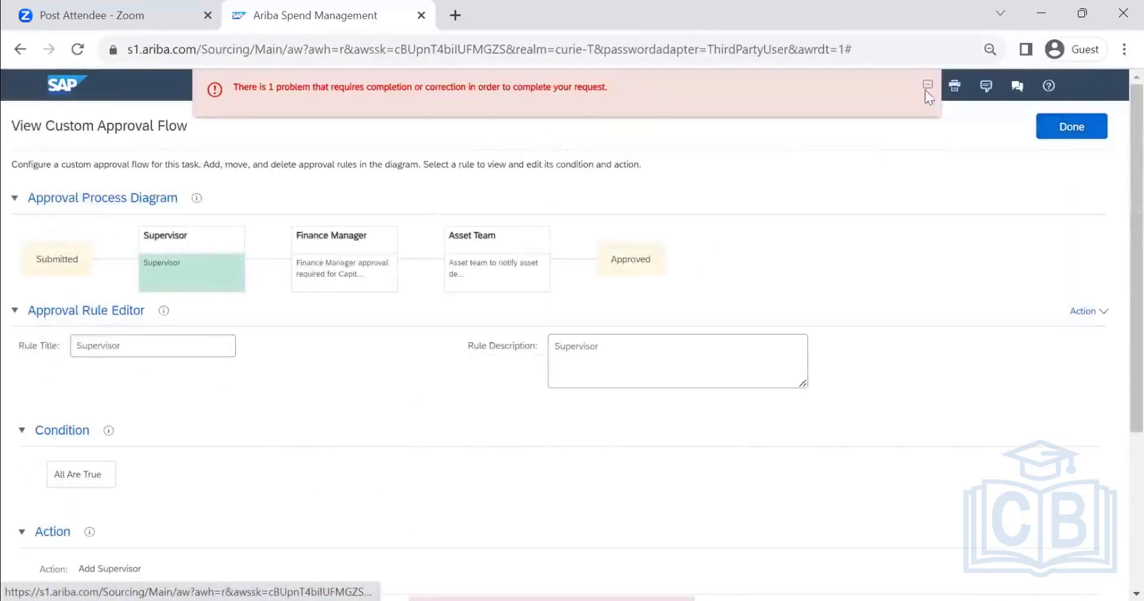
- Go back from the read-only approval flow and leave the task details for the template's task list
{"action": "left_click", "coordinate": [21, 52]}
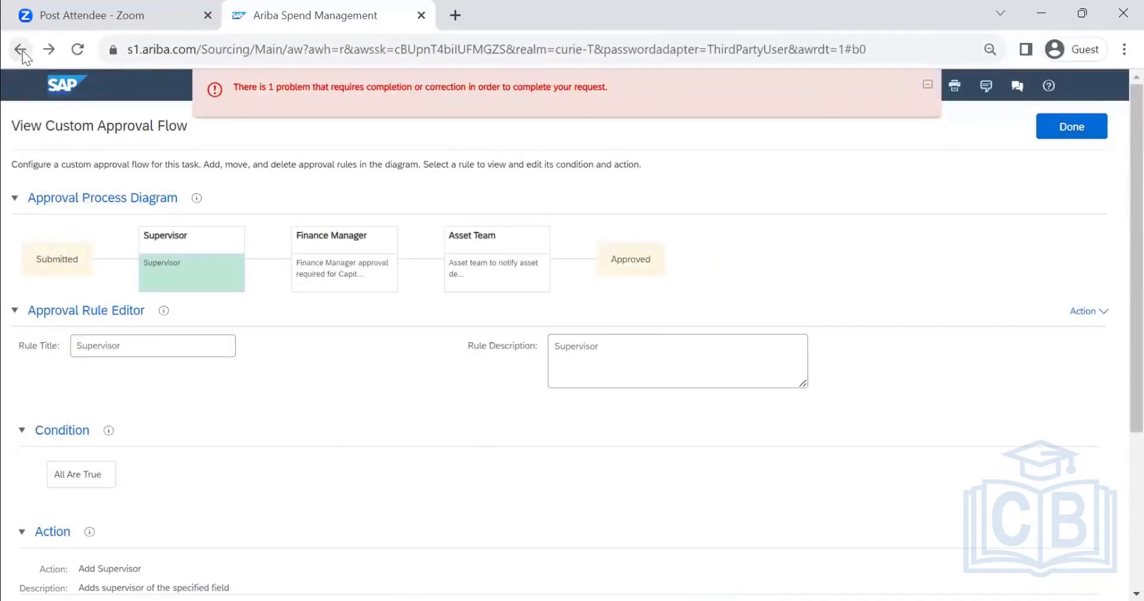
{"action": "left_click", "coordinate": [21, 52]}
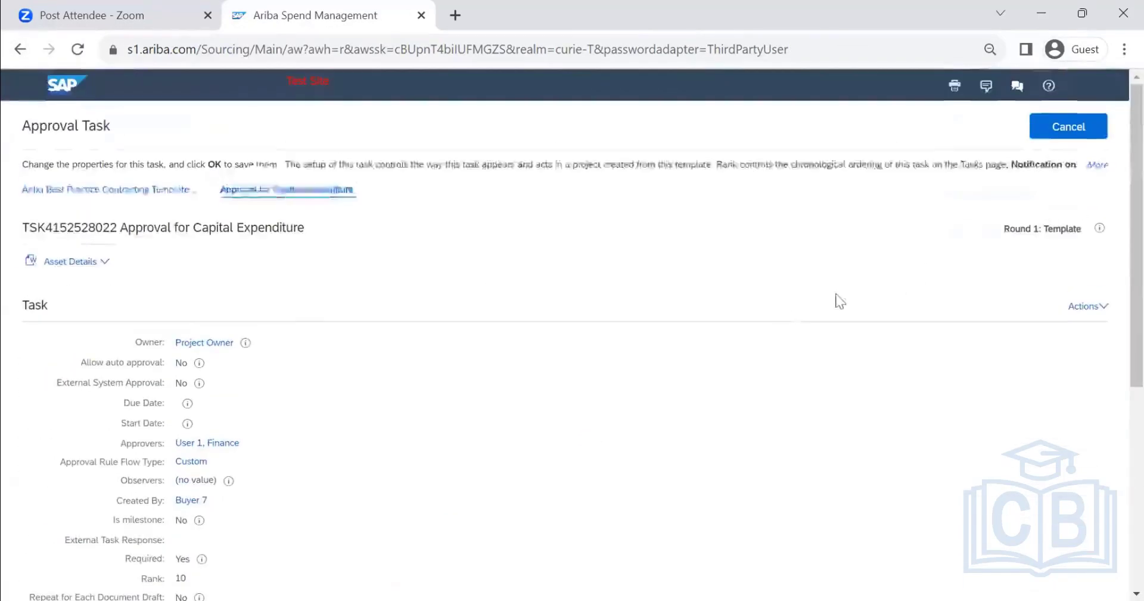
{"action": "left_click", "coordinate": [1084, 128]}
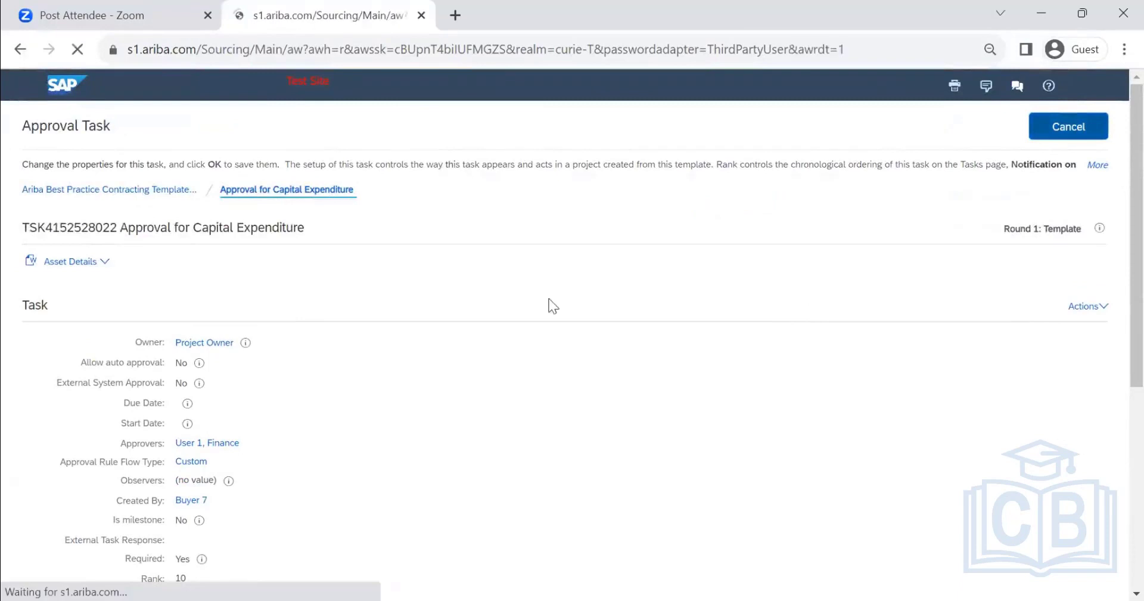
- Open the Approval for Capital Expenditure task for editing and open its custom approval flow configuration
{"action": "left_click", "coordinate": [394, 325]}
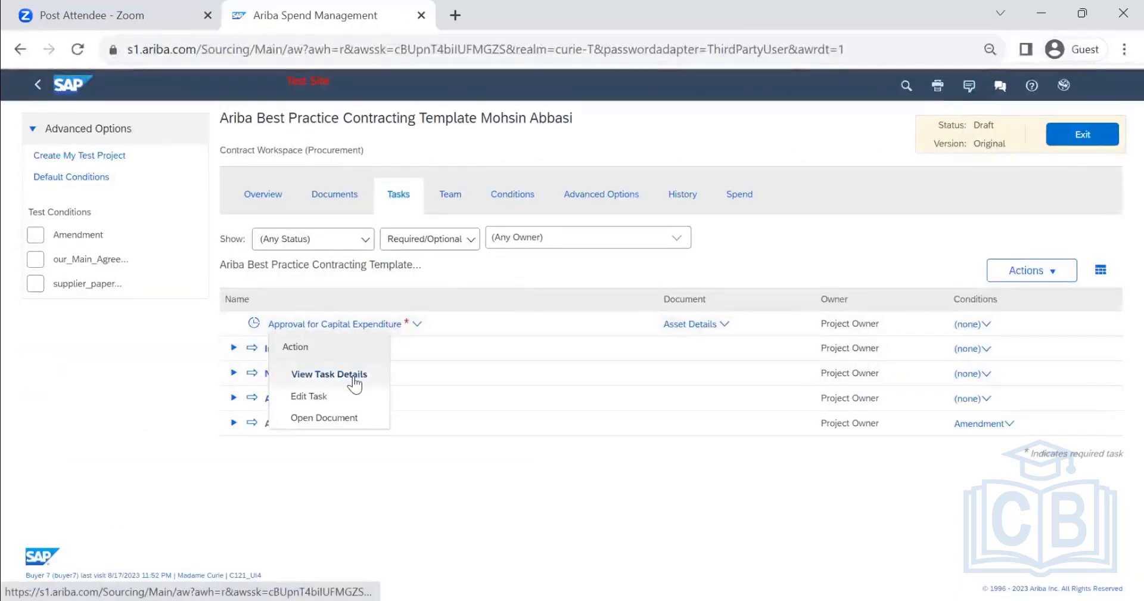
{"action": "left_click", "coordinate": [346, 398]}
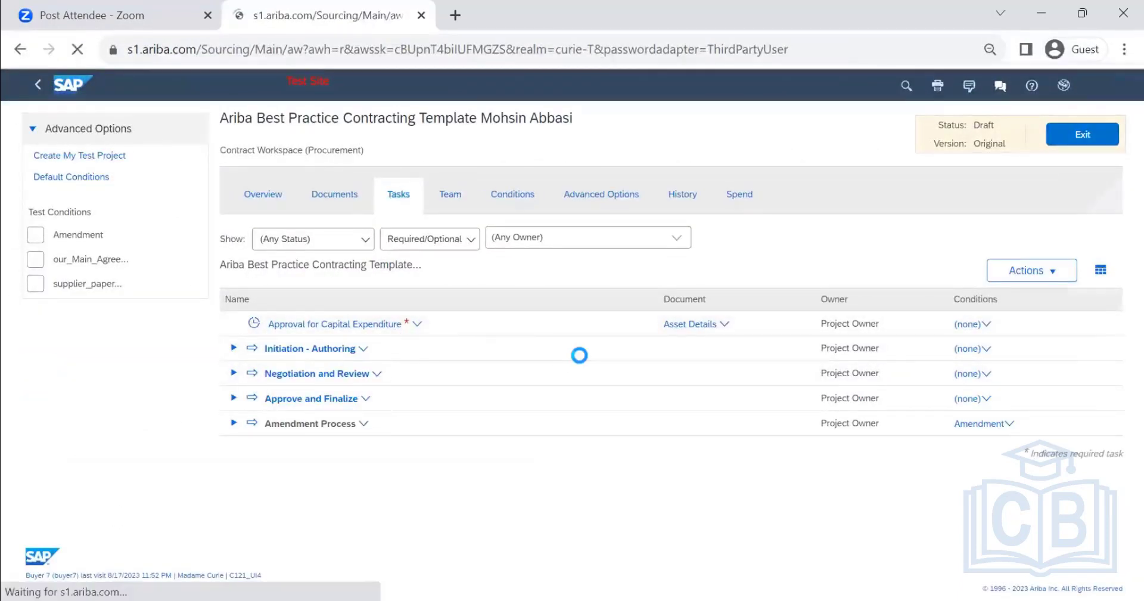
{"action": "scroll", "coordinate": [244, 308], "scroll_direction": "down", "scroll_amount": 4}
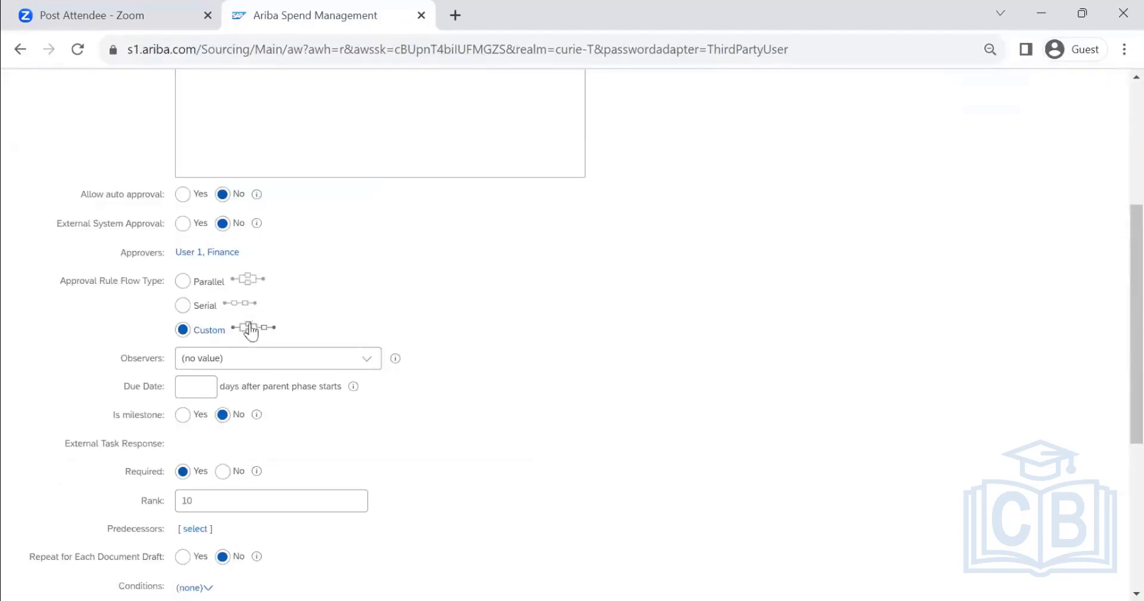
{"action": "left_click", "coordinate": [250, 329]}
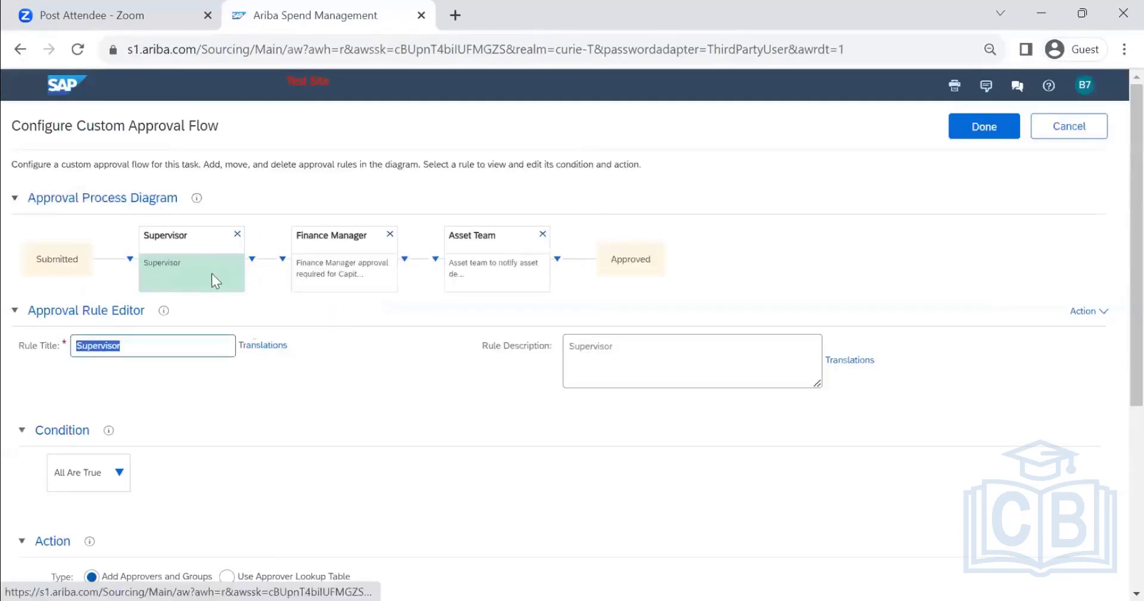
- Set the Supervisor rule's action to Add Approvers and select Buyer 7 as the approver
{"action": "scroll", "coordinate": [245, 354], "scroll_direction": "down", "scroll_amount": 5}
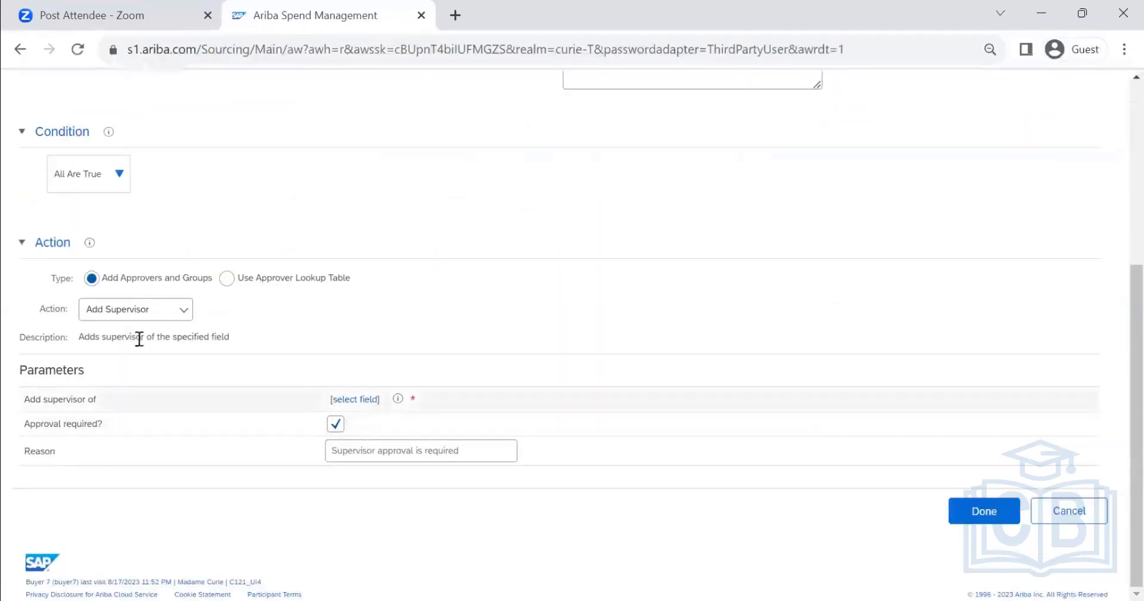
{"action": "left_click", "coordinate": [157, 311]}
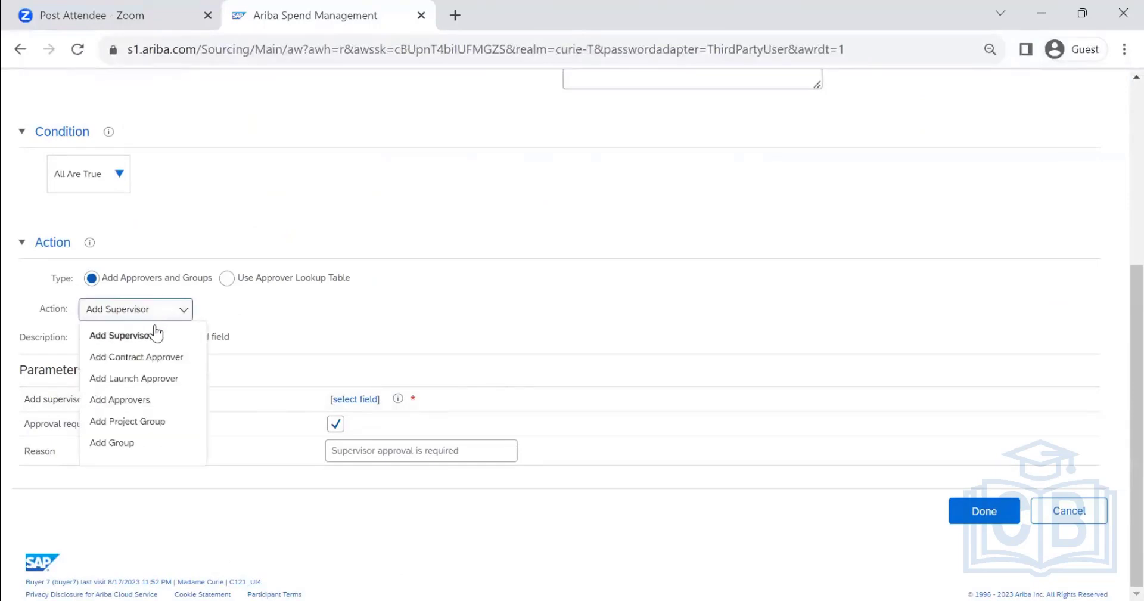
{"action": "left_click", "coordinate": [140, 405]}
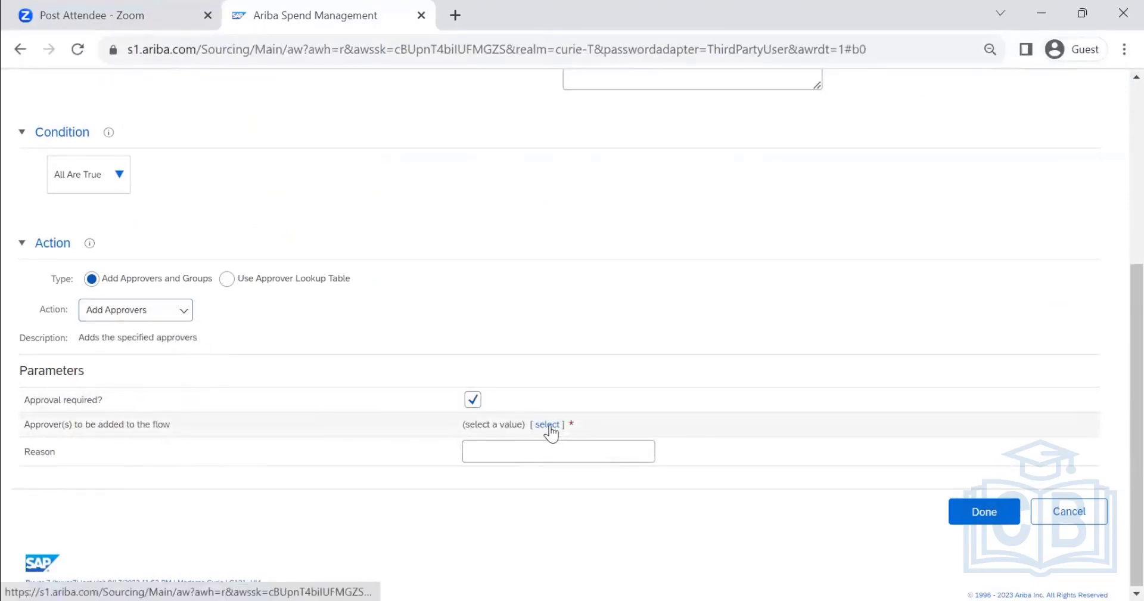
{"action": "left_click", "coordinate": [548, 425]}
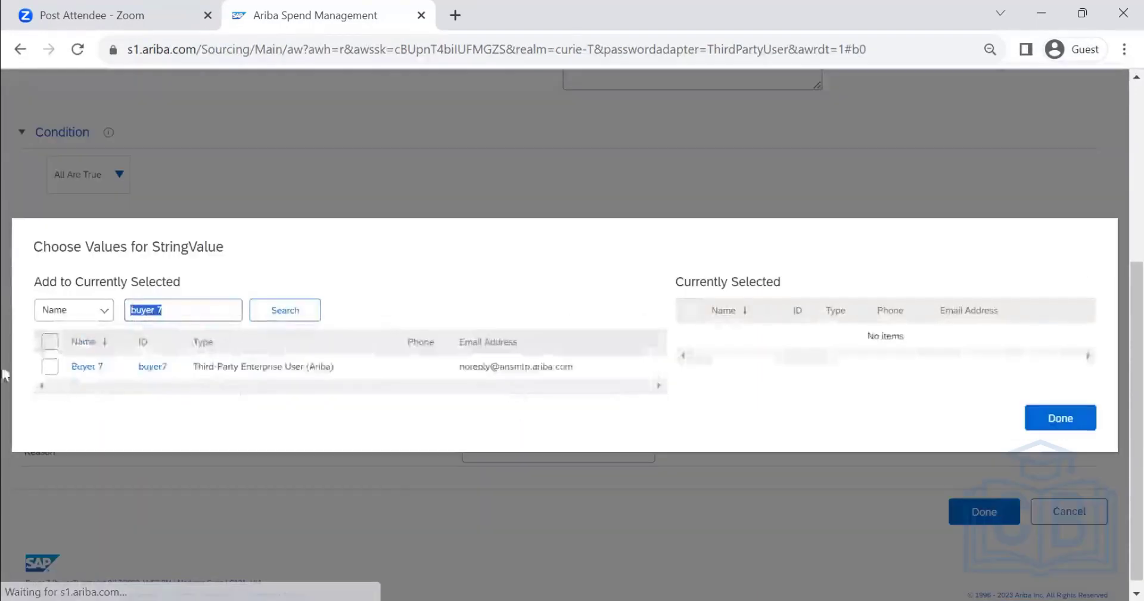
{"action": "left_click", "coordinate": [55, 366]}
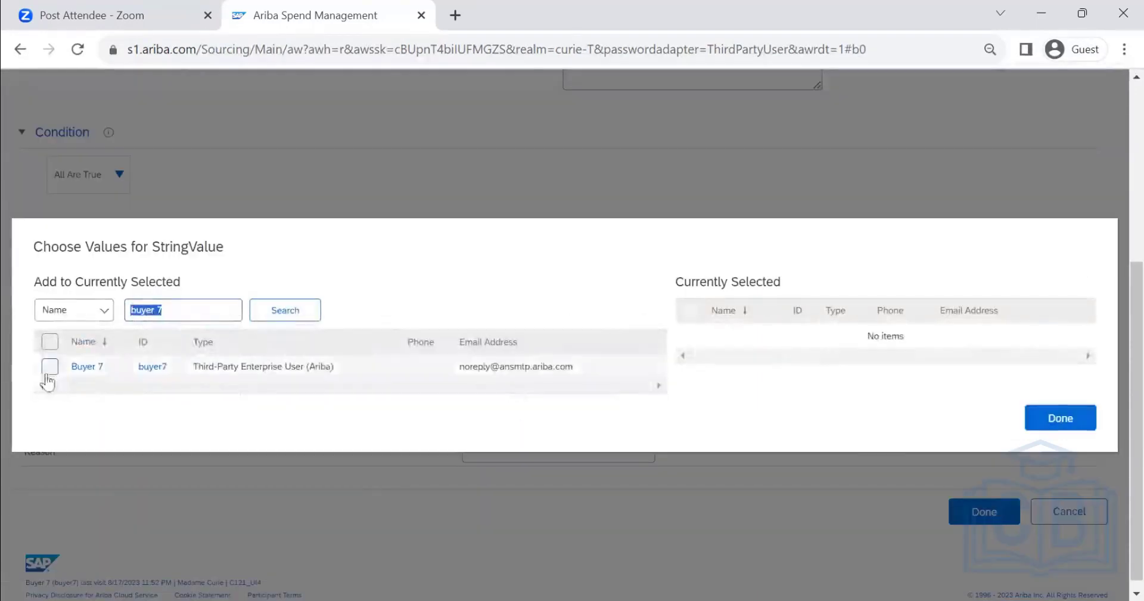
{"action": "left_click", "coordinate": [1052, 419]}
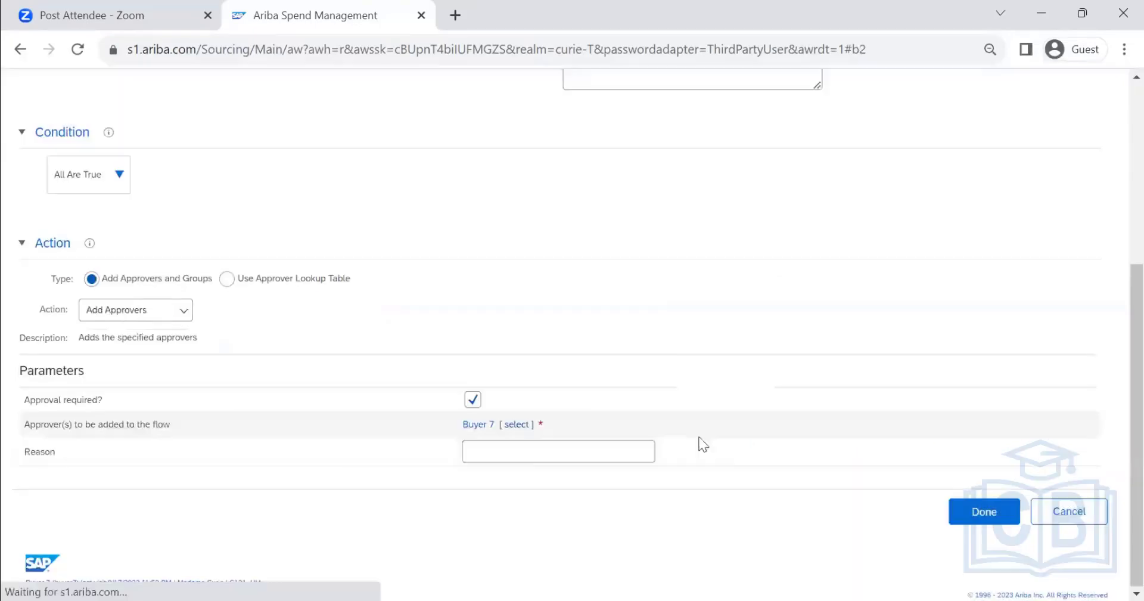
- Enter a supervisor approval reason for the Supervisor rule, and save the approval flow and its task
{"action": "left_click", "coordinate": [543, 457]}
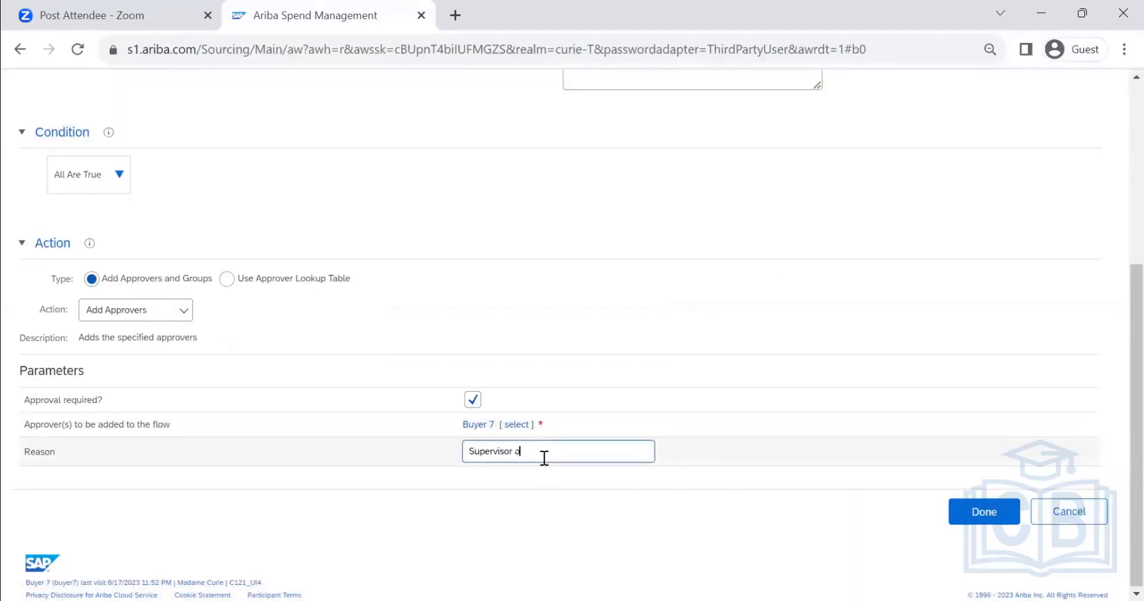
{"action": "left_click", "coordinate": [984, 511]}
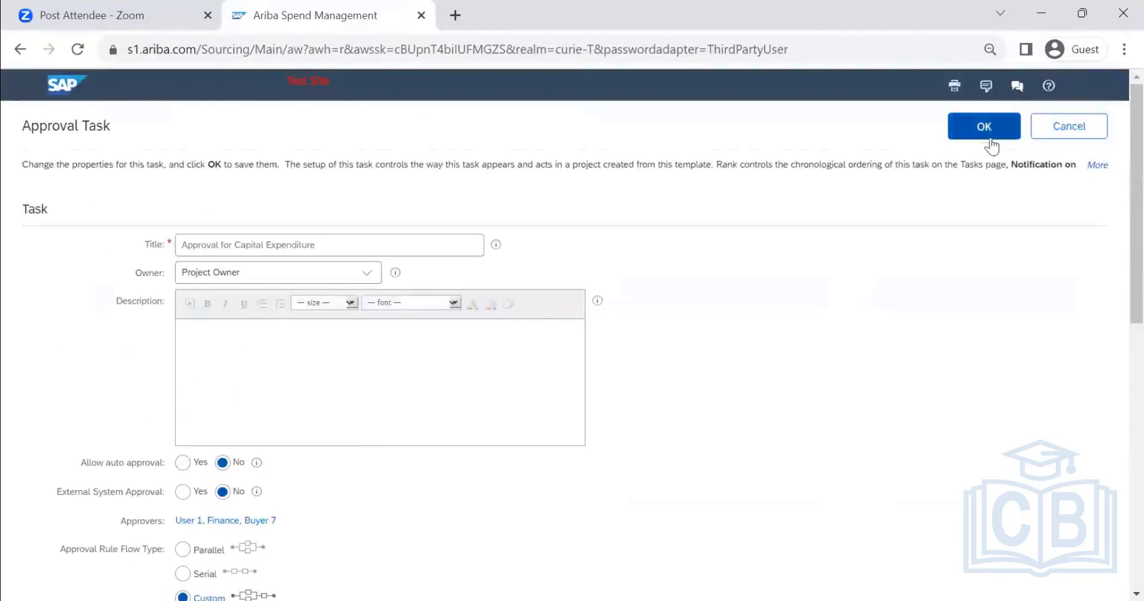
{"action": "left_click", "coordinate": [986, 143]}
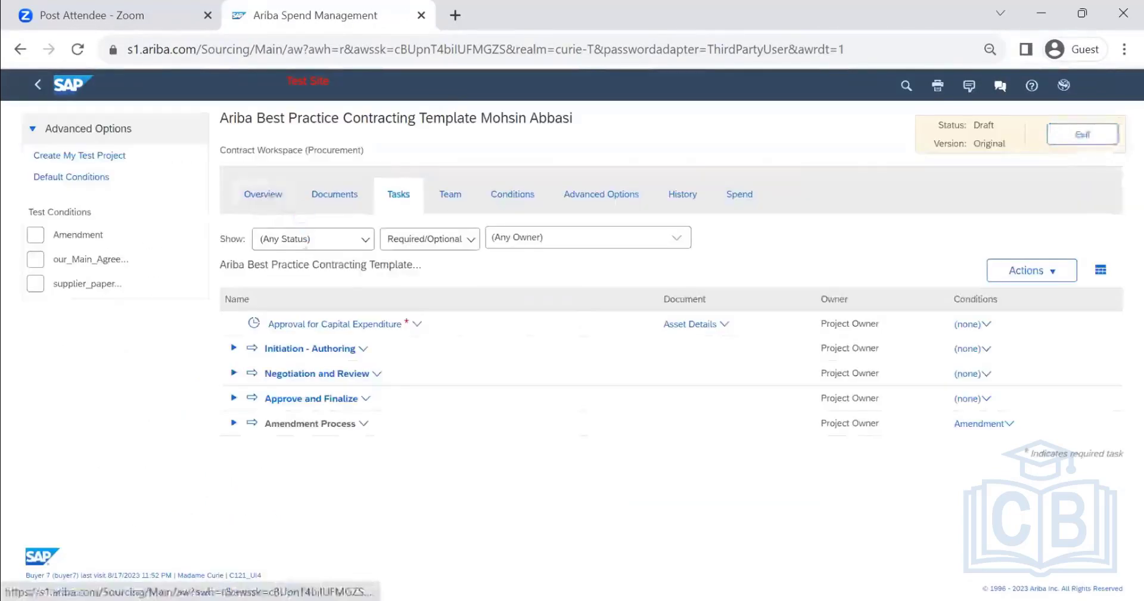
- Look over the template's overview properties and open its conditions and questions
{"action": "left_click", "coordinate": [265, 197]}
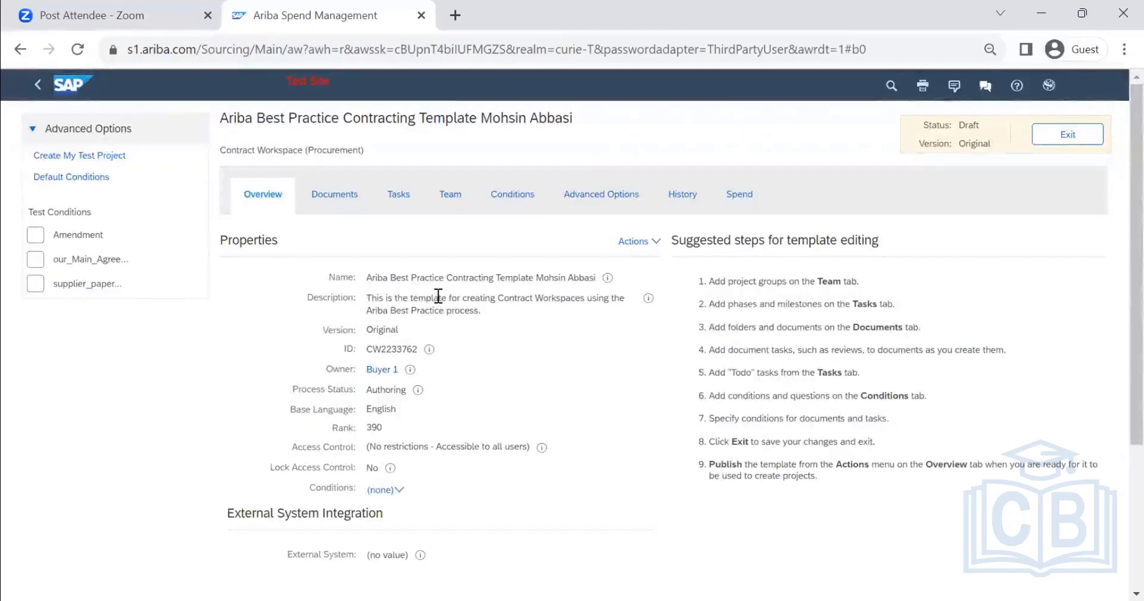
{"action": "left_click", "coordinate": [410, 196]}
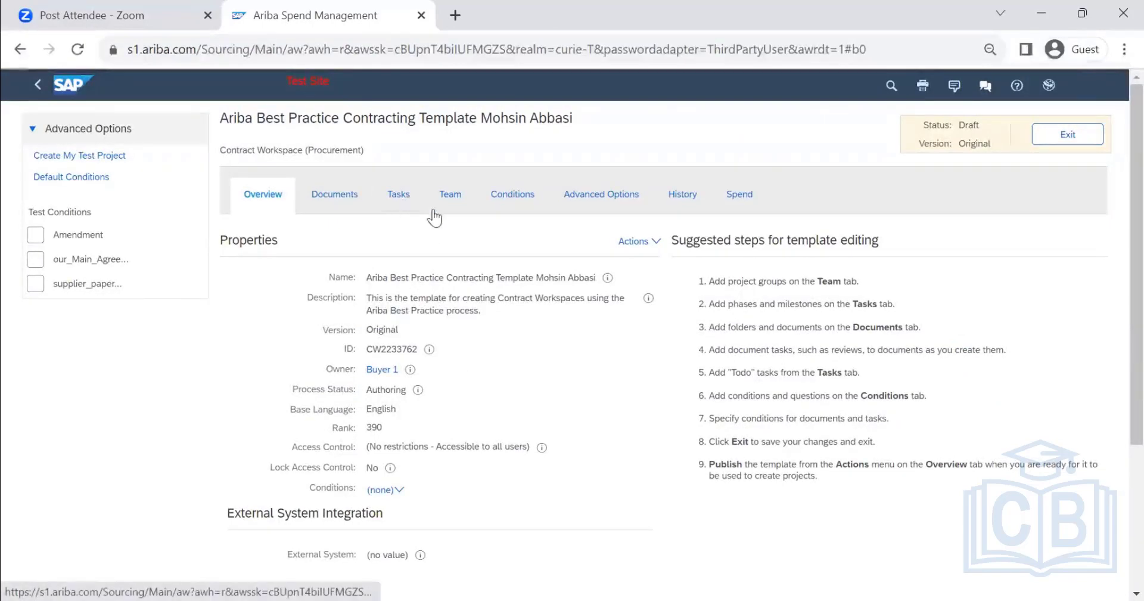
{"action": "left_click", "coordinate": [512, 196]}
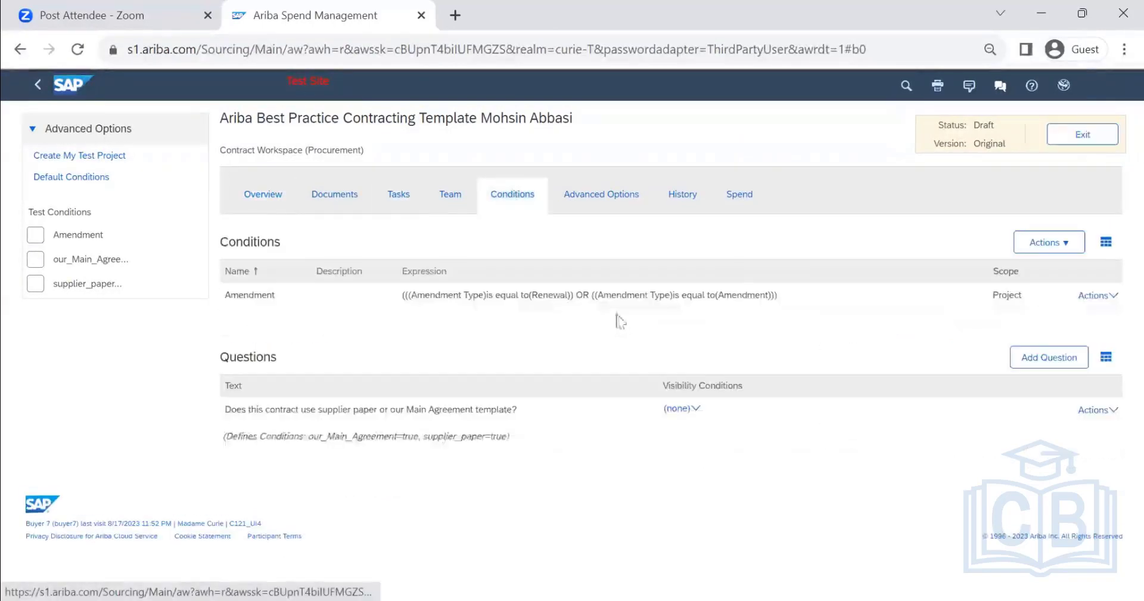
- Add the question "Is this Capital Exp" with condition Cap_Yes for the Yes answer and Cap_No for the No answer
{"action": "left_click", "coordinate": [1049, 357]}
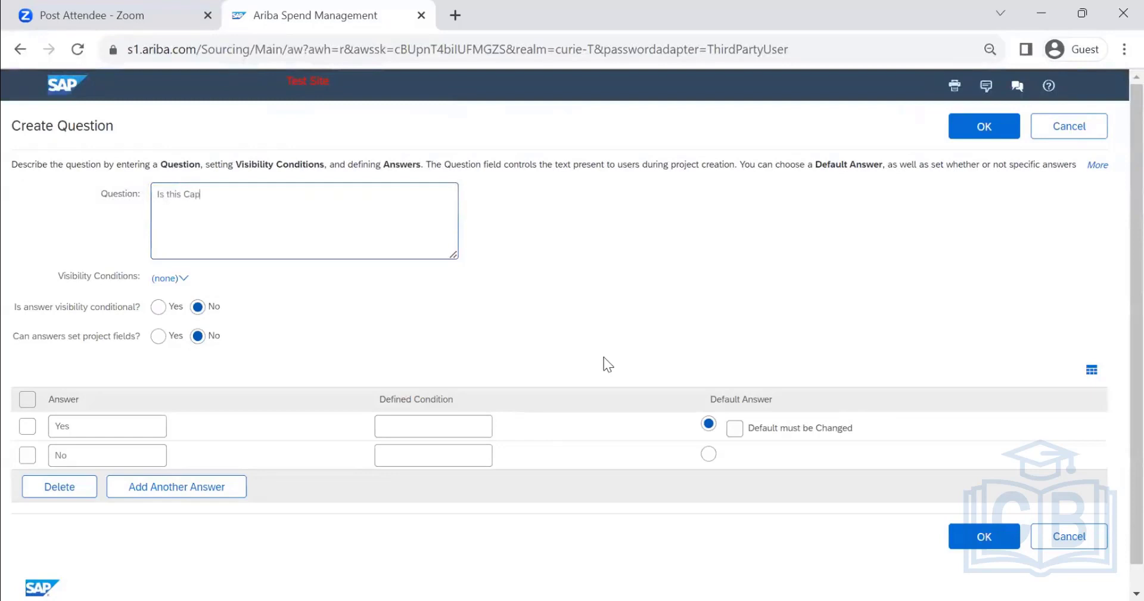
{"action": "type", "text": "tal Exp"}
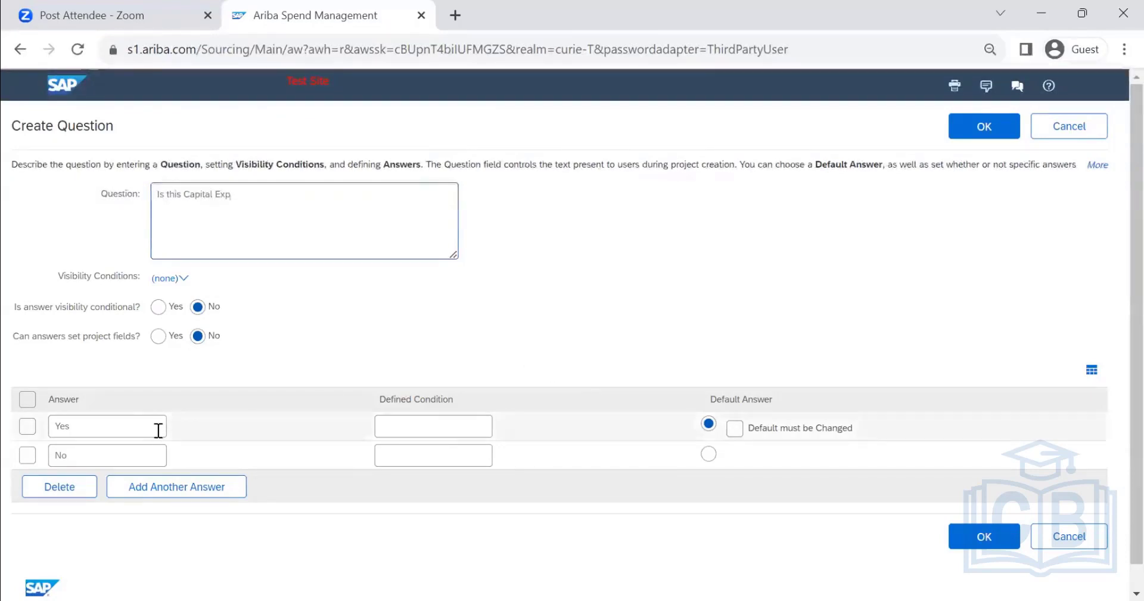
{"action": "left_click", "coordinate": [433, 428]}
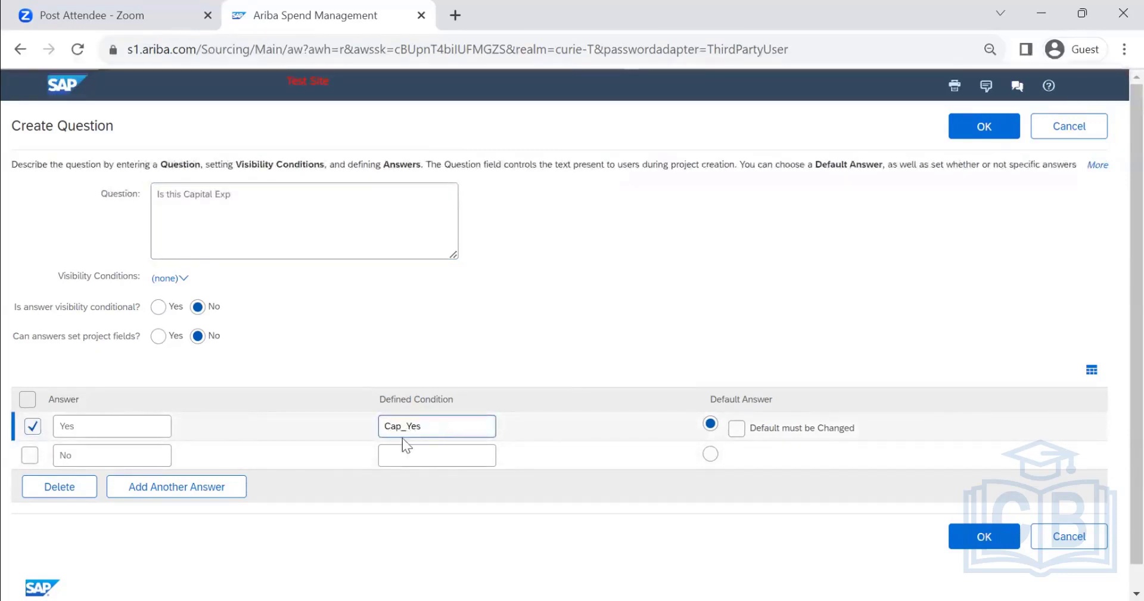
{"action": "left_click", "coordinate": [423, 458]}
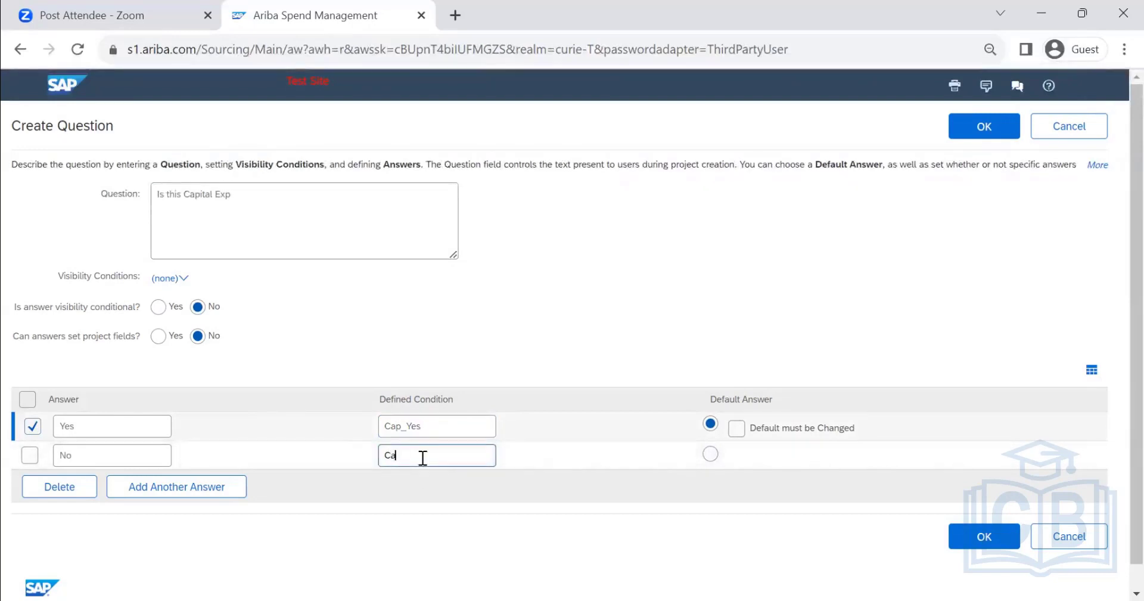
{"action": "type", "text": "Cap_No"}
- Add a "Please select" answer, make it the default that must be changed, and save the question
{"action": "left_click", "coordinate": [179, 486]}
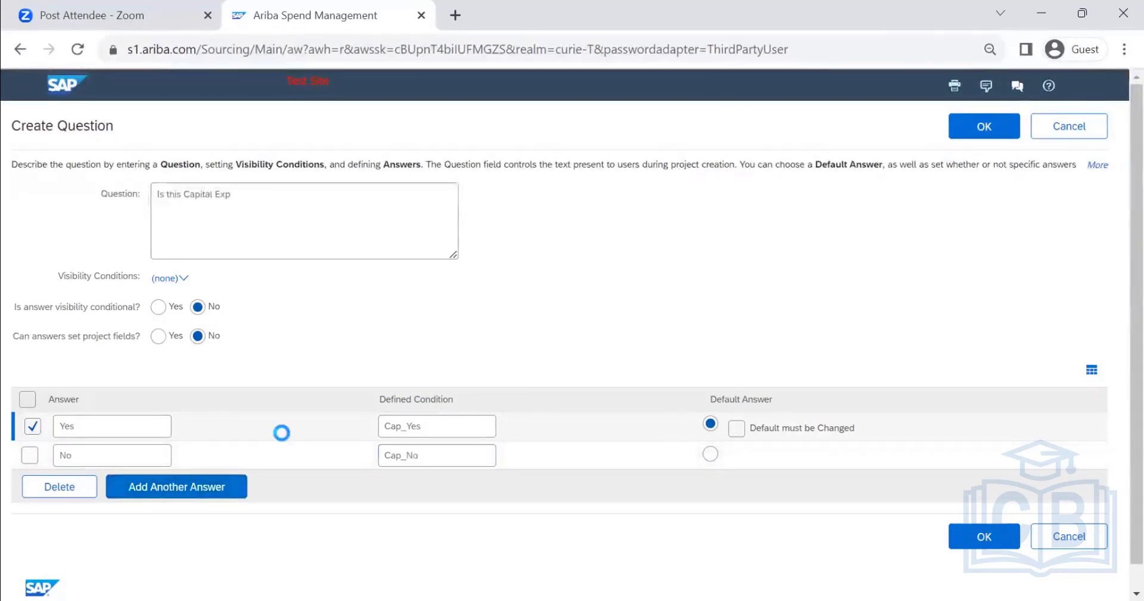
{"action": "left_click", "coordinate": [130, 484]}
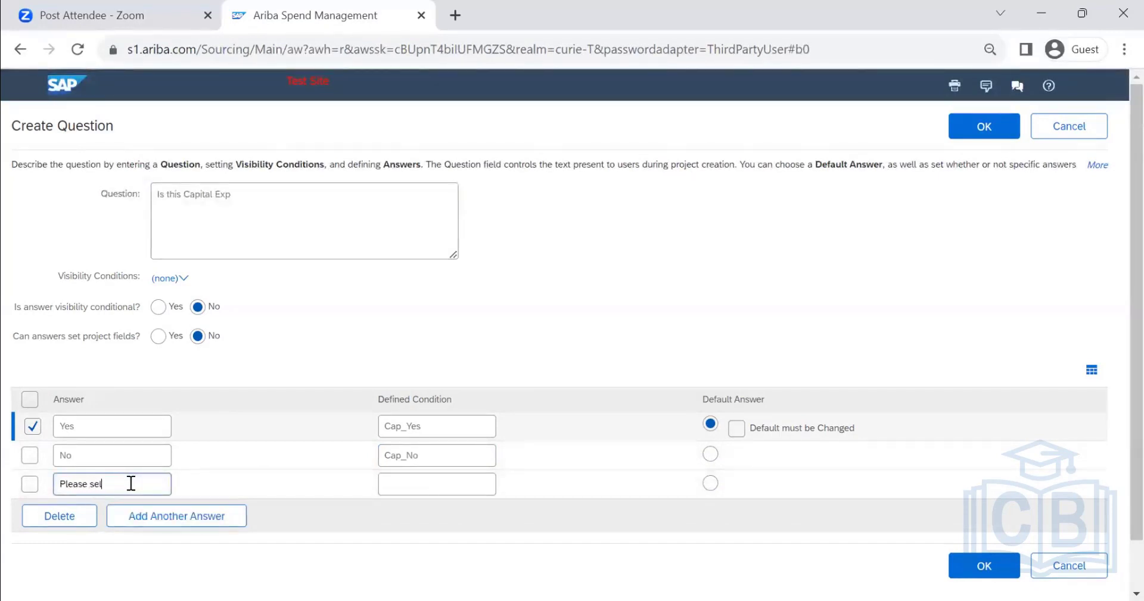
{"action": "type", "text": "Please select"}
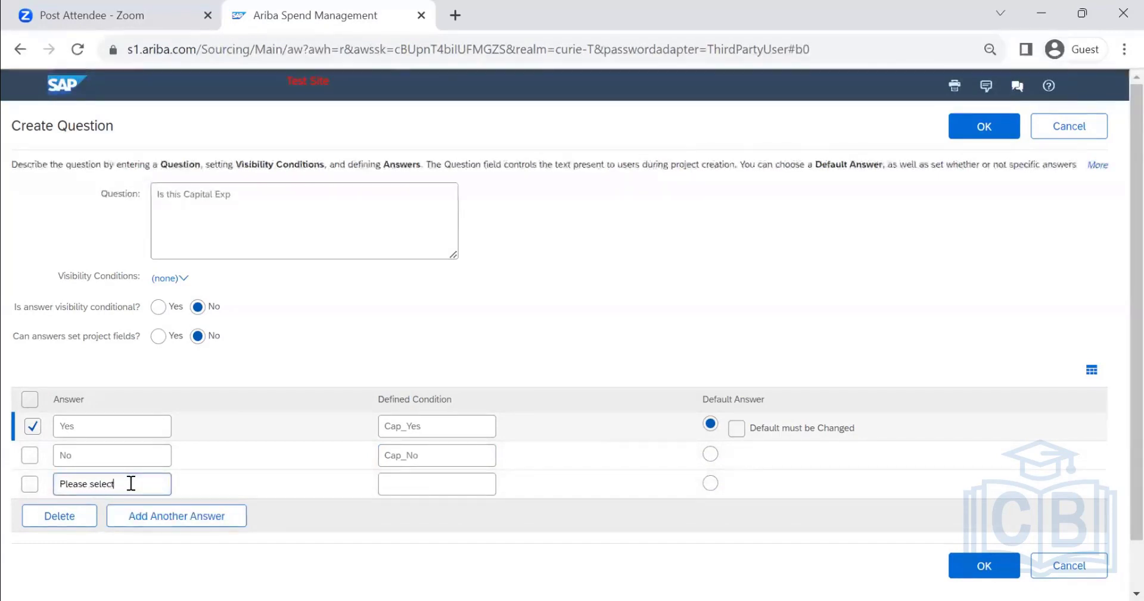
{"action": "left_click", "coordinate": [710, 487]}
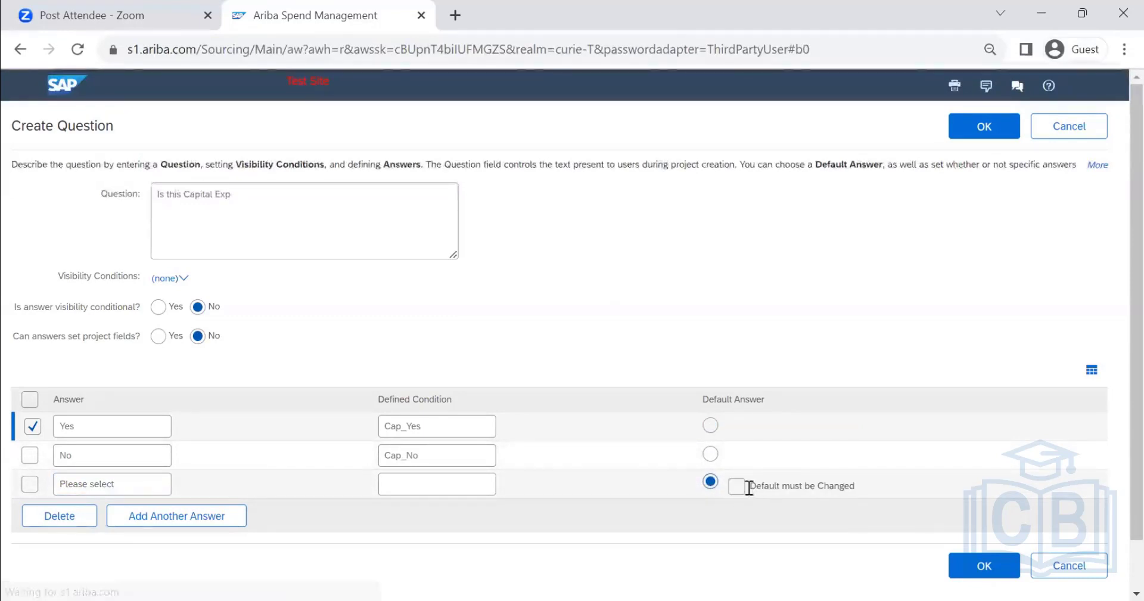
{"action": "left_click", "coordinate": [738, 485]}
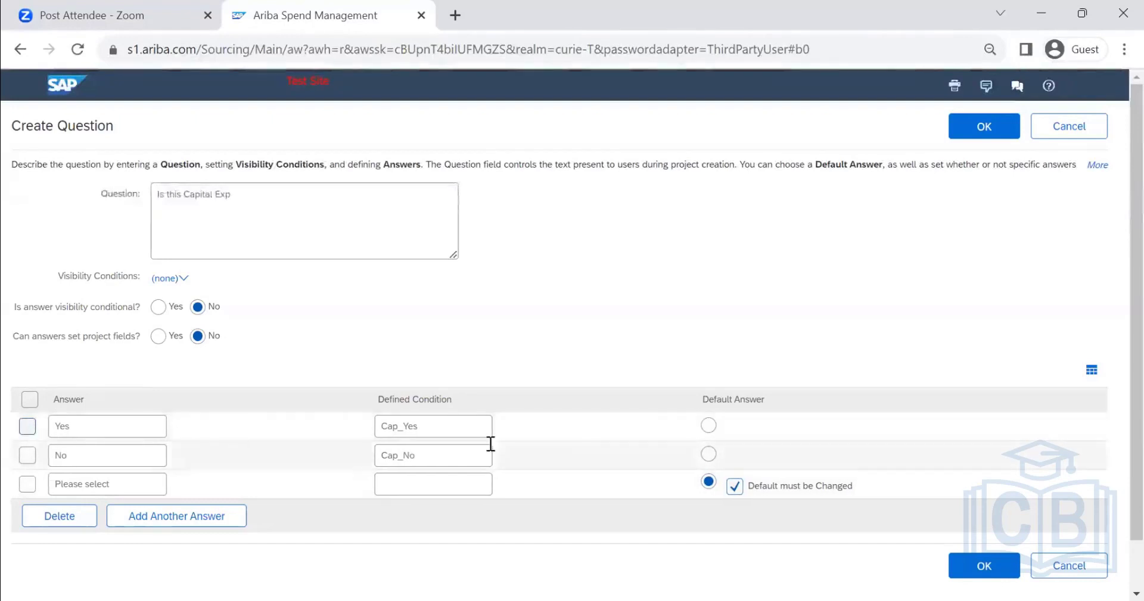
{"action": "left_click", "coordinate": [980, 131]}
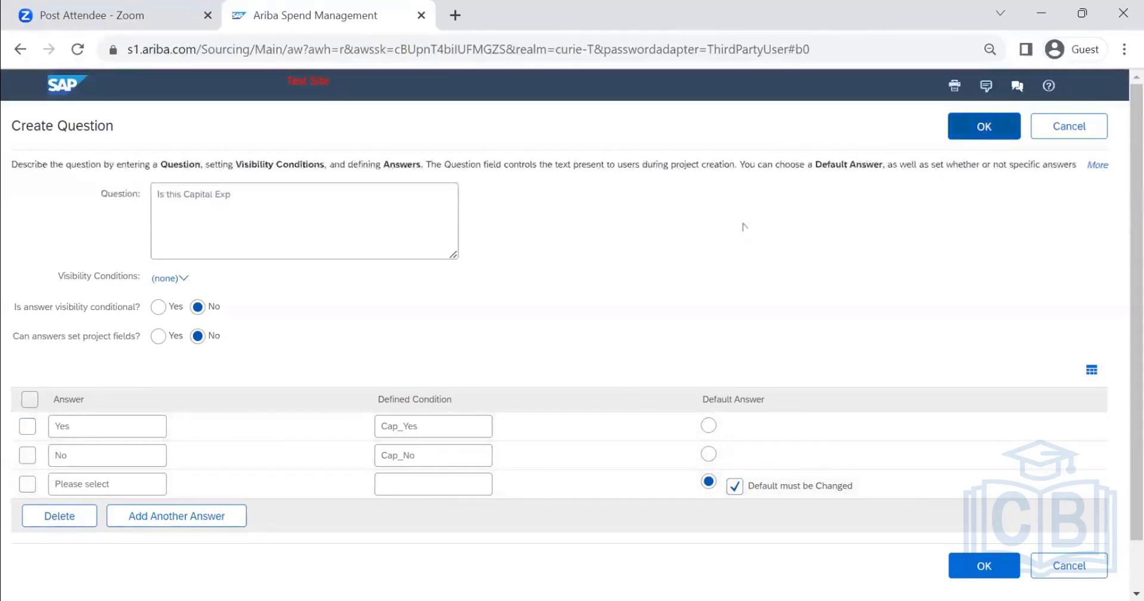
{"action": "left_click", "coordinate": [998, 131]}
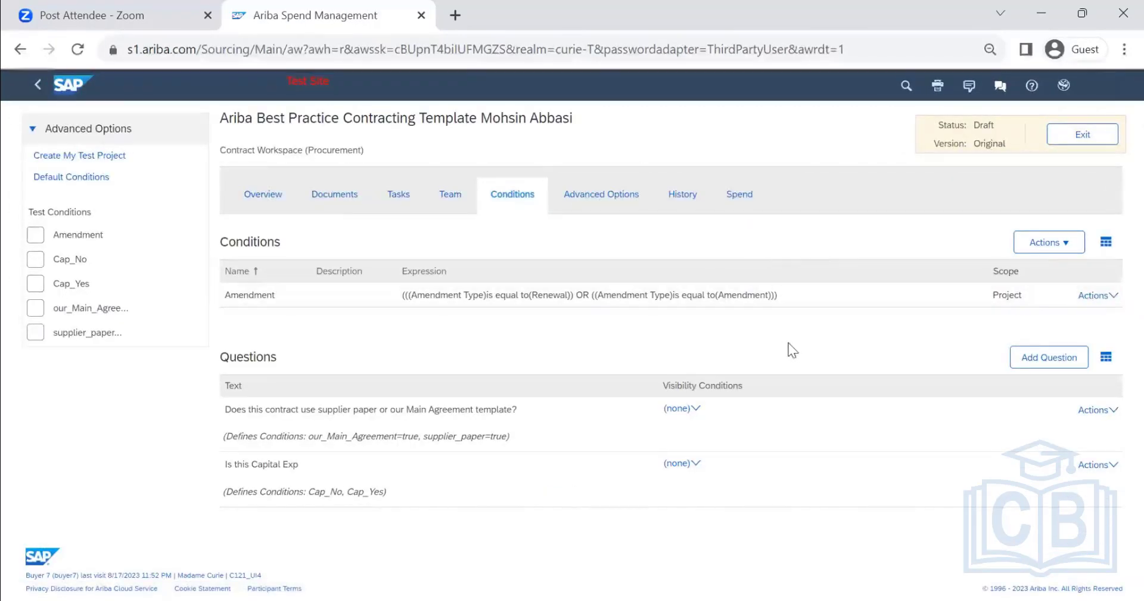
- Assign the Cap_Yes condition to the Approval for Capital Expenditure task
{"action": "left_click", "coordinate": [410, 197]}
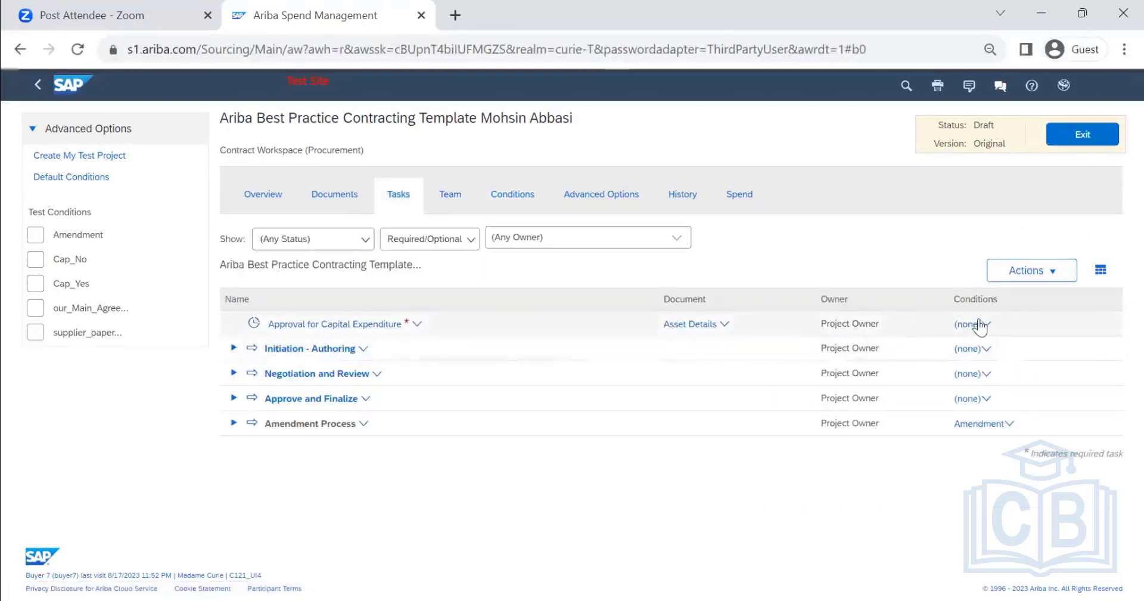
{"action": "left_click", "coordinate": [979, 325]}
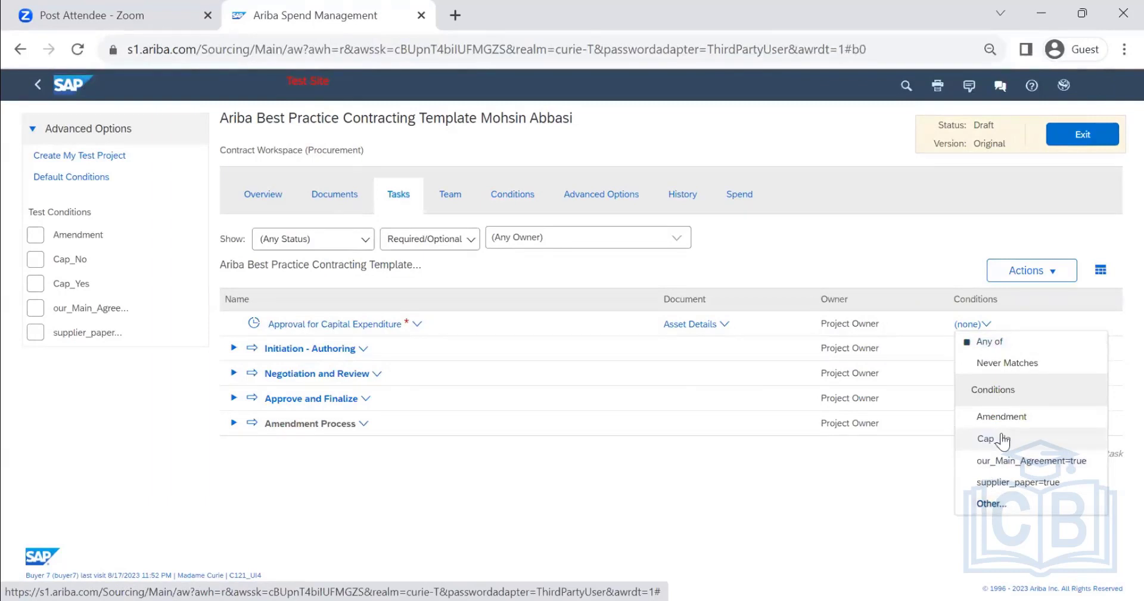
{"action": "left_click", "coordinate": [1015, 505]}
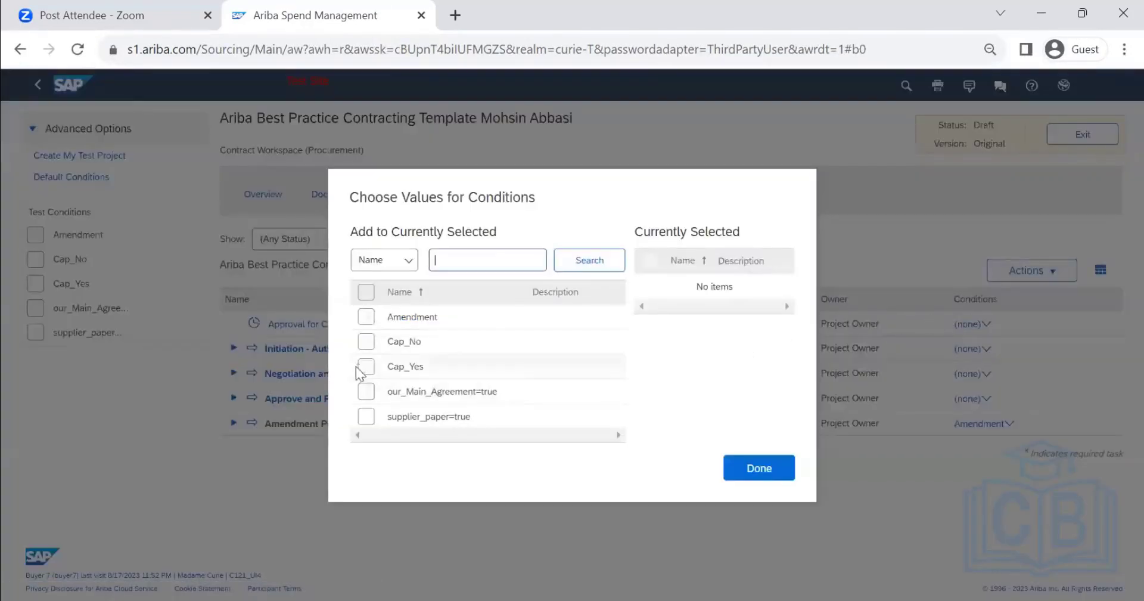
{"action": "left_click", "coordinate": [361, 367]}
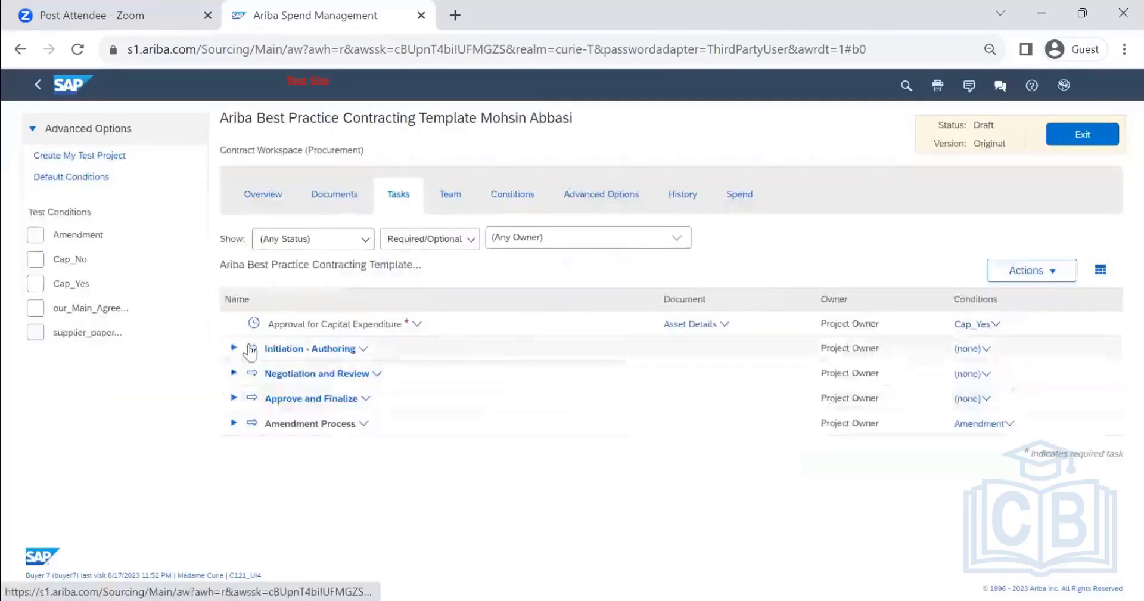
- Edit the template's overview properties to set its rank to 1, and save them
{"action": "left_click", "coordinate": [265, 196]}
{"action": "scroll", "coordinate": [471, 411], "scroll_direction": "down", "scroll_amount": 3}
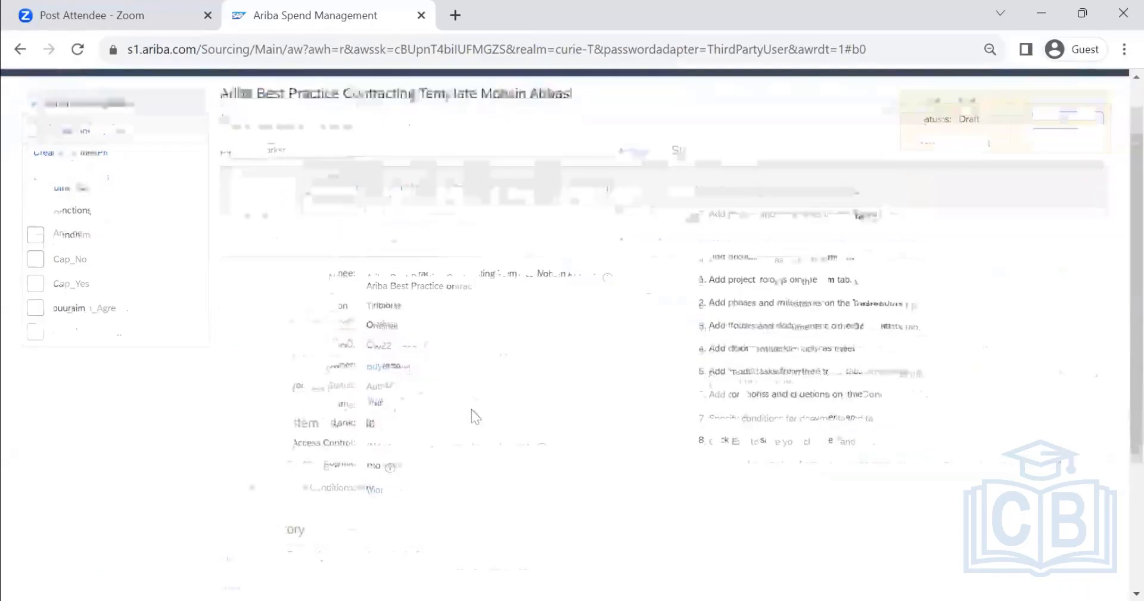
{"action": "scroll", "coordinate": [512, 312], "scroll_direction": "up", "scroll_amount": 3}
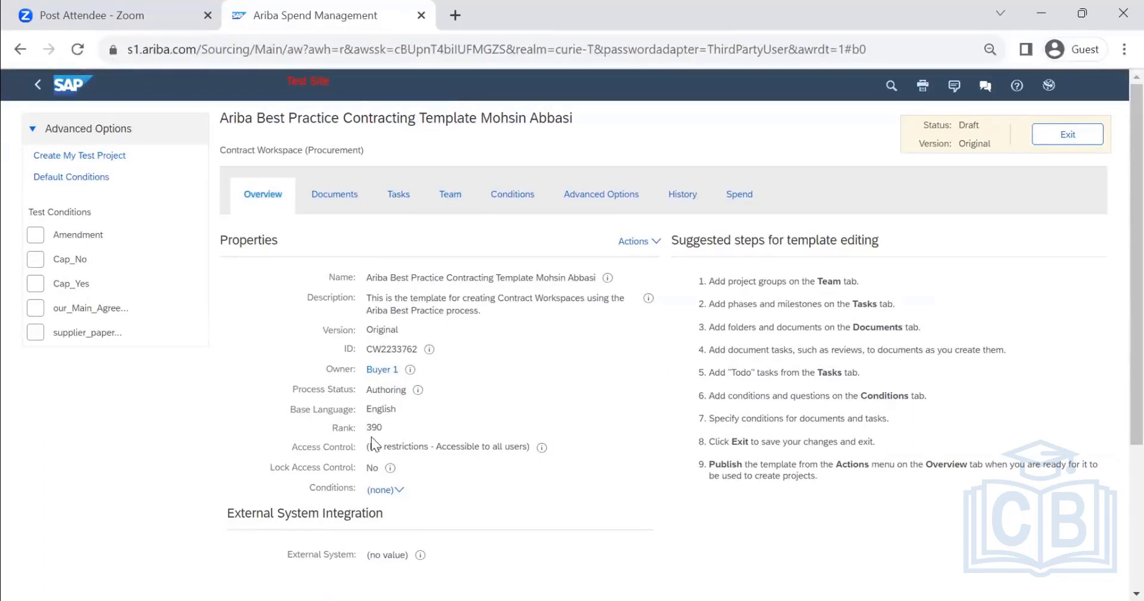
{"action": "left_click", "coordinate": [632, 241]}
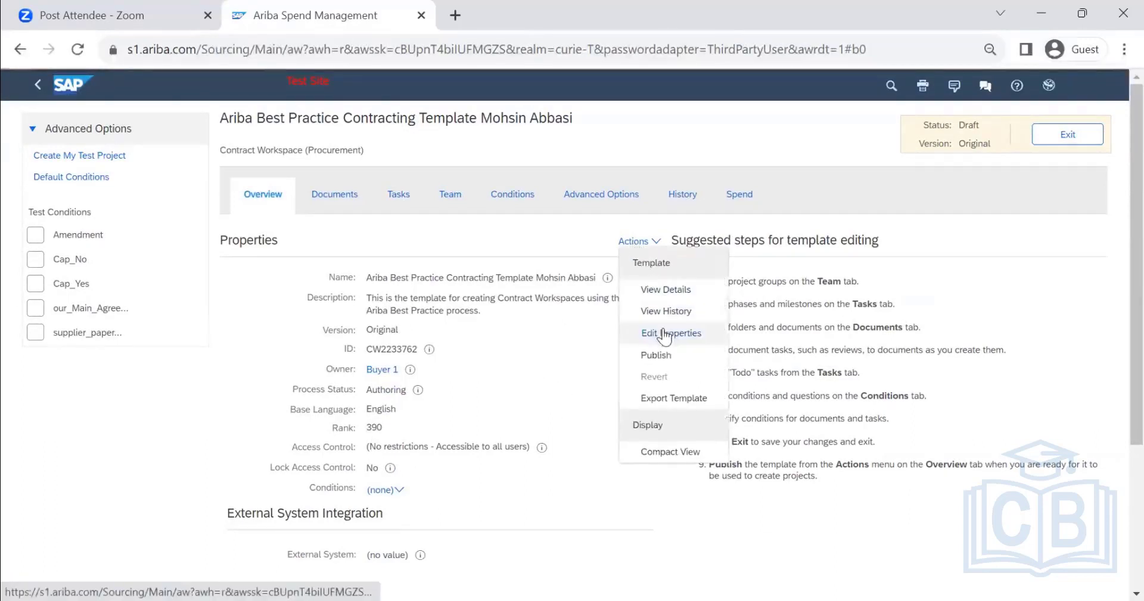
{"action": "left_click", "coordinate": [663, 329]}
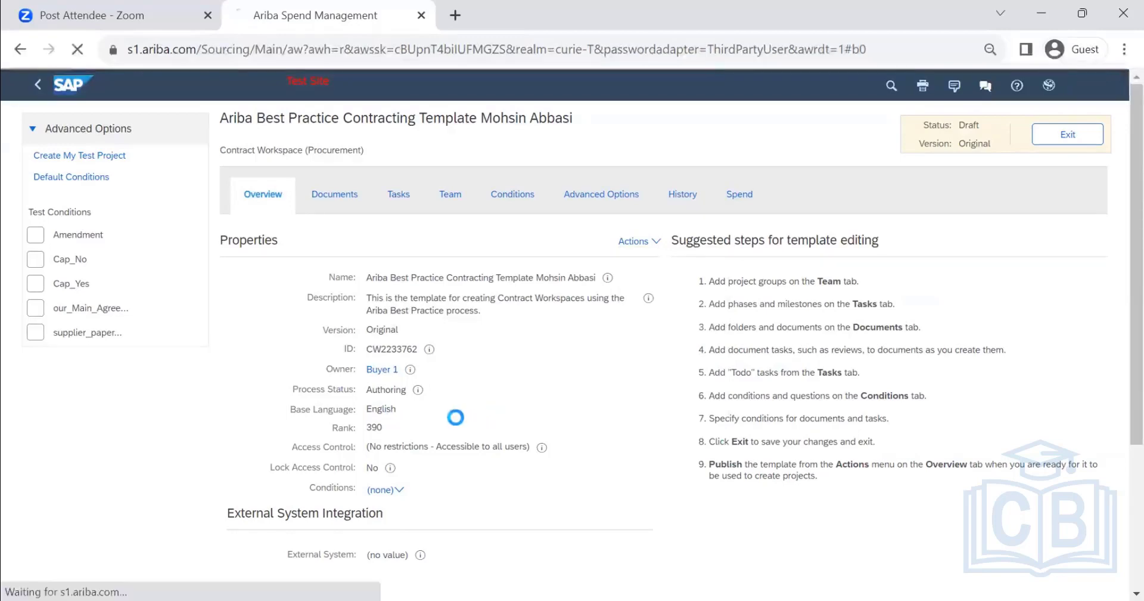
{"action": "scroll", "coordinate": [417, 394], "scroll_direction": "down", "scroll_amount": 3}
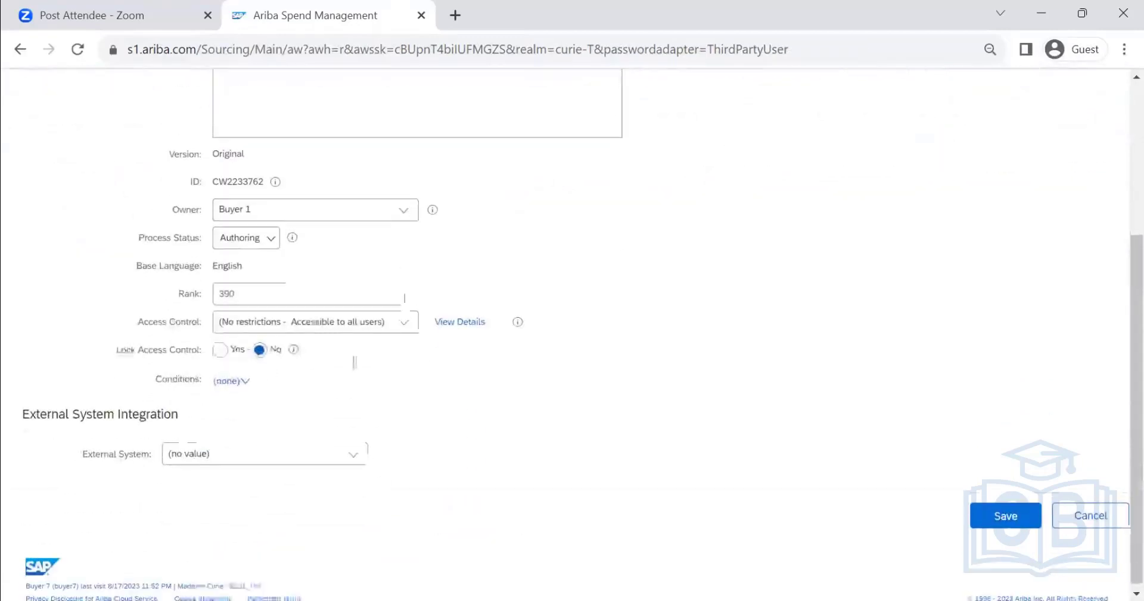
{"action": "double_click", "coordinate": [283, 289]}
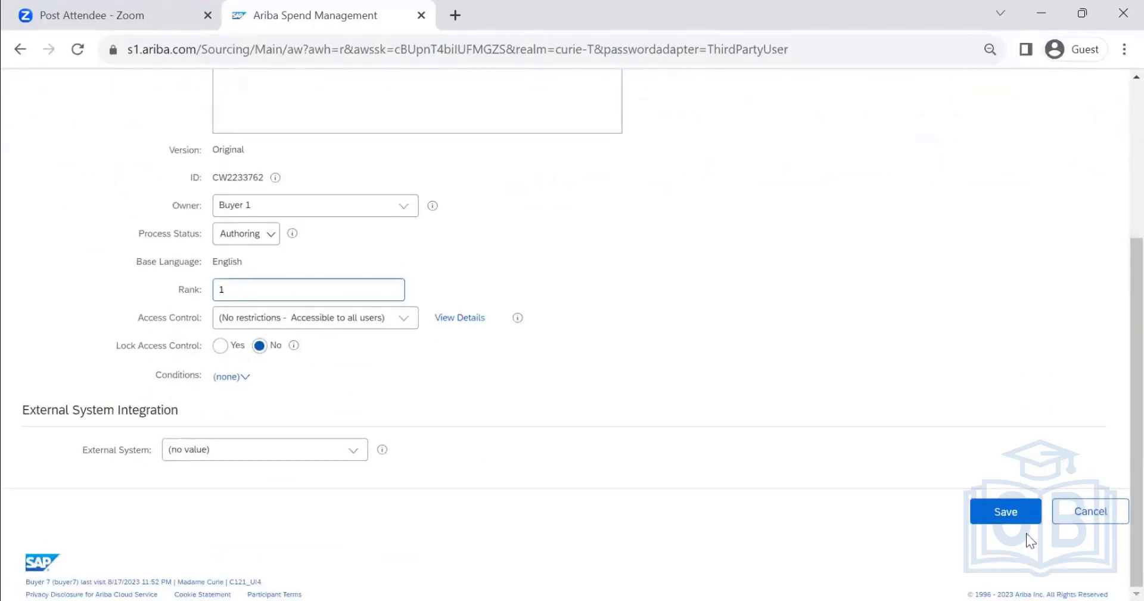
{"action": "left_click", "coordinate": [1014, 515]}
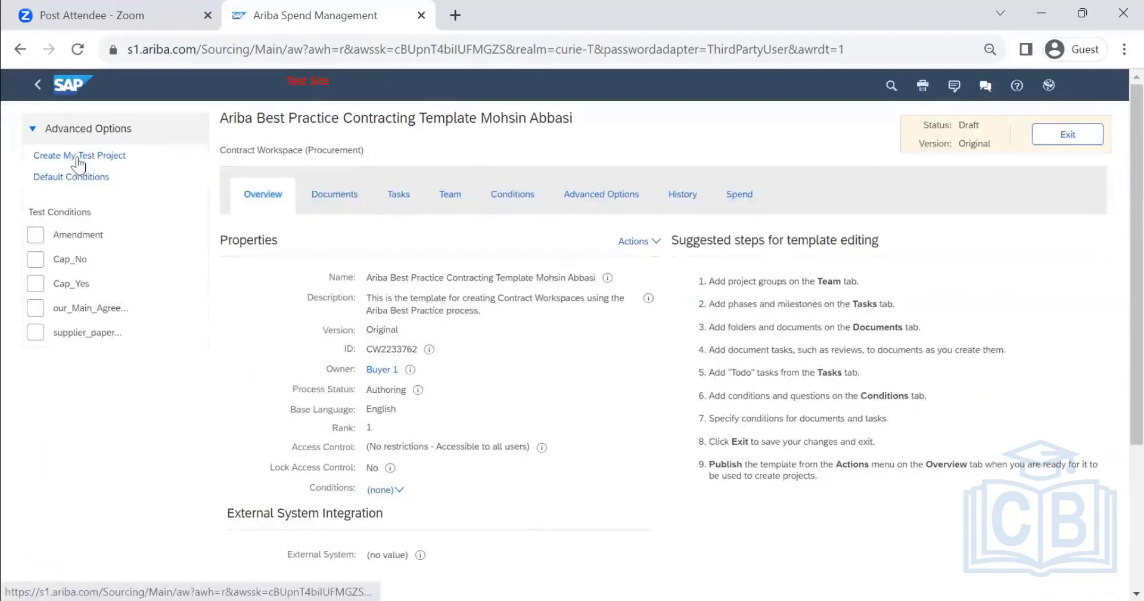
- Start a test project from the template, set Test Project to No and pick an effective date
{"action": "left_click", "coordinate": [81, 174]}
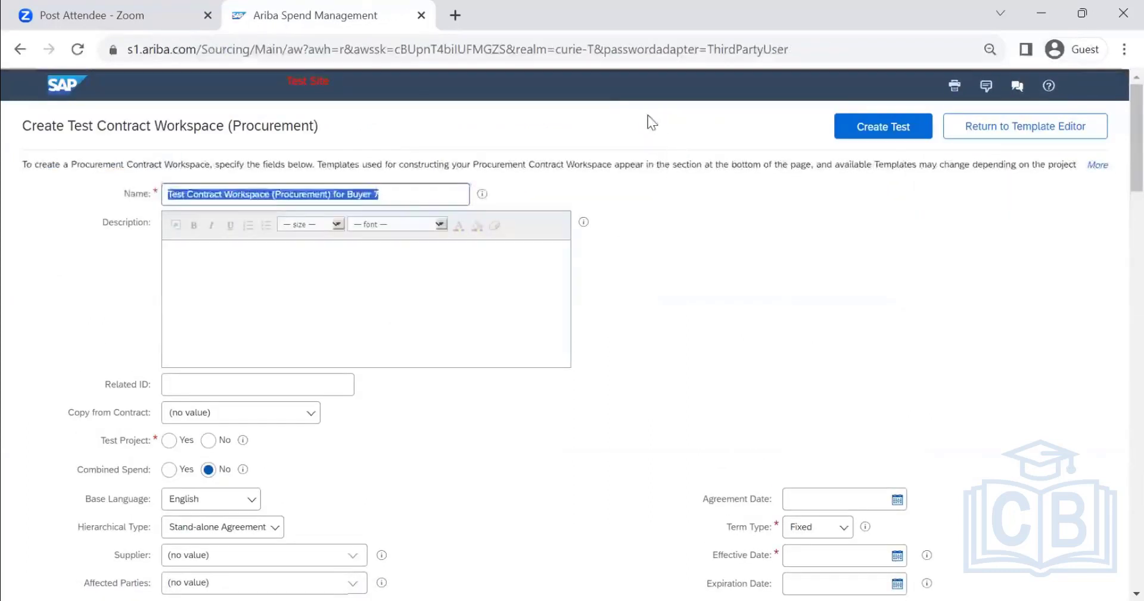
{"action": "left_click", "coordinate": [609, 90]}
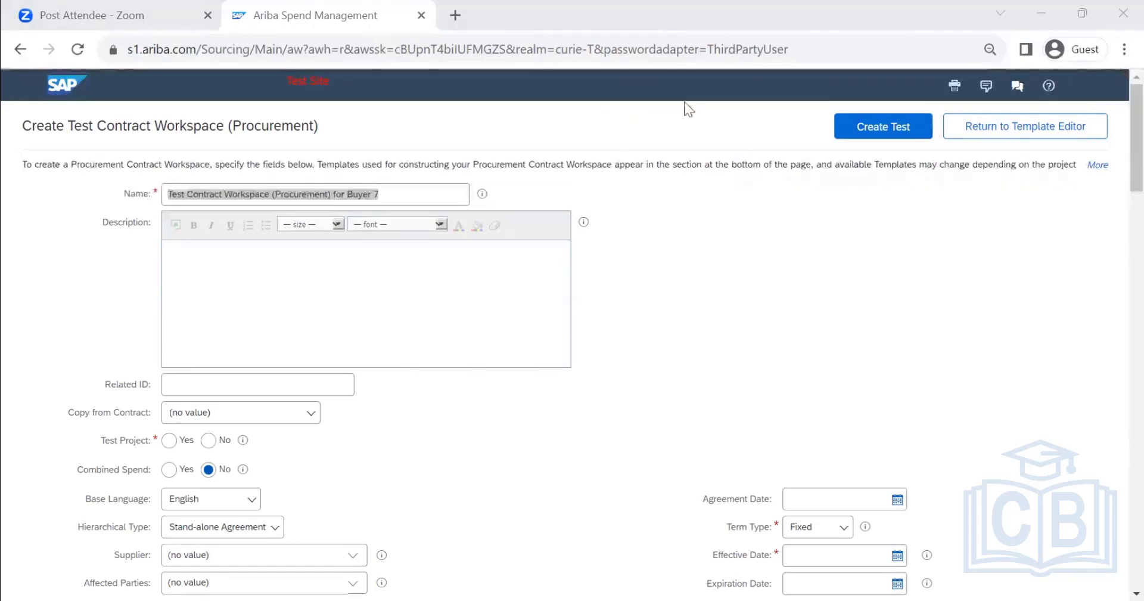
{"action": "left_click", "coordinate": [856, 128]}
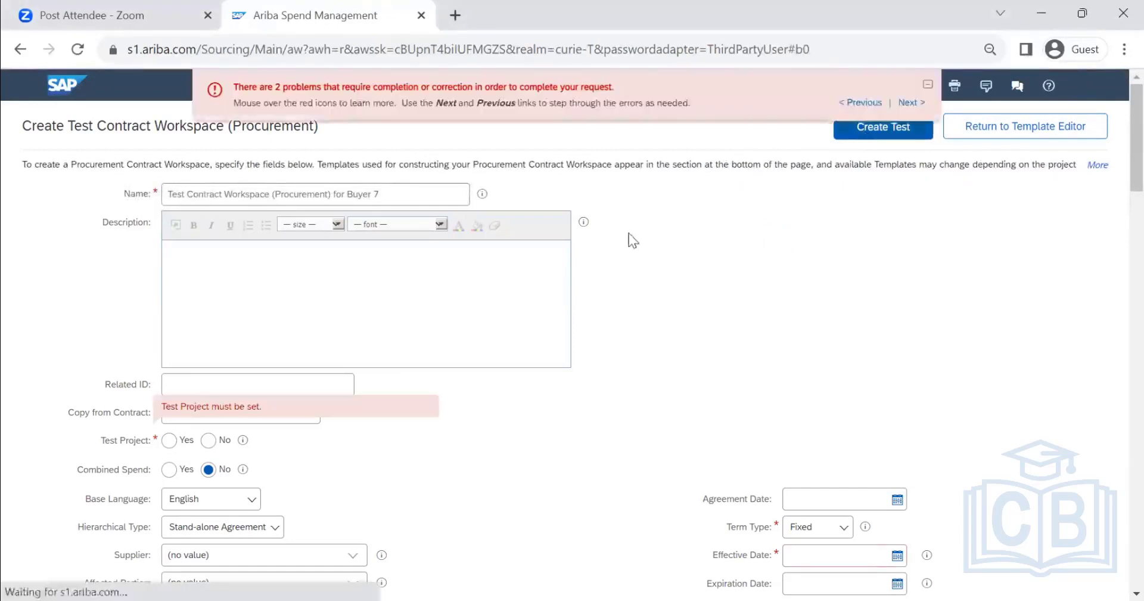
{"action": "left_click", "coordinate": [208, 441]}
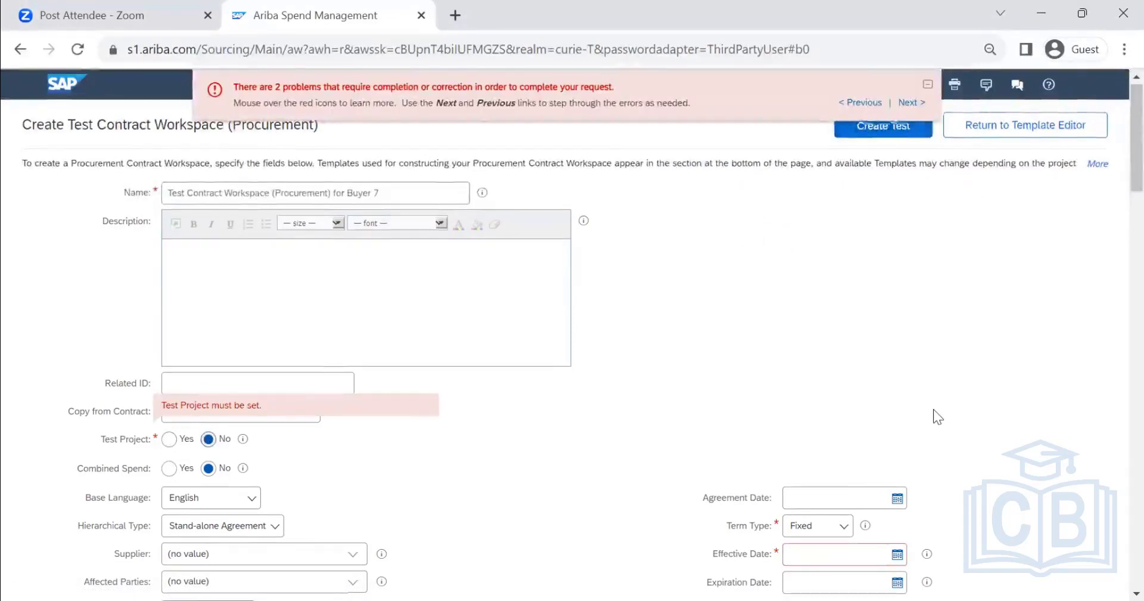
{"action": "scroll", "coordinate": [933, 409], "scroll_direction": "down", "scroll_amount": 3}
{"action": "left_click", "coordinate": [897, 377]}
{"action": "left_click", "coordinate": [881, 476]}
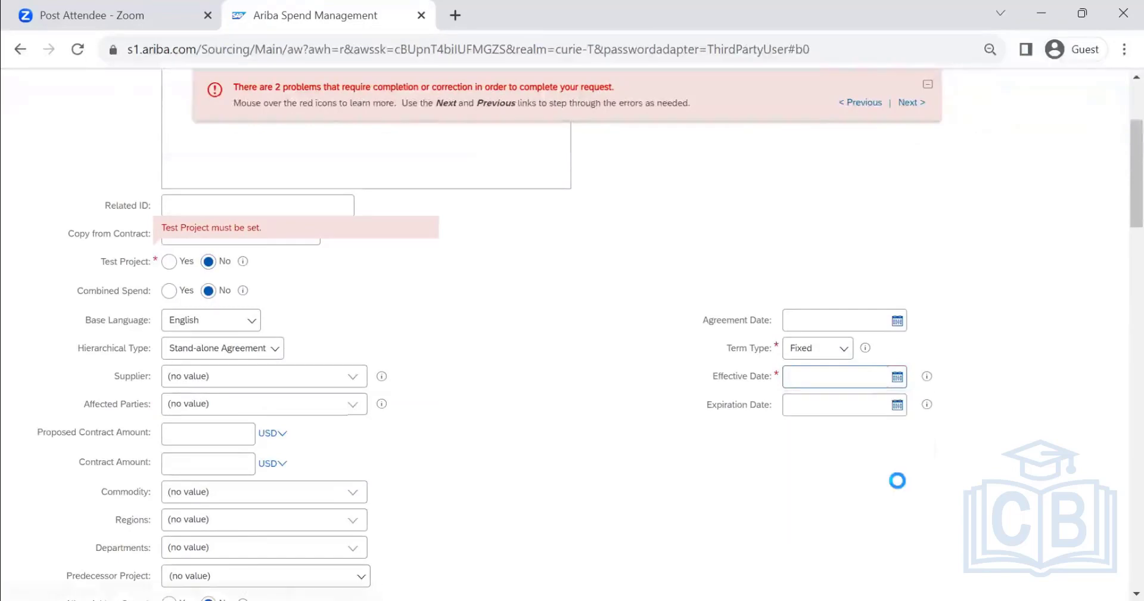
- Find the Ariba Best Practice Contracting Template on page 2 of the template list and answer its agreement question with Our Main Agreement Template
{"action": "scroll", "coordinate": [608, 383], "scroll_direction": "down", "scroll_amount": 9}
{"action": "scroll", "coordinate": [603, 371], "scroll_direction": "down", "scroll_amount": 15}
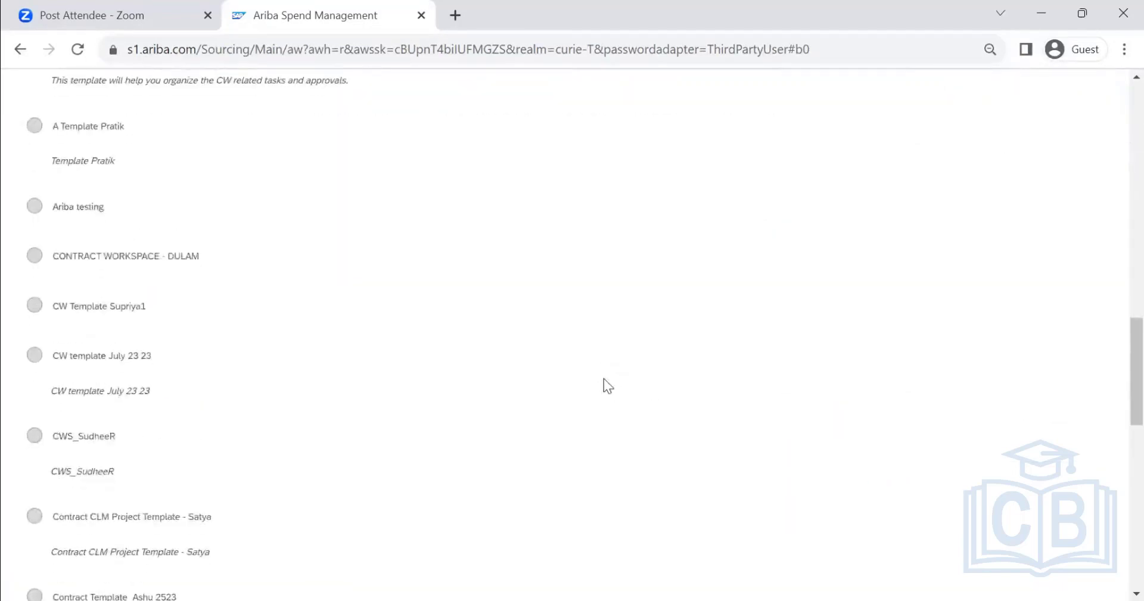
{"action": "left_click", "coordinate": [1032, 471]}
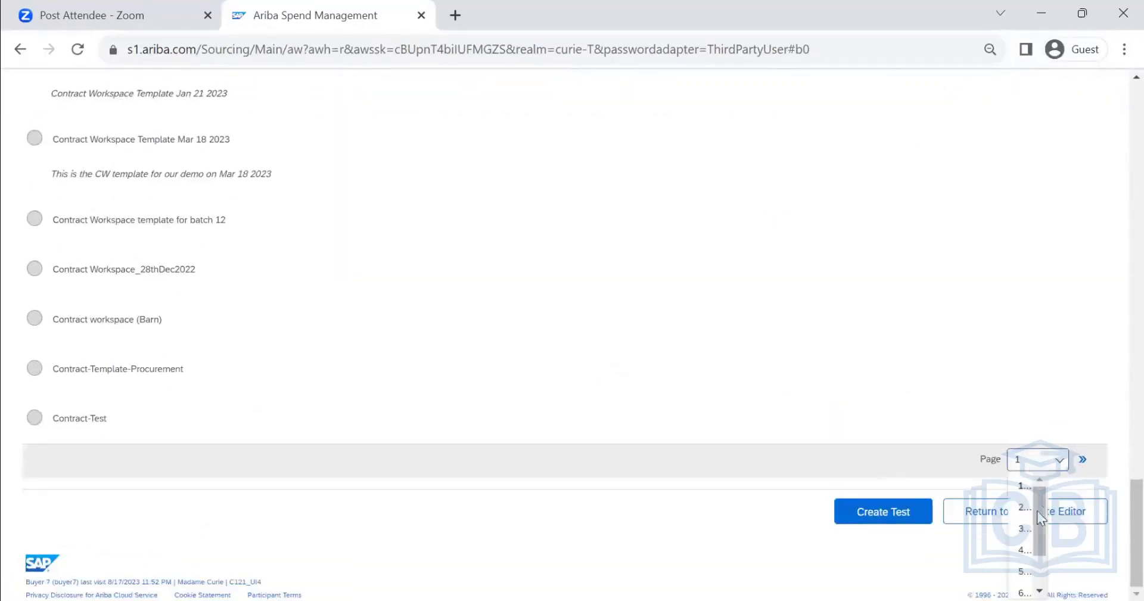
{"action": "left_click", "coordinate": [1026, 508]}
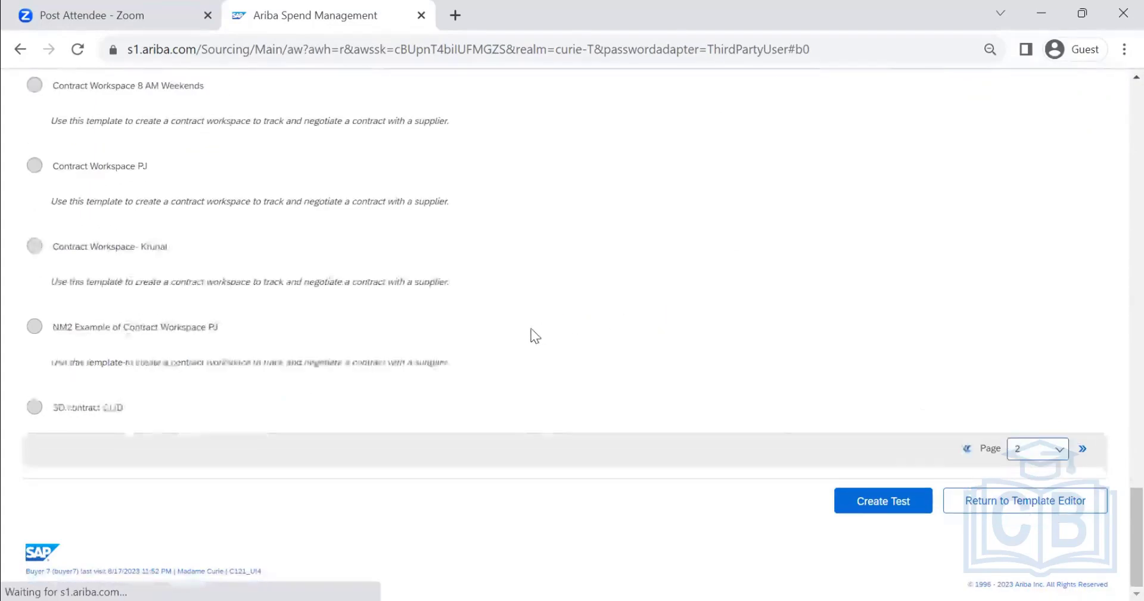
{"action": "scroll", "coordinate": [520, 343], "scroll_direction": "up", "scroll_amount": 10}
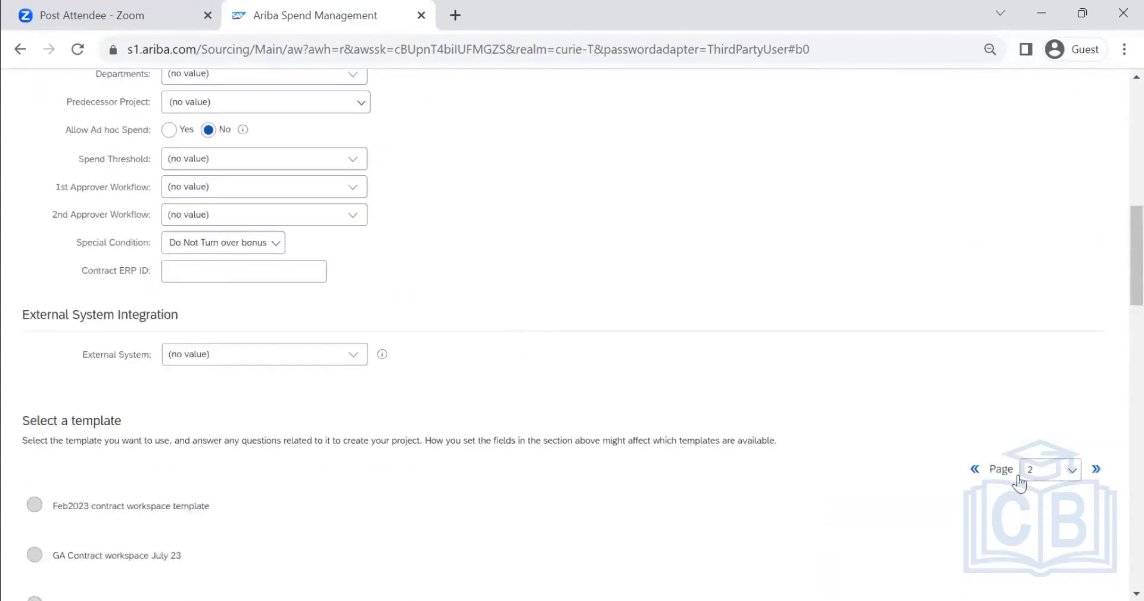
{"action": "scroll", "coordinate": [166, 311], "scroll_direction": "down", "scroll_amount": 14}
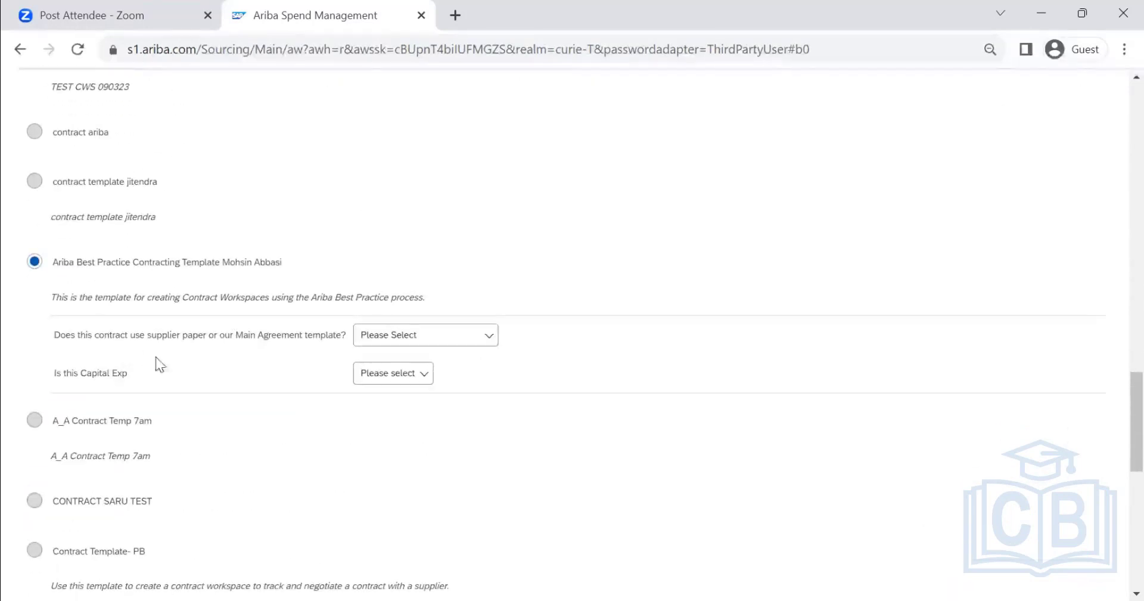
{"action": "left_click", "coordinate": [451, 342]}
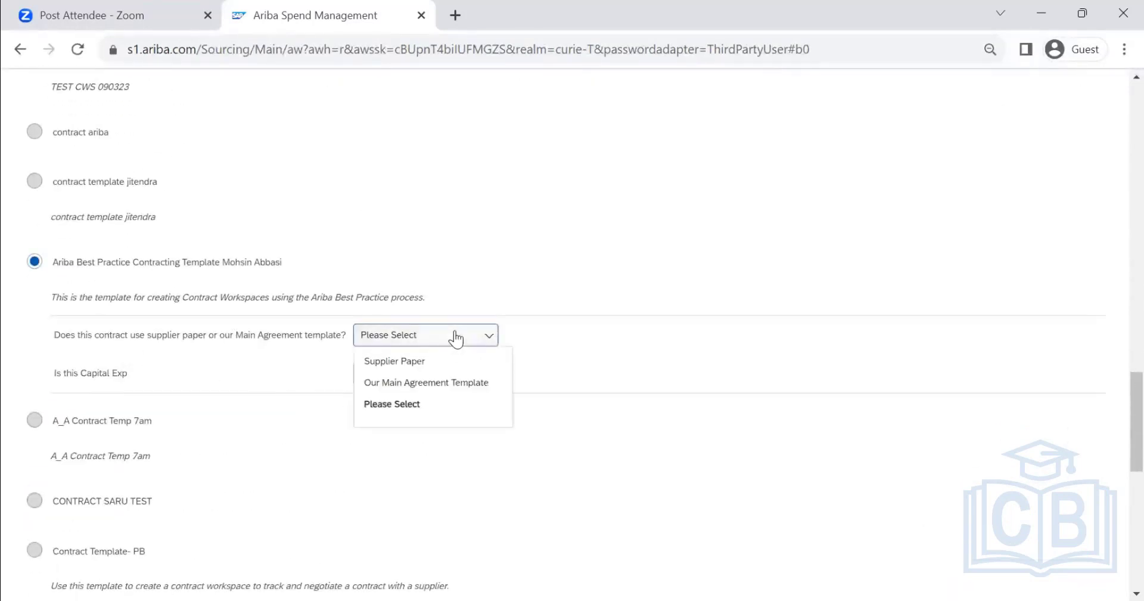
{"action": "left_click", "coordinate": [438, 380]}
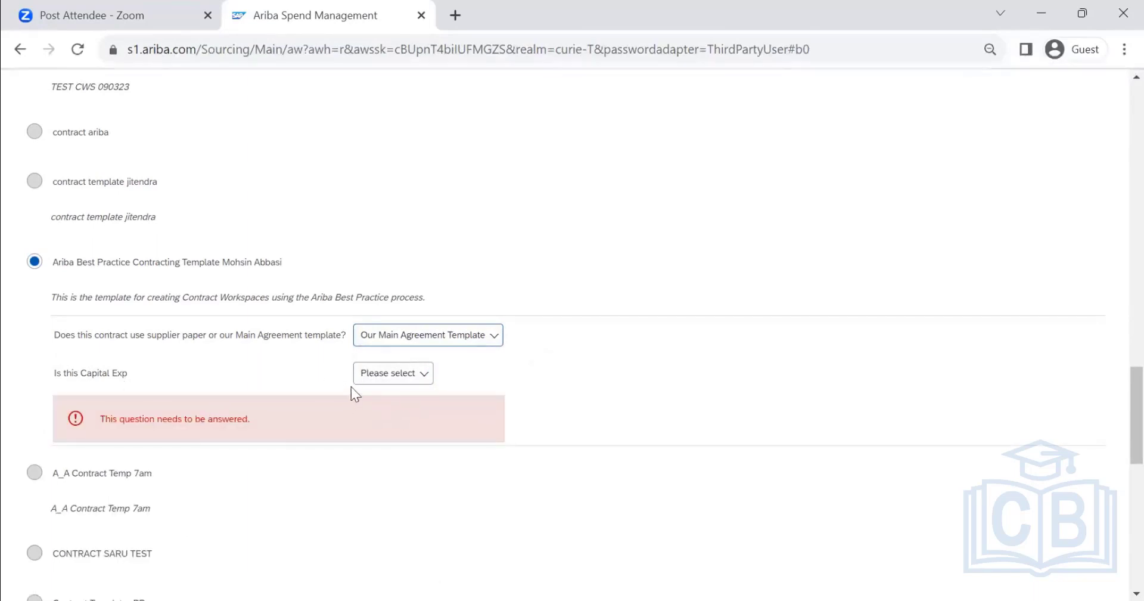
{"action": "scroll", "coordinate": [1009, 382], "scroll_direction": "up", "scroll_amount": 15}
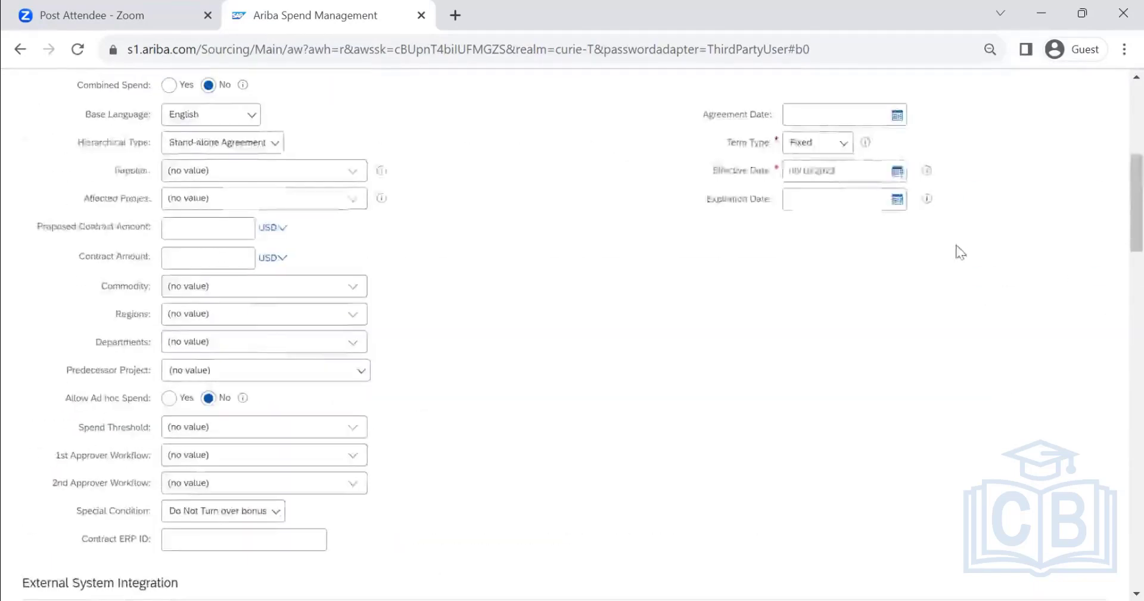
- Answer the template's Is this Capital Exp question with Yes and create the test contract workspace
{"action": "left_click", "coordinate": [918, 132]}
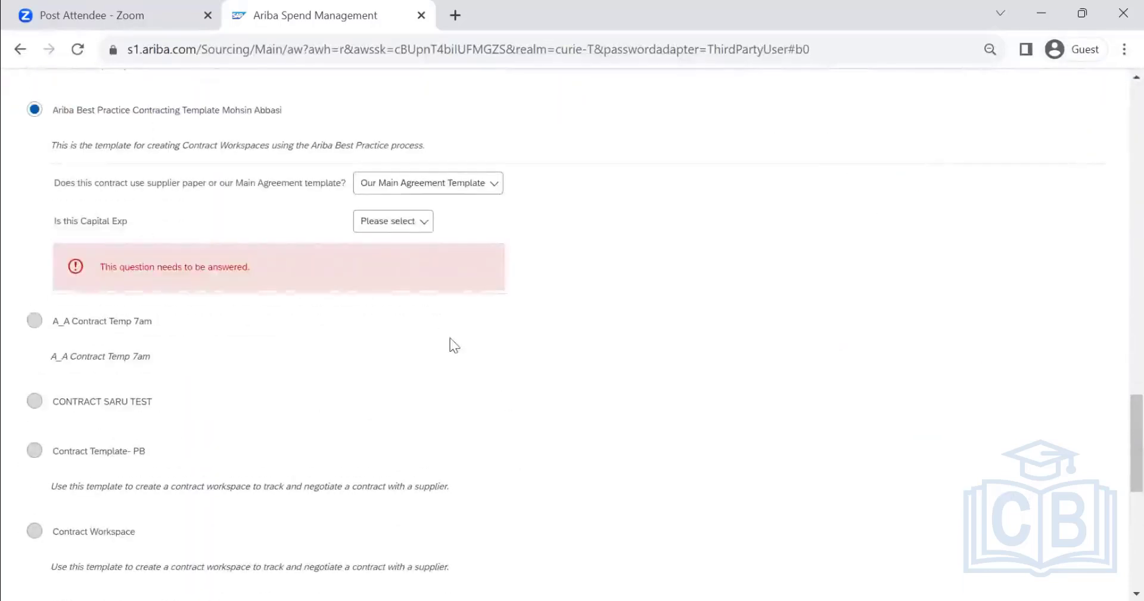
{"action": "left_click", "coordinate": [392, 226]}
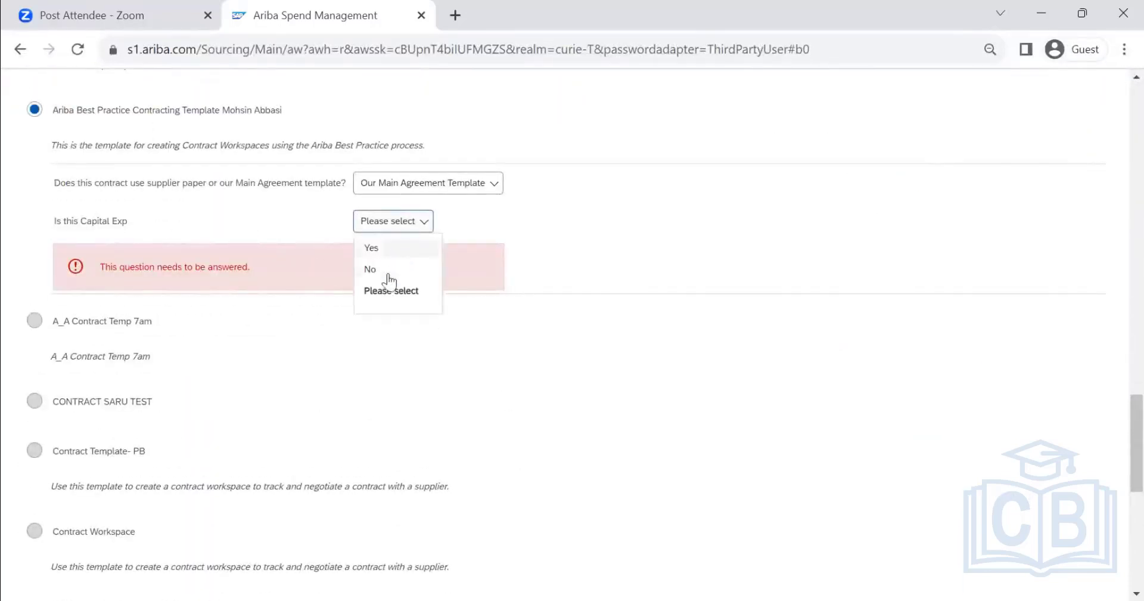
{"action": "left_click", "coordinate": [393, 249]}
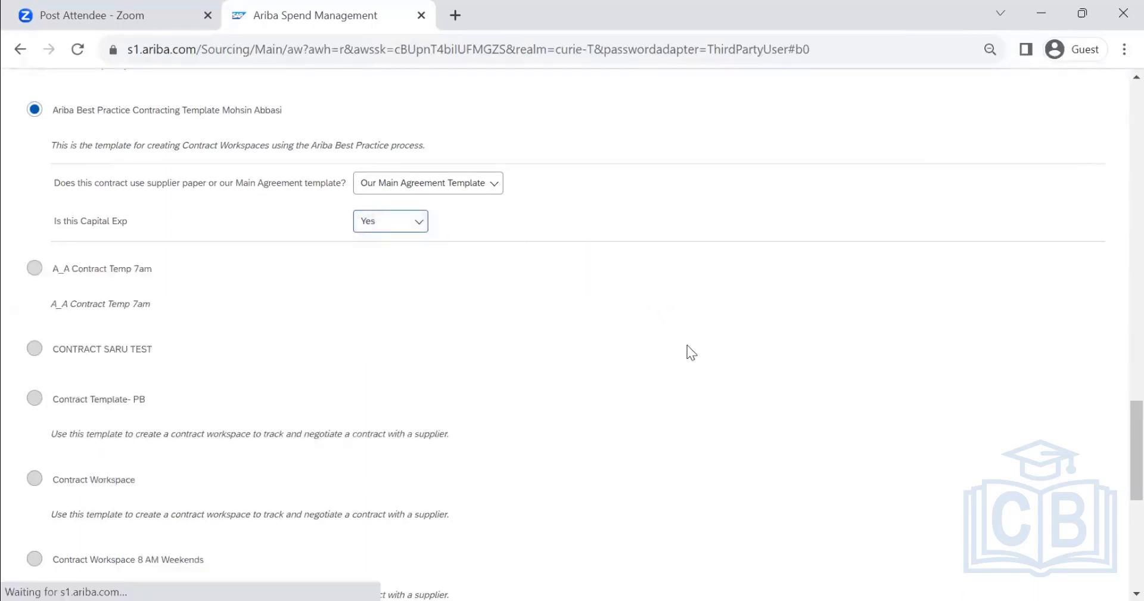
{"action": "scroll", "coordinate": [689, 346], "scroll_direction": "up", "scroll_amount": 20}
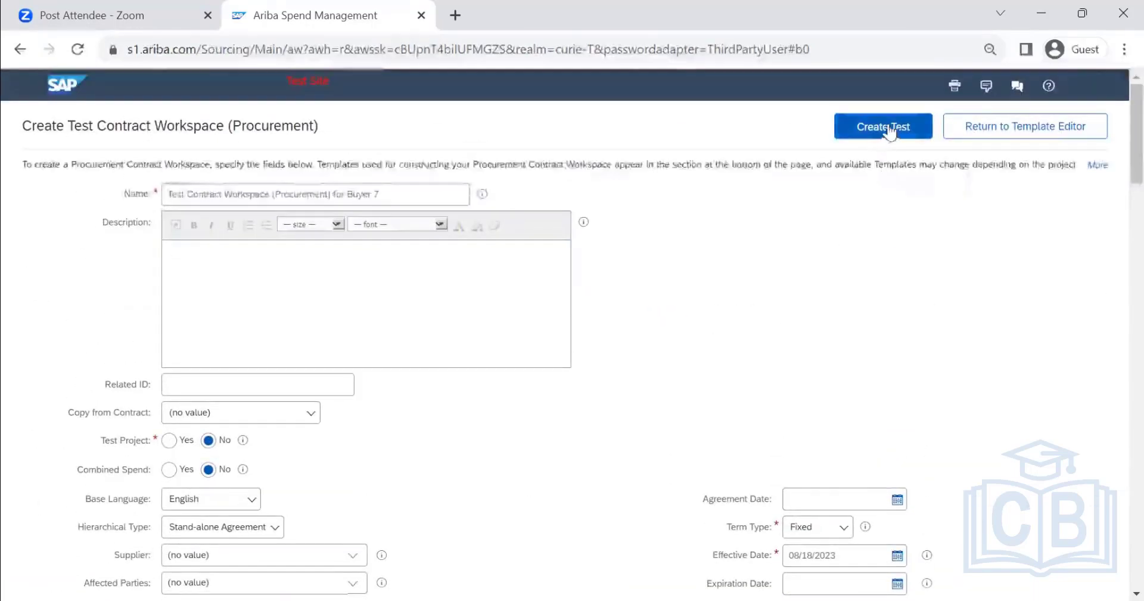
{"action": "left_click", "coordinate": [883, 126]}
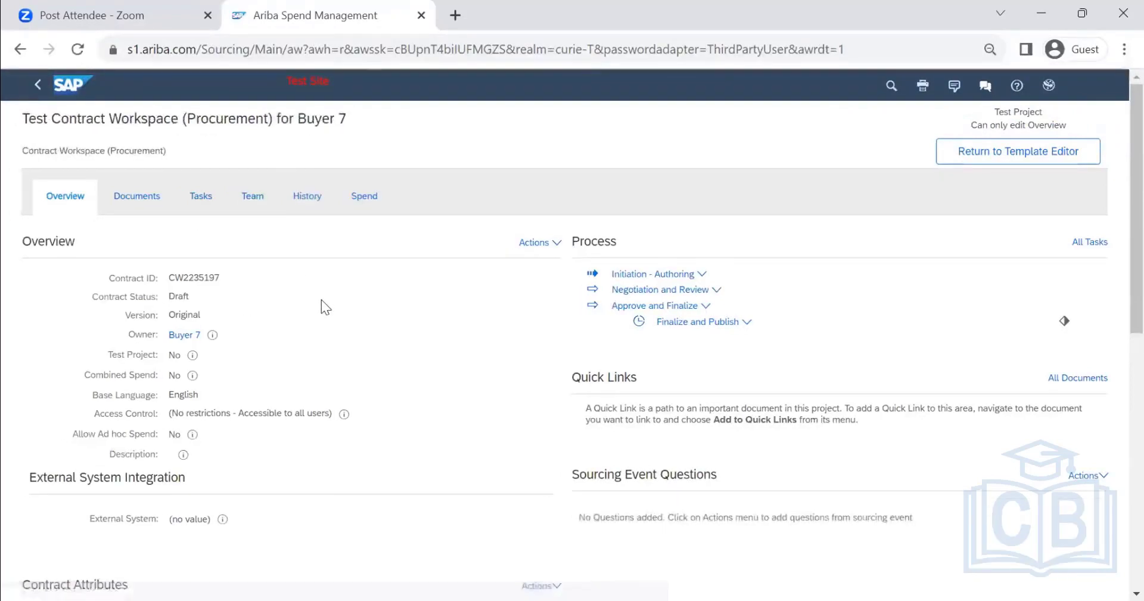
- View the Approval for Capital Expenditure task's details and its custom approval rule flow in the test workspace
{"action": "left_click", "coordinate": [207, 200]}
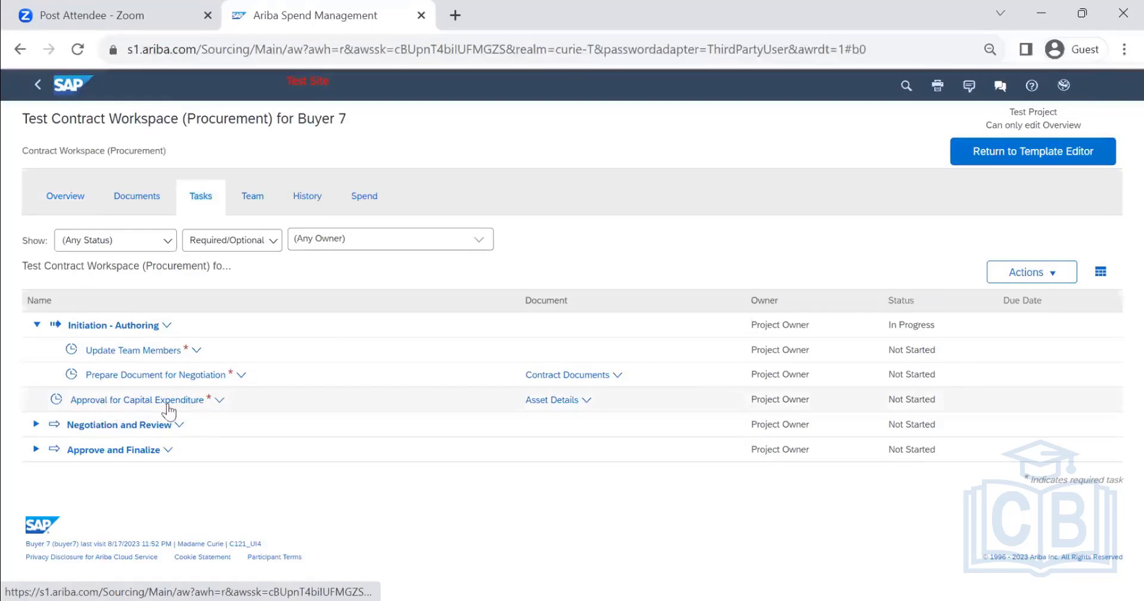
{"action": "left_click", "coordinate": [164, 408]}
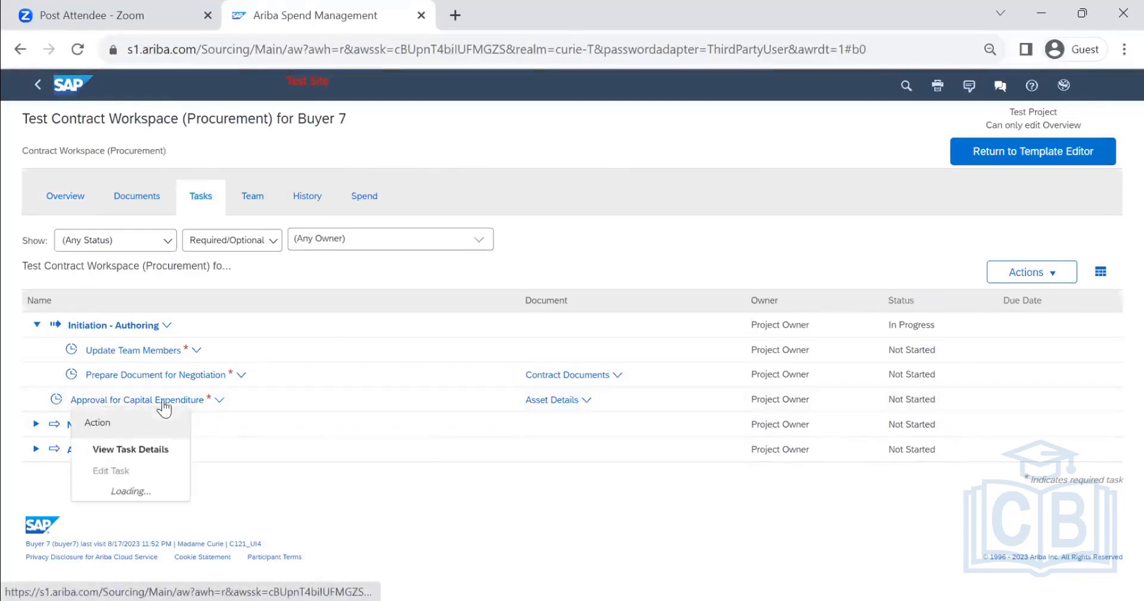
{"action": "left_click", "coordinate": [162, 455]}
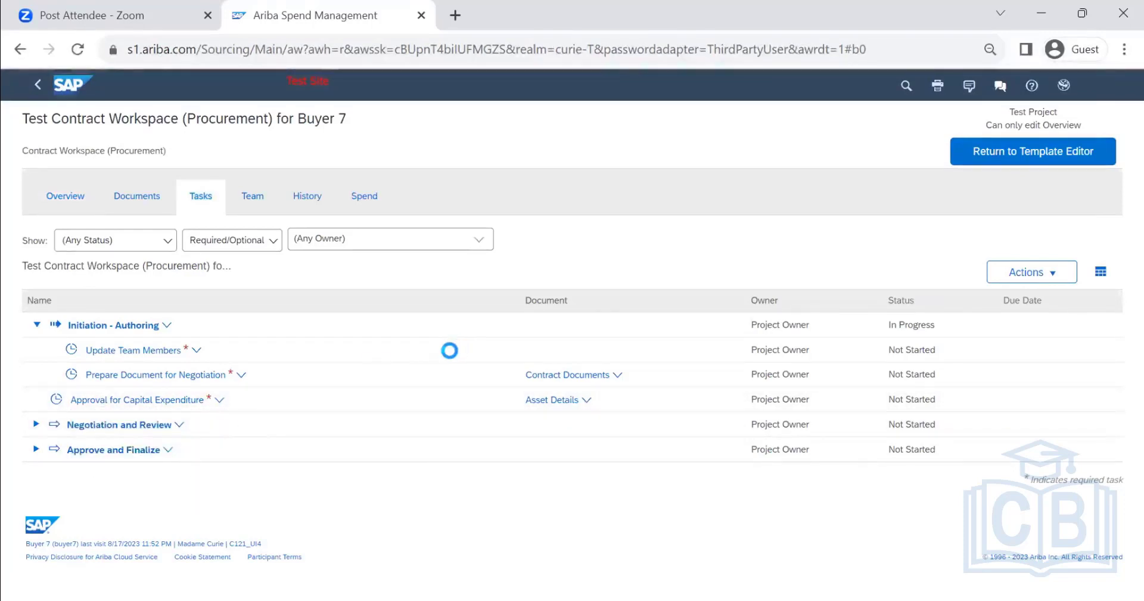
{"action": "scroll", "coordinate": [452, 348], "scroll_direction": "down", "scroll_amount": 5}
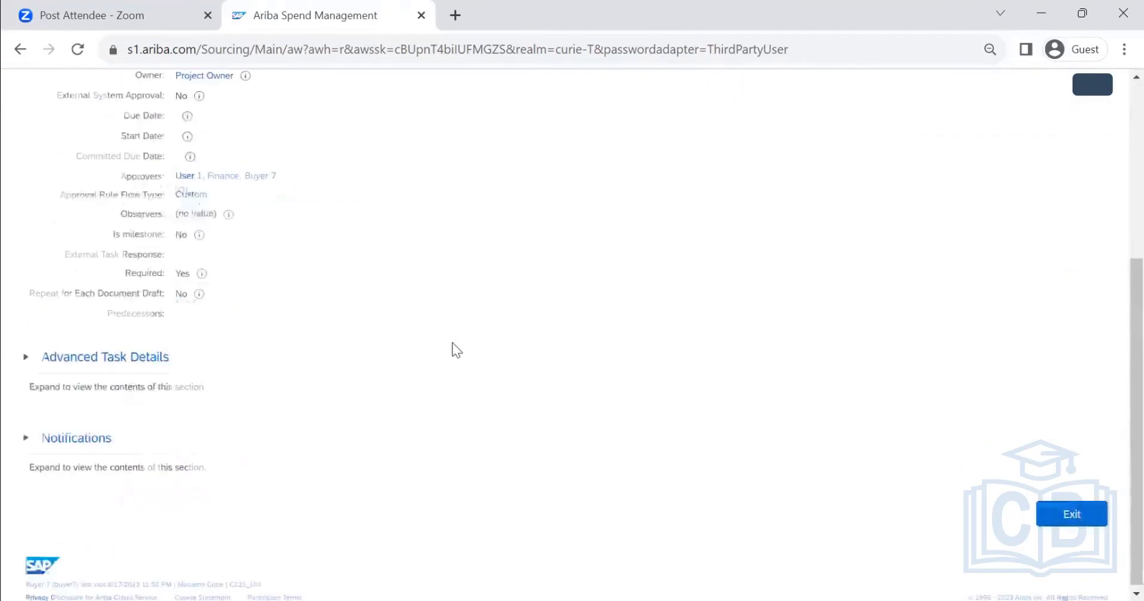
{"action": "left_click", "coordinate": [191, 193]}
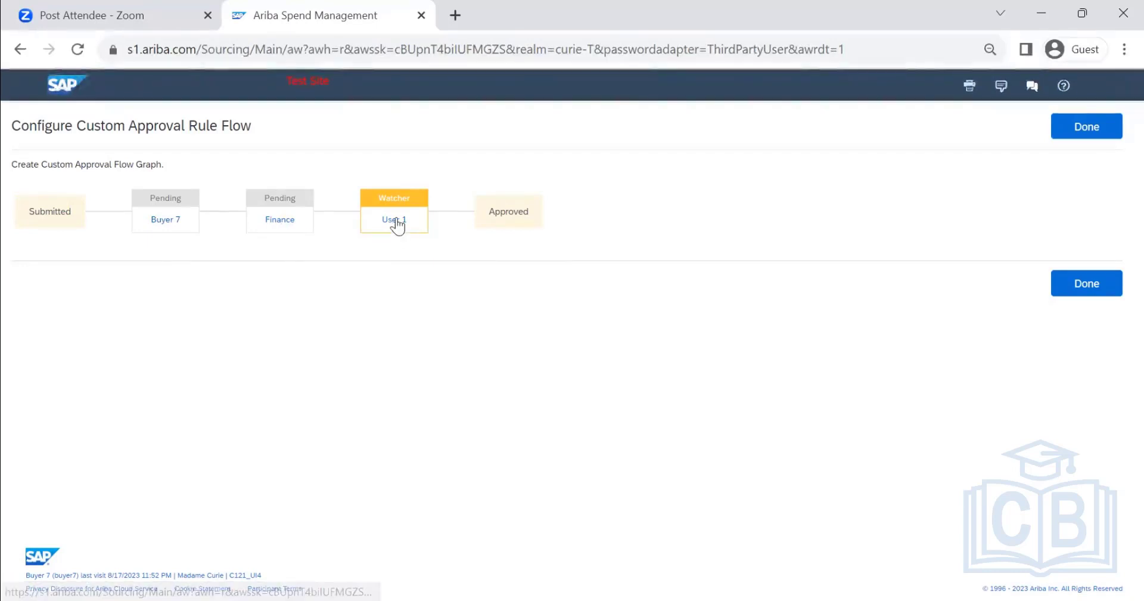
{"action": "mouse_move", "coordinate": [397, 225]}
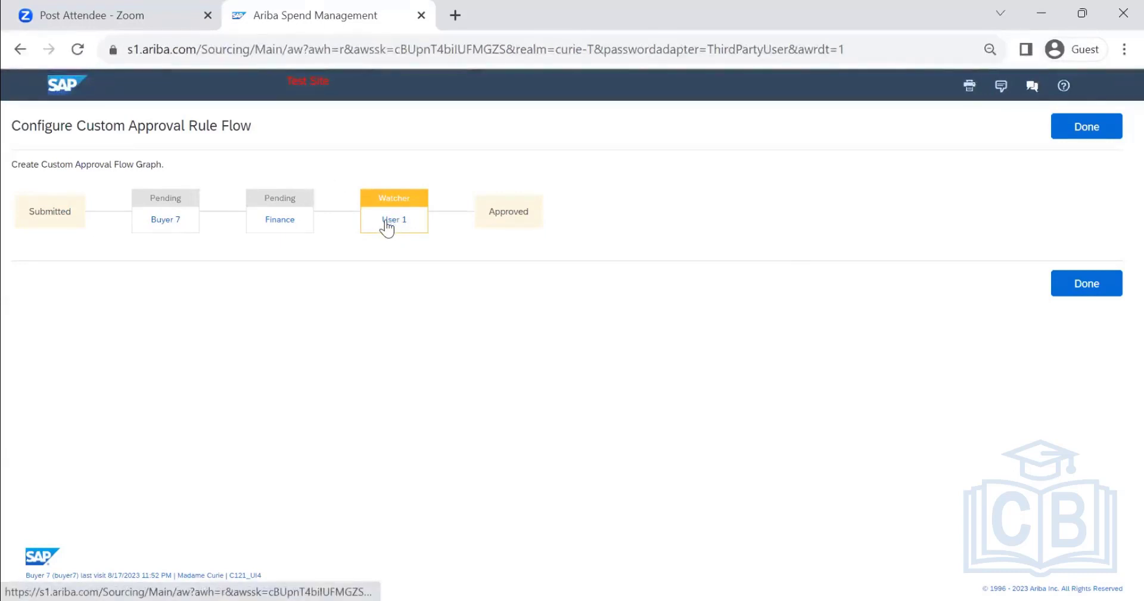
{"action": "left_click", "coordinate": [1099, 125]}
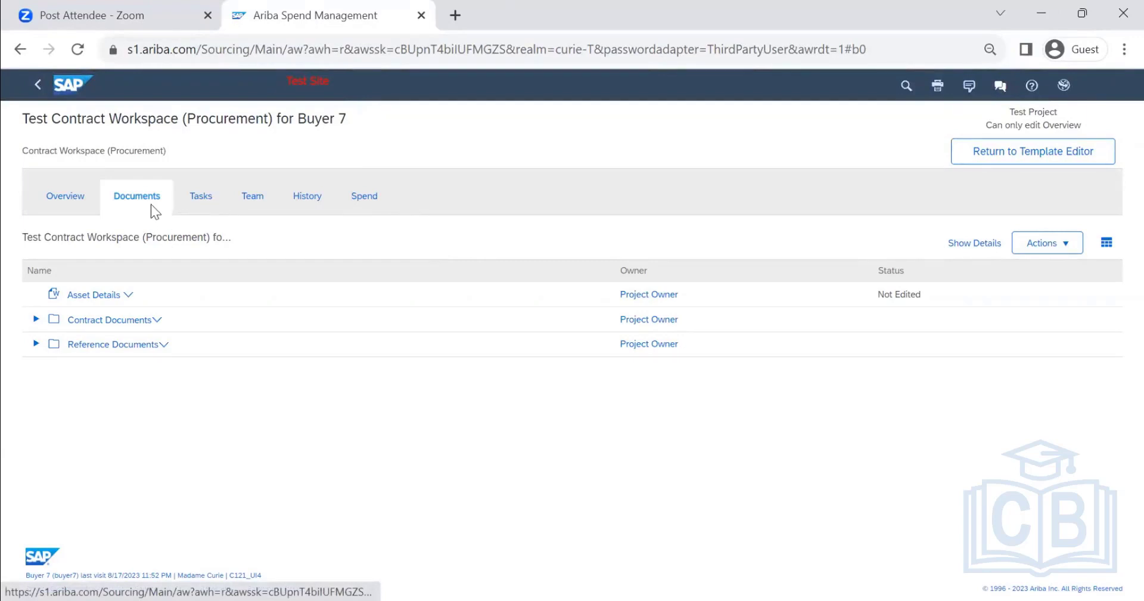
- Return to the template and check why the Approval for Capital Expenditure task is greyed out in its task list
{"action": "left_click", "coordinate": [1068, 160]}
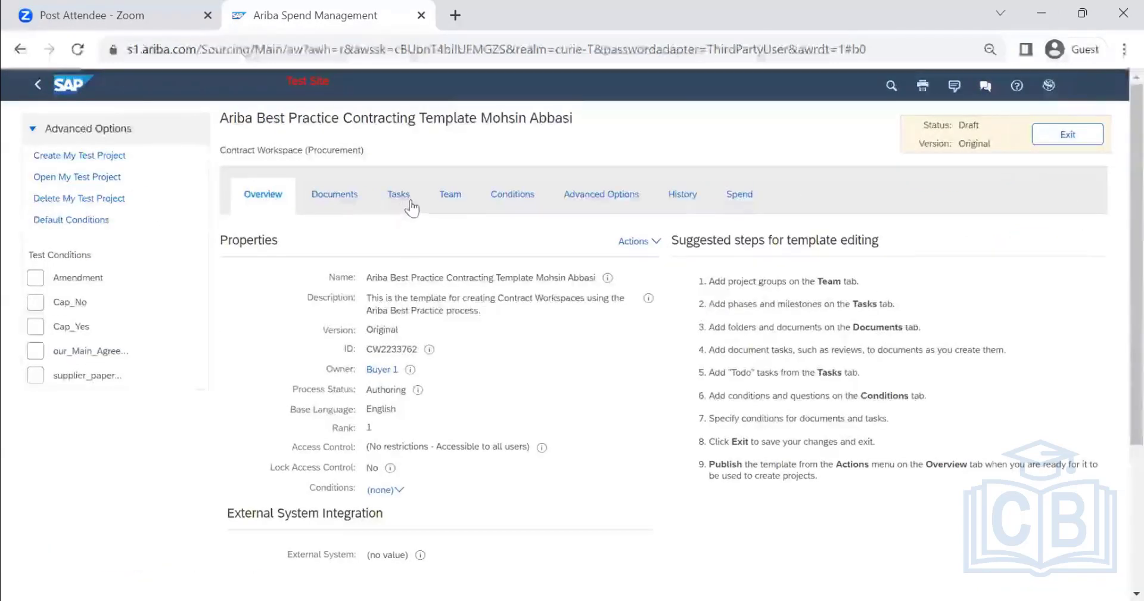
{"action": "left_click", "coordinate": [411, 201]}
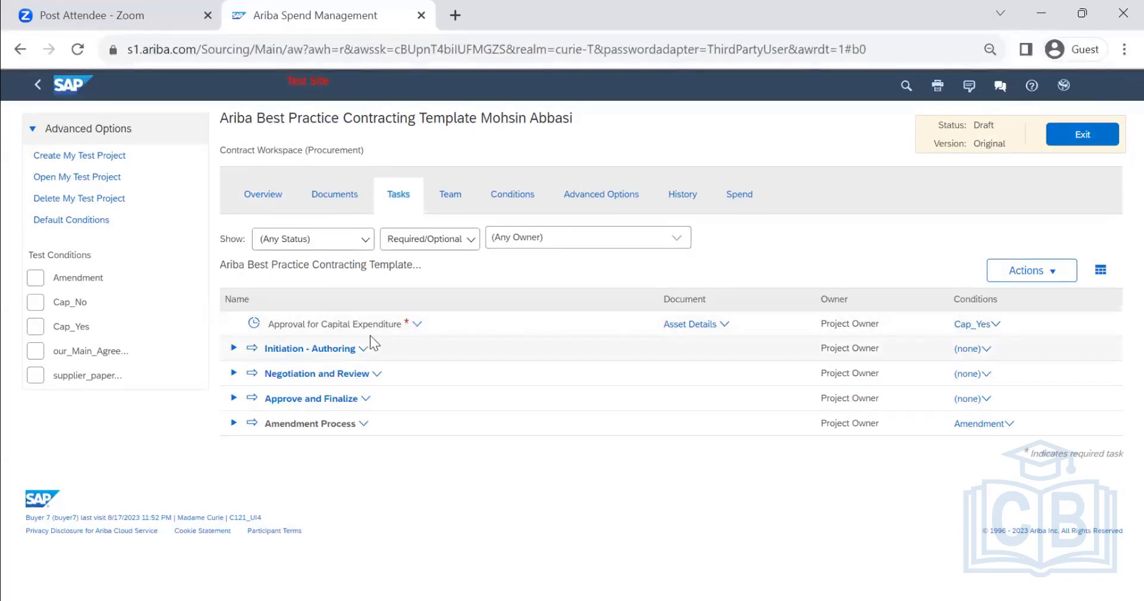
{"action": "mouse_move", "coordinate": [383, 334]}
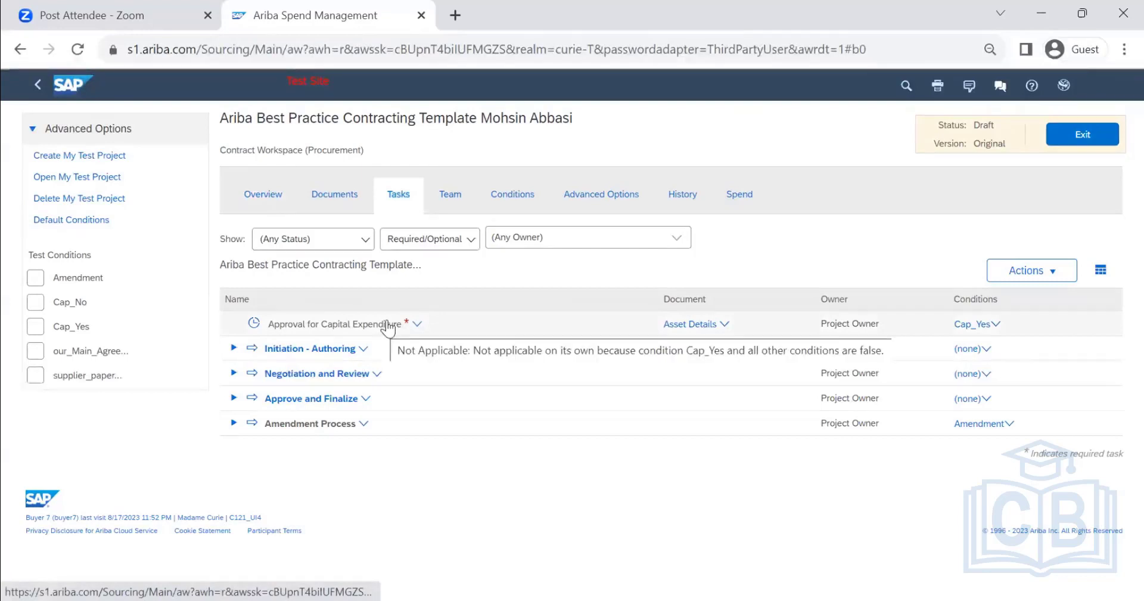
- Exit the template, search for Contract Workspace (Procurement) projects and open the task list of the 8th August cpw workspace
{"action": "left_click", "coordinate": [1086, 141]}
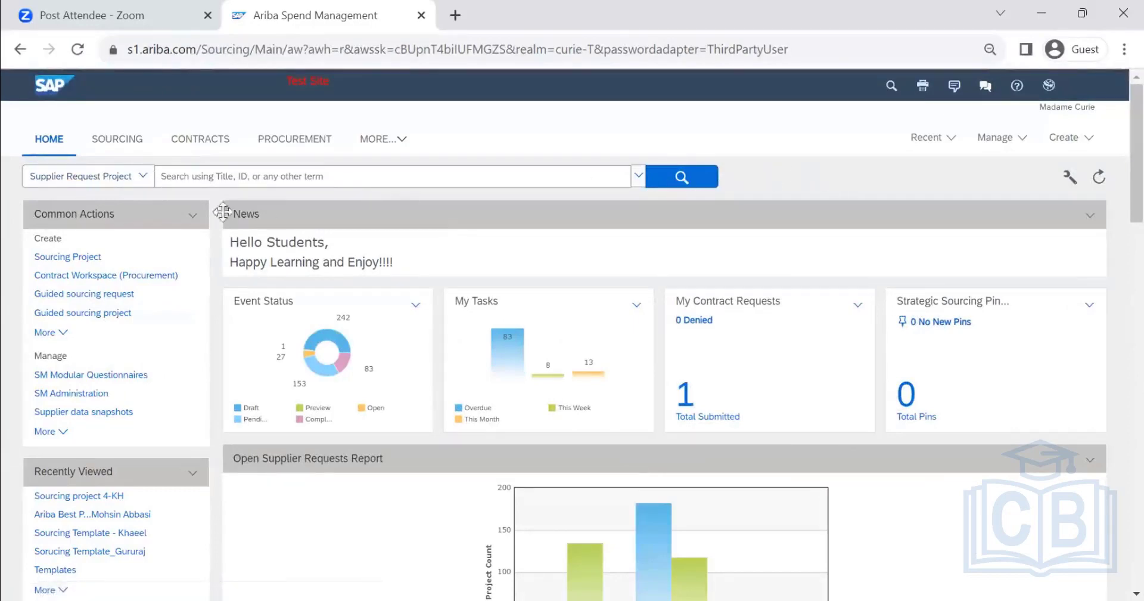
{"action": "left_click", "coordinate": [117, 184]}
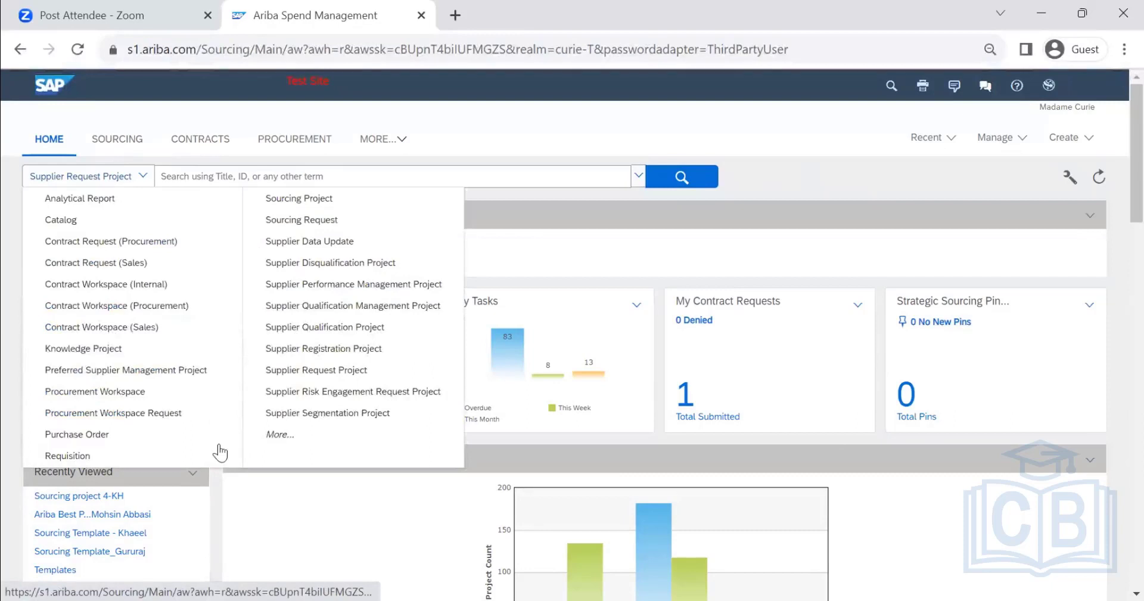
{"action": "left_click", "coordinate": [131, 306]}
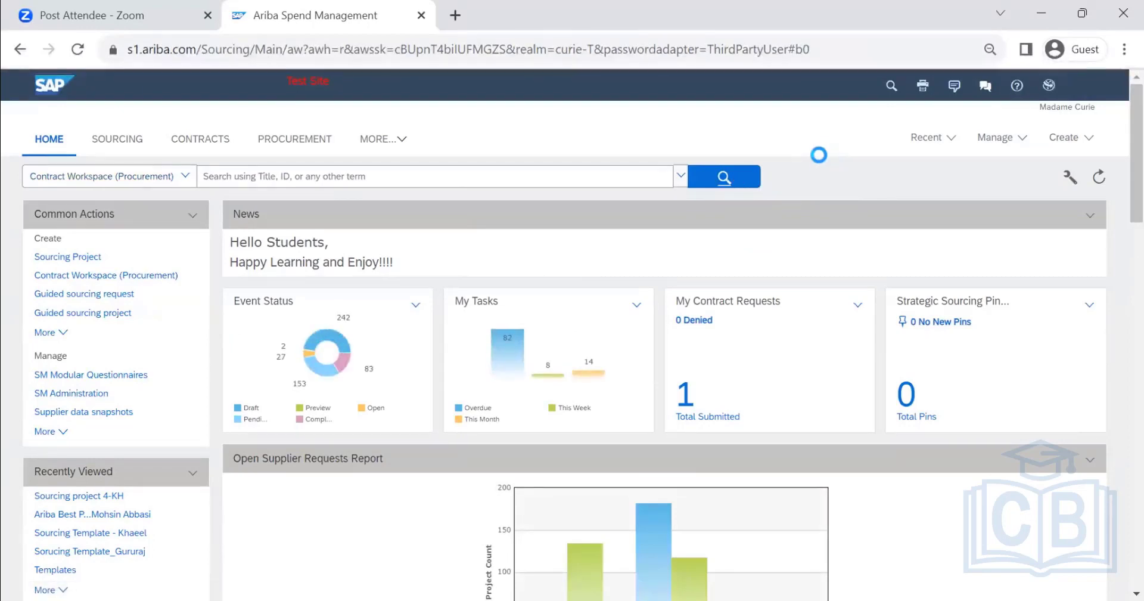
{"action": "scroll", "coordinate": [638, 338], "scroll_direction": "down", "scroll_amount": 3}
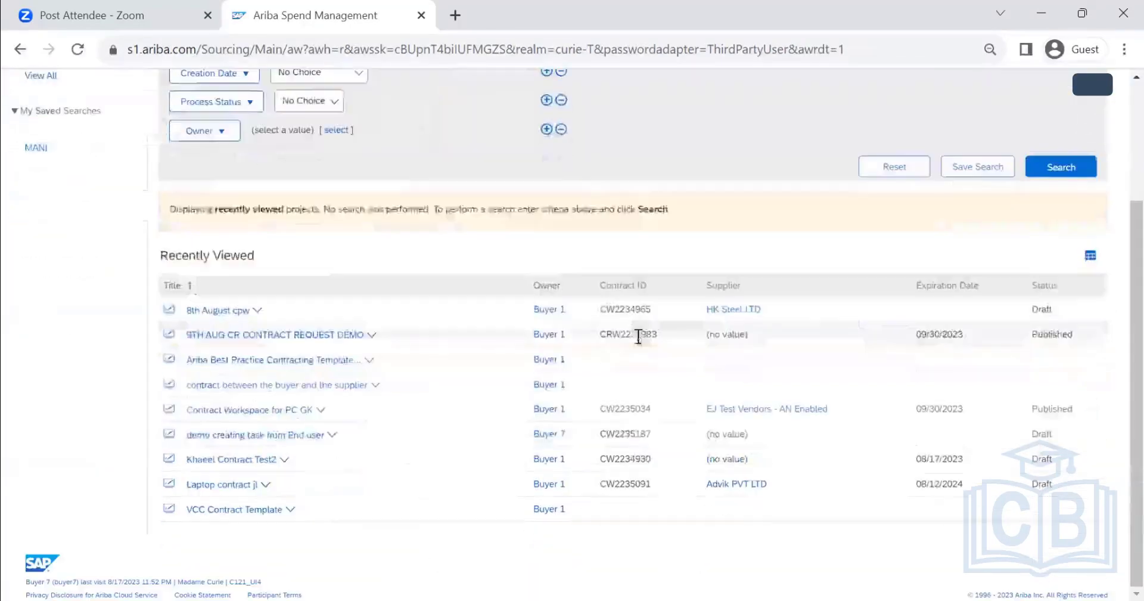
{"action": "left_click", "coordinate": [252, 338]}
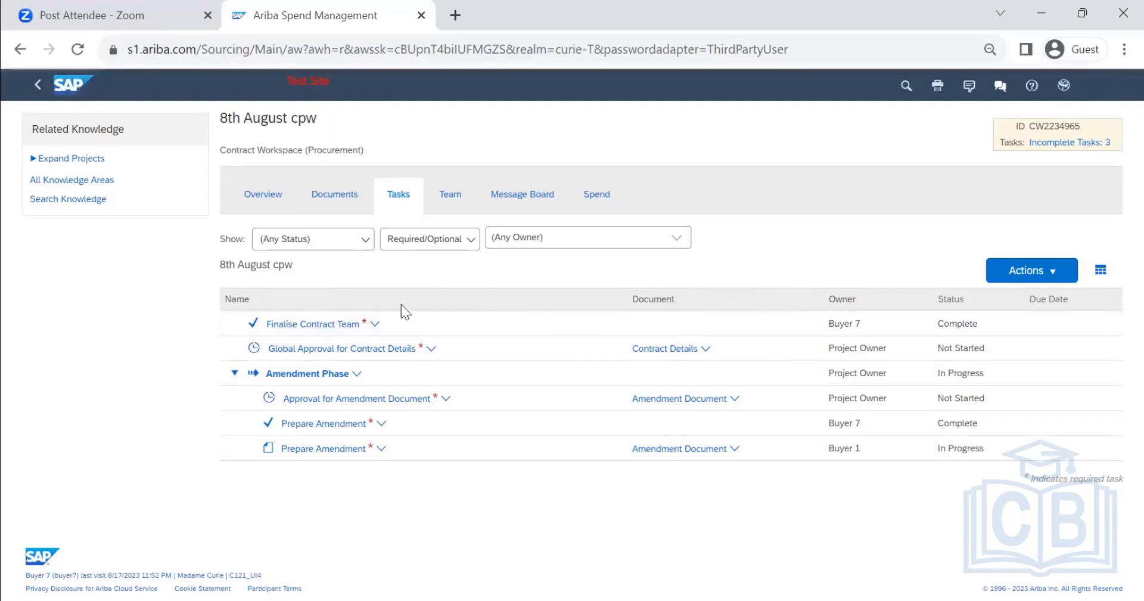
- Examine which task actions the 8th August cpw workspace offers, and look through its documents and team members
{"action": "left_click", "coordinate": [1023, 273]}
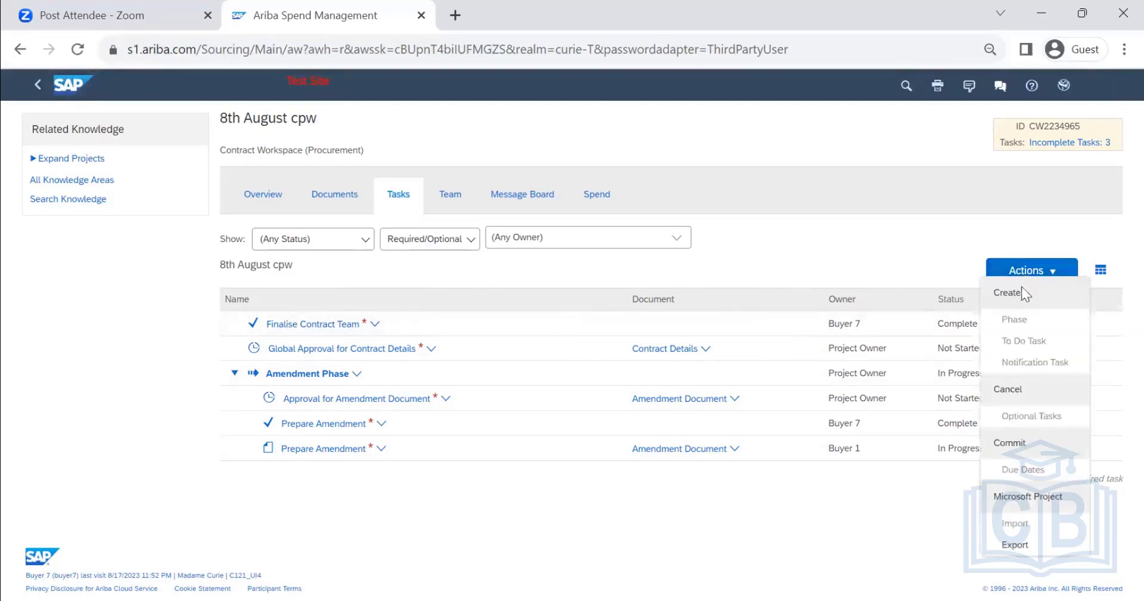
{"action": "left_click", "coordinate": [358, 194]}
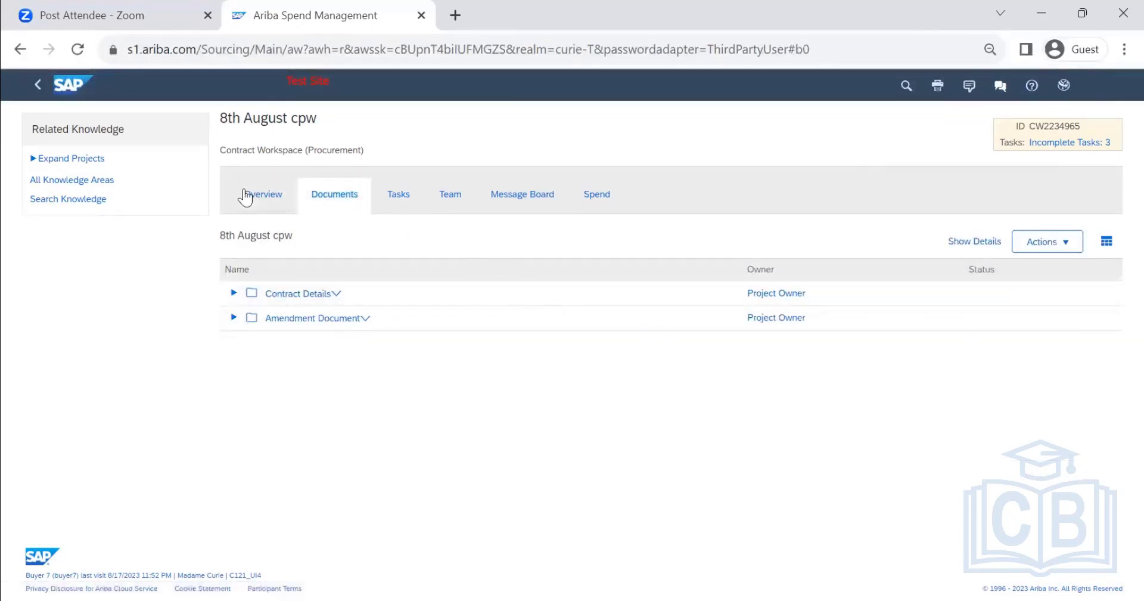
{"action": "left_click", "coordinate": [397, 195]}
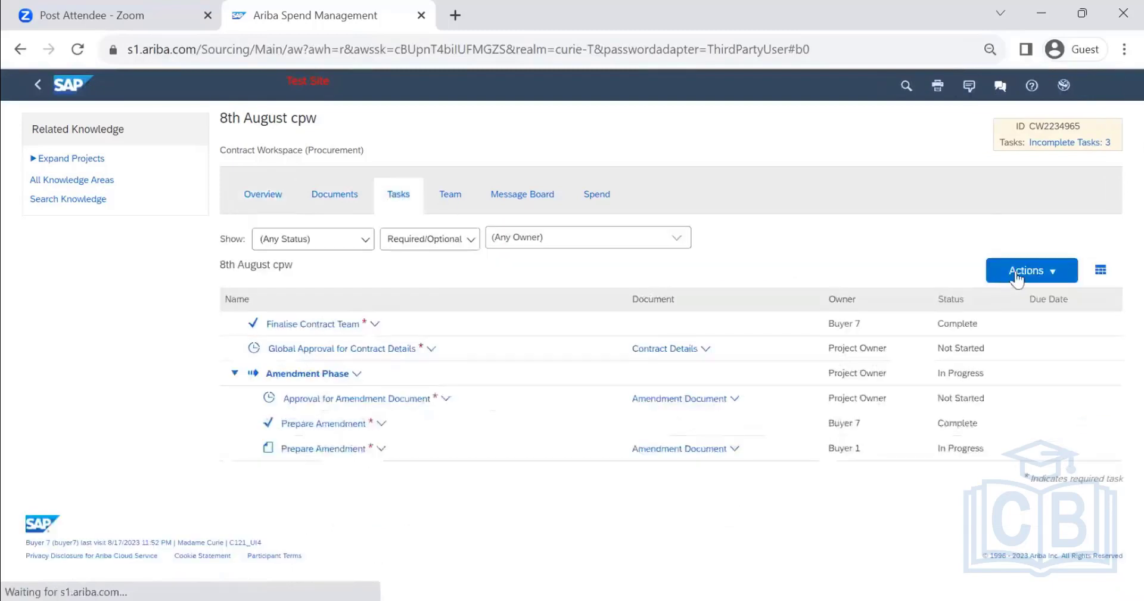
{"action": "left_click", "coordinate": [452, 194]}
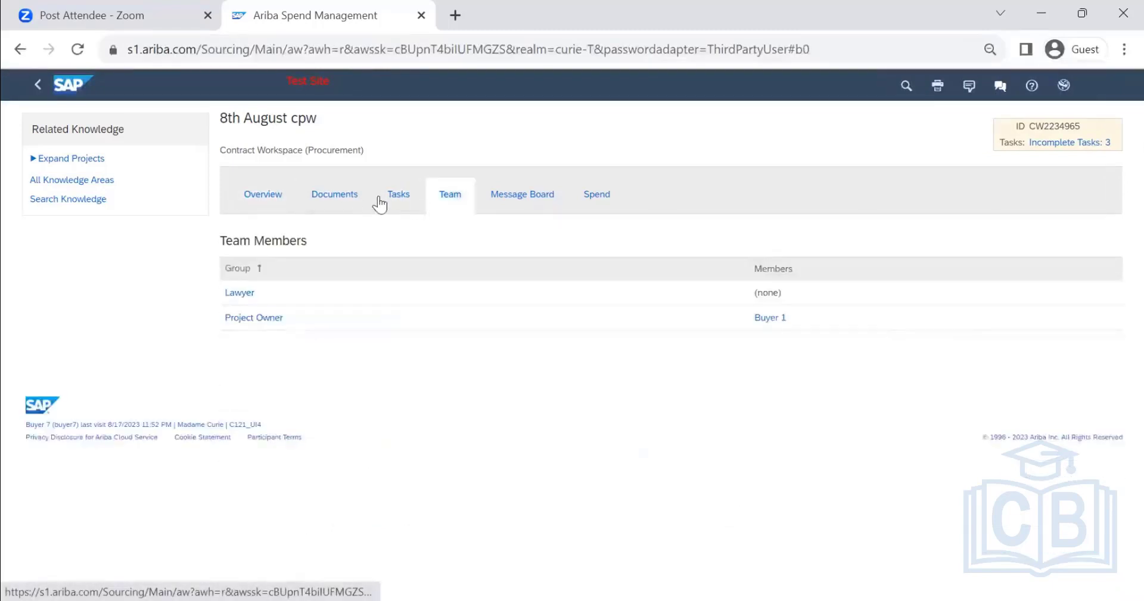
{"action": "left_click", "coordinate": [398, 194]}
{"action": "left_click", "coordinate": [1031, 270]}
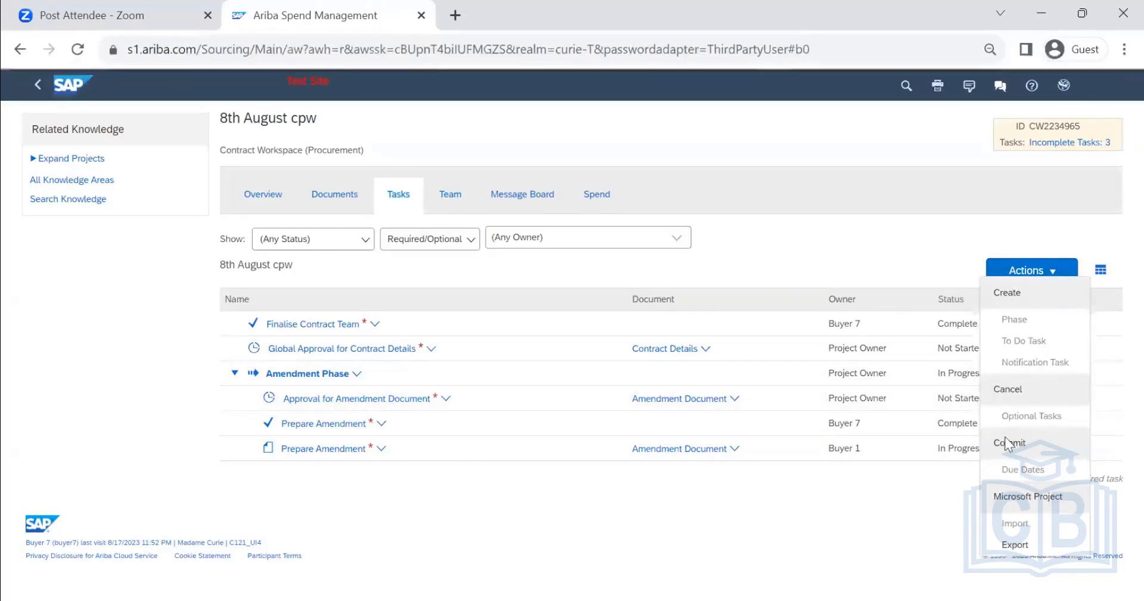
- Check which actions are available for the documents of the 8th August cpw workspace
{"action": "left_click", "coordinate": [330, 194]}
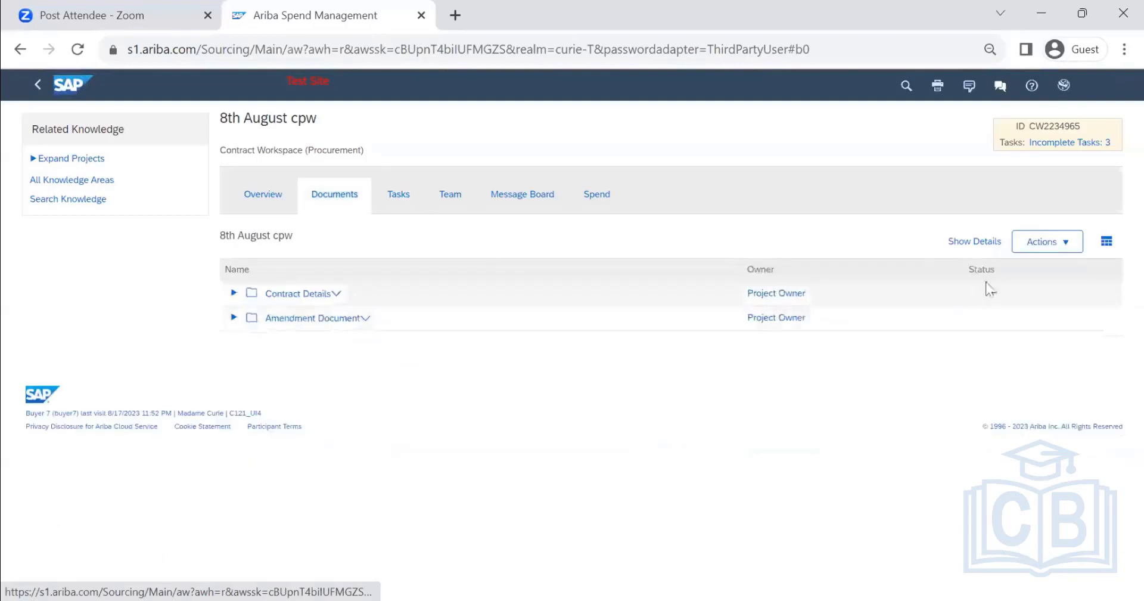
{"action": "left_click", "coordinate": [1053, 242]}
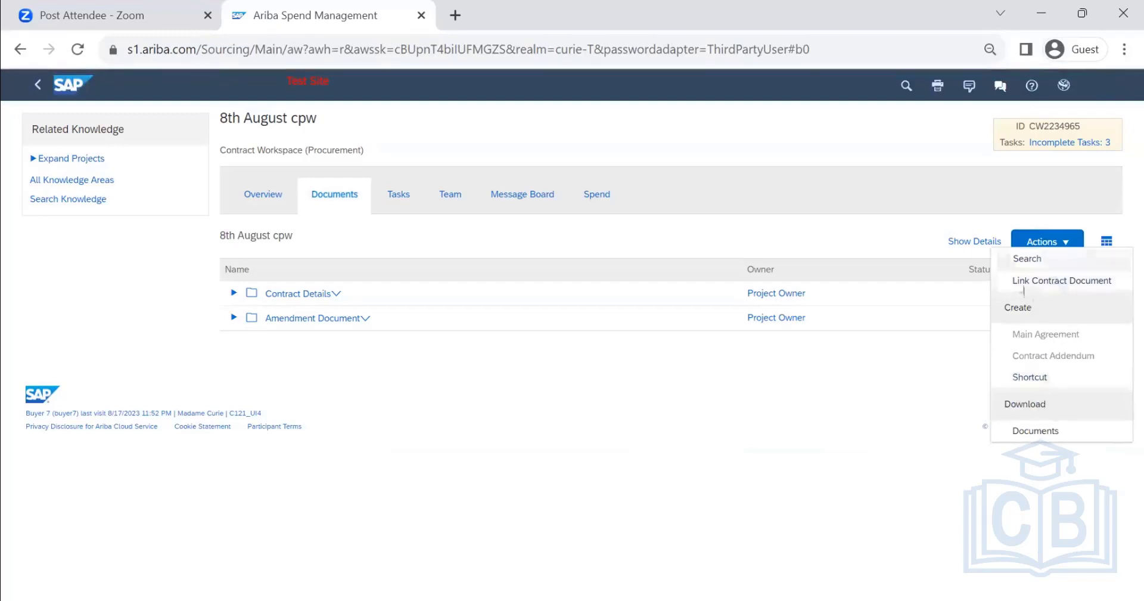
{"action": "left_click", "coordinate": [560, 316]}
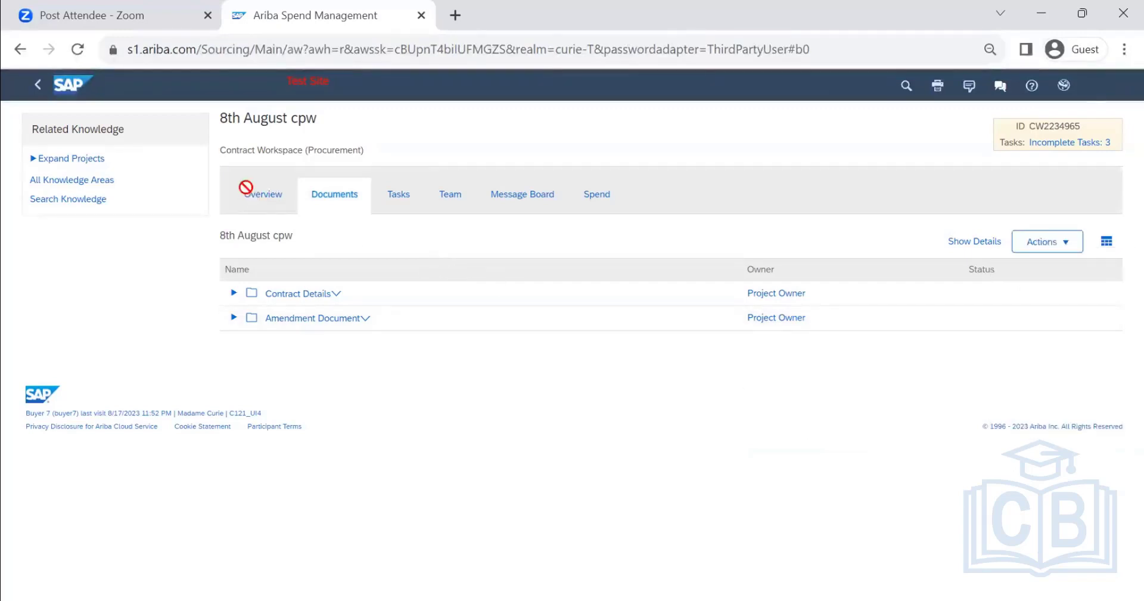
- Compare the workspace's available task actions with its contract status in the overview, and return to its documents
{"action": "left_click", "coordinate": [402, 197]}
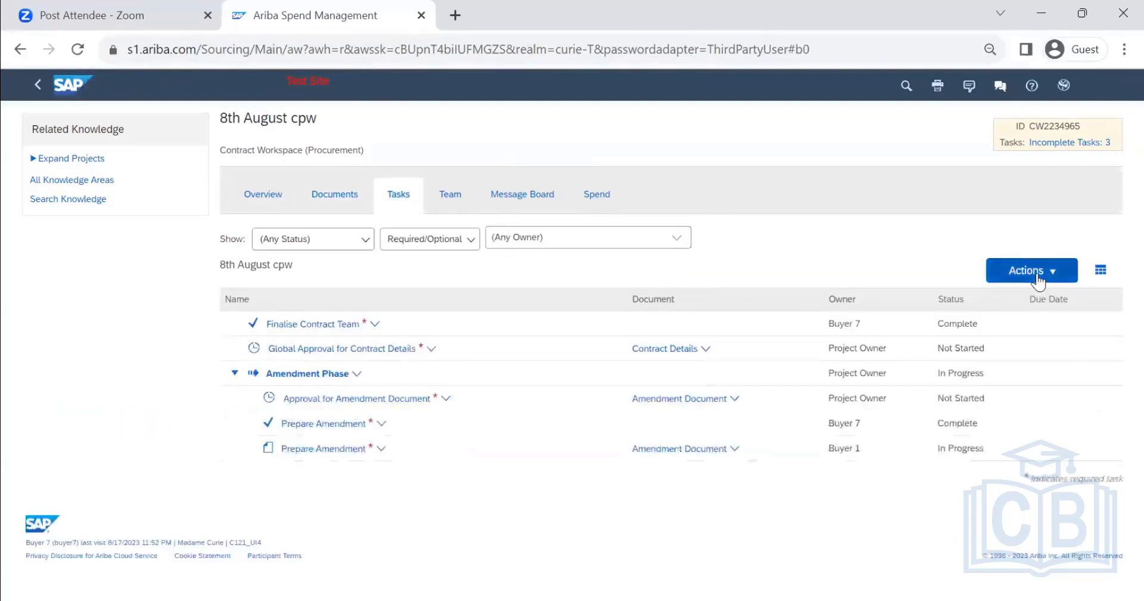
{"action": "left_click", "coordinate": [1029, 272]}
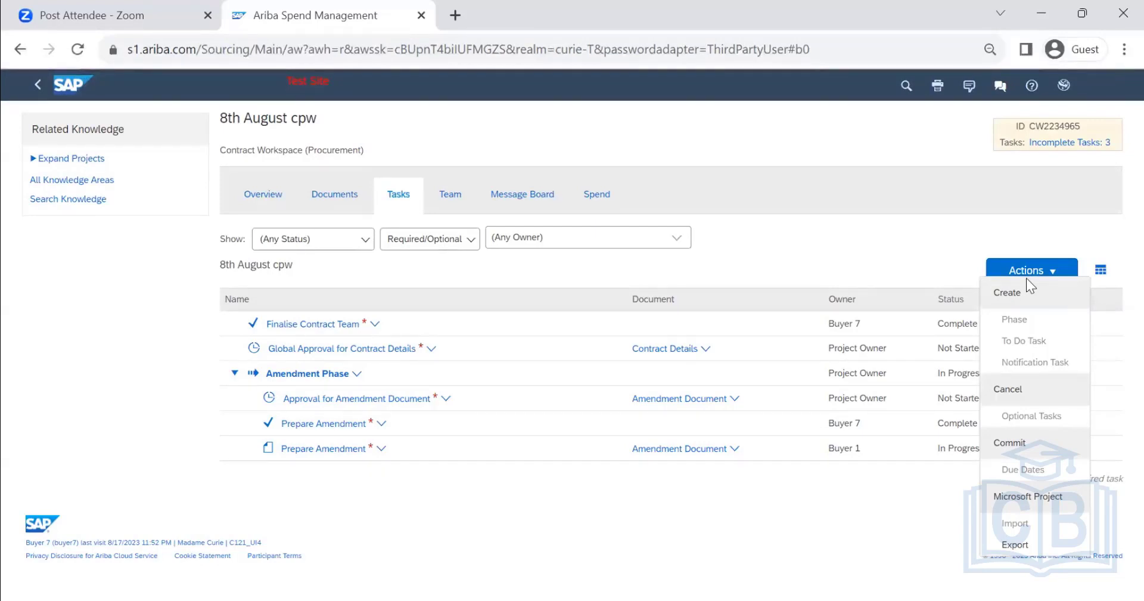
{"action": "left_click", "coordinate": [263, 197]}
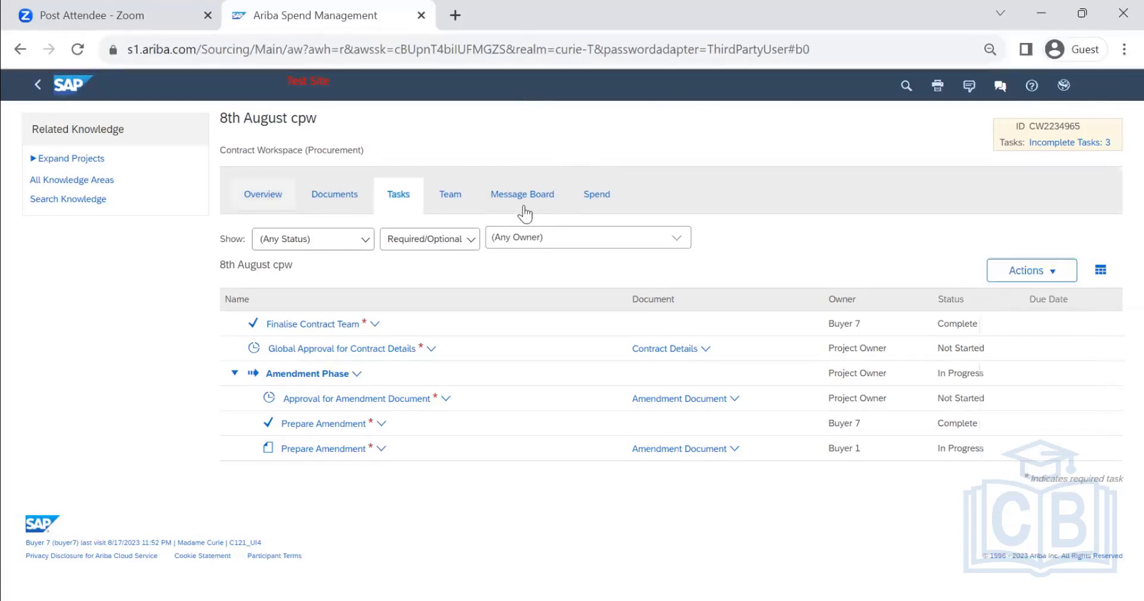
{"action": "left_click_drag", "start_coordinate": [347, 300], "coordinate": [347, 307]}
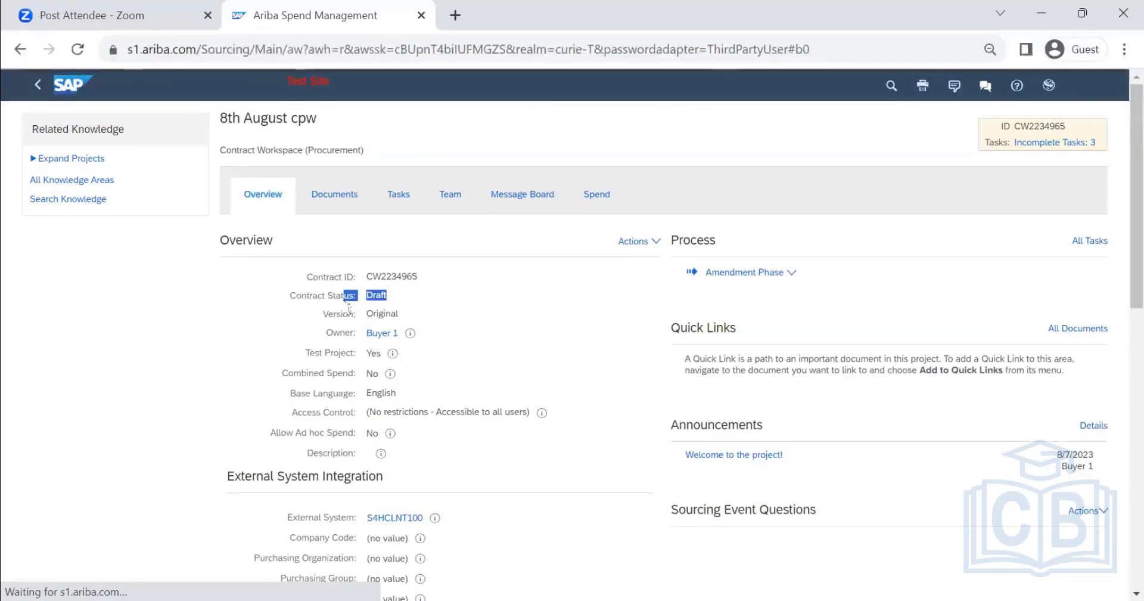
{"action": "left_click", "coordinate": [417, 195]}
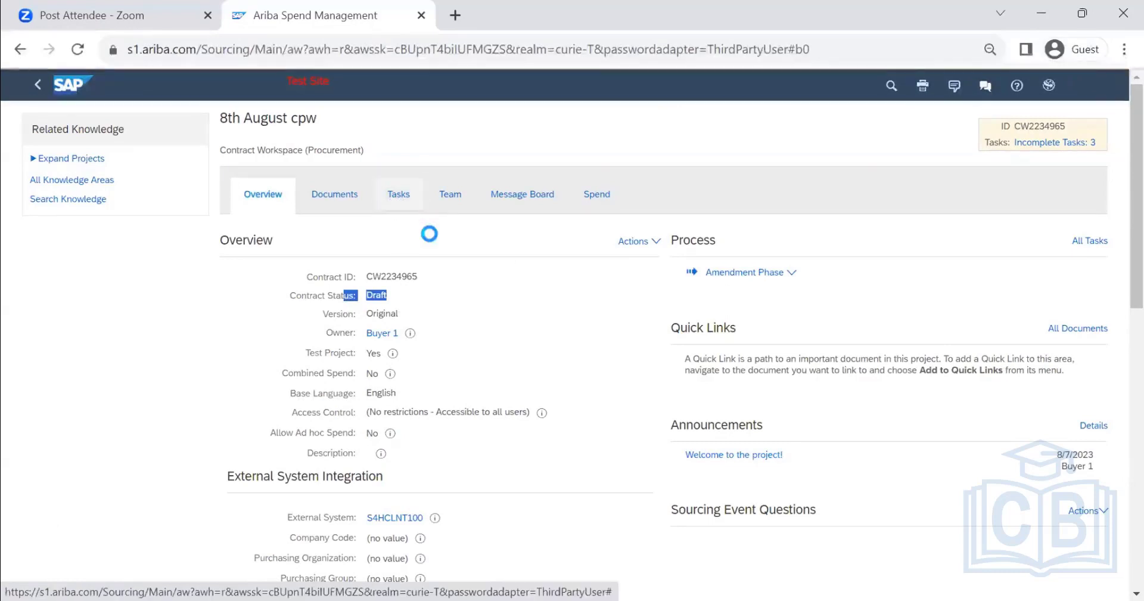
{"action": "left_click", "coordinate": [1034, 271]}
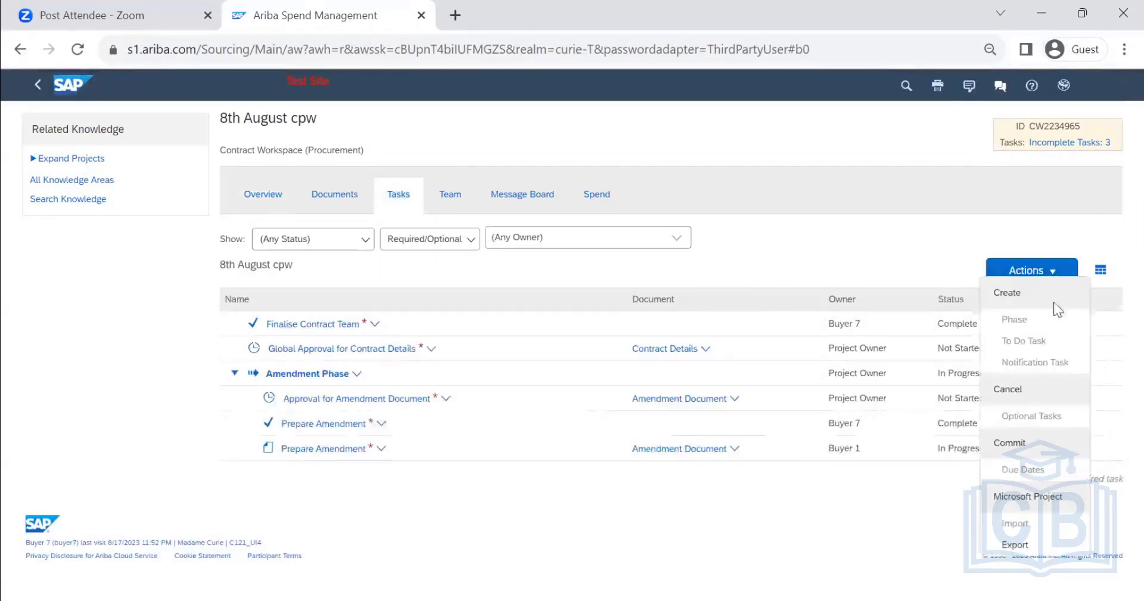
{"action": "left_click", "coordinate": [330, 194]}
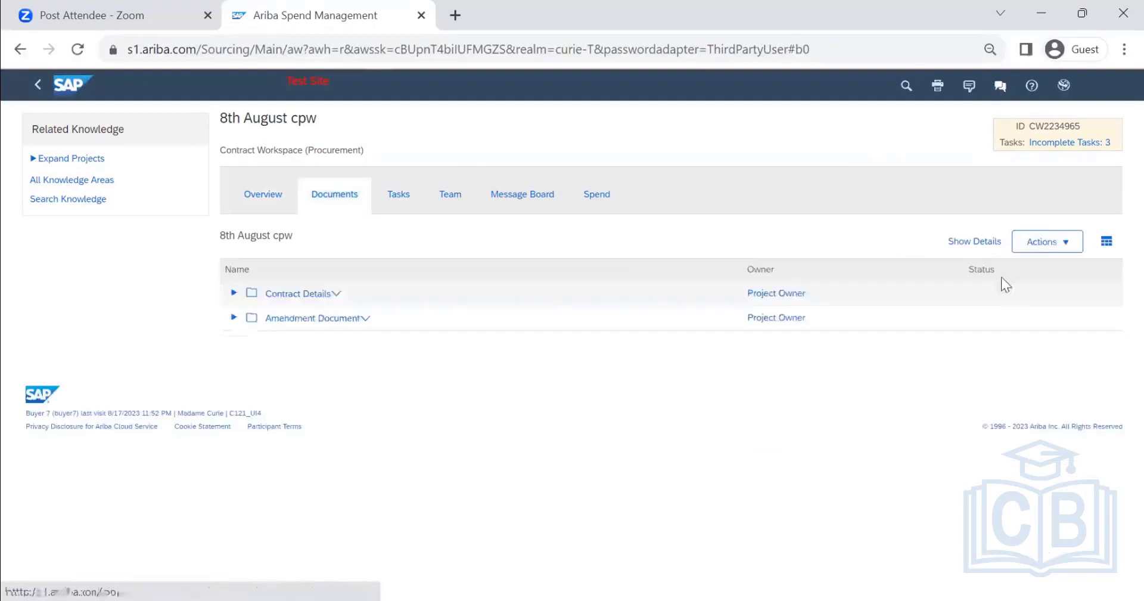
- Check the document actions offered in the 8th August cpw workspace and expand its Contract Details and Amendment Document folders
{"action": "left_click", "coordinate": [1064, 247]}
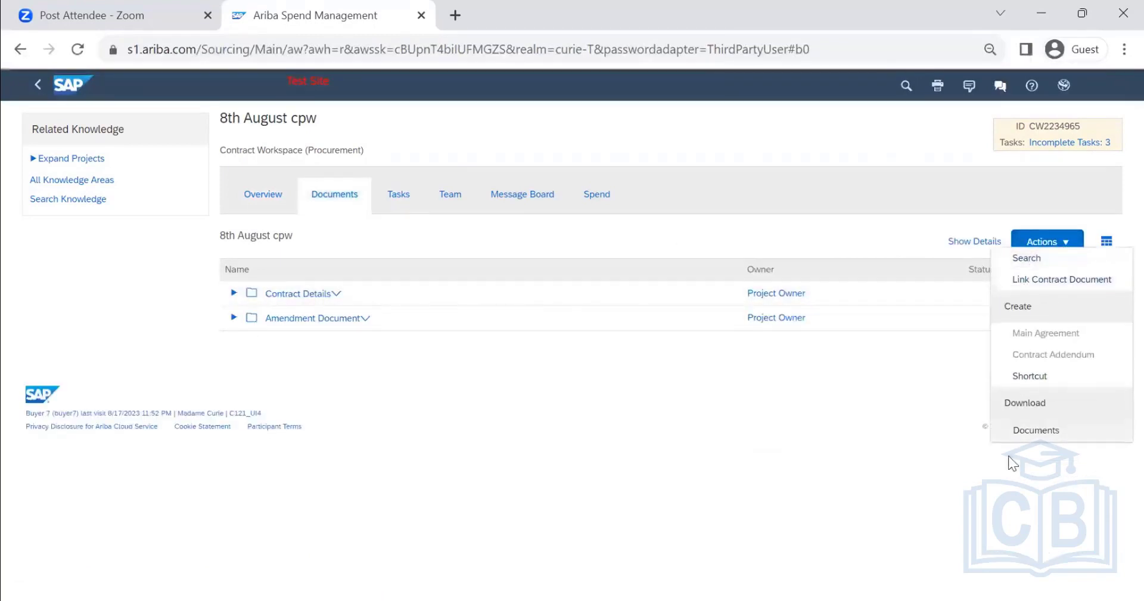
{"action": "left_click", "coordinate": [595, 451]}
{"action": "left_click", "coordinate": [234, 292]}
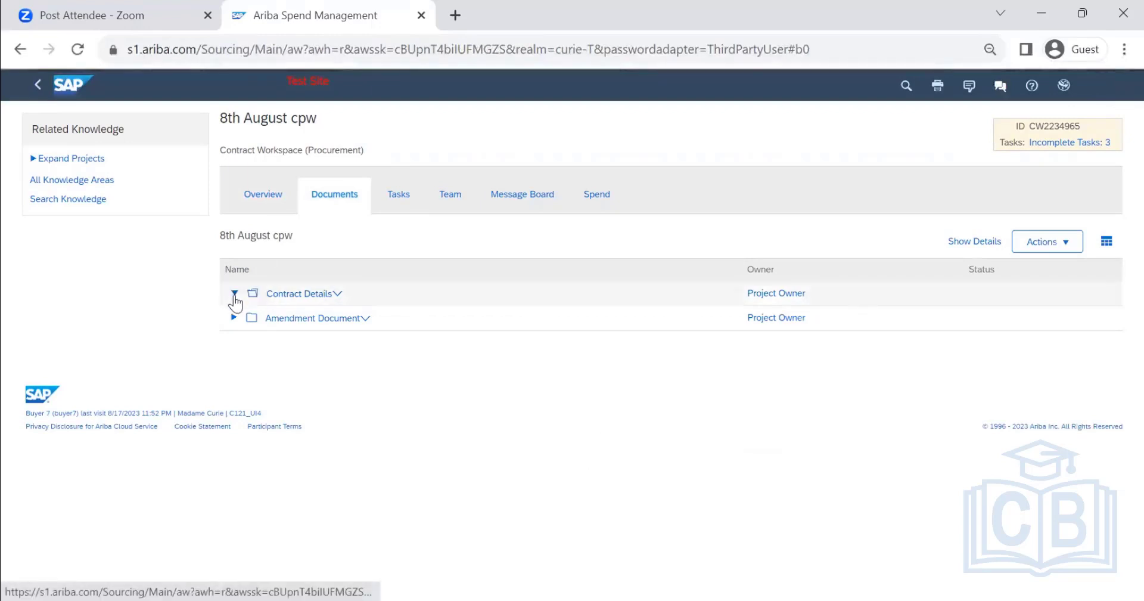
{"action": "left_click", "coordinate": [234, 317]}
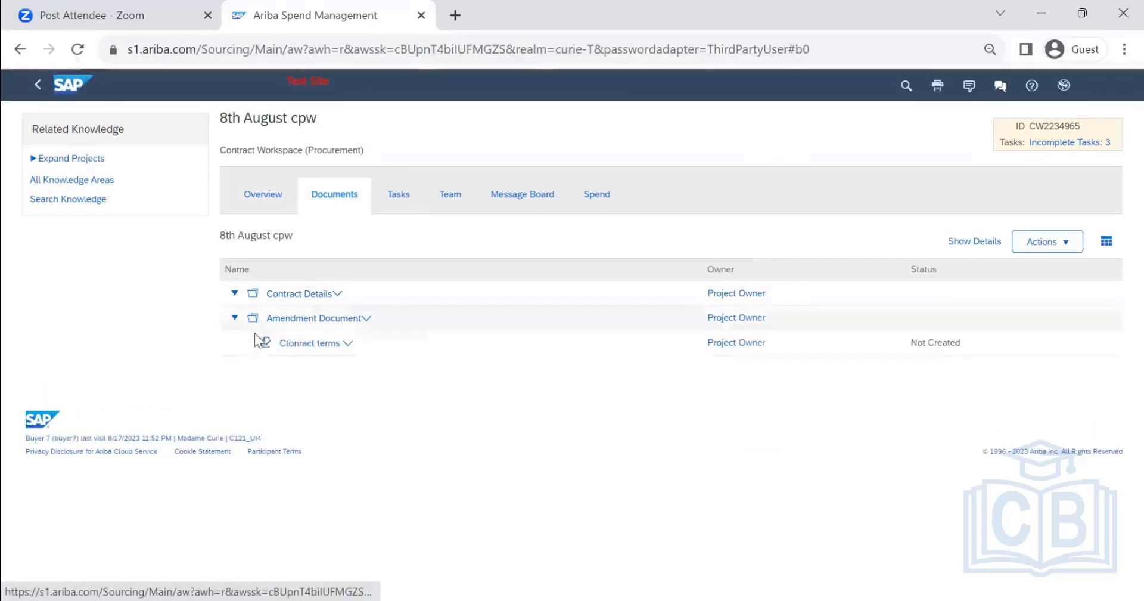
- Review the workspace's tasks, overview and team members, and check which actions its overview offers
{"action": "left_click", "coordinate": [410, 198]}
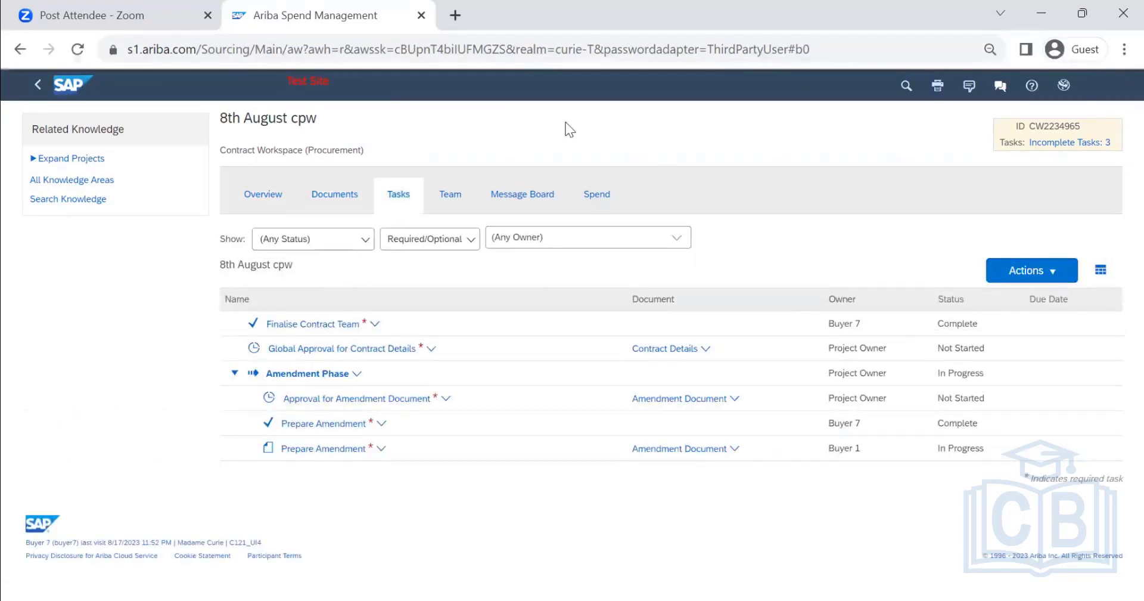
{"action": "left_click", "coordinate": [277, 202]}
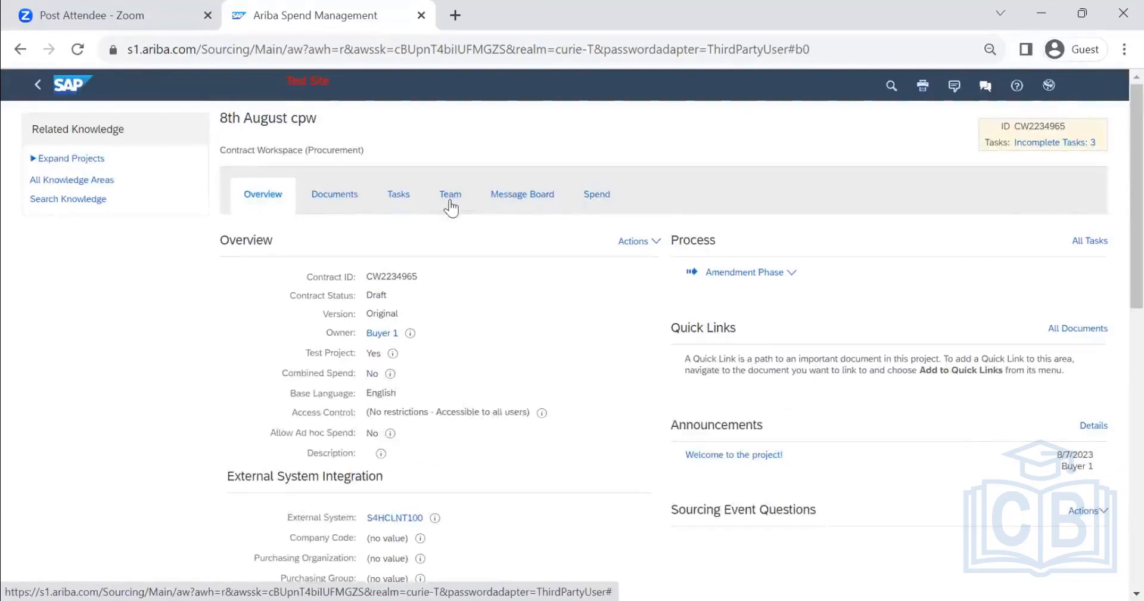
{"action": "left_click", "coordinate": [450, 205]}
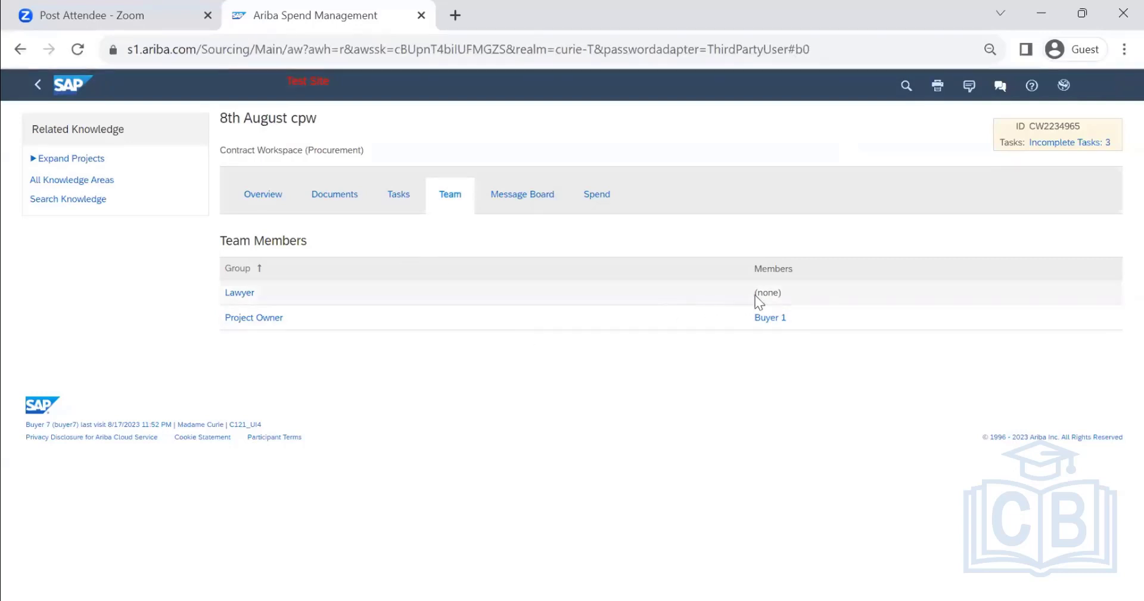
{"action": "left_click", "coordinate": [278, 199]}
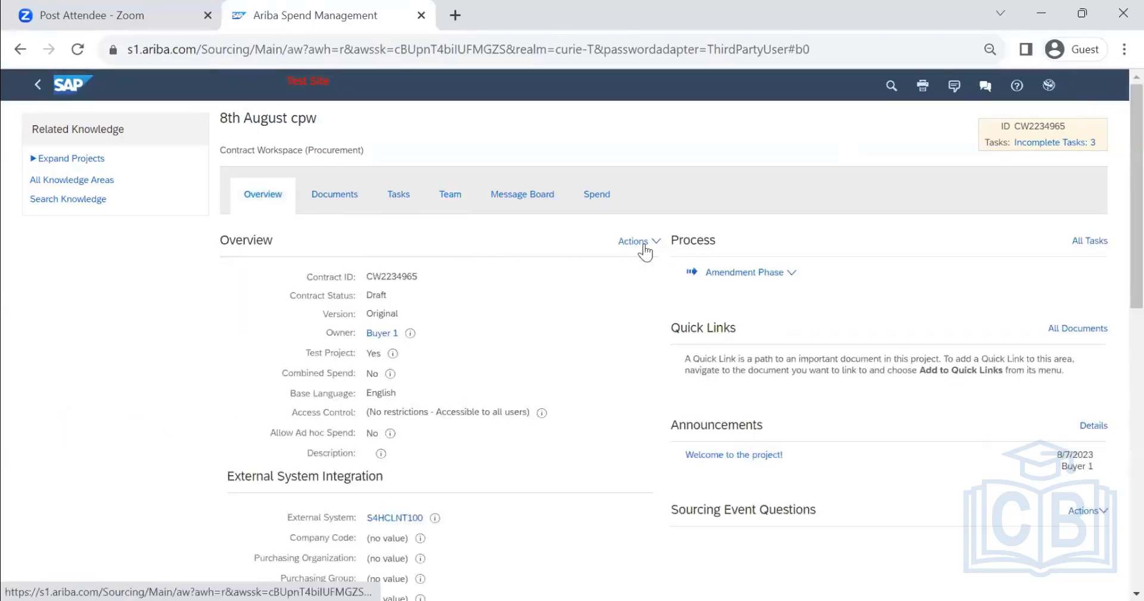
{"action": "left_click", "coordinate": [643, 242]}
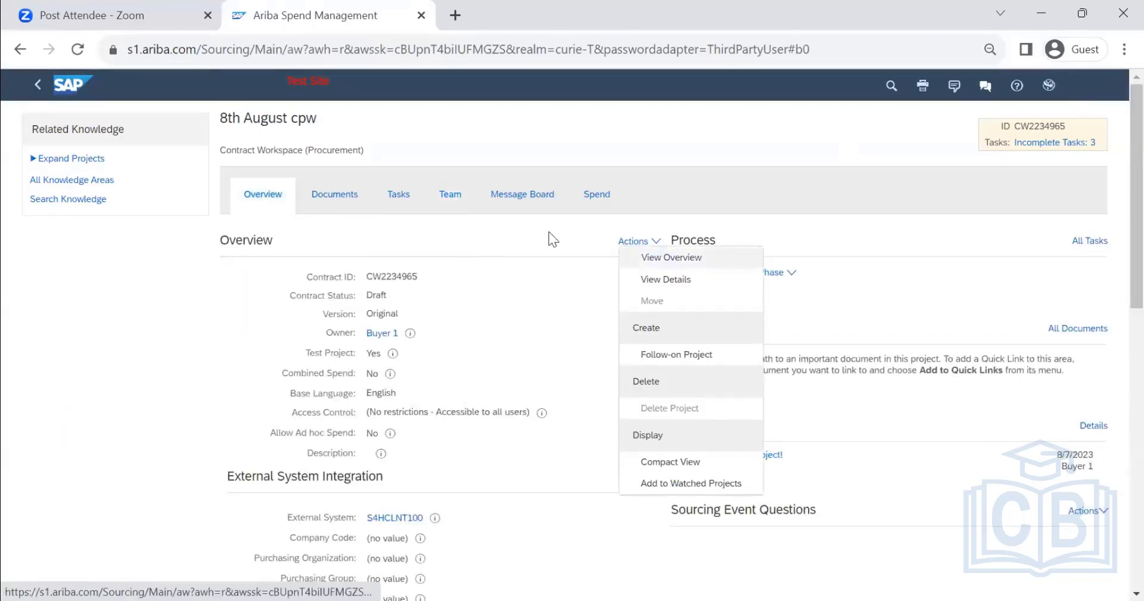
- Recheck the 8th August cpw task list and team groups, and look through the overview details
{"action": "left_click", "coordinate": [393, 201]}
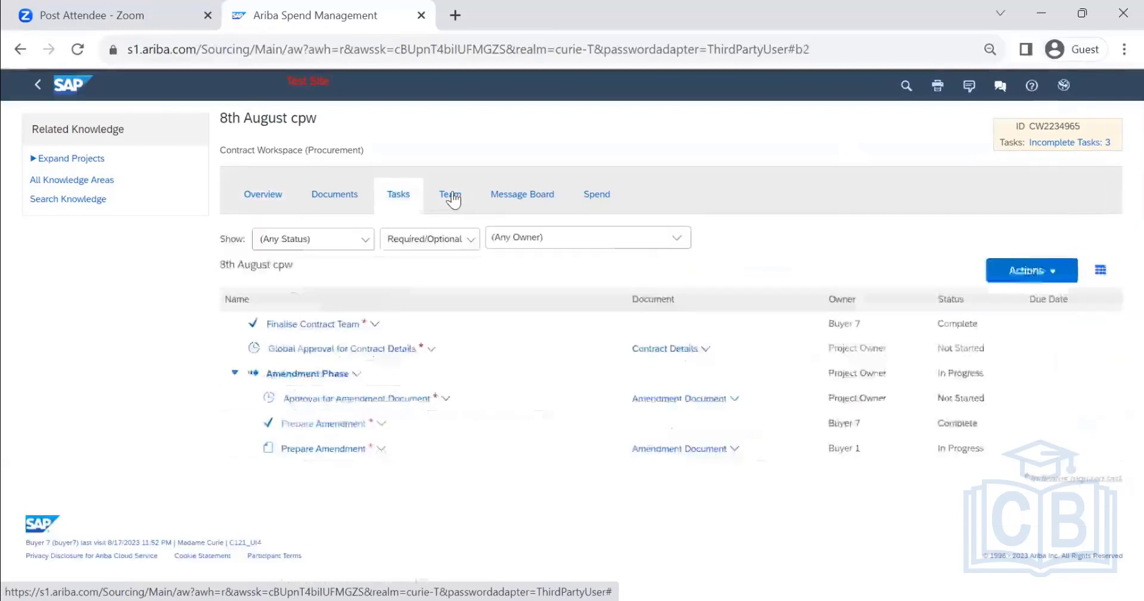
{"action": "left_click", "coordinate": [451, 200]}
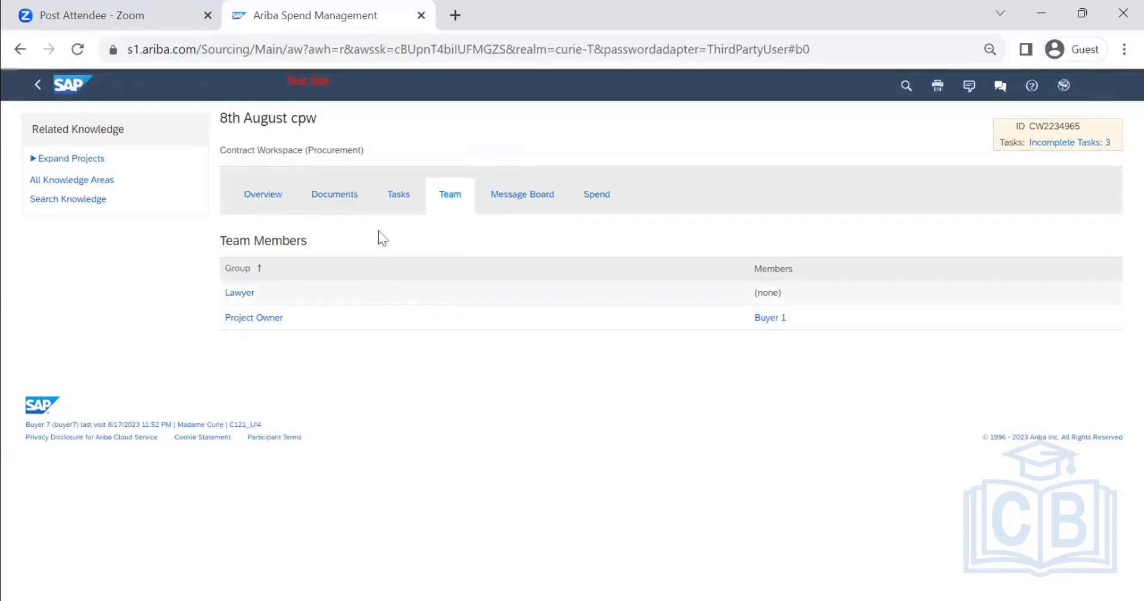
{"action": "left_click", "coordinate": [270, 202]}
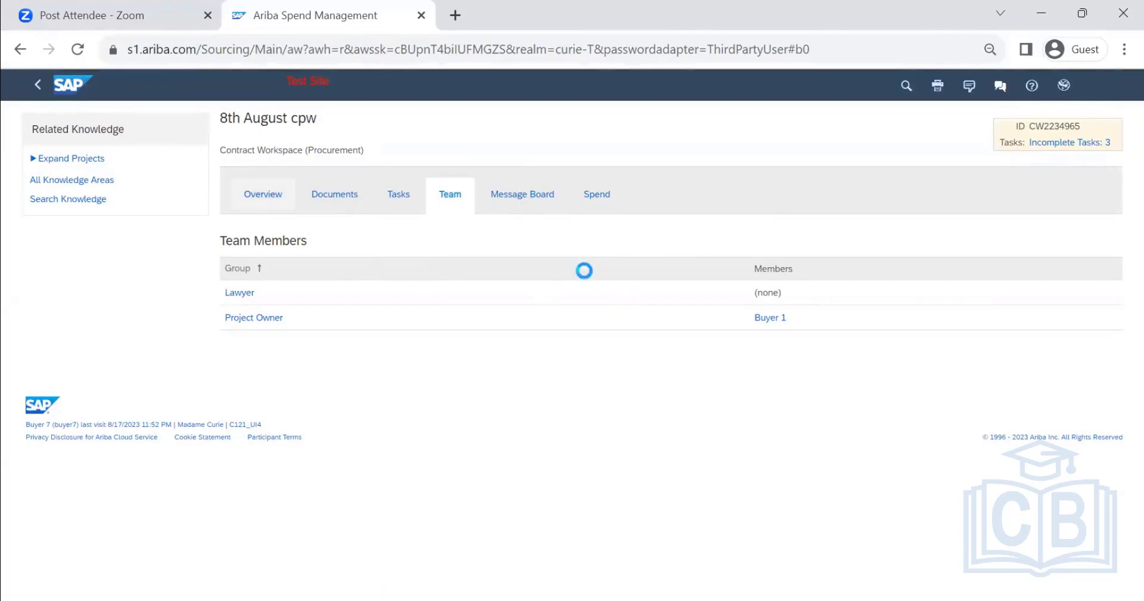
{"action": "scroll", "coordinate": [885, 340], "scroll_direction": "down", "scroll_amount": 7}
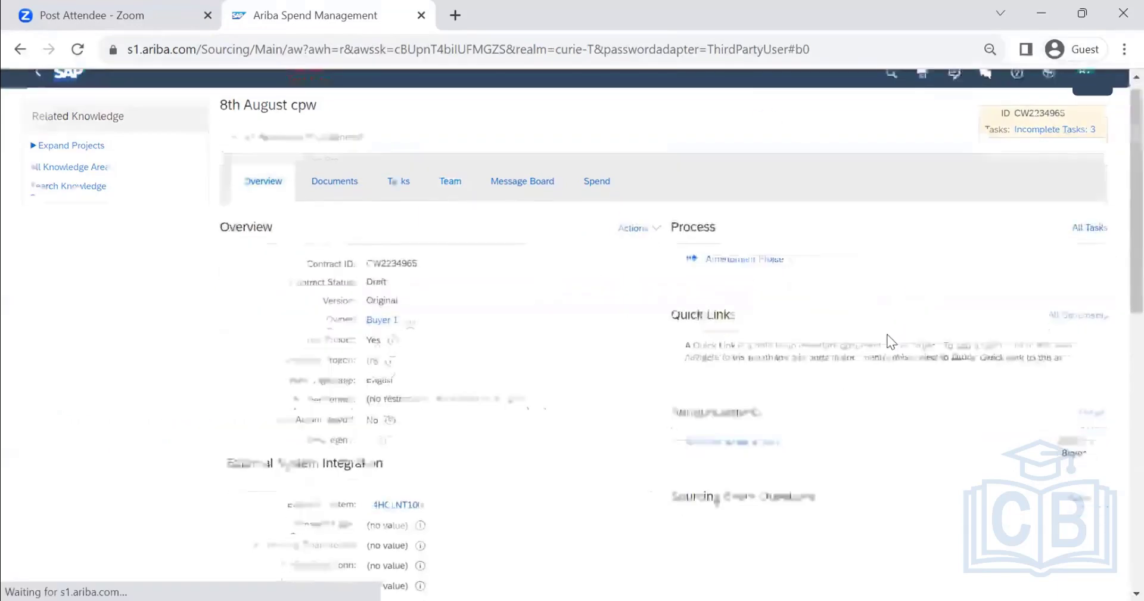
{"action": "scroll", "coordinate": [834, 298], "scroll_direction": "up", "scroll_amount": 4}
{"action": "scroll", "coordinate": [758, 250], "scroll_direction": "up", "scroll_amount": 3}
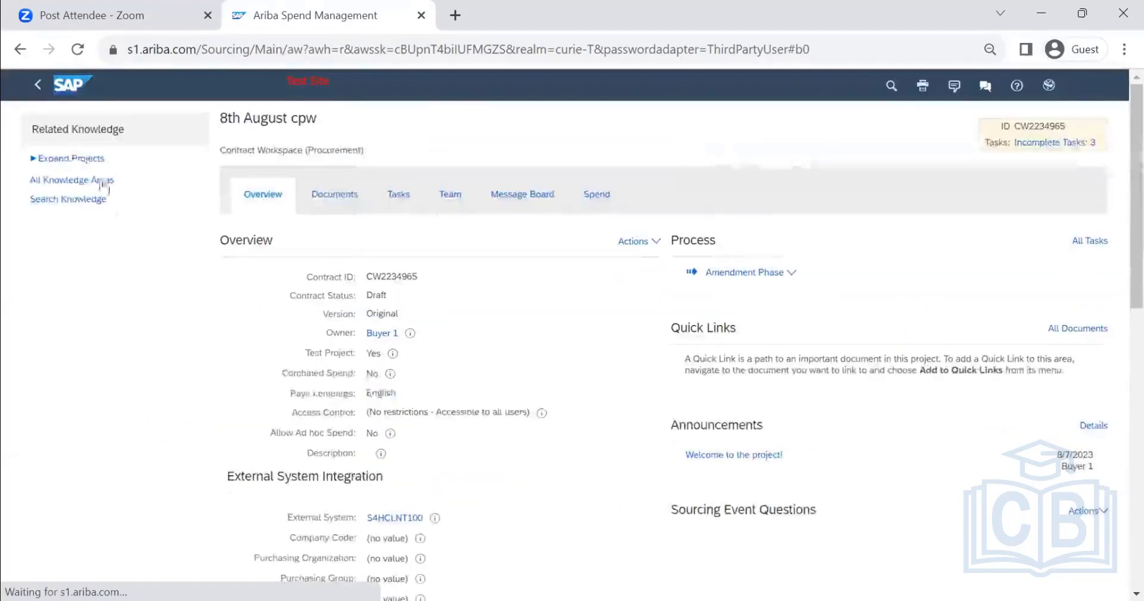
- Leave the 8th August cpw workspace and open the recently viewed project "demo creating task from End user"
{"action": "left_click", "coordinate": [36, 86]}
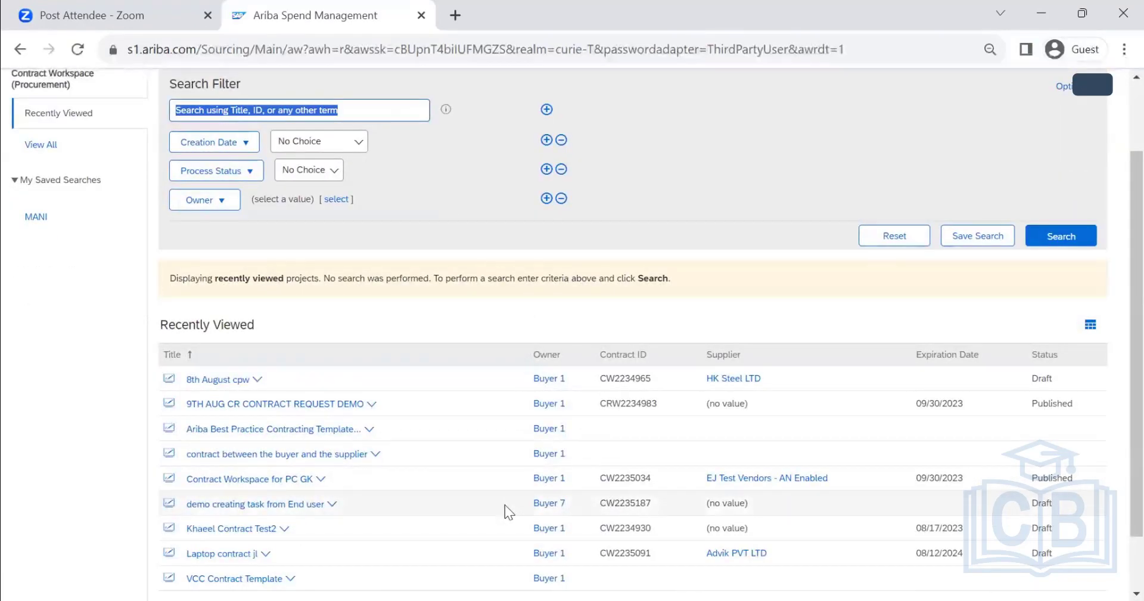
{"action": "left_click", "coordinate": [312, 504]}
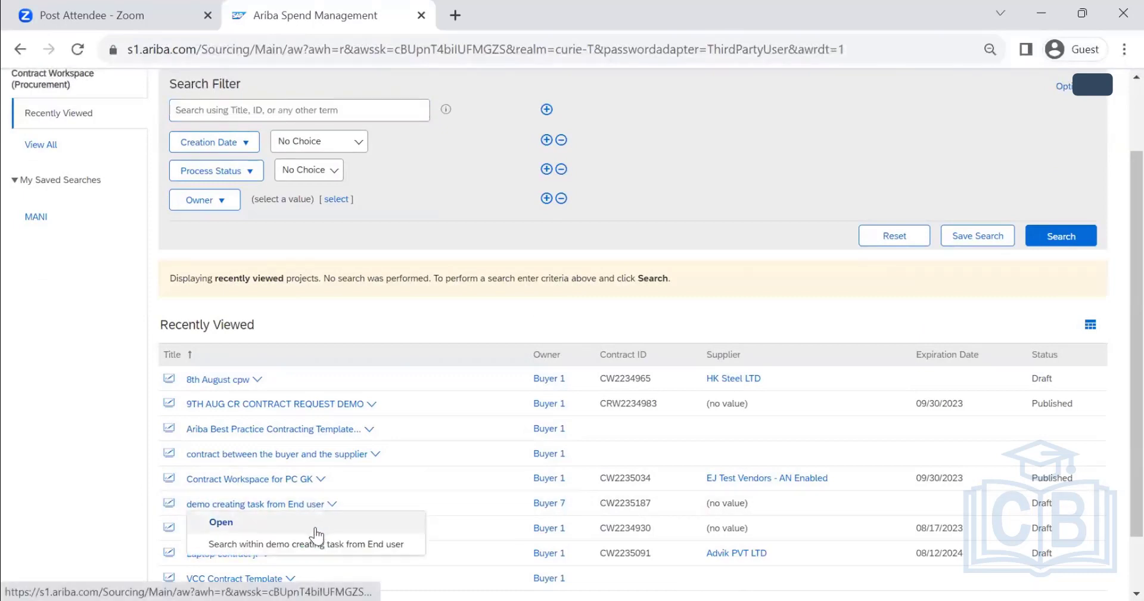
{"action": "left_click", "coordinate": [314, 523]}
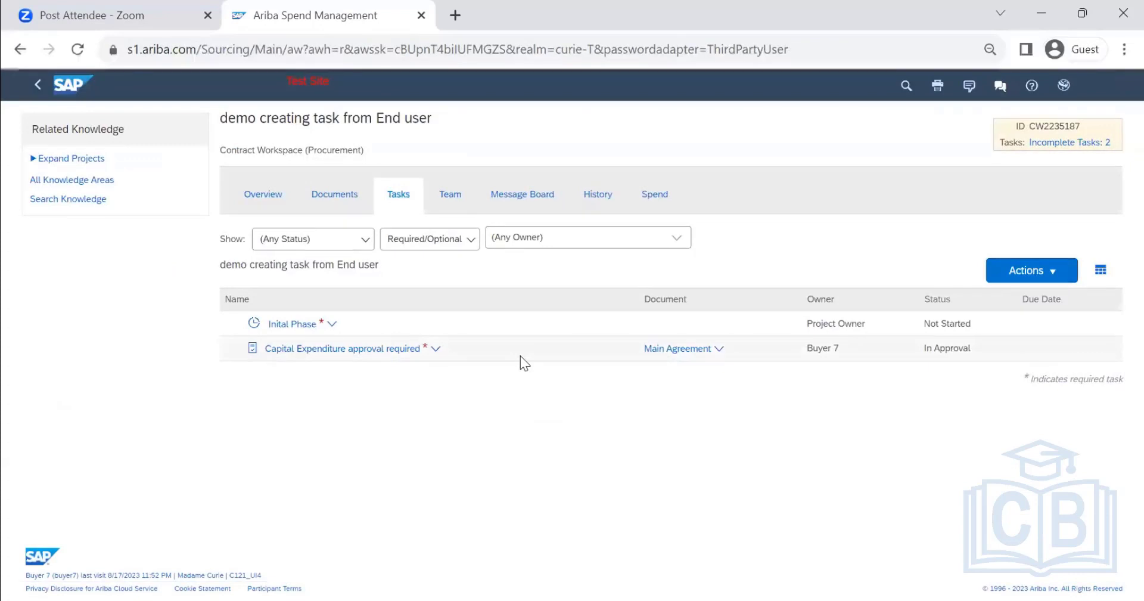
- Examine which task actions the "demo creating task from End user" workspace offers
{"action": "left_click", "coordinate": [254, 196]}
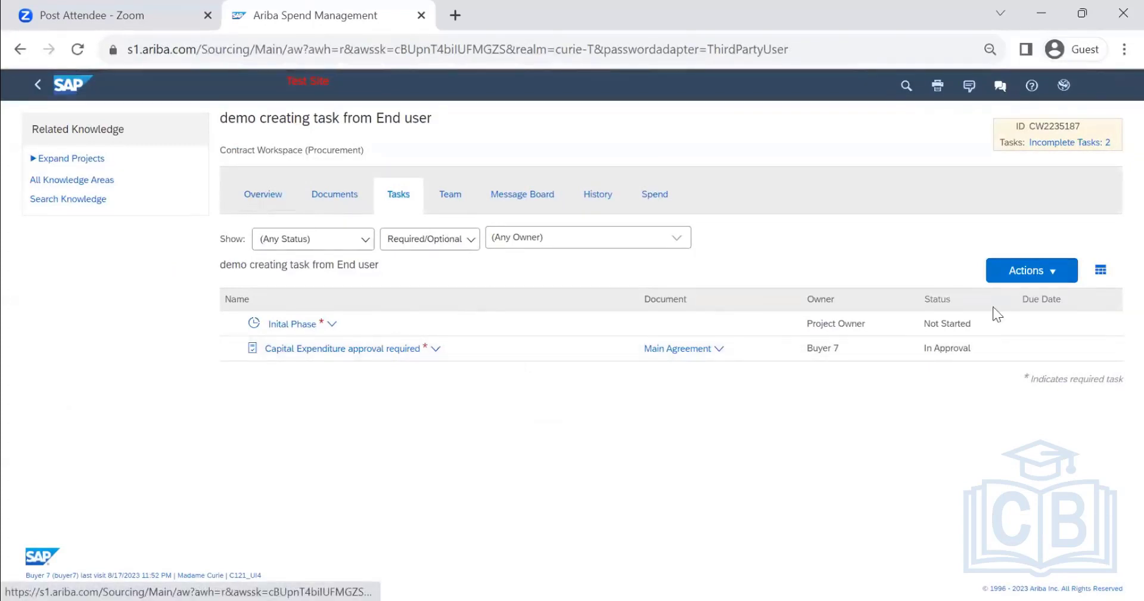
{"action": "left_click", "coordinate": [1038, 275]}
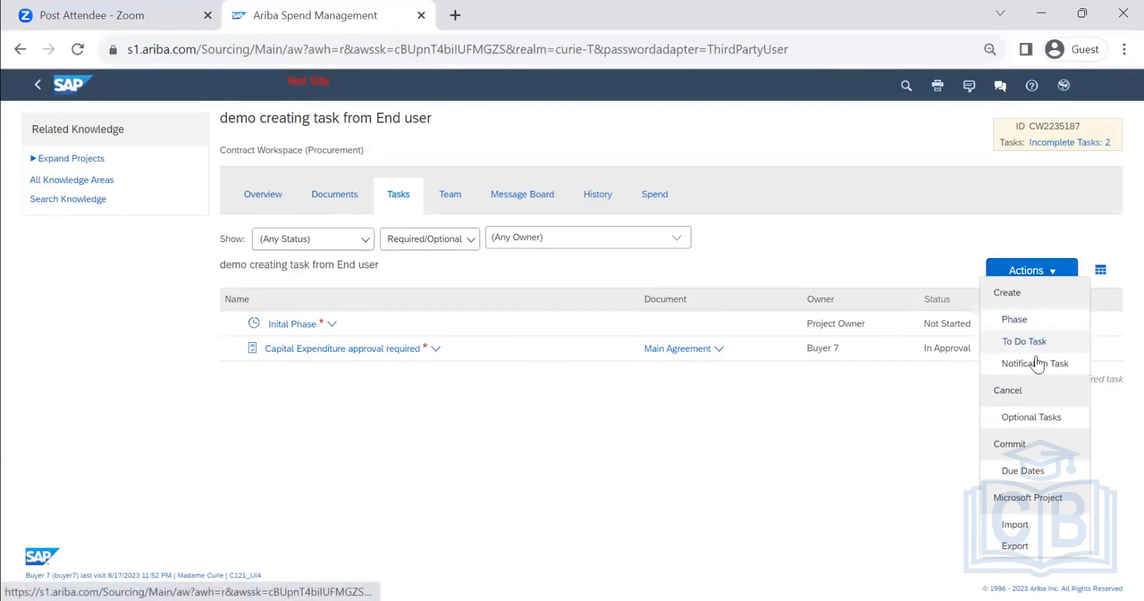
{"action": "left_click", "coordinate": [706, 480]}
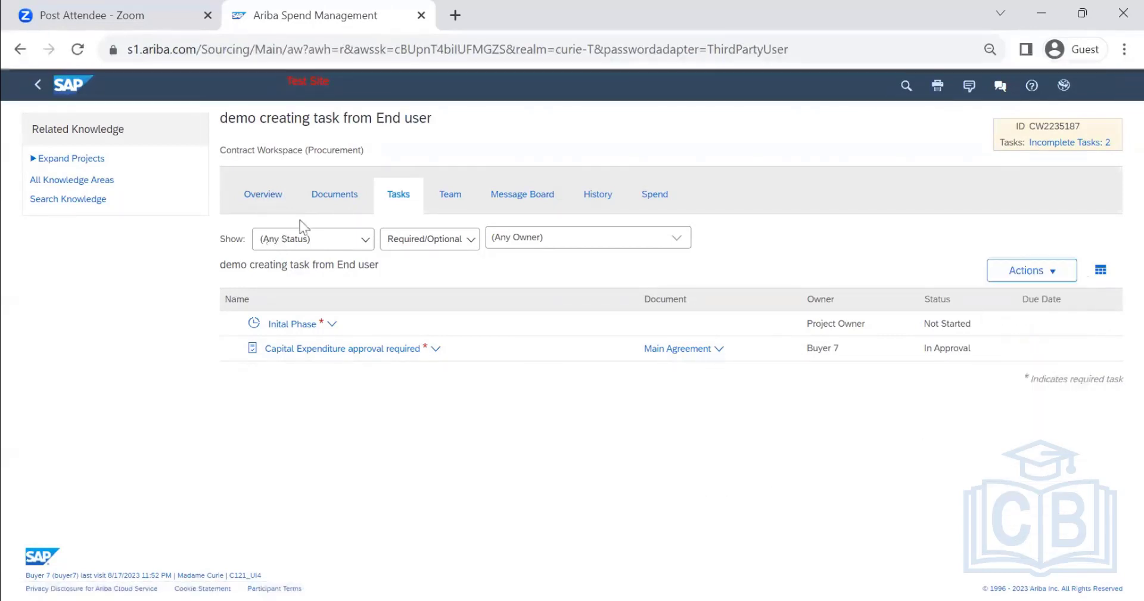
- Check which document actions the demo workspace offers, and view its task list and overview
{"action": "left_click", "coordinate": [339, 198]}
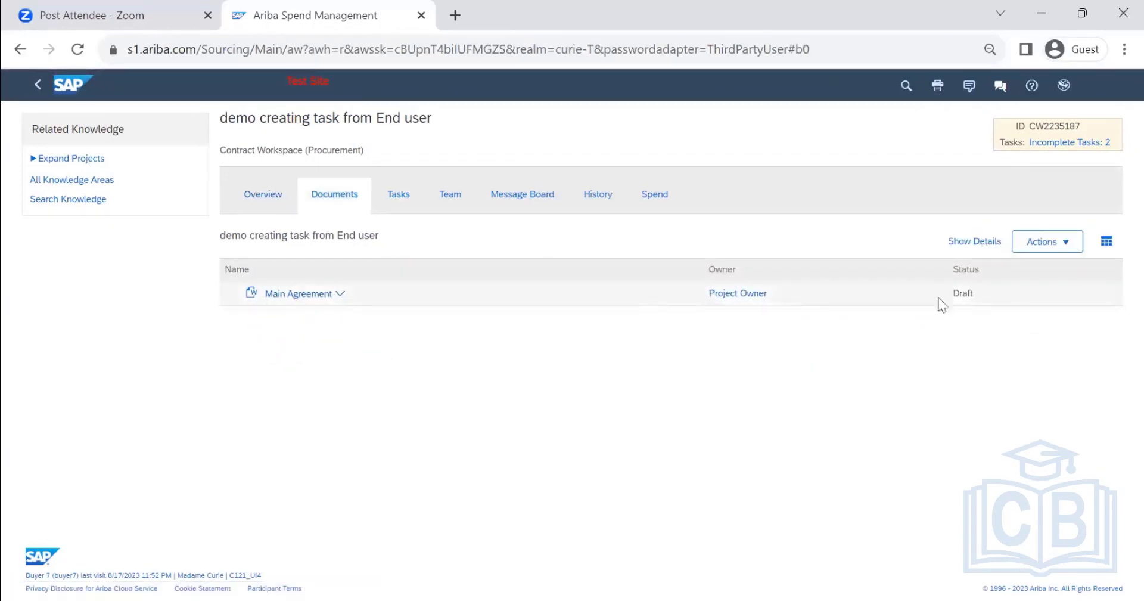
{"action": "left_click", "coordinate": [1042, 241]}
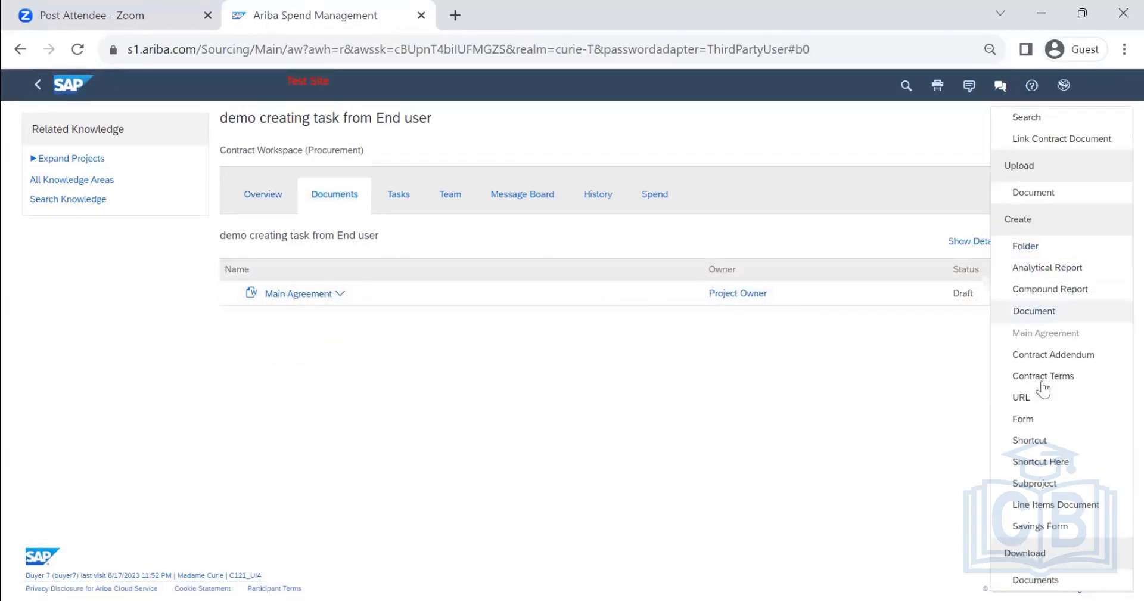
{"action": "left_click", "coordinate": [613, 436]}
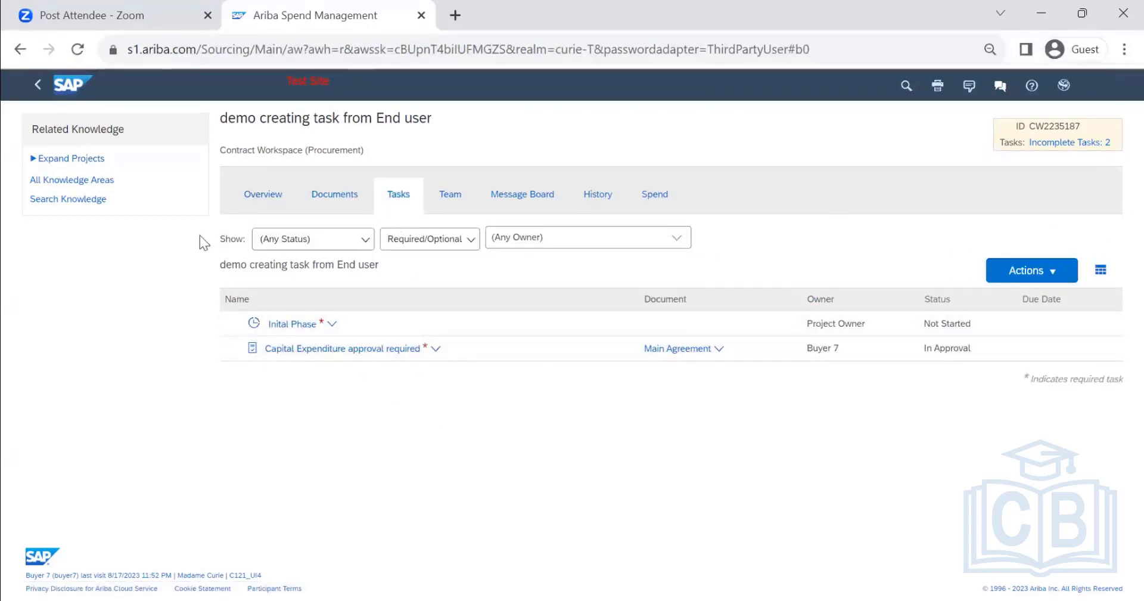
{"action": "left_click", "coordinate": [262, 204]}
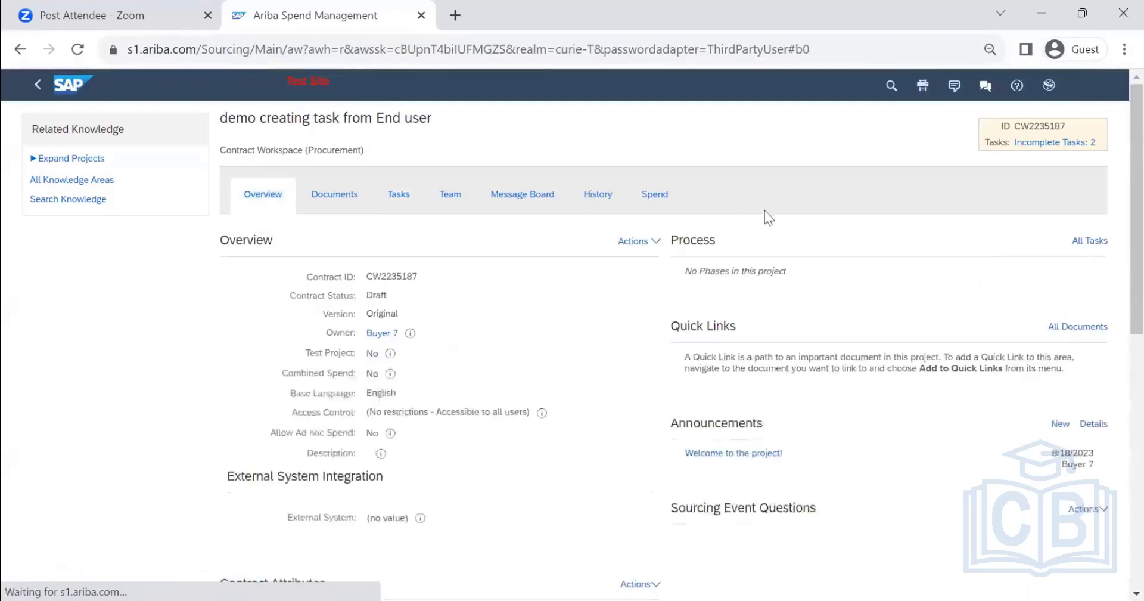